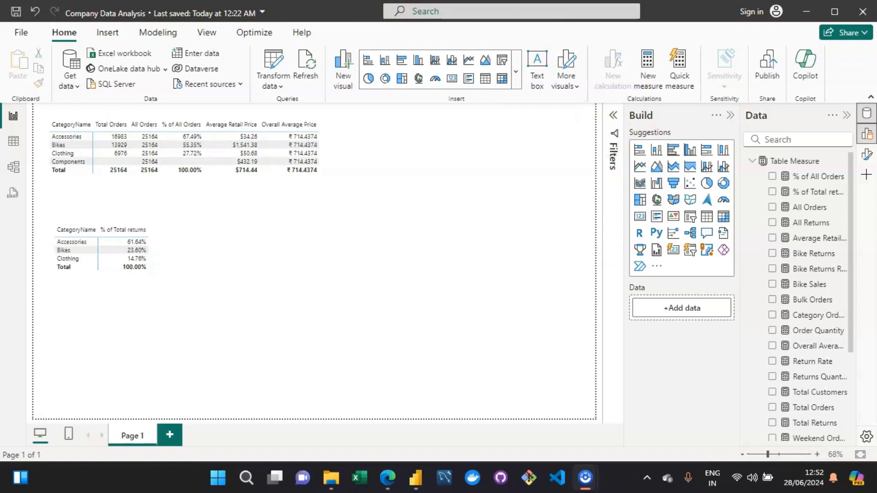
Write the note "FILTER --> It goes ROW by ROW" in the text box on the report canvas.
{"action": "type", "text": "FILTER --> It goes ROW by ROW"}
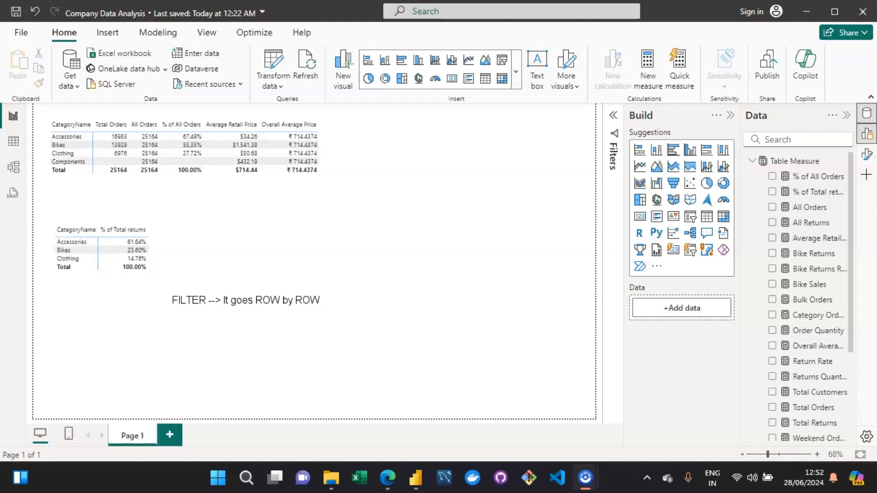
Add an SQL example "select * from table where salary >10000;" below the note and delete it again.
{"action": "key", "text": "Return"}
{"action": "key", "text": "Return"}
{"action": "key", "text": "Return"}
{"action": "type", "text": "select"}
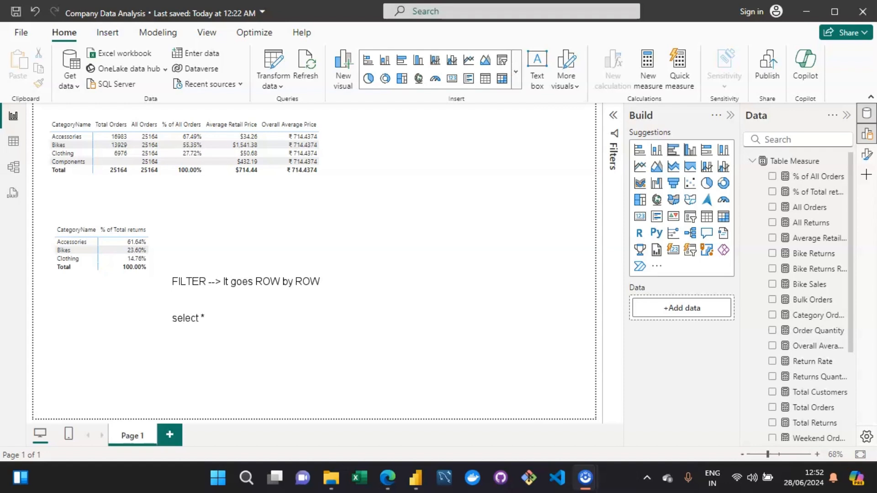
{"action": "type", "text": " *"}
{"action": "key", "text": "Return"}
{"action": "type", "text": "from table"}
{"action": "type", "text": "he"}
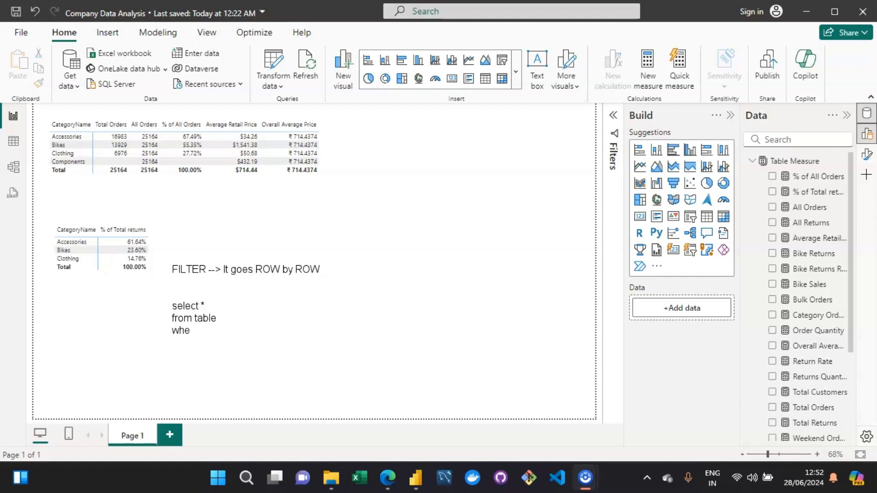
{"action": "type", "text": "re salary >10000;"}
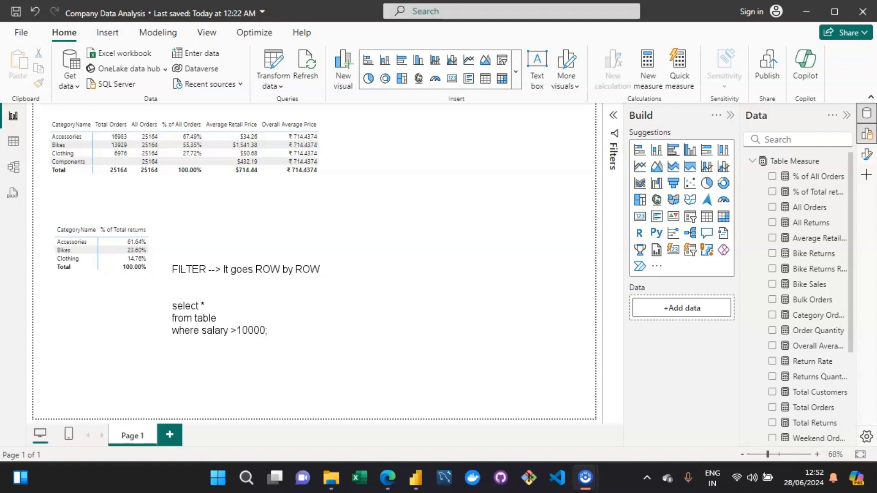
{"action": "key", "text": "BackSpace"}
{"action": "key", "text": "BackSpace"}
{"action": "key", "text": "BackSpace"}
{"action": "key", "text": "BackSpace"}
{"action": "left_click_drag", "start_coordinate": [267, 331], "coordinate": [173, 305]}
{"action": "key", "text": "BackSpace"}
{"action": "key", "text": "BackSpace"}
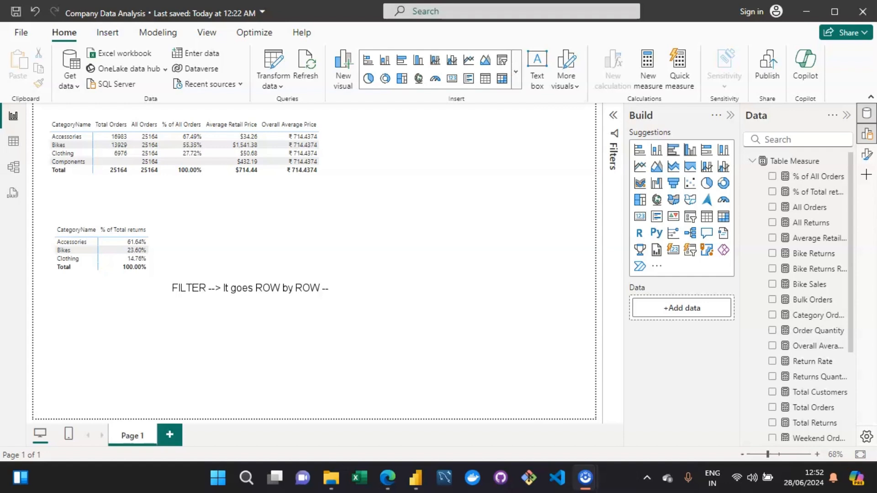
Extend the note line with "---> ITERATOR FUNCTION".
{"action": "type", "text": "TERATOR FUNCTIOM"}
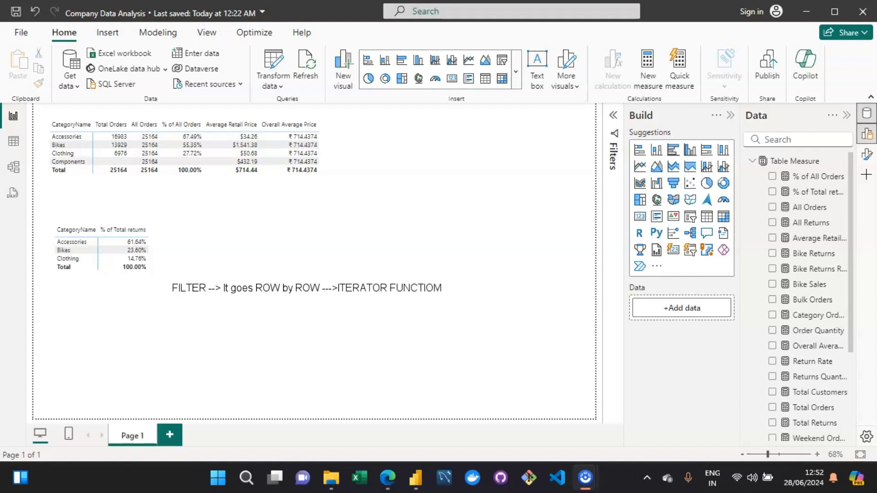
{"action": "key", "text": "BackSpace"}
{"action": "type", "text": "N"}
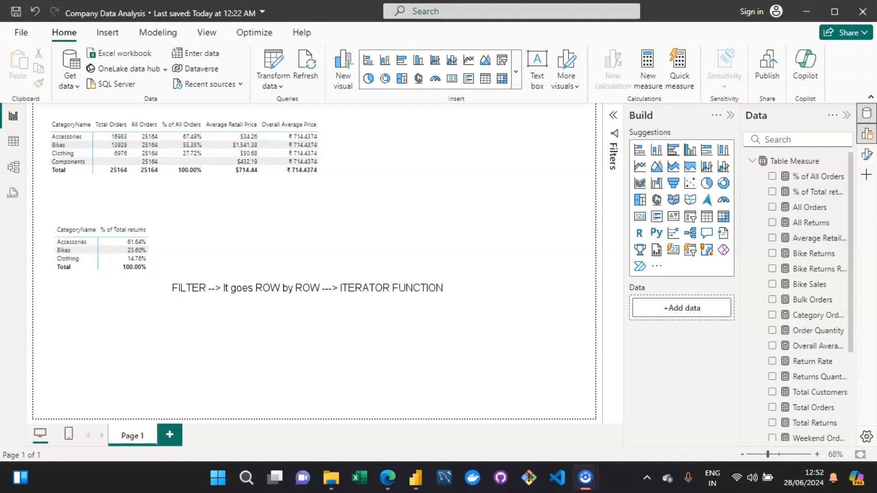
Add a syntax line "FILTER(table_name,table_name(column)>10000)" below the note.
{"action": "key", "text": "Return"}
{"action": "key", "text": "Return"}
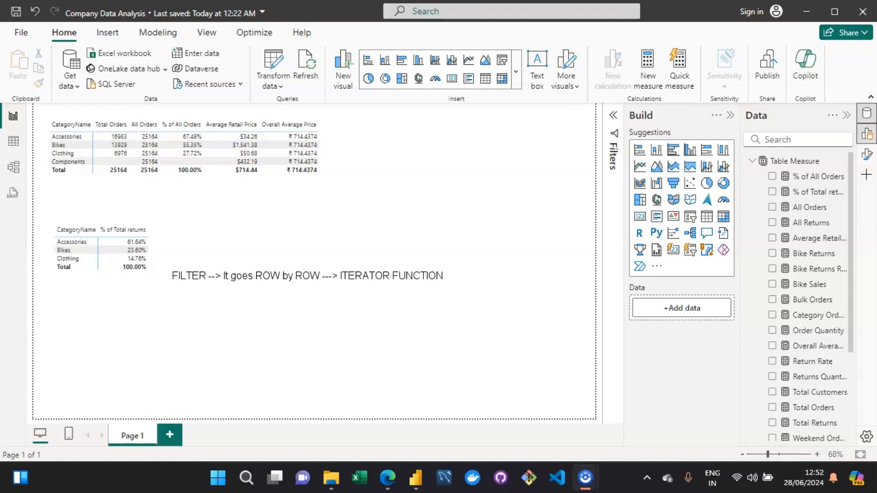
{"action": "type", "text": "FILTER(table_name,t"}
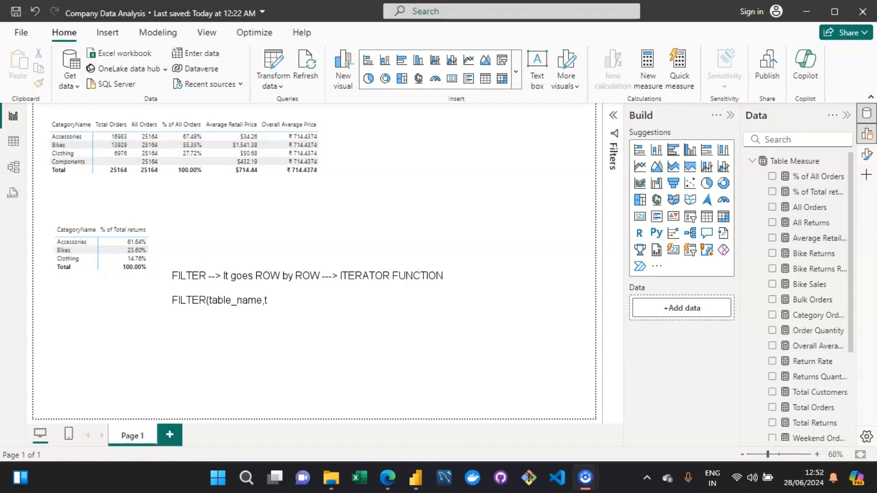
{"action": "type", "text": "able_name(column)"}
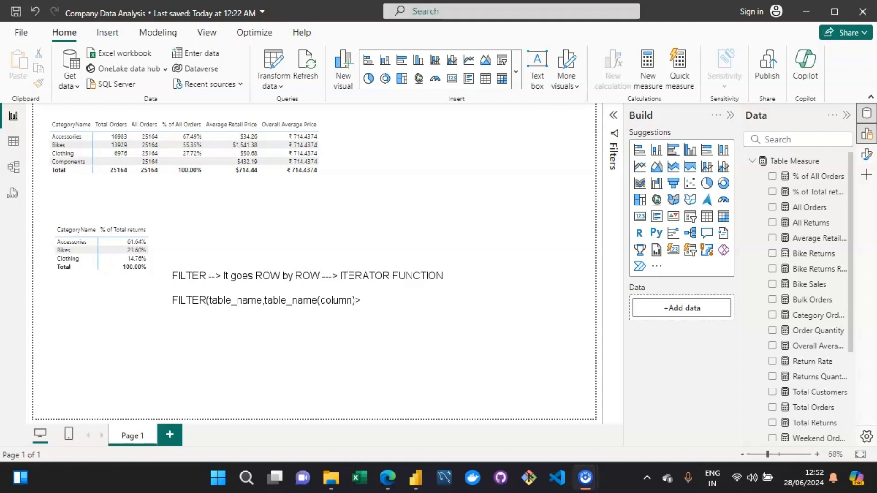
{"action": "type", "text": ">10000"}
{"action": "type", "text": ")"}
Rewrite the syntax line as "FILTER(table,Filter expression)".
{"action": "key", "text": "BackSpace"}
{"action": "key", "text": "BackSpace"}
{"action": "key", "text": "BackSpace"}
{"action": "key", "text": "BackSpace"}
{"action": "key", "text": "BackSpace"}
{"action": "key", "text": "BackSpace"}
{"action": "key", "text": "BackSpace"}
{"action": "key", "text": "BackSpace"}
{"action": "key", "text": "BackSpace"}
{"action": "key", "text": "BackSpace"}
{"action": "key", "text": "BackSpace"}
{"action": "key", "text": "BackSpace"}
{"action": "key", "text": "BackSpace"}
{"action": "key", "text": "BackSpace"}
{"action": "key", "text": "BackSpace"}
{"action": "key", "text": "BackSpace"}
{"action": "key", "text": "BackSpace"}
{"action": "key", "text": "BackSpace"}
{"action": "key", "text": "BackSpace"}
{"action": "key", "text": "BackSpace"}
{"action": "key", "text": "BackSpace"}
{"action": "key", "text": "BackSpace"}
{"action": "key", "text": "BackSpace"}
{"action": "key", "text": "BackSpace"}
{"action": "key", "text": "BackSpace"}
{"action": "key", "text": "BackSpace"}
{"action": "key", "text": "BackSpace"}
{"action": "key", "text": "BackSpace"}
{"action": "key", "text": "BackSpace"}
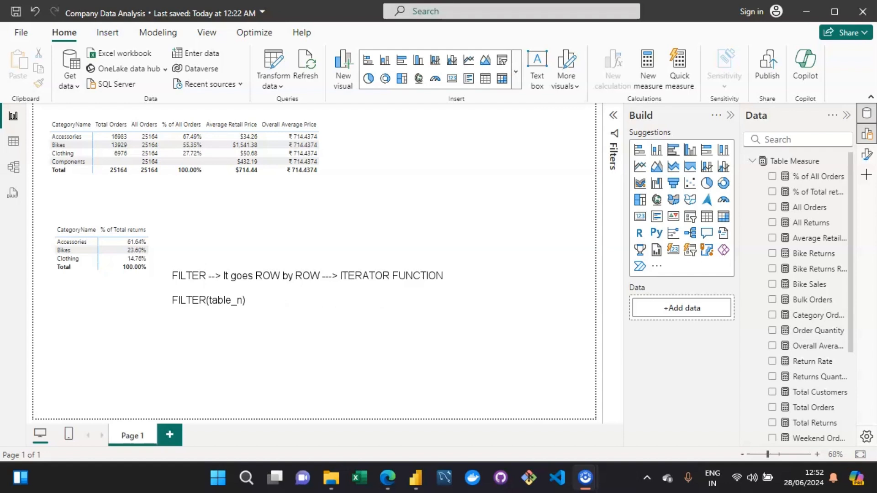
{"action": "type", "text": ",Filter expression"}
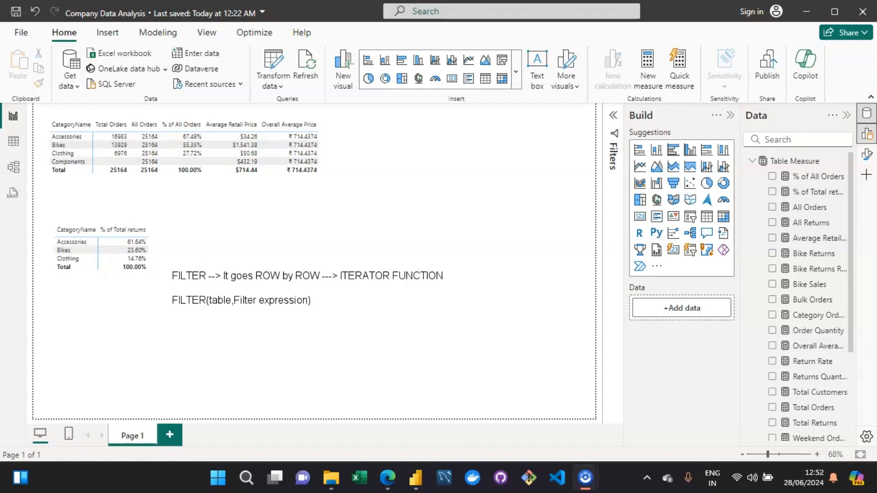
{"action": "key", "text": "BackSpace"}
{"action": "type", "text": ")"}
Add the line "It is slow as compared to calculate" beneath the syntax.
{"action": "key", "text": "Return"}
{"action": "type", "text": "It is s"}
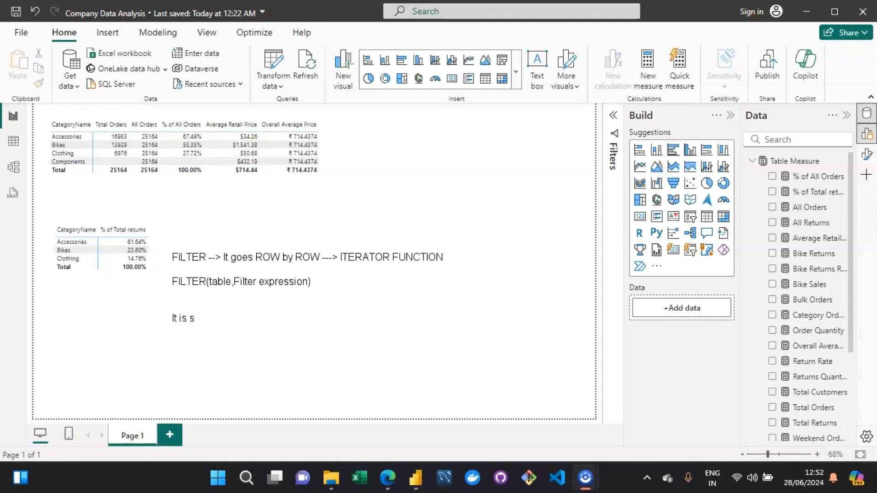
{"action": "type", "text": "low as coparec"}
{"action": "key", "text": "BackSpace"}
{"action": "key", "text": "BackSpace"}
{"action": "key", "text": "BackSpace"}
{"action": "key", "text": "BackSpace"}
{"action": "type", "text": "mpare"}
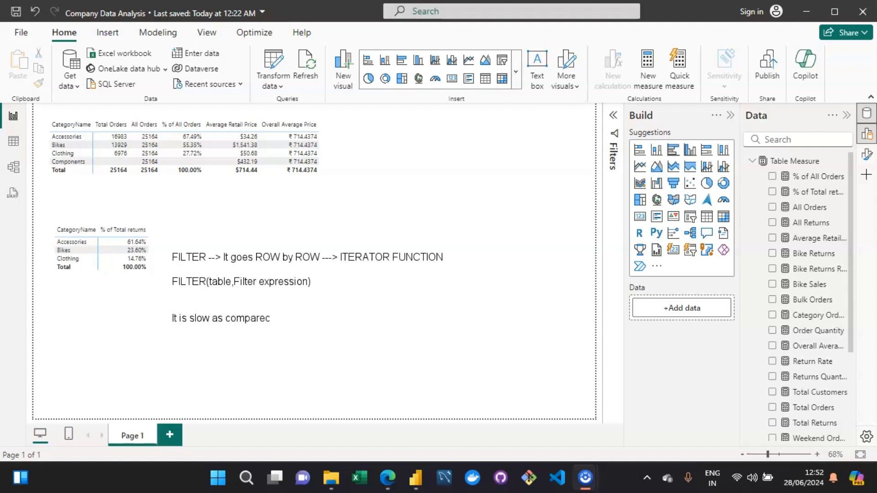
{"action": "type", "text": "d to calculate"}
Delete all the note text from the text box.
{"action": "key", "text": "ctrl+a"}
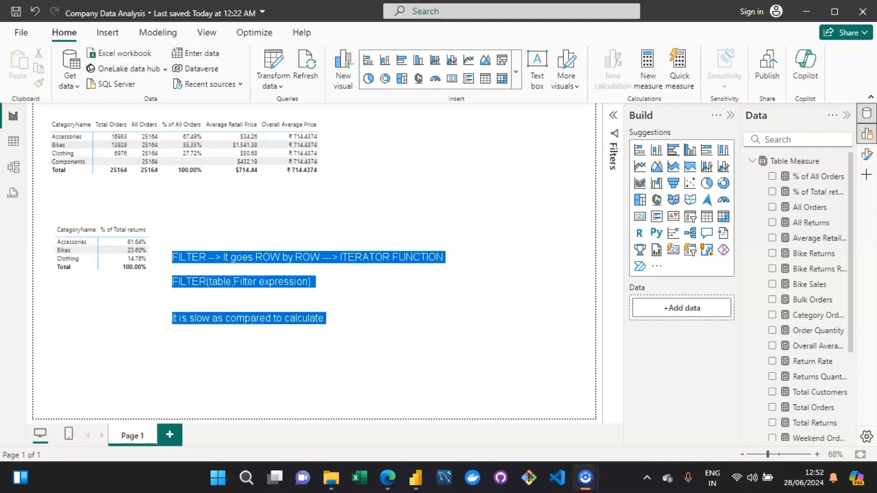
{"action": "key", "text": "Delete"}
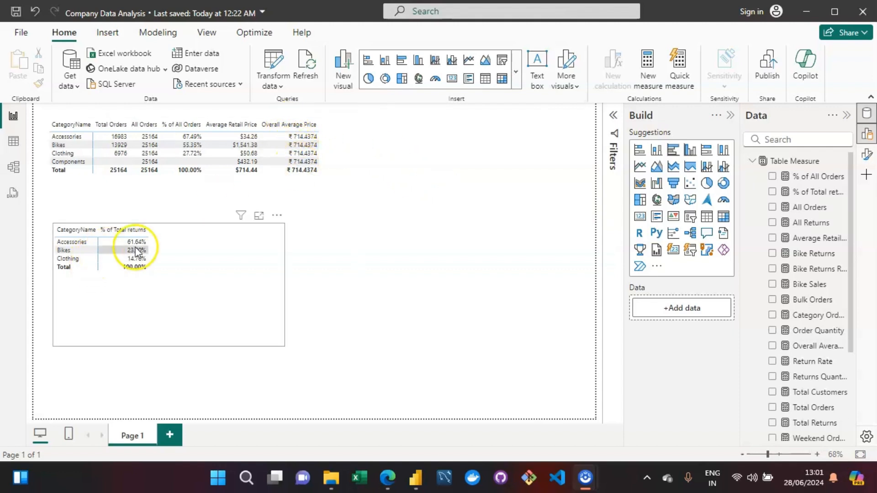
Set the Overall Average Price measure's currency format to dollars.
{"action": "left_click", "coordinate": [207, 254]}
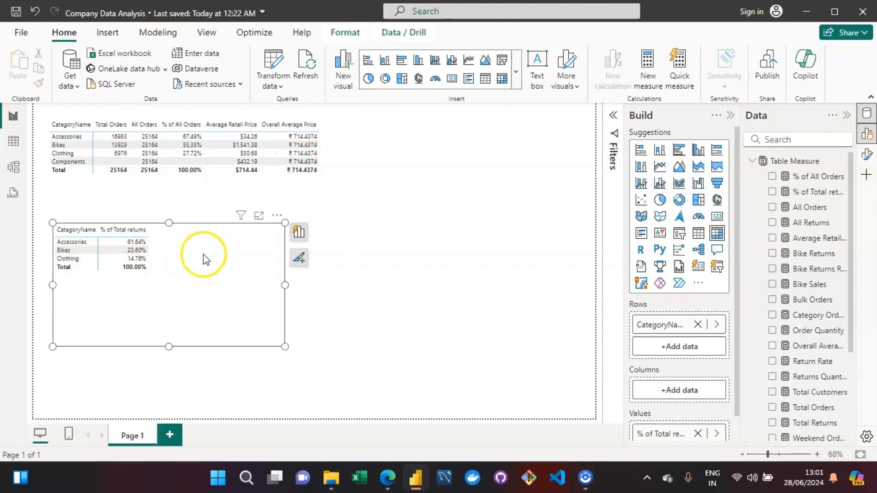
{"action": "left_click", "coordinate": [318, 147]}
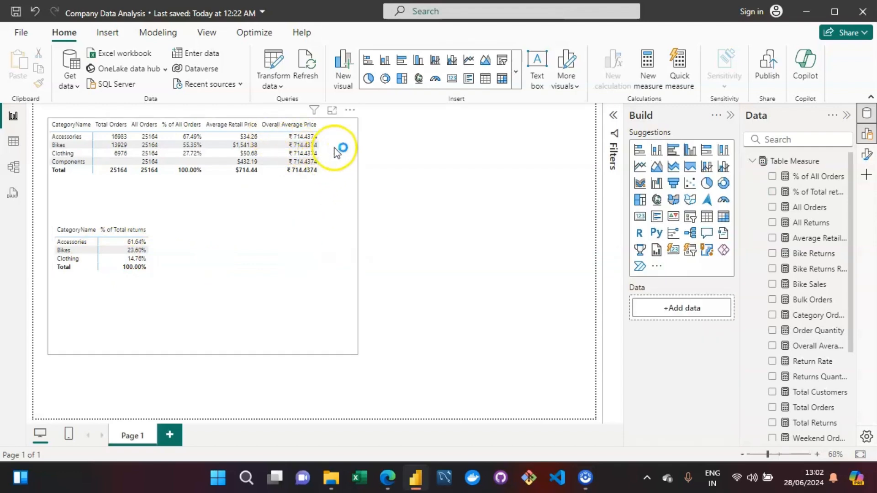
{"action": "left_click", "coordinate": [335, 149]}
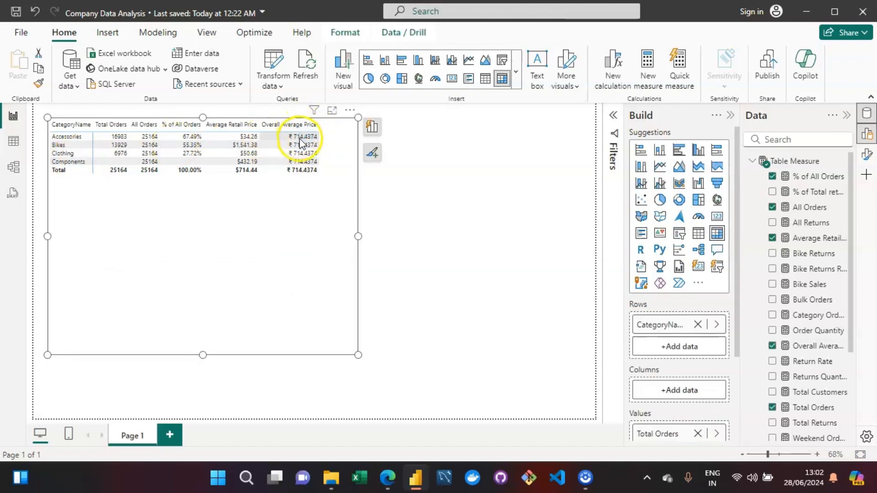
{"action": "left_click", "coordinate": [299, 126]}
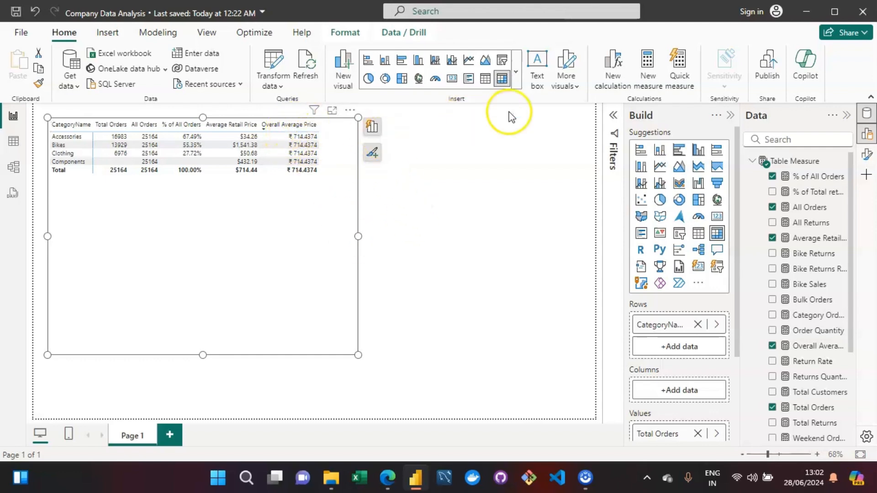
{"action": "left_click", "coordinate": [817, 347]}
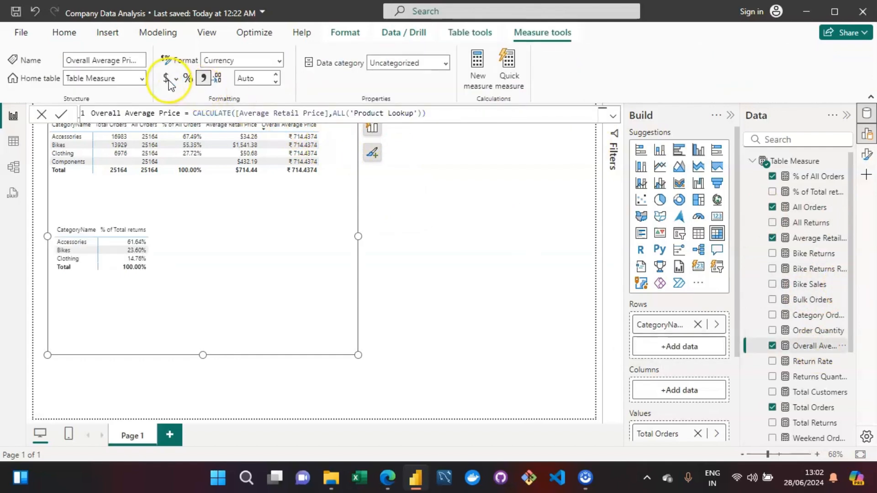
{"action": "left_click", "coordinate": [168, 79]}
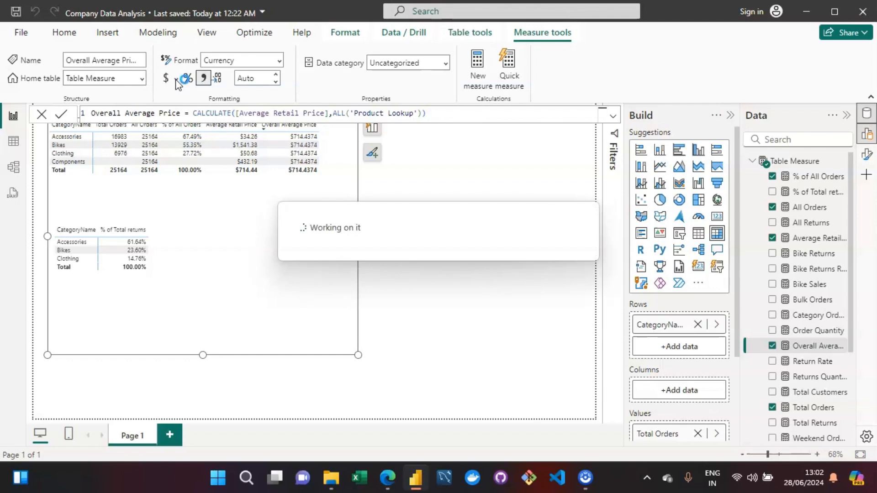
{"action": "left_click", "coordinate": [429, 200]}
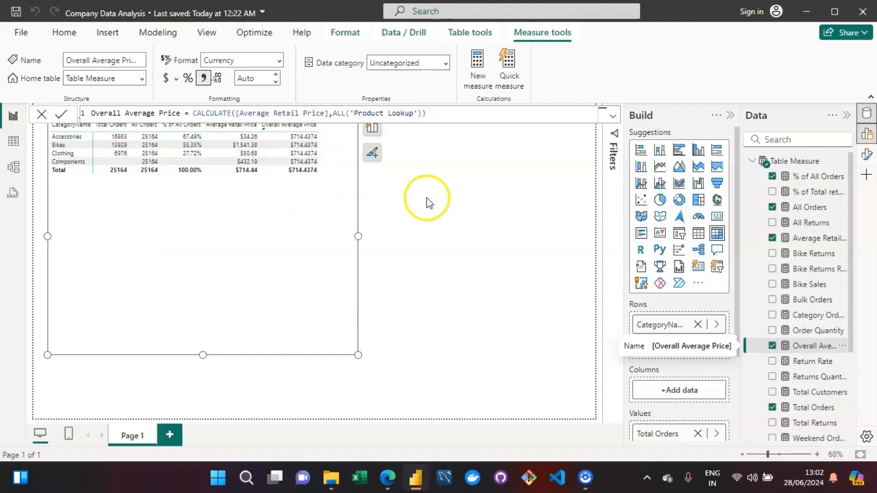
{"action": "left_click", "coordinate": [272, 231]}
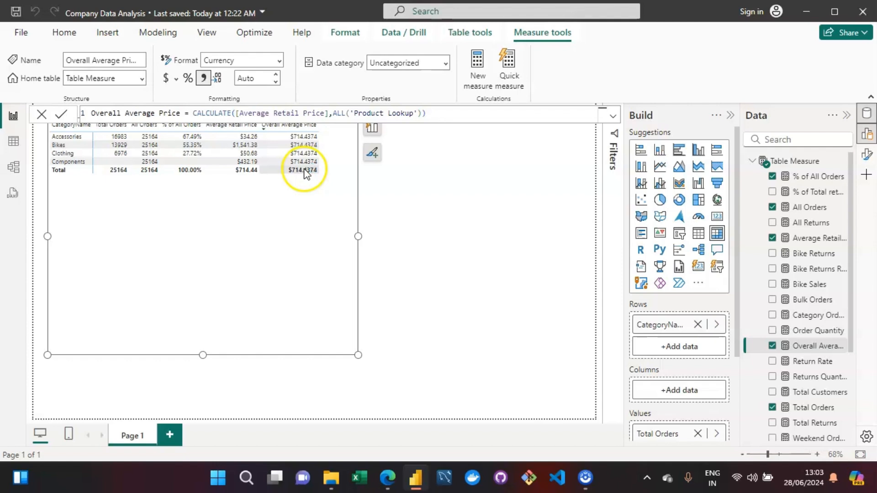
{"action": "left_click", "coordinate": [498, 156]}
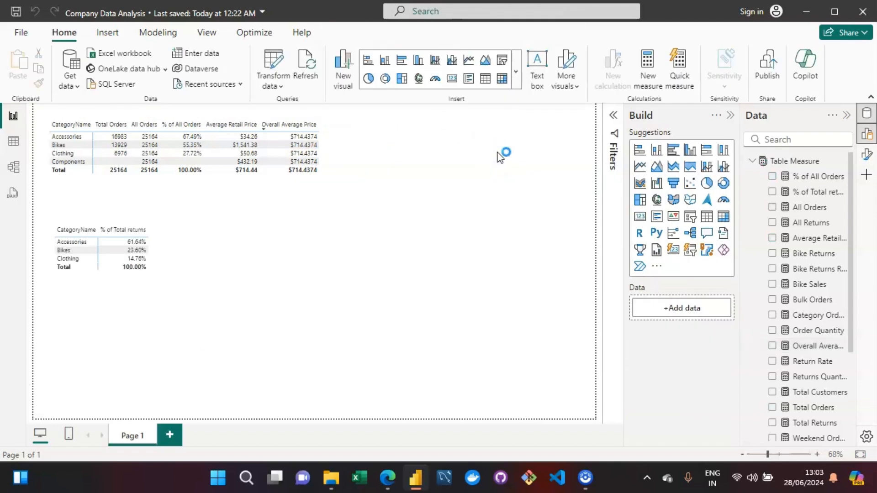
Create a new measure in Table Measure named High Order Ticket.
{"action": "left_click", "coordinate": [782, 162]}
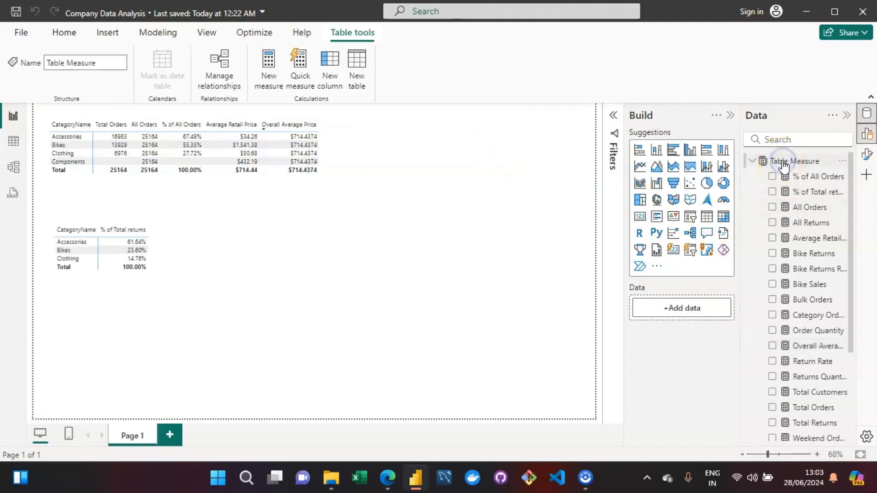
{"action": "left_click", "coordinate": [258, 70]}
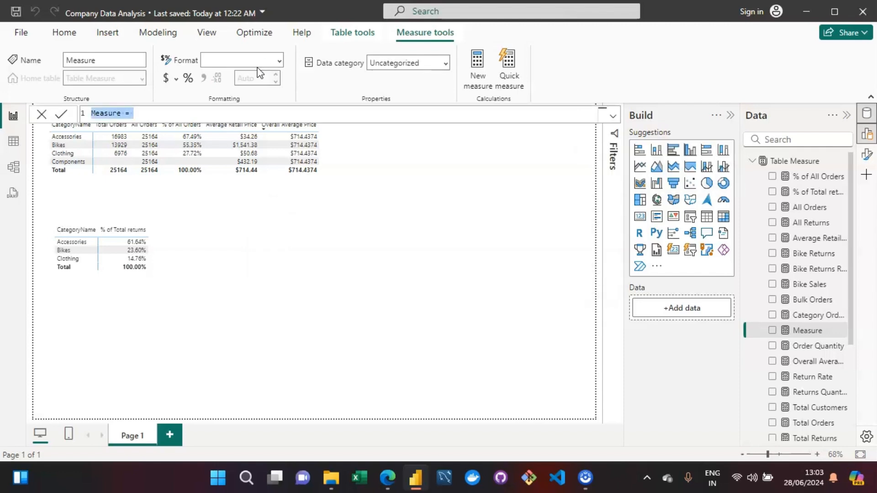
{"action": "key", "text": "Left"}
{"action": "key", "text": "Right"}
{"action": "key", "text": "Right"}
{"action": "key", "text": "Right"}
{"action": "key", "text": "Right"}
{"action": "key", "text": "Right"}
{"action": "key", "text": "Right"}
{"action": "key", "text": "Right"}
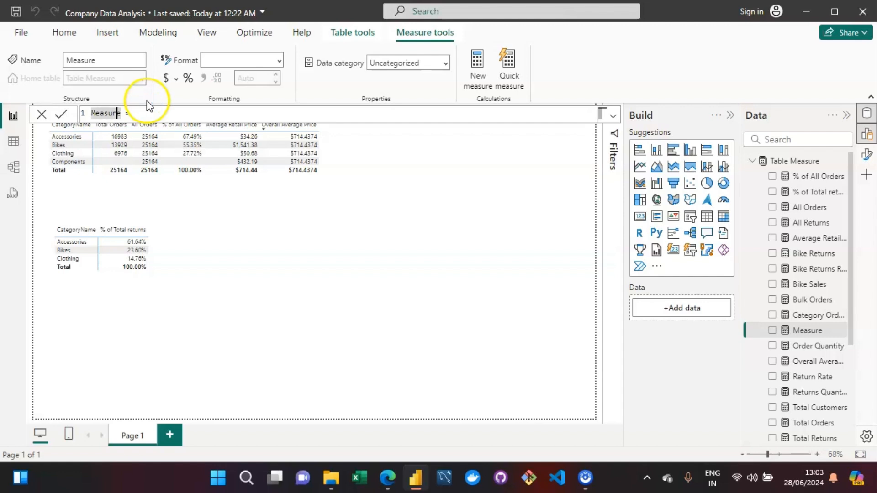
{"action": "key", "text": "BackSpace"}
{"action": "key", "text": "BackSpace"}
{"action": "key", "text": "BackSpace"}
{"action": "key", "text": "BackSpace"}
{"action": "key", "text": "BackSpace"}
{"action": "key", "text": "BackSpace"}
{"action": "key", "text": "BackSpace"}
{"action": "type", "text": "hugh"}
{"action": "key", "text": "BackSpace"}
{"action": "key", "text": "BackSpace"}
{"action": "key", "text": "BackSpace"}
{"action": "key", "text": "BackSpace"}
{"action": "key", "text": "BackSpace"}
{"action": "type", "text": "High O"}
{"action": "type", "text": "rder T"}
{"action": "type", "text": "igh Order Tic"}
{"action": "type", "text": "ket = "}
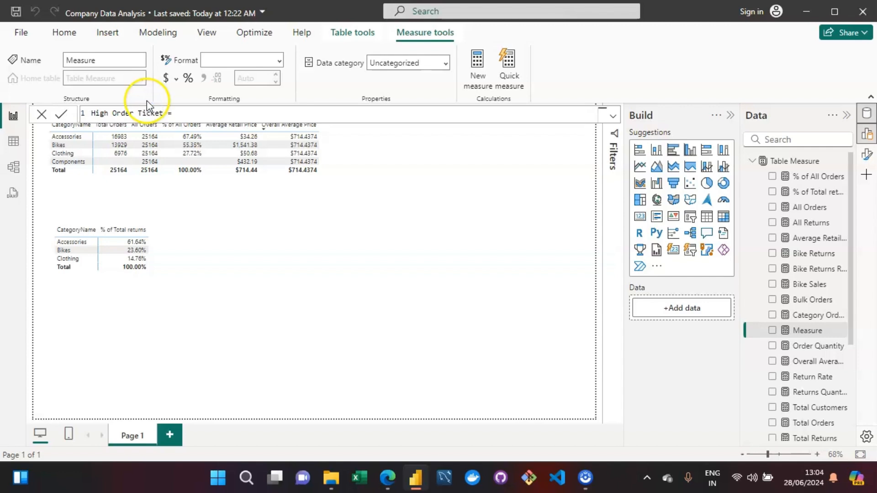
{"action": "type", "text": "CALCULATE("}
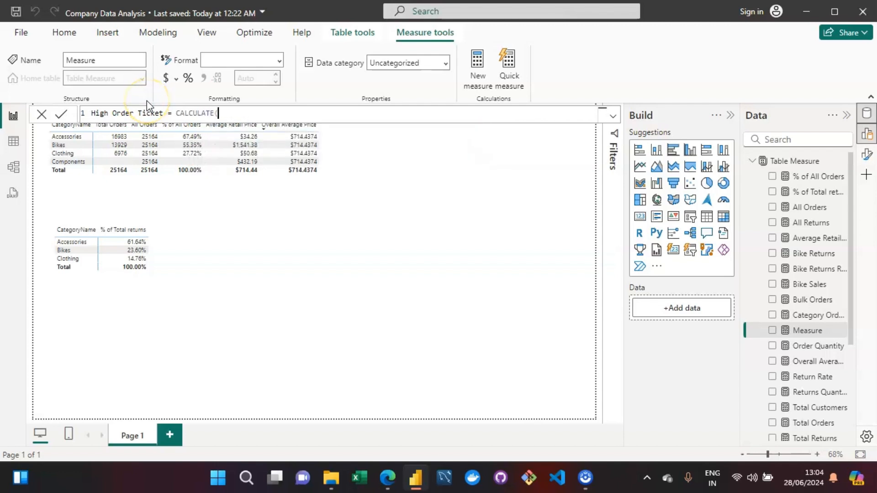
{"action": "type", "text": "["}
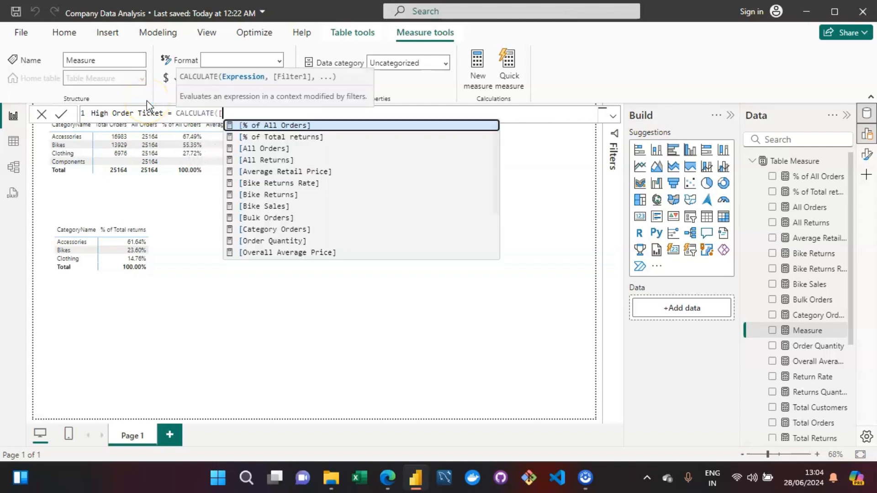
Start the High Order Ticket formula with CALCULATE and pick the Total Customers measure as its expression.
{"action": "key", "text": "Down"}
{"action": "key", "text": "Down"}
{"action": "key", "text": "Down"}
{"action": "key", "text": "Down"}
{"action": "key", "text": "Down"}
{"action": "key", "text": "Up"}
{"action": "key", "text": "Up"}
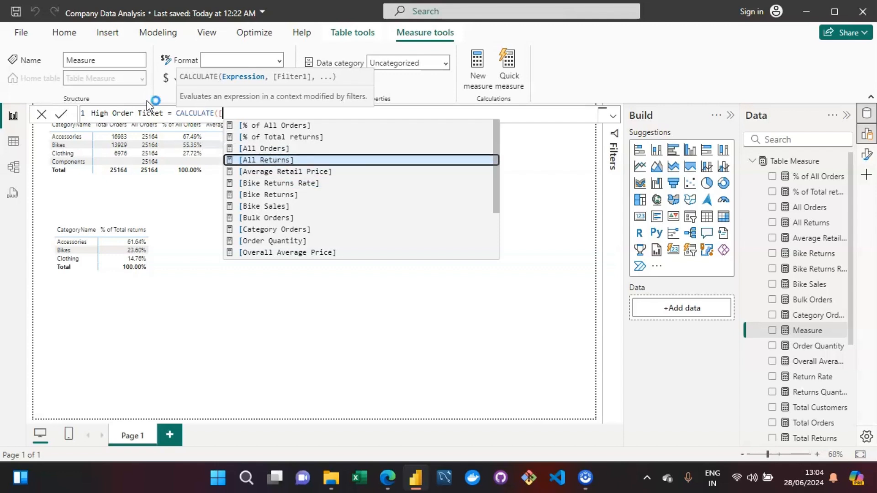
{"action": "key", "text": "Down"}
{"action": "key", "text": "Down"}
{"action": "key", "text": "Down"}
{"action": "key", "text": "Down"}
{"action": "key", "text": "Down"}
{"action": "key", "text": "Down"}
{"action": "key", "text": "Down"}
{"action": "key", "text": "Down"}
{"action": "key", "text": "Down"}
{"action": "key", "text": "Down"}
{"action": "key", "text": "Down"}
{"action": "key", "text": "Down"}
{"action": "key", "text": "Up"}
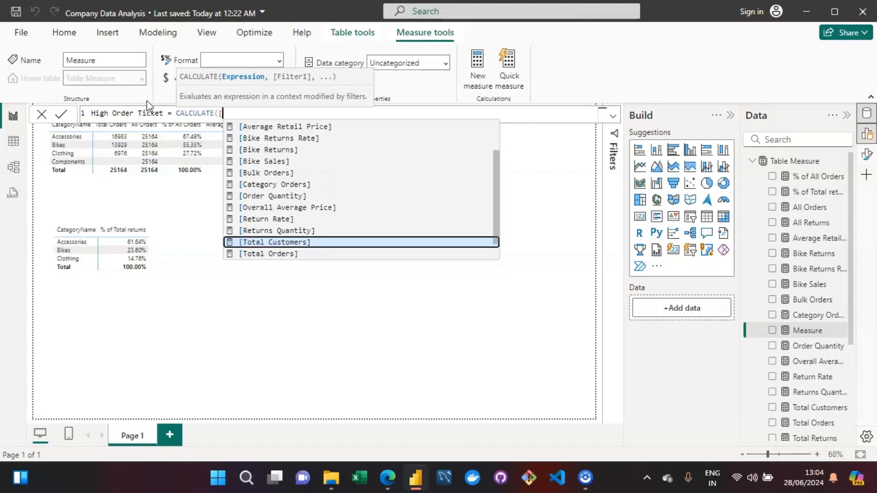
{"action": "key", "text": "Tab"}
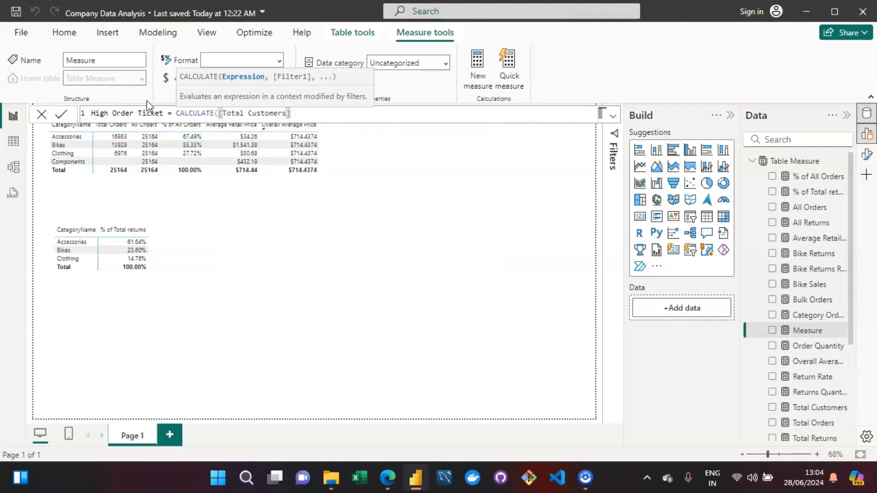
Add the filter [Average Retail Price]>[Overall Average Price] as the second argument and close the parenthesis.
{"action": "type", "text": ","}
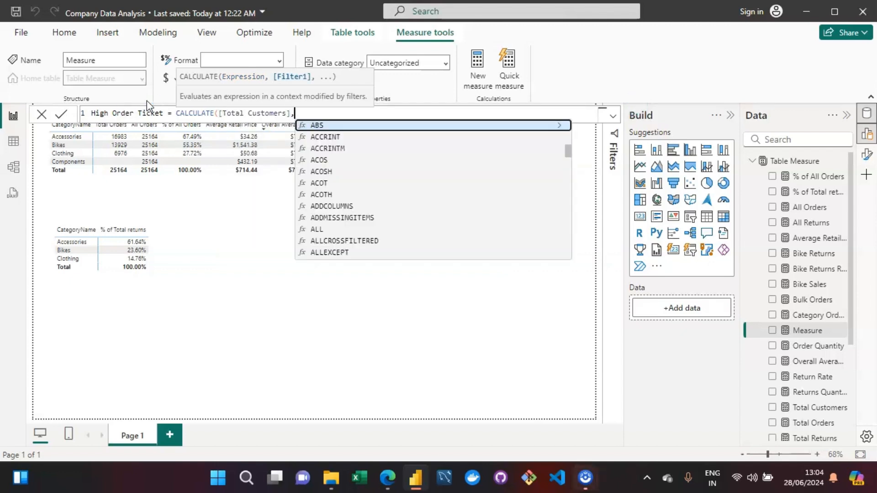
{"action": "type", "text": "A"}
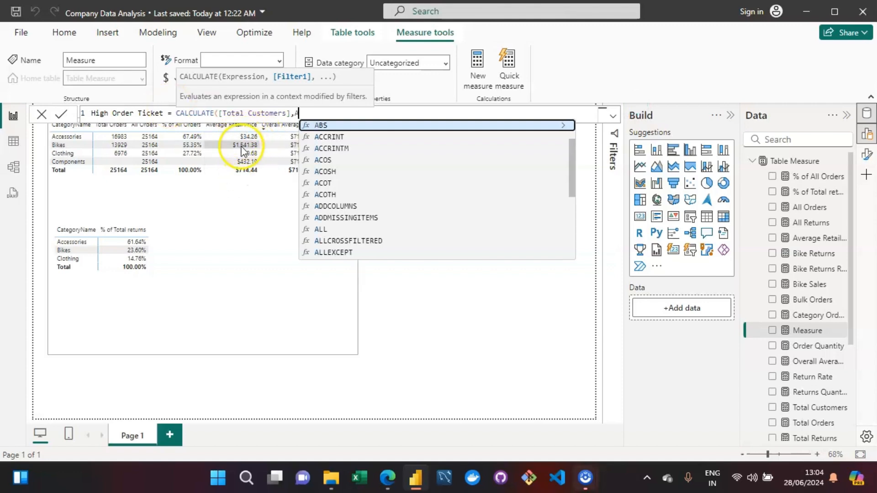
{"action": "key", "text": "BackSpace"}
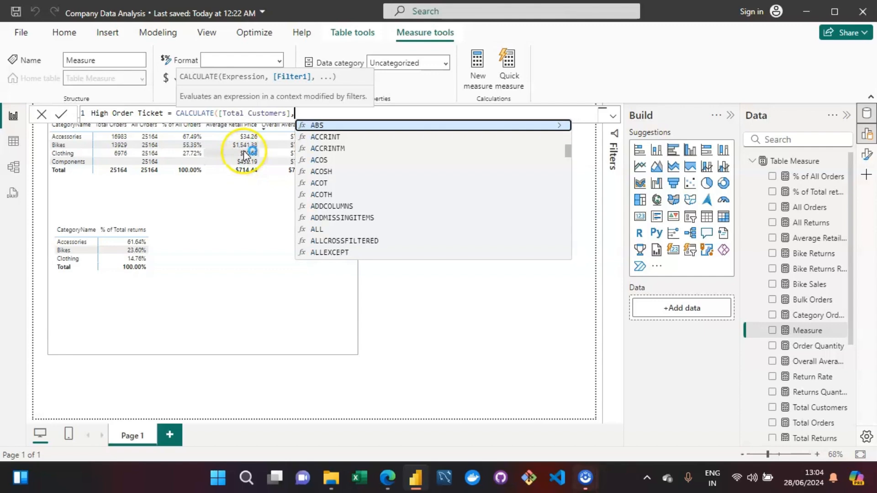
{"action": "type", "text": "[A"}
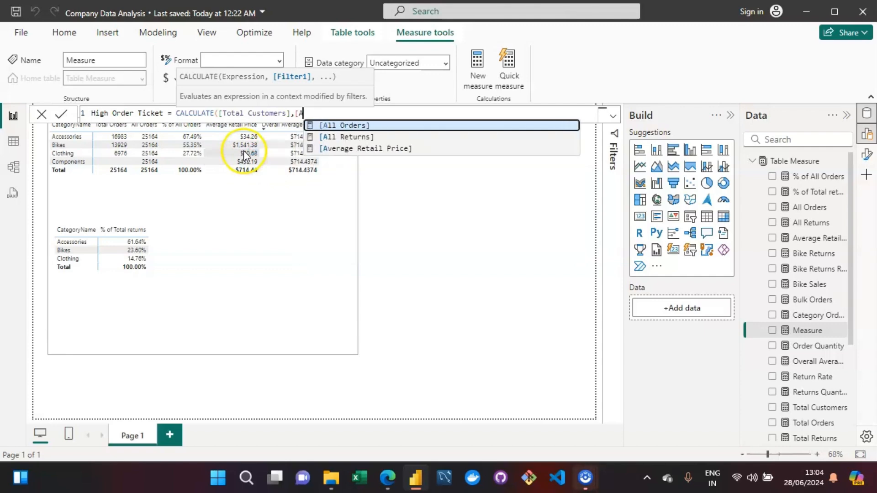
{"action": "key", "text": "Down"}
{"action": "key", "text": "Down"}
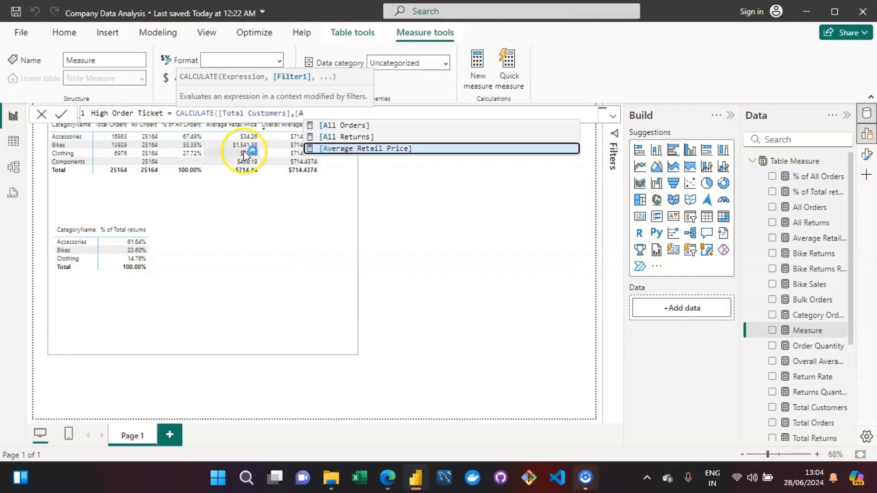
{"action": "key", "text": "Tab"}
{"action": "type", "text": ">"}
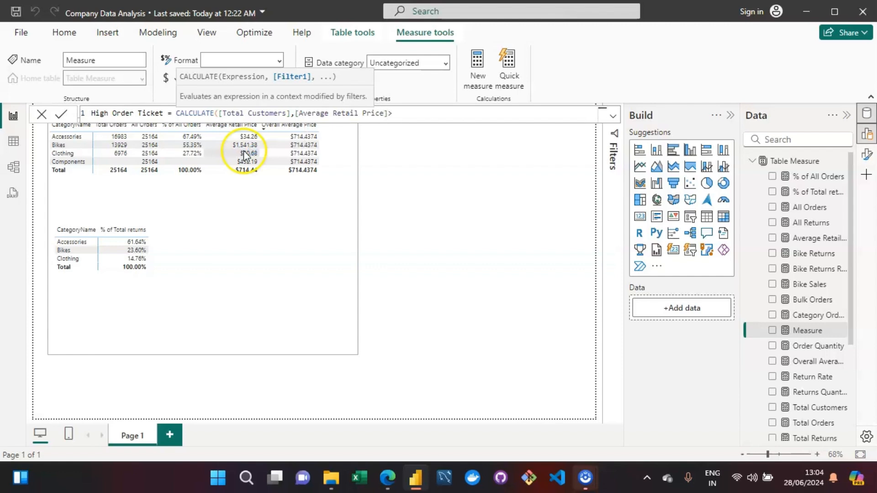
{"action": "type", "text": "[O"}
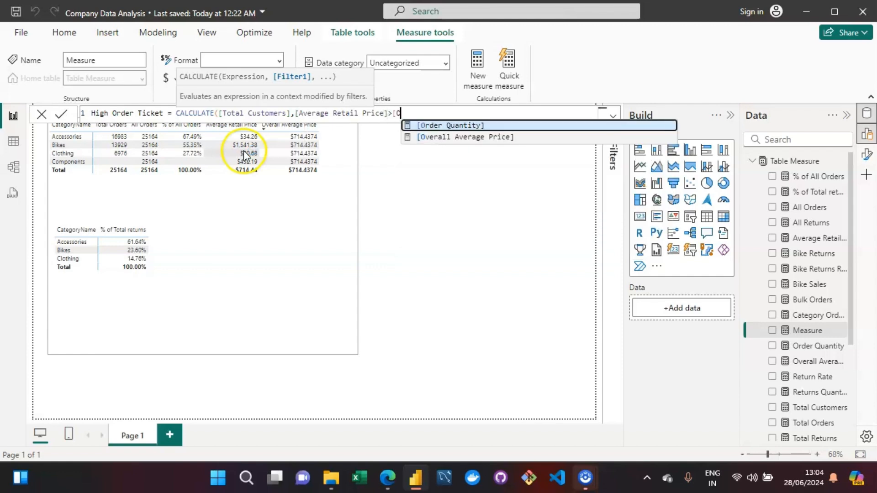
{"action": "key", "text": "BackSpace"}
{"action": "key", "text": "Down"}
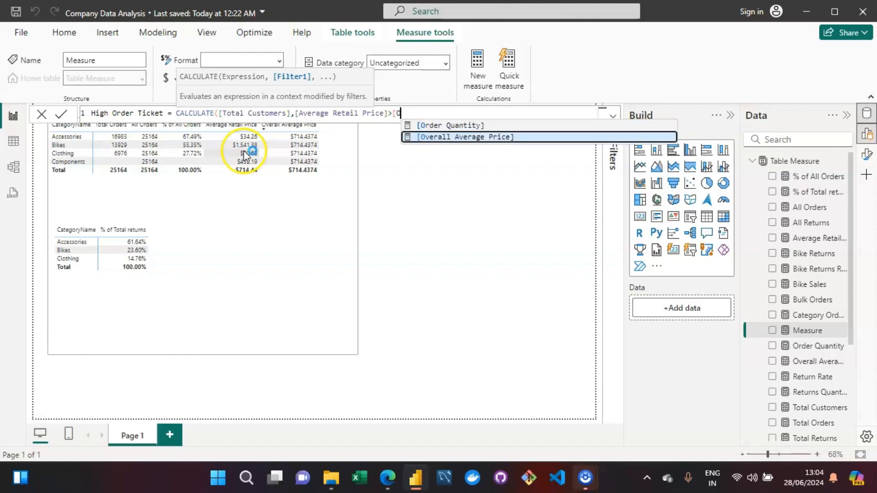
{"action": "key", "text": "Tab"}
{"action": "type", "text": ")"}
Split the formula into separate indented lines for CALCULATE, the expression, the filter and the closing parenthesis.
{"action": "key", "text": "Home"}
{"action": "key", "text": "Right"}
{"action": "key", "text": "Right"}
{"action": "key", "text": "Right"}
{"action": "key", "text": "Right"}
{"action": "key", "text": "Right"}
{"action": "key", "text": "Right"}
{"action": "key", "text": "Right"}
{"action": "key", "text": "Right"}
{"action": "key", "text": "Right"}
{"action": "key", "text": "Right"}
{"action": "key", "text": "Right"}
{"action": "key", "text": "Right"}
{"action": "key", "text": "Right"}
{"action": "key", "text": "Right"}
{"action": "key", "text": "Right"}
{"action": "key", "text": "Right"}
{"action": "key", "text": "Right"}
{"action": "key", "text": "Right"}
{"action": "key", "text": "Right"}
{"action": "key", "text": "Right"}
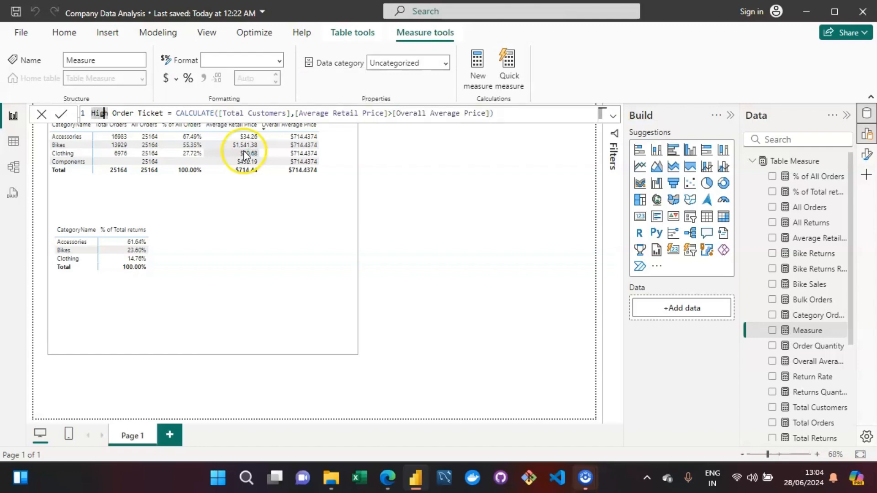
{"action": "key", "text": "Left"}
{"action": "key", "text": "Left"}
{"action": "key", "text": "Left"}
{"action": "key", "text": "shift+Return"}
{"action": "key", "text": "Right"}
{"action": "key", "text": "Right"}
{"action": "key", "text": "Right"}
{"action": "key", "text": "Right"}
{"action": "key", "text": "Right"}
{"action": "key", "text": "Right"}
{"action": "key", "text": "Right"}
{"action": "key", "text": "Right"}
{"action": "key", "text": "Right"}
{"action": "key", "text": "Right"}
{"action": "key", "text": "Right"}
{"action": "key", "text": "Right"}
{"action": "key", "text": "Right"}
{"action": "key", "text": "Right"}
{"action": "key", "text": "Right"}
{"action": "key", "text": "Right"}
{"action": "key", "text": "Right"}
{"action": "key", "text": "Right"}
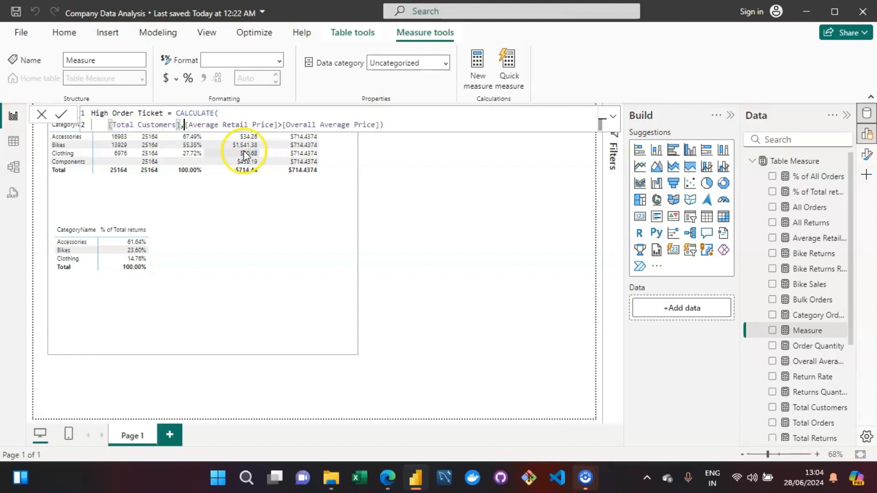
{"action": "key", "text": "shift+Return"}
{"action": "key", "text": "Right"}
{"action": "key", "text": "Right"}
{"action": "key", "text": "Right"}
{"action": "key", "text": "Right"}
{"action": "key", "text": "Right"}
{"action": "key", "text": "Right"}
{"action": "key", "text": "Right"}
{"action": "key", "text": "Right"}
{"action": "key", "text": "Right"}
{"action": "key", "text": "Right"}
{"action": "key", "text": "Right"}
{"action": "key", "text": "Right"}
{"action": "key", "text": "Right"}
{"action": "key", "text": "Right"}
{"action": "key", "text": "Right"}
{"action": "key", "text": "Right"}
{"action": "key", "text": "Right"}
{"action": "key", "text": "Right"}
{"action": "key", "text": "Right"}
{"action": "key", "text": "Right"}
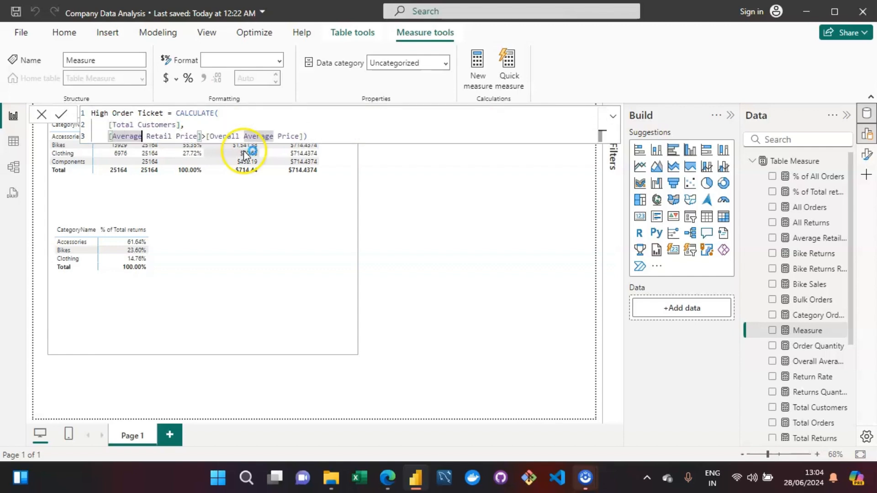
{"action": "key", "text": "Right"}
{"action": "key", "text": "Right"}
{"action": "key", "text": "Right"}
{"action": "key", "text": "Right"}
{"action": "key", "text": "Right"}
{"action": "key", "text": "Right"}
{"action": "key", "text": "Right"}
{"action": "key", "text": "Right"}
{"action": "key", "text": "Right"}
{"action": "key", "text": "Right"}
{"action": "key", "text": "shift+Return"}
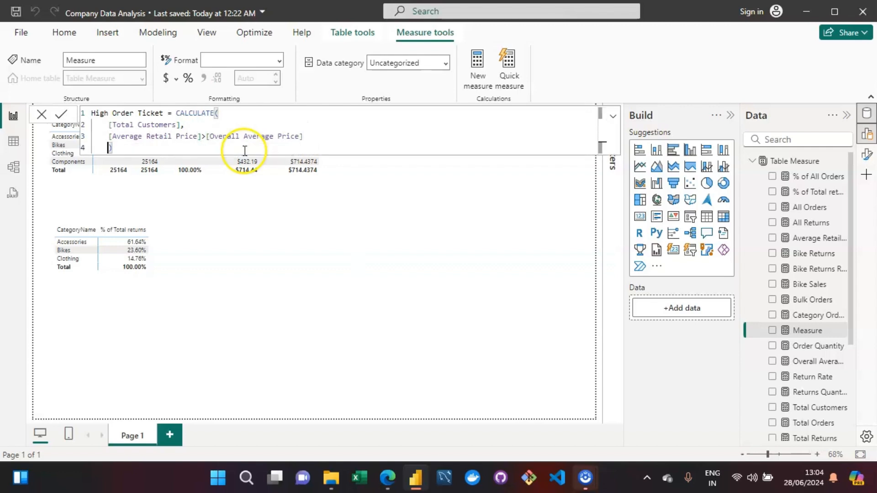
{"action": "key", "text": "Tab"}
{"action": "key", "text": "Tab"}
{"action": "key", "text": "Tab"}
{"action": "key", "text": "Tab"}
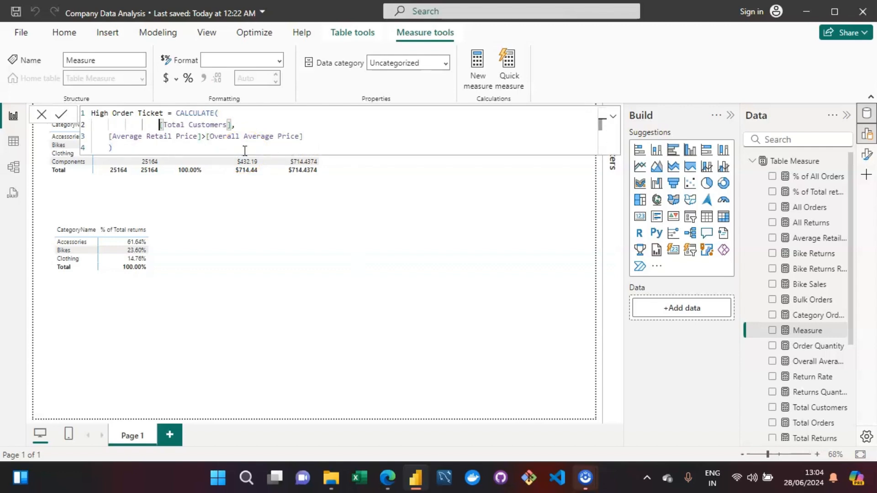
{"action": "key", "text": "Down"}
{"action": "key", "text": "ctrl+Left"}
{"action": "key", "text": "ctrl+Left"}
{"action": "key", "text": "ctrl+Left"}
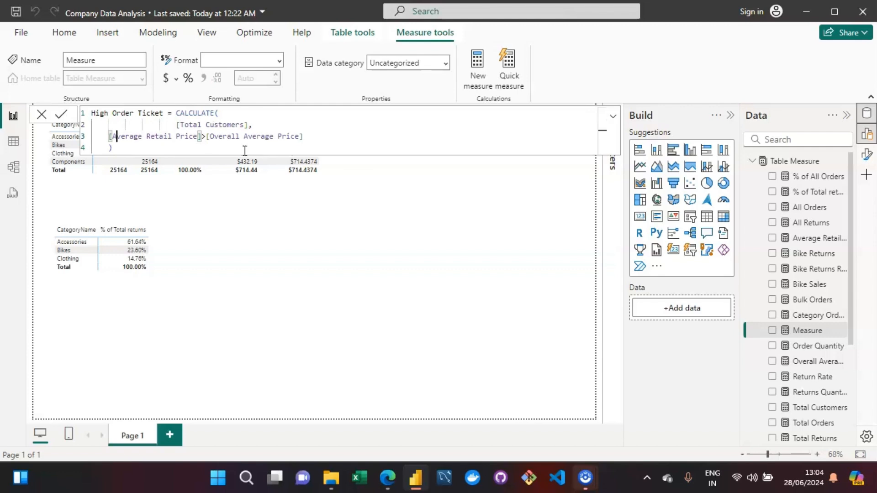
{"action": "key", "text": "Tab"}
{"action": "key", "text": "Tab"}
{"action": "key", "text": "Tab"}
{"action": "key", "text": "Tab"}
{"action": "left_click", "coordinate": [446, 142]}
{"action": "left_click", "coordinate": [591, 140]}
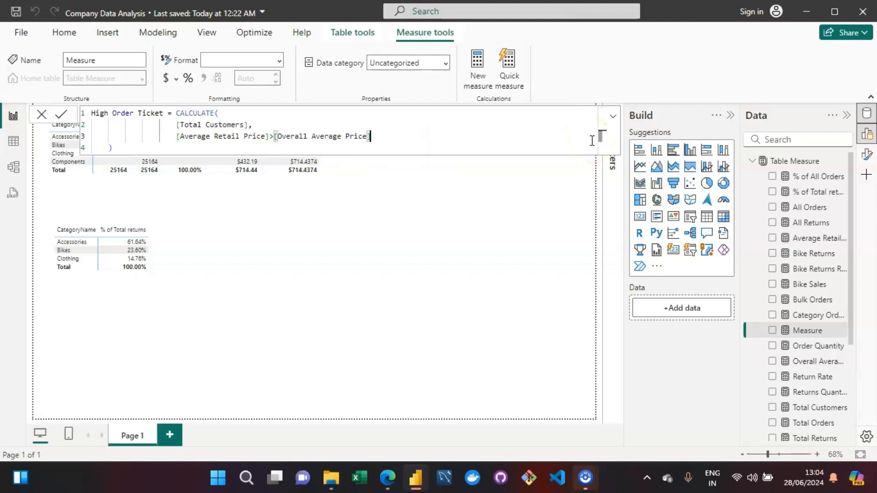
Replace the Total Customers reference with the Total Orders measure.
{"action": "left_click", "coordinate": [243, 124]}
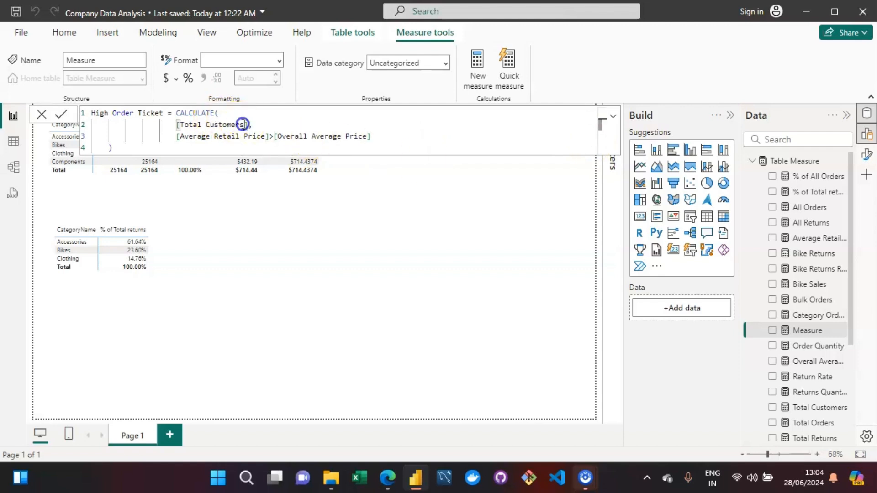
{"action": "key", "text": "BackSpace"}
{"action": "key", "text": "BackSpace"}
{"action": "key", "text": "BackSpace"}
{"action": "key", "text": "BackSpace"}
{"action": "key", "text": "BackSpace"}
{"action": "key", "text": "BackSpace"}
{"action": "key", "text": "BackSpace"}
{"action": "key", "text": "BackSpace"}
{"action": "key", "text": "BackSpace"}
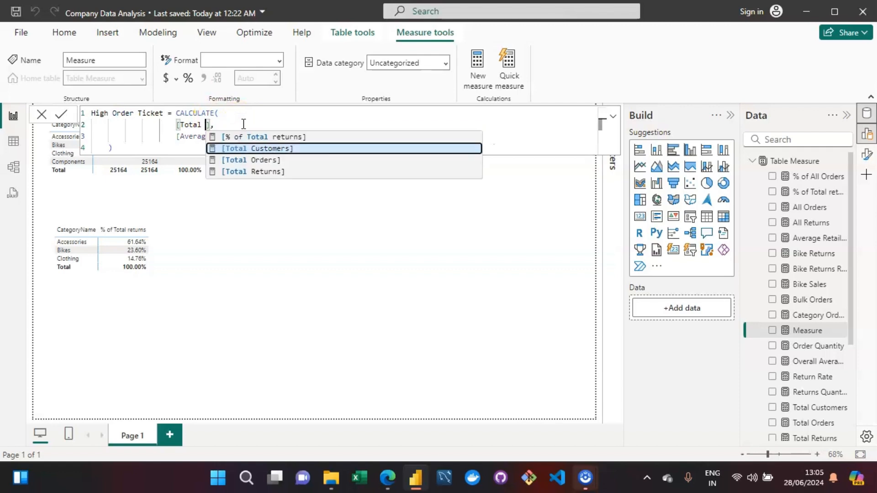
{"action": "key", "text": "Down"}
{"action": "key", "text": "Tab"}
{"action": "left_click", "coordinate": [413, 144]}
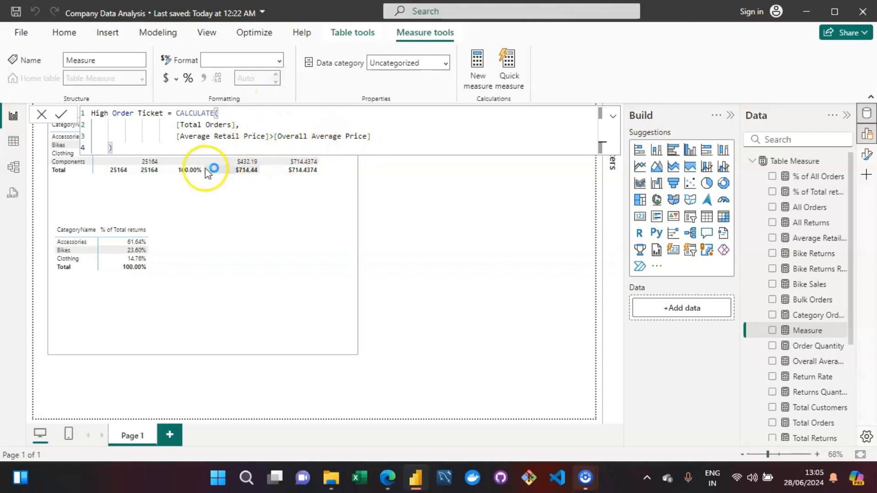
{"action": "left_click", "coordinate": [198, 153]}
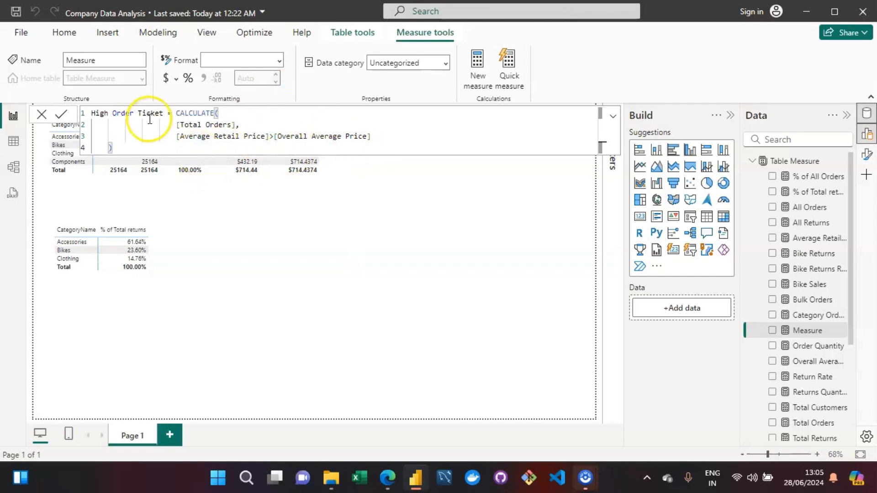
Rename the measure to High Orders Ticket and commit the formula.
{"action": "left_click", "coordinate": [130, 115]}
{"action": "key", "text": "Down"}
{"action": "double_click", "coordinate": [131, 114]}
{"action": "type", "text": "Orders"}
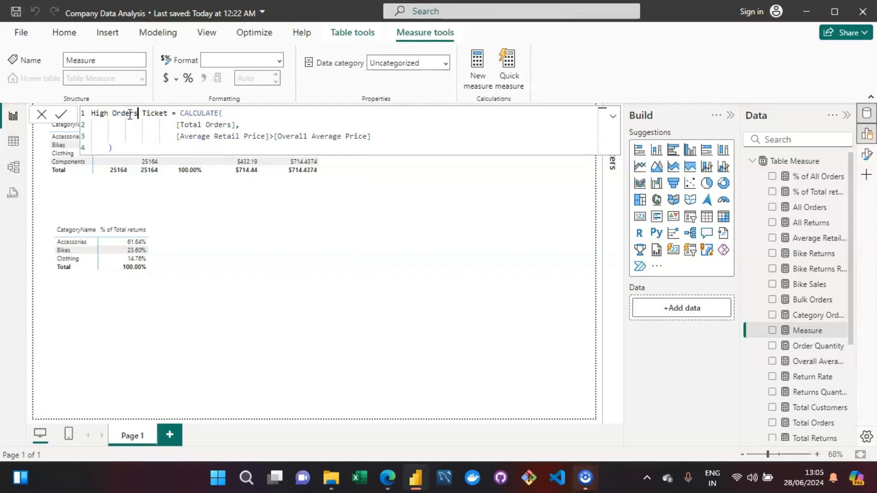
{"action": "left_click", "coordinate": [138, 147]}
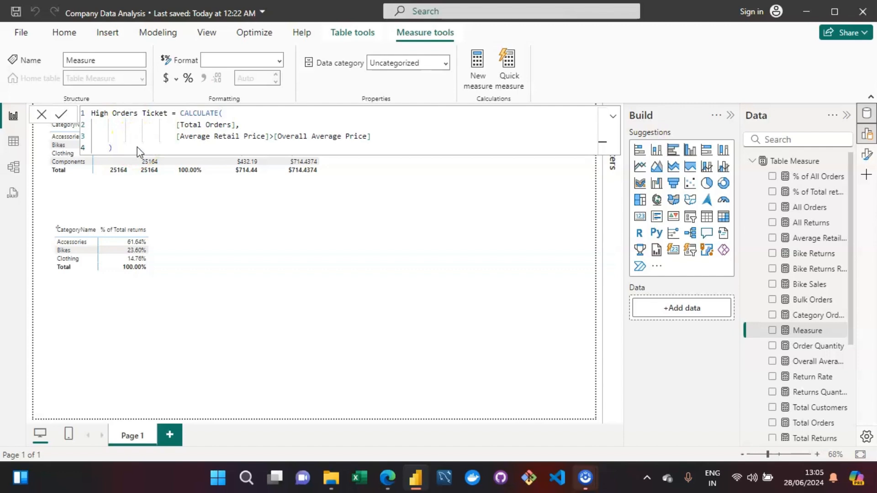
{"action": "key", "text": "Return"}
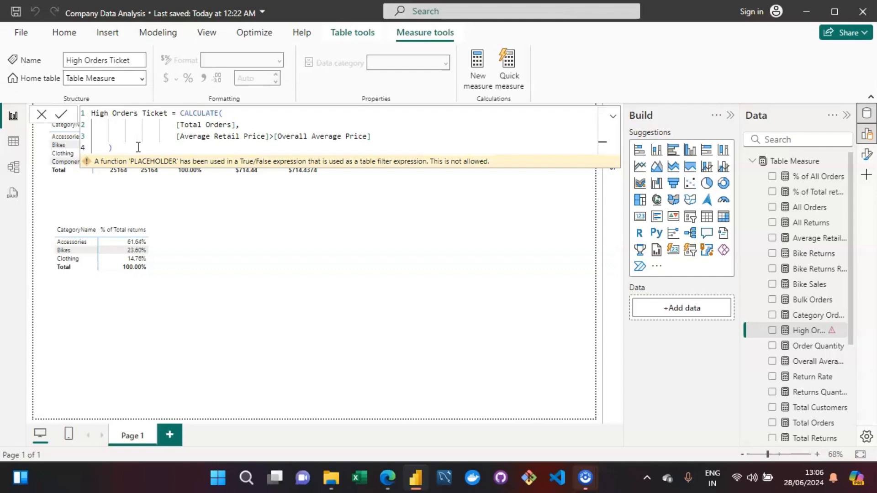
Delete the [Overall Average Price] reference from the filter condition.
{"action": "left_click", "coordinate": [242, 145]}
{"action": "key", "text": "Up"}
{"action": "key", "text": "ctrl+Right"}
{"action": "key", "text": "ctrl+Right"}
{"action": "key", "text": "ctrl+Right"}
{"action": "key", "text": "ctrl+Right"}
{"action": "key", "text": "ctrl+Right"}
{"action": "key", "text": "ctrl+Right"}
{"action": "key", "text": "ctrl+Right"}
{"action": "key", "text": "ctrl+Right"}
{"action": "key", "text": "ctrl+Right"}
{"action": "key", "text": "ctrl+Right"}
{"action": "key", "text": "ctrl+Right"}
{"action": "key", "text": "BackSpace"}
{"action": "key", "text": "BackSpace"}
{"action": "key", "text": "BackSpace"}
{"action": "key", "text": "BackSpace"}
{"action": "key", "text": "BackSpace"}
{"action": "key", "text": "BackSpace"}
{"action": "key", "text": "BackSpace"}
{"action": "key", "text": "BackSpace"}
{"action": "key", "text": "BackSpace"}
{"action": "key", "text": "BackSpace"}
{"action": "key", "text": "BackSpace"}
{"action": "key", "text": "BackSpace"}
{"action": "key", "text": "BackSpace"}
{"action": "key", "text": "BackSpace"}
{"action": "key", "text": "BackSpace"}
{"action": "key", "text": "BackSpace"}
{"action": "key", "text": "BackSpace"}
{"action": "key", "text": "BackSpace"}
{"action": "key", "text": "BackSpace"}
{"action": "key", "text": "BackSpace"}
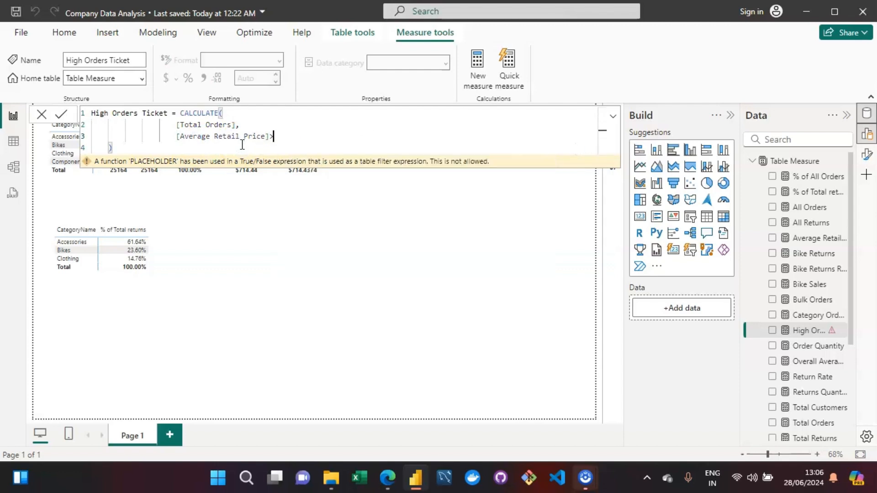
Enter 714.43 as the filter's comparison value, wrapped in quotes.
{"action": "left_click", "coordinate": [334, 180]}
{"action": "type", "text": "7"}
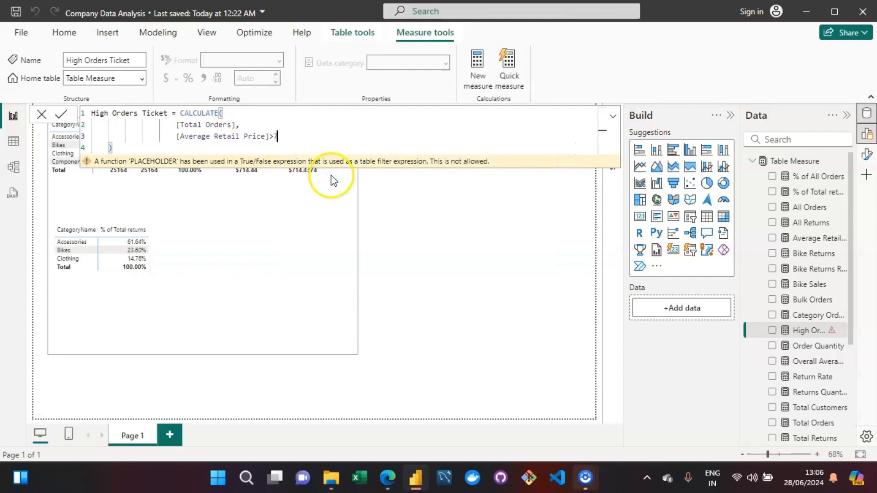
{"action": "type", "text": "14.43"}
{"action": "left_click", "coordinate": [301, 152]}
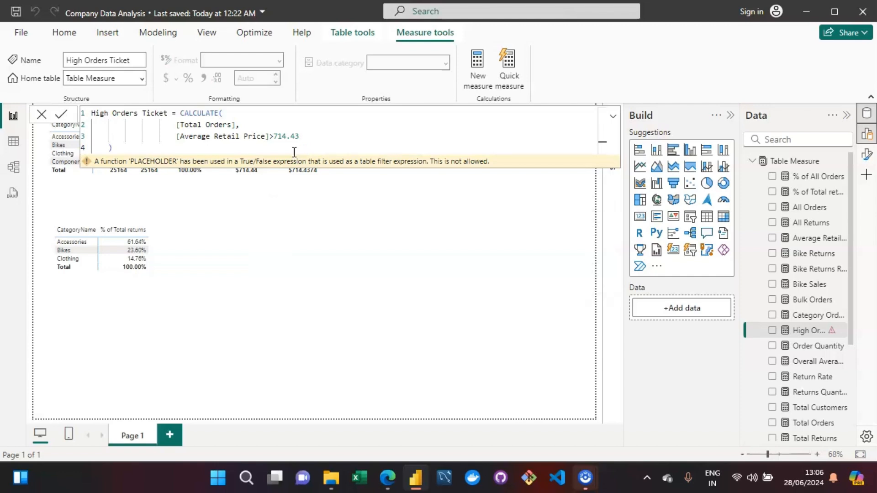
{"action": "left_click", "coordinate": [154, 142]}
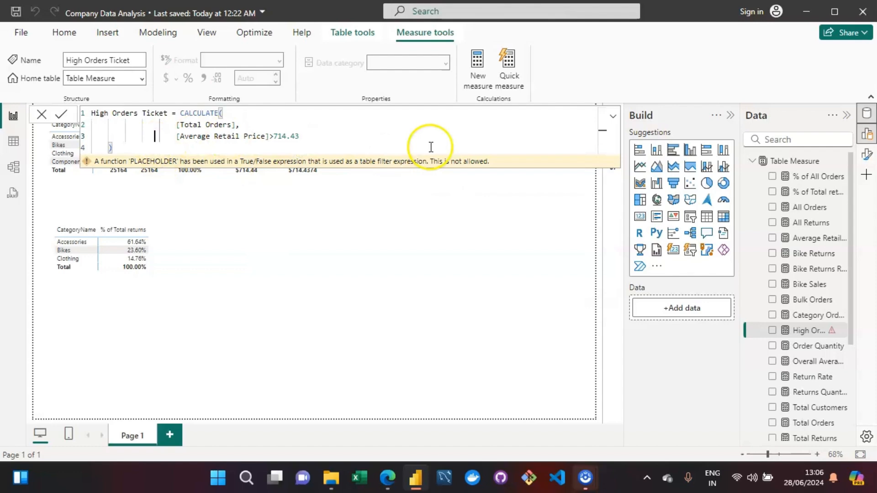
{"action": "left_click", "coordinate": [138, 149]}
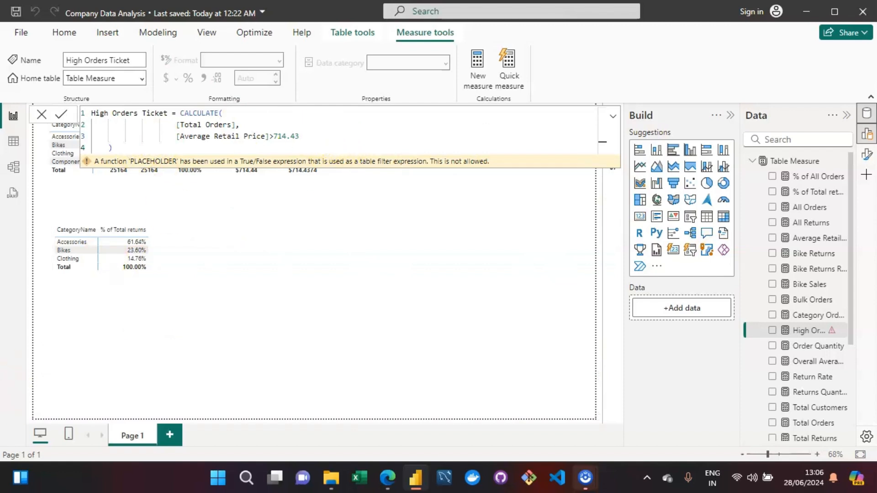
{"action": "left_click", "coordinate": [310, 136]}
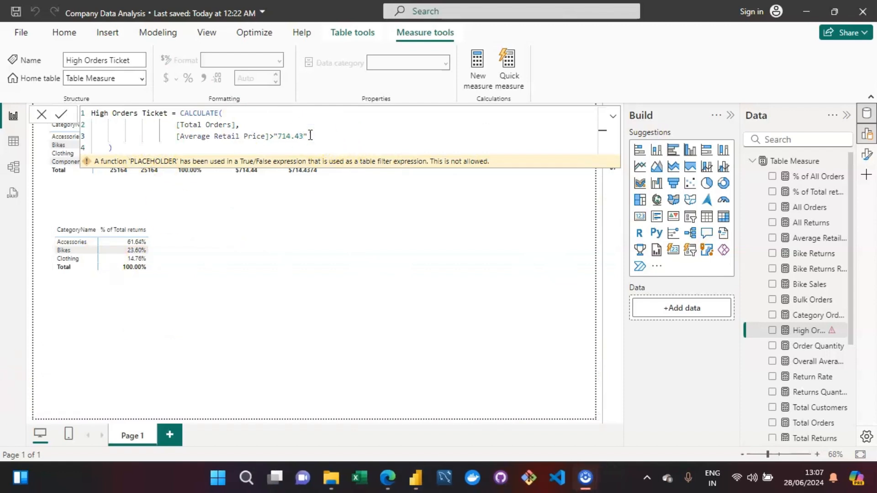
Delete the whole [Average Retail Price] comparison from the CALCULATE filter argument.
{"action": "left_click", "coordinate": [327, 143]}
{"action": "key", "text": "BackSpace"}
{"action": "key", "text": "BackSpace"}
{"action": "key", "text": "BackSpace"}
{"action": "key", "text": "BackSpace"}
{"action": "key", "text": "BackSpace"}
{"action": "key", "text": "BackSpace"}
{"action": "key", "text": "BackSpace"}
{"action": "key", "text": "BackSpace"}
{"action": "key", "text": "BackSpace"}
{"action": "key", "text": "BackSpace"}
{"action": "key", "text": "BackSpace"}
{"action": "key", "text": "BackSpace"}
{"action": "key", "text": "BackSpace"}
{"action": "key", "text": "BackSpace"}
{"action": "key", "text": "BackSpace"}
{"action": "key", "text": "BackSpace"}
{"action": "key", "text": "BackSpace"}
{"action": "key", "text": "BackSpace"}
{"action": "key", "text": "BackSpace"}
{"action": "key", "text": "BackSpace"}
{"action": "key", "text": "BackSpace"}
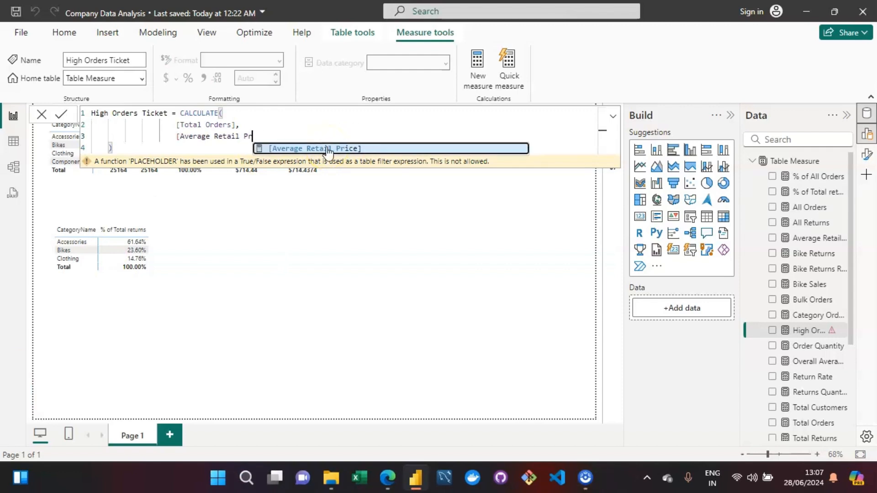
{"action": "key", "text": "BackSpace"}
{"action": "key", "text": "BackSpace"}
{"action": "key", "text": "BackSpace"}
{"action": "key", "text": "BackSpace"}
{"action": "key", "text": "BackSpace"}
{"action": "key", "text": "BackSpace"}
{"action": "key", "text": "BackSpace"}
{"action": "key", "text": "BackSpace"}
{"action": "key", "text": "BackSpace"}
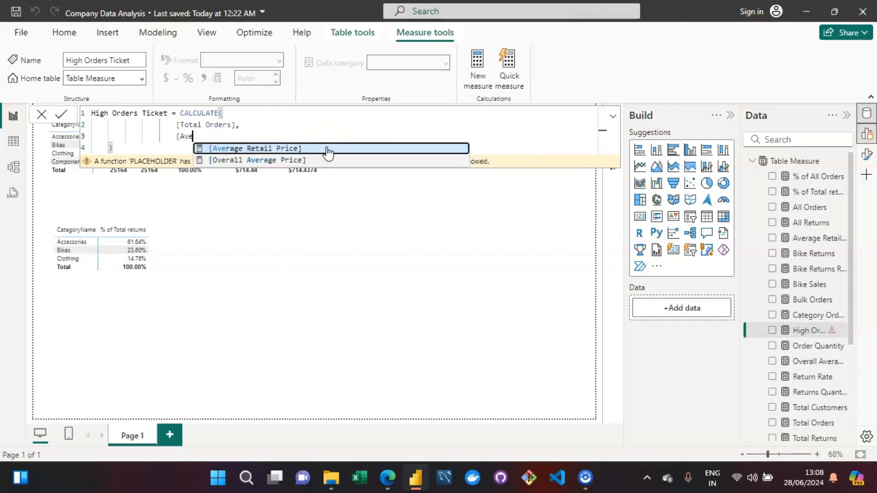
{"action": "key", "text": "BackSpace"}
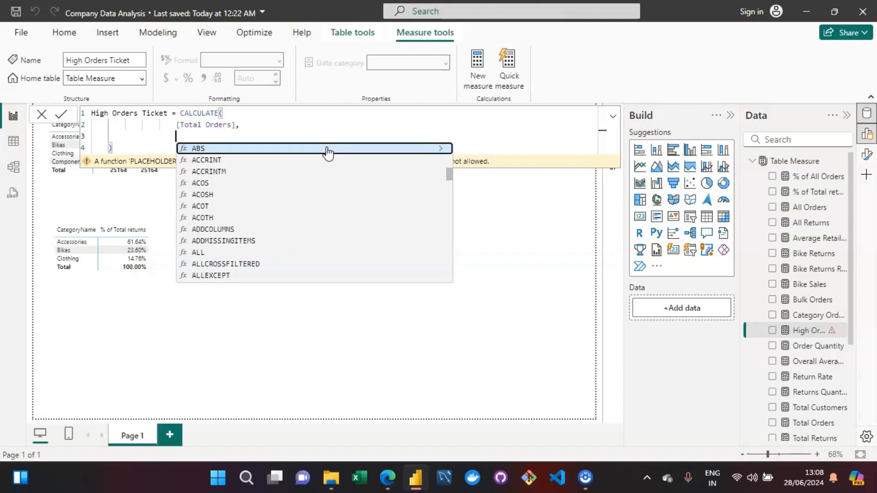
Start a new filter condition with the 'Product Lookup'[ProductPrice] column followed by a greater-than operator.
{"action": "type", "text": "produ"}
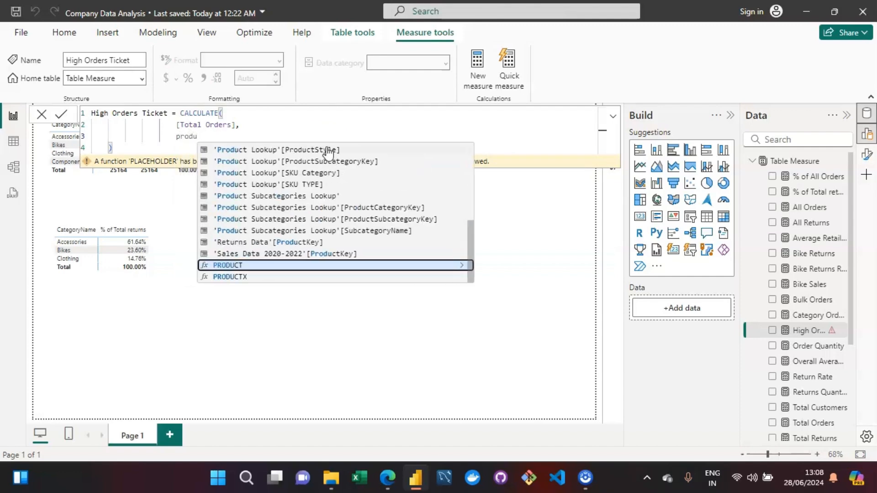
{"action": "key", "text": "Up"}
{"action": "key", "text": "Up"}
{"action": "key", "text": "Up"}
{"action": "key", "text": "Up"}
{"action": "key", "text": "Up"}
{"action": "key", "text": "Up"}
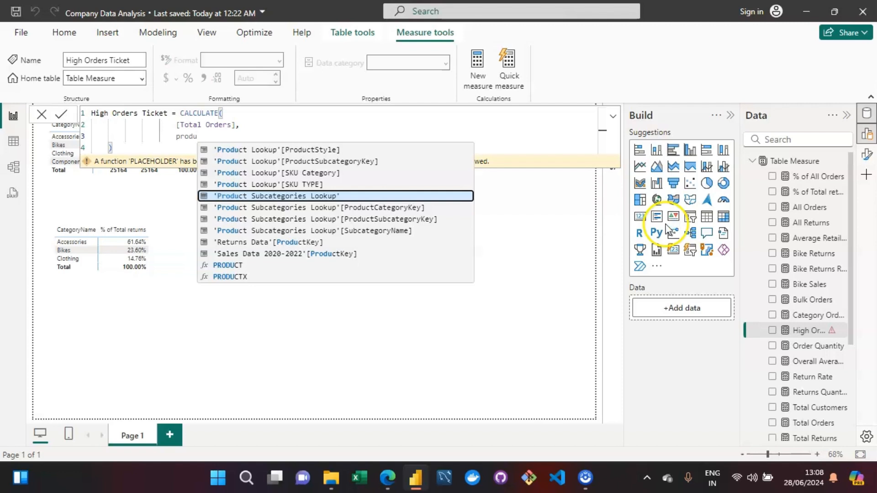
{"action": "key", "text": "Down"}
{"action": "key", "text": "Down"}
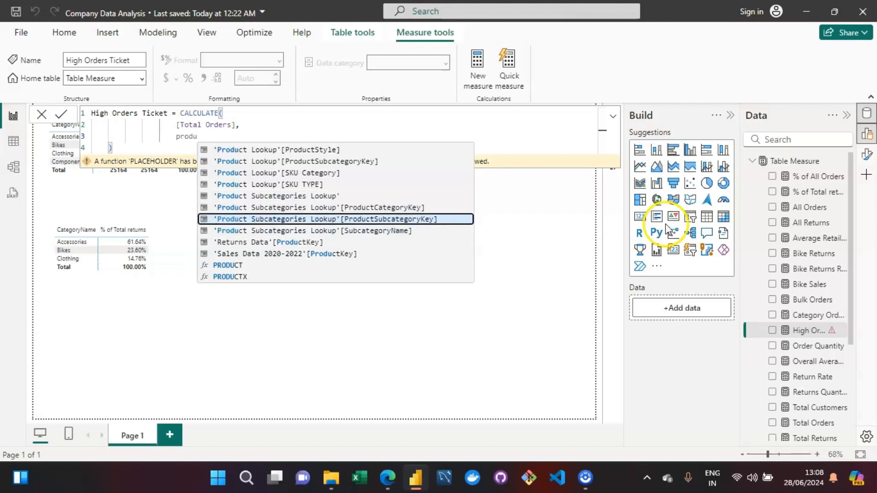
{"action": "key", "text": "Up"}
{"action": "key", "text": "Up"}
{"action": "key", "text": "Up"}
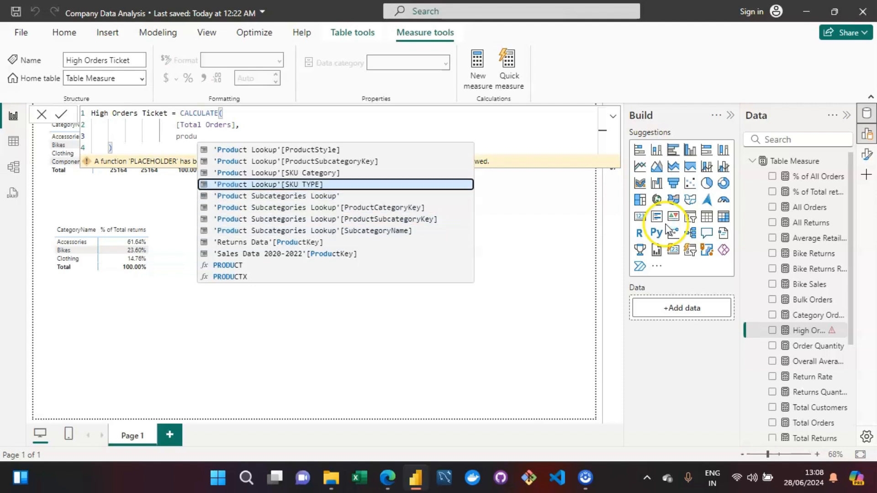
{"action": "type", "text": "ct loo"}
{"action": "key", "text": "Down"}
{"action": "key", "text": "Down"}
{"action": "key", "text": "Down"}
{"action": "key", "text": "Down"}
{"action": "key", "text": "Down"}
{"action": "key", "text": "Down"}
{"action": "key", "text": "Down"}
{"action": "key", "text": "Down"}
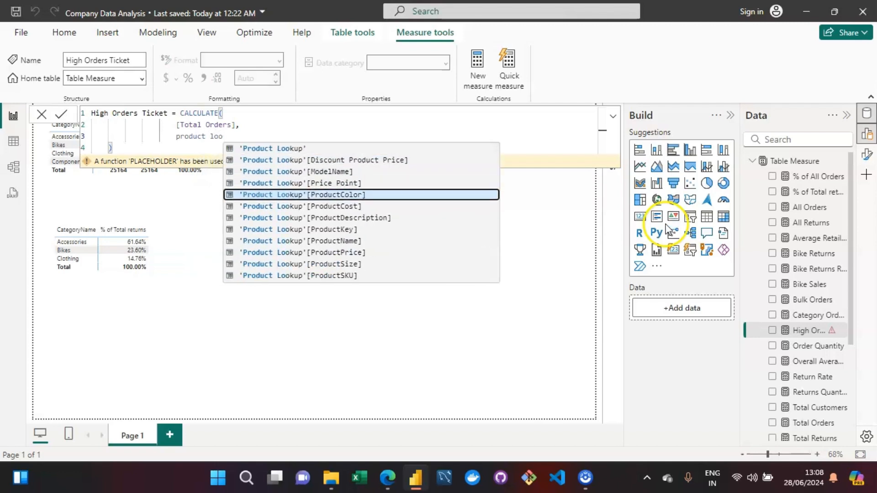
{"action": "key", "text": "Down"}
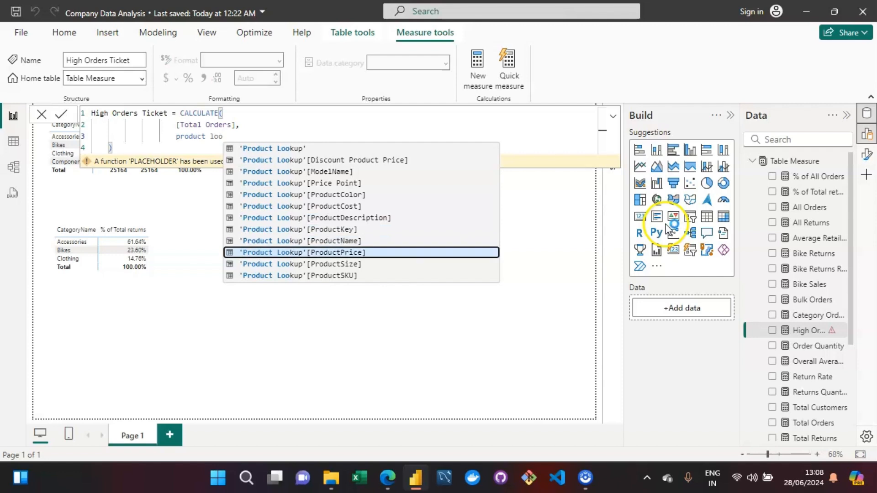
{"action": "key", "text": "Tab"}
{"action": "type", "text": ">714"}
{"action": "key", "text": "BackSpace"}
{"action": "key", "text": "BackSpace"}
{"action": "key", "text": "BackSpace"}
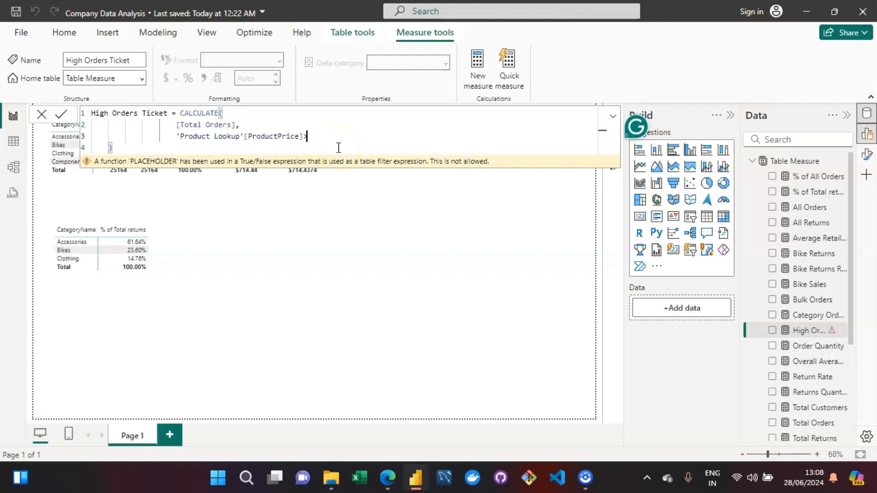
Try comparing the product price against the [Overall Average Price] measure.
{"action": "type", "text": "["}
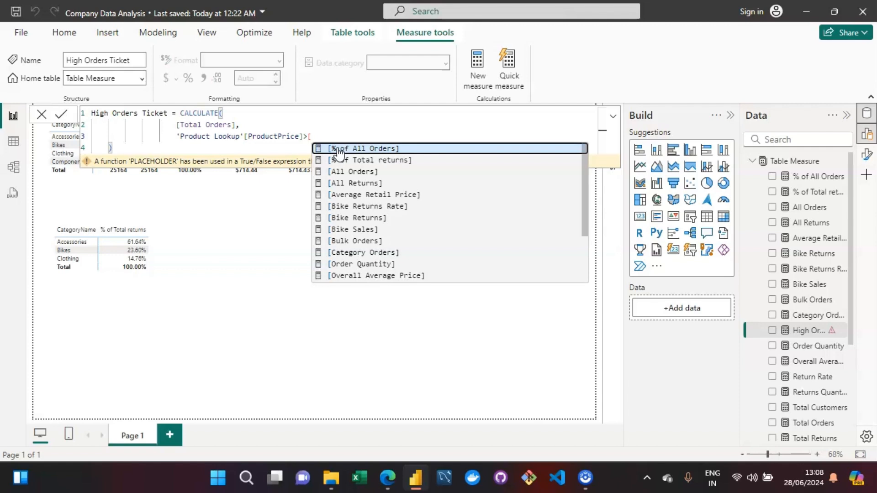
{"action": "key", "text": "Down"}
{"action": "key", "text": "Down"}
{"action": "key", "text": "Down"}
{"action": "key", "text": "Down"}
{"action": "key", "text": "Down"}
{"action": "key", "text": "Down"}
{"action": "key", "text": "Down"}
{"action": "key", "text": "Down"}
{"action": "key", "text": "Down"}
{"action": "key", "text": "Down"}
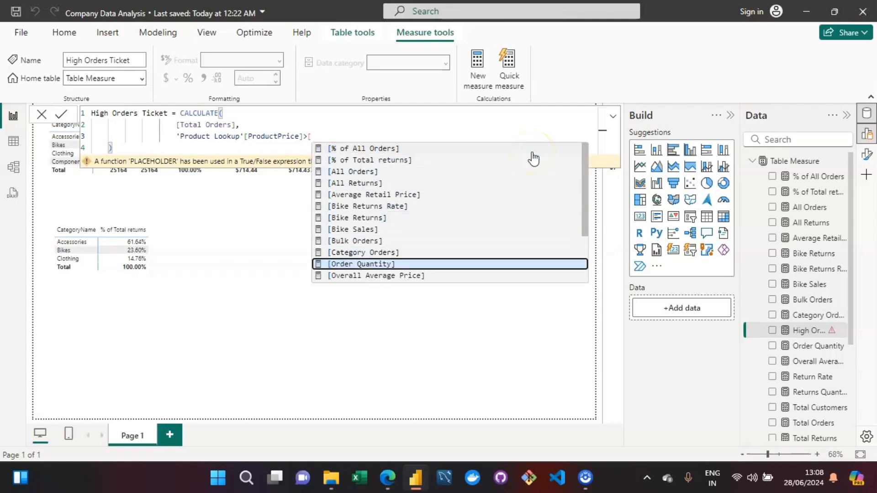
{"action": "key", "text": "Down"}
{"action": "key", "text": "Tab"}
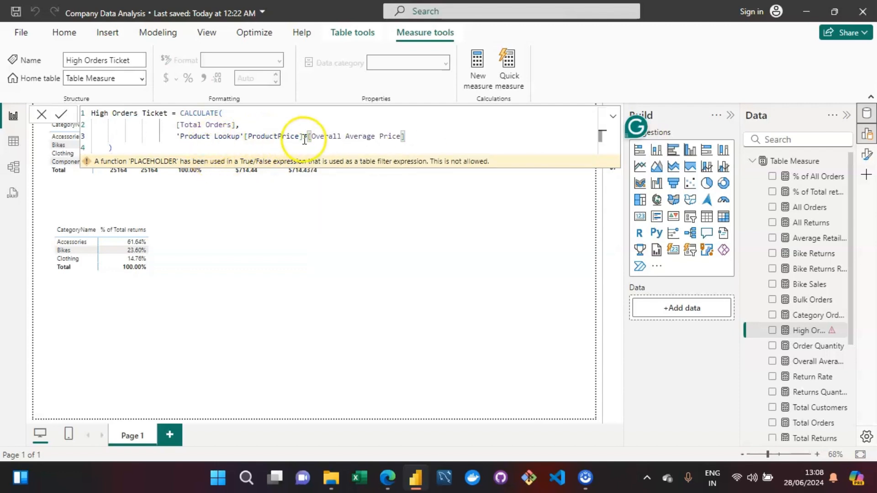
{"action": "left_click", "coordinate": [301, 148]}
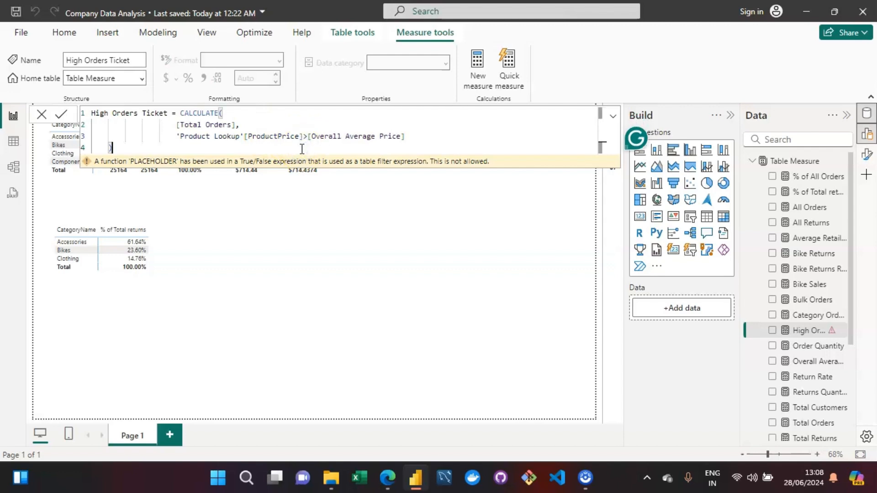
{"action": "left_click", "coordinate": [391, 136]}
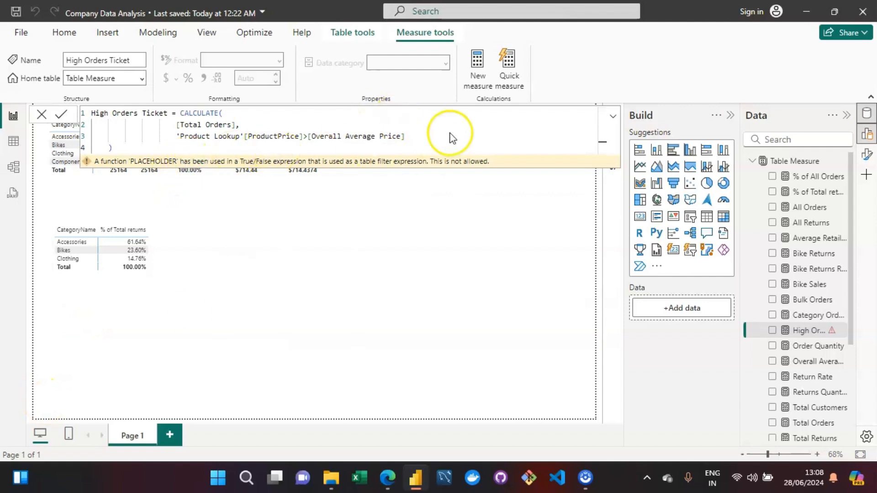
{"action": "left_click", "coordinate": [417, 137]}
{"action": "key", "text": "BackSpace"}
{"action": "key", "text": "BackSpace"}
{"action": "key", "text": "BackSpace"}
{"action": "key", "text": "BackSpace"}
{"action": "key", "text": "BackSpace"}
{"action": "key", "text": "BackSpace"}
{"action": "key", "text": "BackSpace"}
{"action": "key", "text": "BackSpace"}
{"action": "key", "text": "BackSpace"}
{"action": "key", "text": "BackSpace"}
{"action": "key", "text": "BackSpace"}
{"action": "key", "text": "BackSpace"}
{"action": "key", "text": "BackSpace"}
{"action": "key", "text": "BackSpace"}
{"action": "key", "text": "BackSpace"}
{"action": "key", "text": "BackSpace"}
{"action": "key", "text": "BackSpace"}
{"action": "key", "text": "BackSpace"}
{"action": "key", "text": "BackSpace"}
{"action": "key", "text": "BackSpace"}
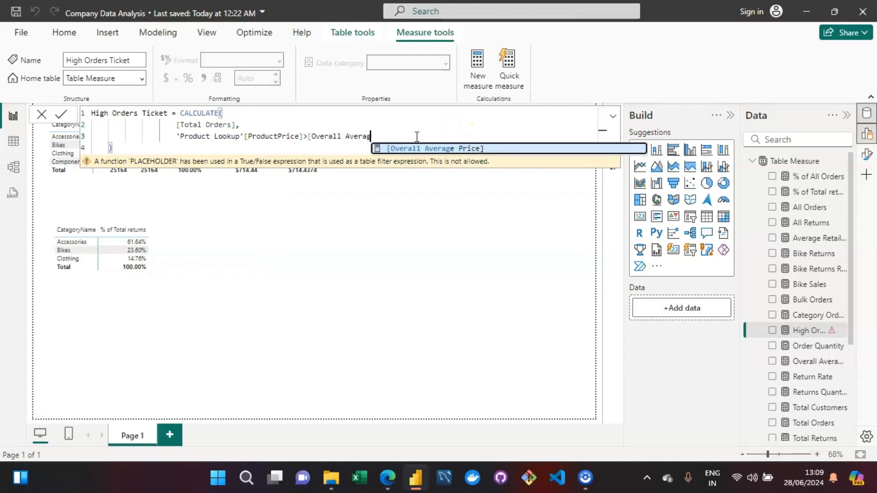
{"action": "key", "text": "BackSpace"}
{"action": "key", "text": "BackSpace"}
{"action": "key", "text": "BackSpace"}
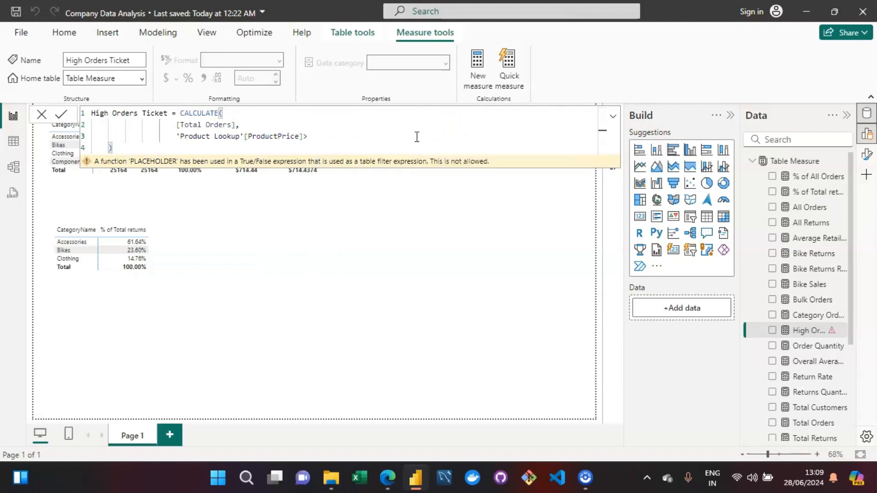
Set the comparison value to 714.3 and commit the High Orders Ticket measure.
{"action": "type", "text": "714"}
{"action": "key", "text": "Return"}
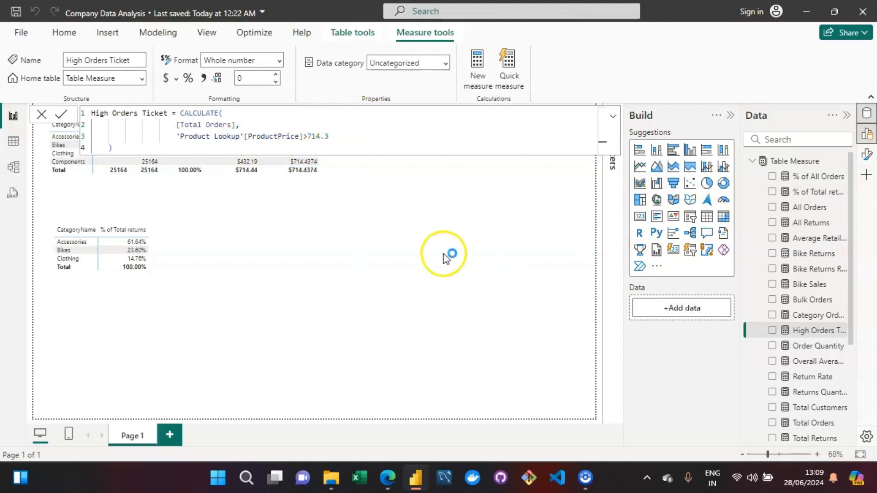
Add the High Orders Ticket measure to the category table visual and widen the visual.
{"action": "left_click", "coordinate": [337, 201]}
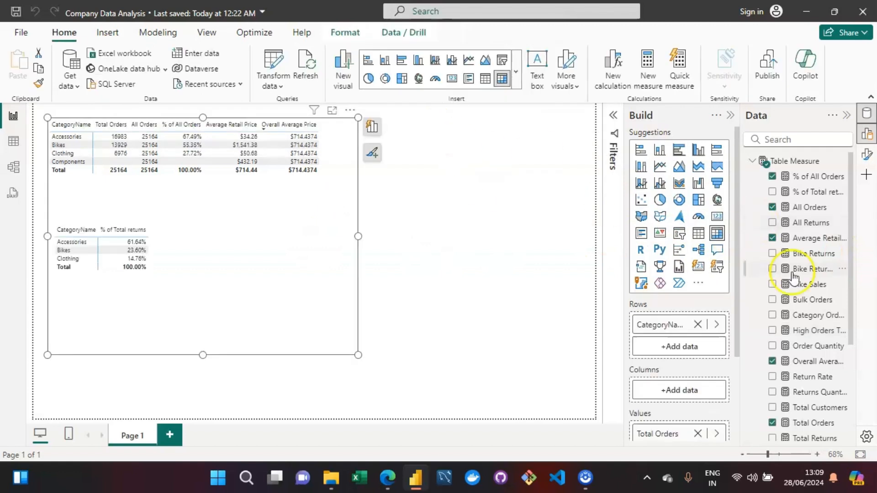
{"action": "left_click_drag", "start_coordinate": [851, 338], "coordinate": [344, 201]}
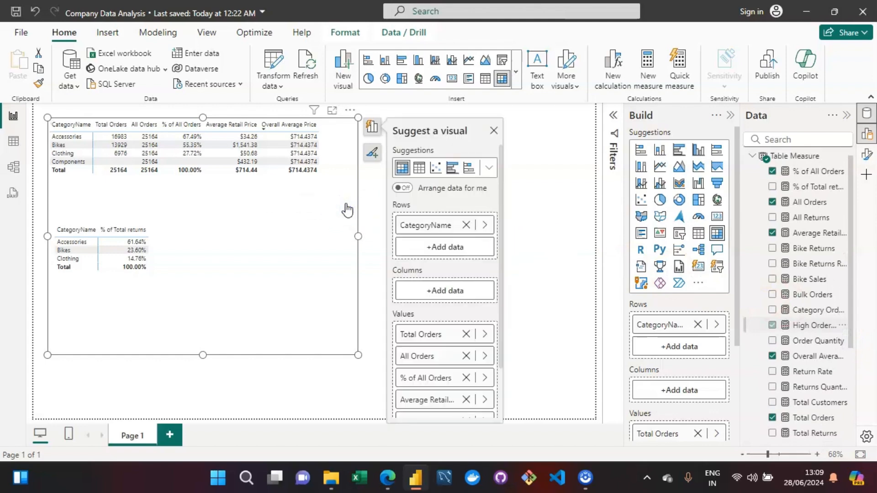
{"action": "left_click_drag", "start_coordinate": [358, 236], "coordinate": [437, 237]}
{"action": "left_click", "coordinate": [363, 202]}
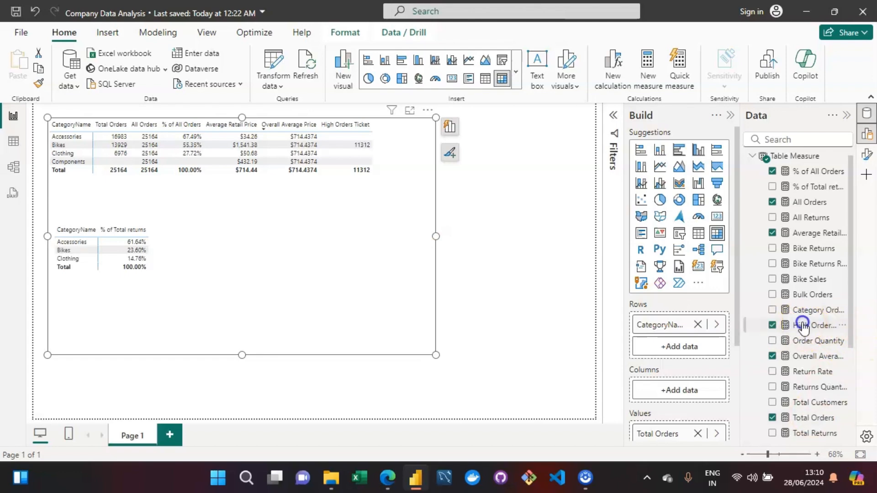
Reopen High Orders Ticket and change the price comparison value to the [Overall Average Price] measure.
{"action": "left_click", "coordinate": [806, 325]}
{"action": "left_click", "coordinate": [338, 134]}
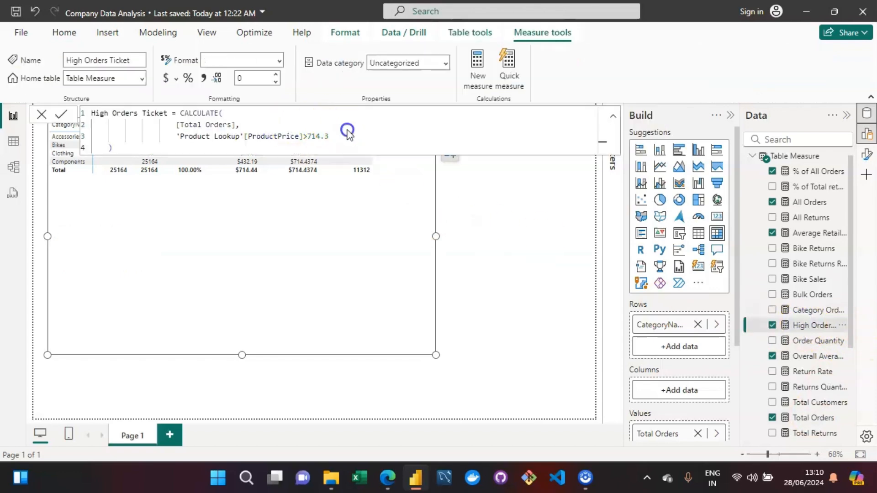
{"action": "key", "text": "BackSpace"}
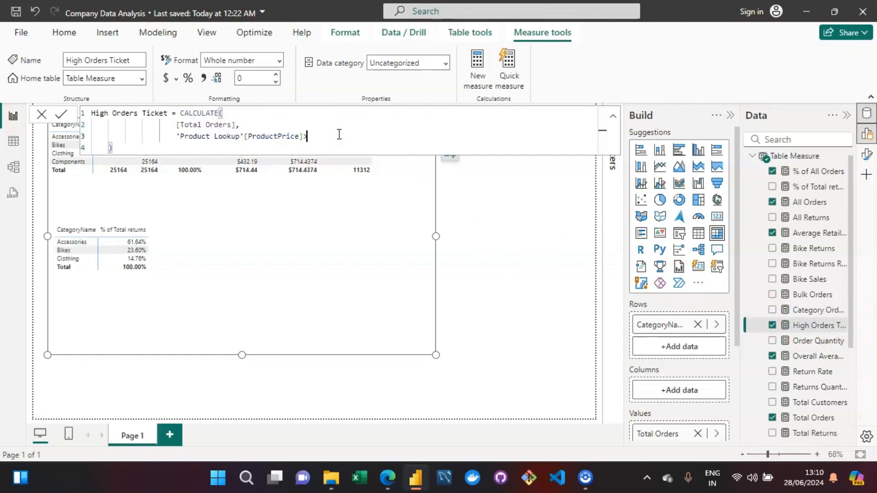
{"action": "type", "text": "["}
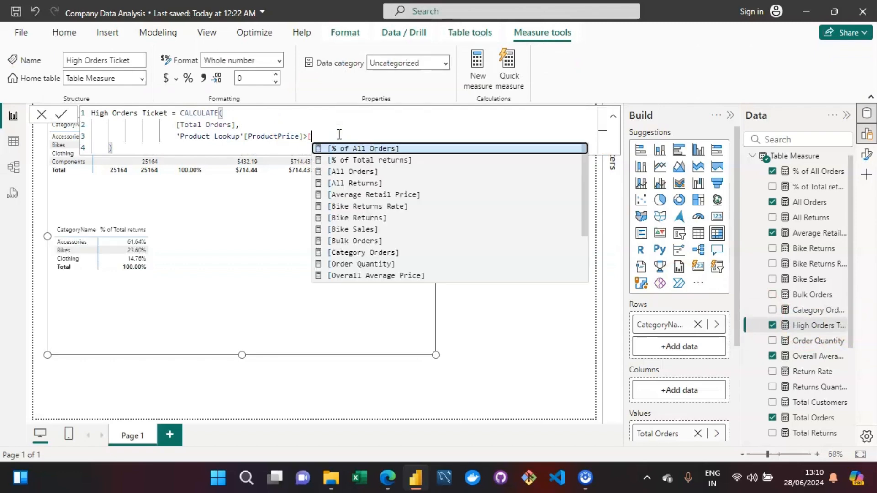
{"action": "key", "text": "Down"}
{"action": "key", "text": "Down"}
{"action": "key", "text": "Up"}
{"action": "key", "text": "Down"}
{"action": "key", "text": "Down"}
{"action": "key", "text": "Down"}
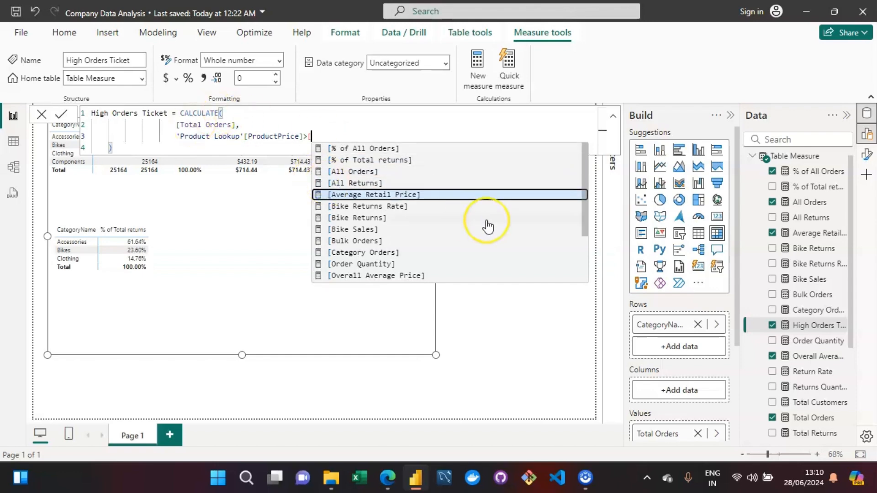
{"action": "key", "text": "Down"}
{"action": "key", "text": "Down"}
{"action": "key", "text": "Down"}
{"action": "key", "text": "Down"}
{"action": "key", "text": "Down"}
{"action": "key", "text": "Down"}
{"action": "key", "text": "Down"}
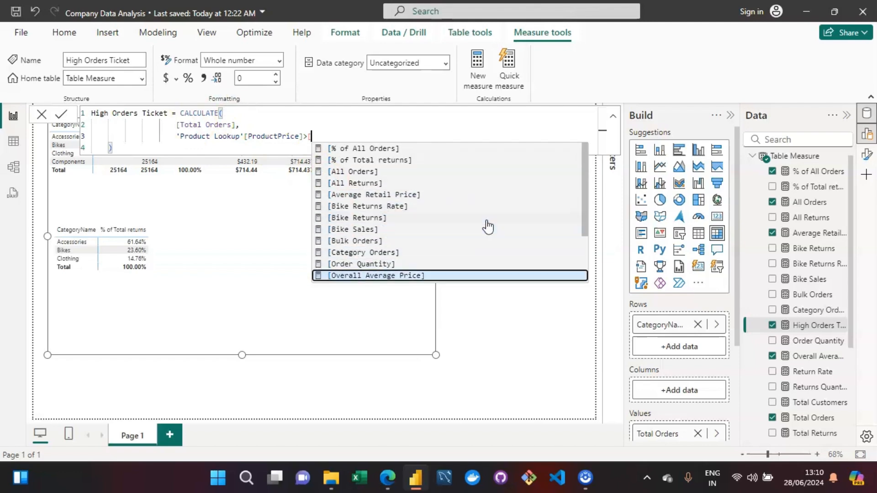
{"action": "key", "text": "Tab"}
Wrap the price condition in a FILTER function.
{"action": "key", "text": "Left"}
{"action": "key", "text": "Left"}
{"action": "key", "text": "Left"}
{"action": "key", "text": "Left"}
{"action": "key", "text": "Left"}
{"action": "key", "text": "Left"}
{"action": "key", "text": "Left"}
{"action": "key", "text": "Left"}
{"action": "key", "text": "Left"}
{"action": "key", "text": "Left"}
{"action": "key", "text": "Left"}
{"action": "key", "text": "Left"}
{"action": "key", "text": "Left"}
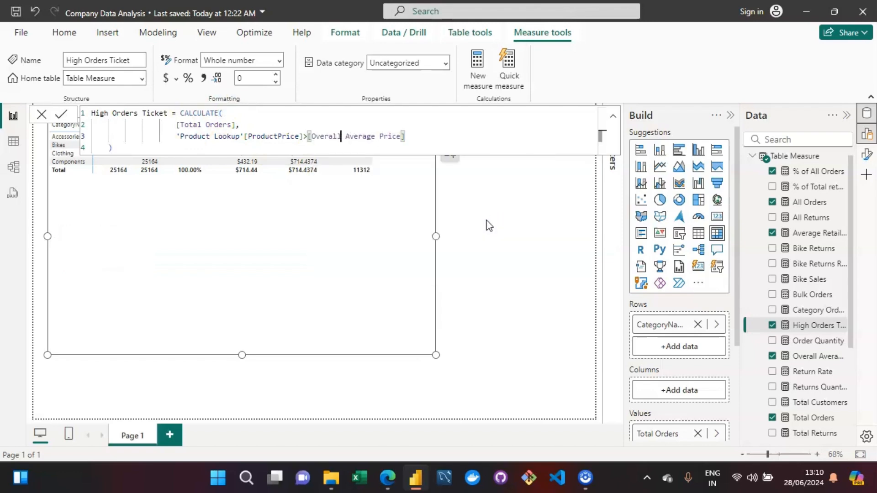
{"action": "key", "text": "Left"}
{"action": "key", "text": "Left"}
{"action": "key", "text": "Left"}
{"action": "key", "text": "Left"}
{"action": "key", "text": "Left"}
{"action": "key", "text": "Left"}
{"action": "key", "text": "Left"}
{"action": "key", "text": "Left"}
{"action": "key", "text": "Left"}
{"action": "key", "text": "Left"}
{"action": "key", "text": "Left"}
{"action": "key", "text": "Left"}
{"action": "key", "text": "Left"}
{"action": "key", "text": "Left"}
{"action": "key", "text": "Left"}
{"action": "key", "text": "Left"}
{"action": "key", "text": "Left"}
{"action": "key", "text": "Left"}
{"action": "type", "text": "FILTE"}
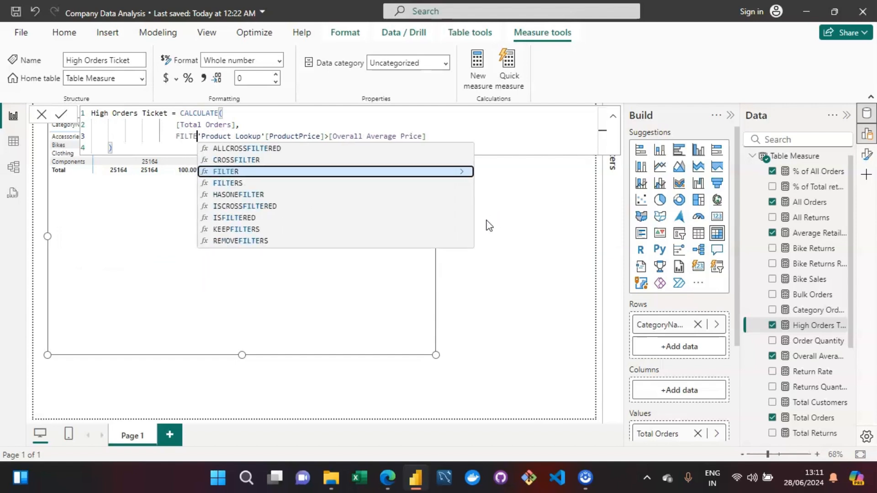
{"action": "key", "text": "Tab"}
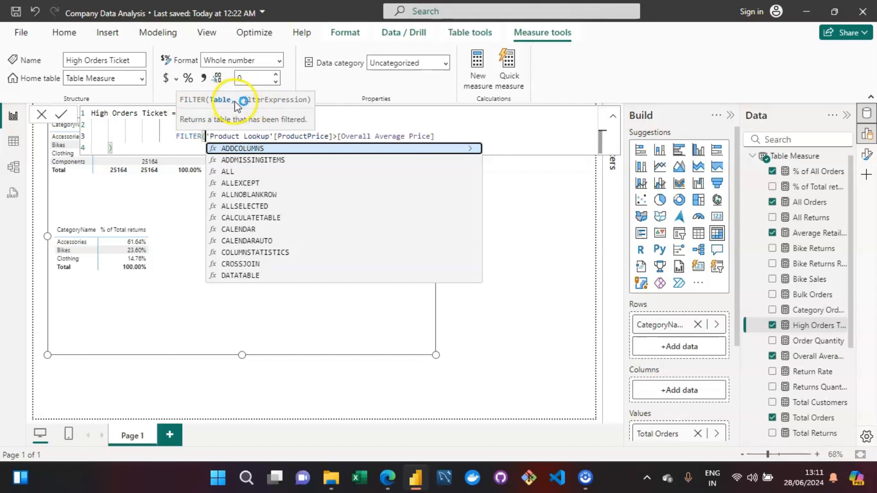
Add an argument separator before the condition and a closing parenthesis on a new line for FILTER.
{"action": "type", "text": ","}
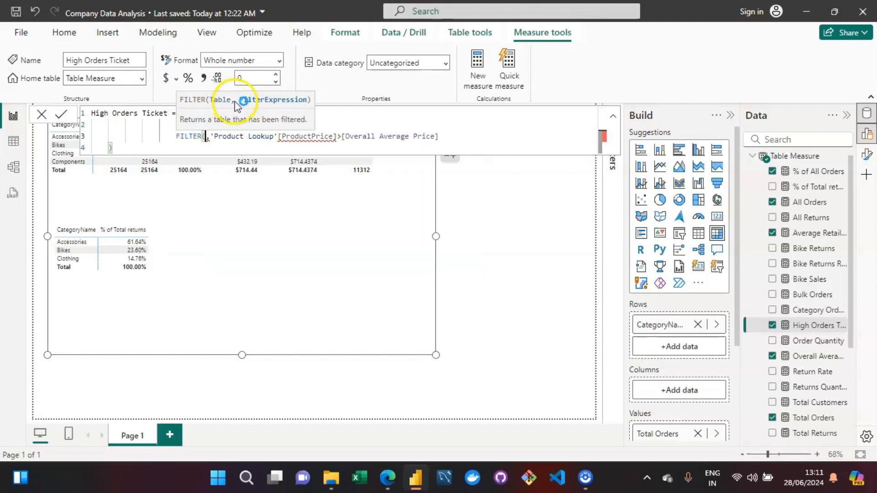
{"action": "key", "text": "Down"}
{"action": "key", "text": "Left"}
{"action": "key", "text": "shift+Return"}
{"action": "key", "text": "Up"}
{"action": "type", "text": ")"}
{"action": "key", "text": "Left"}
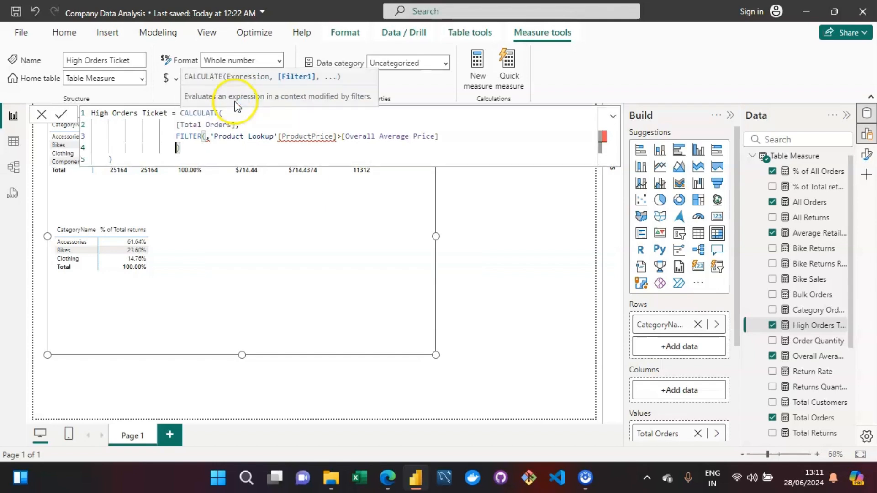
{"action": "key", "text": "Up"}
{"action": "key", "text": "Right"}
{"action": "key", "text": "Right"}
{"action": "key", "text": "Right"}
{"action": "key", "text": "Right"}
{"action": "key", "text": "Right"}
{"action": "key", "text": "Right"}
{"action": "key", "text": "Right"}
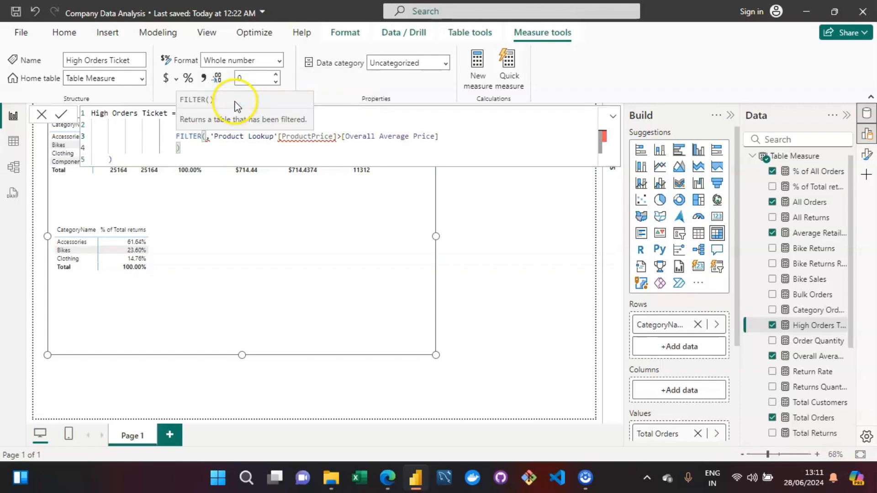
Set 'Product Lookup' as the FILTER function's table argument.
{"action": "type", "text": "'"}
{"action": "key", "text": "Down"}
{"action": "key", "text": "Down"}
{"action": "key", "text": "Down"}
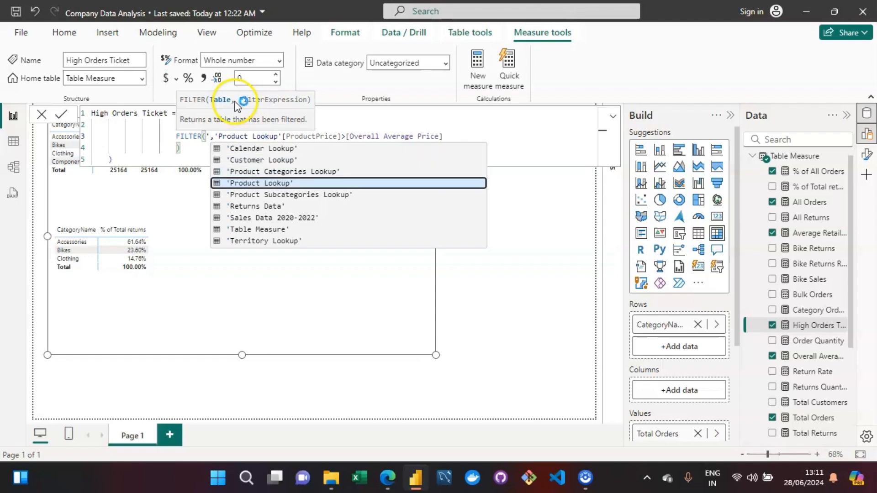
{"action": "key", "text": "Tab"}
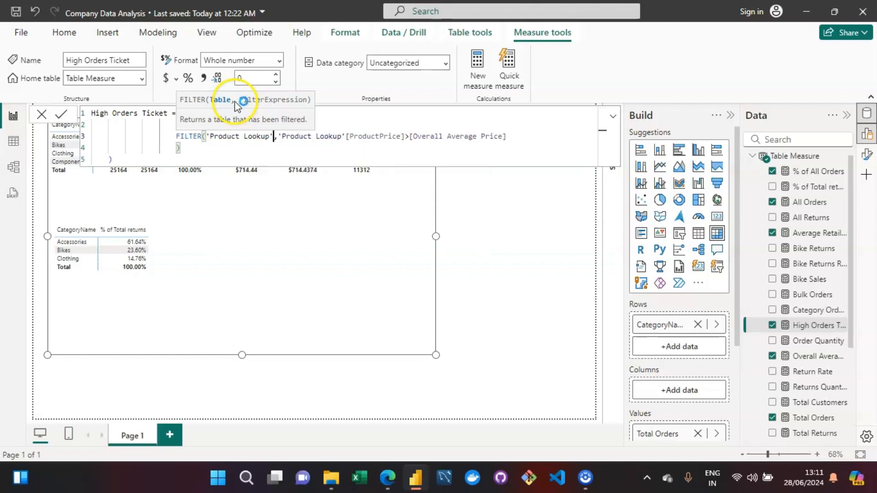
{"action": "left_click", "coordinate": [227, 148]}
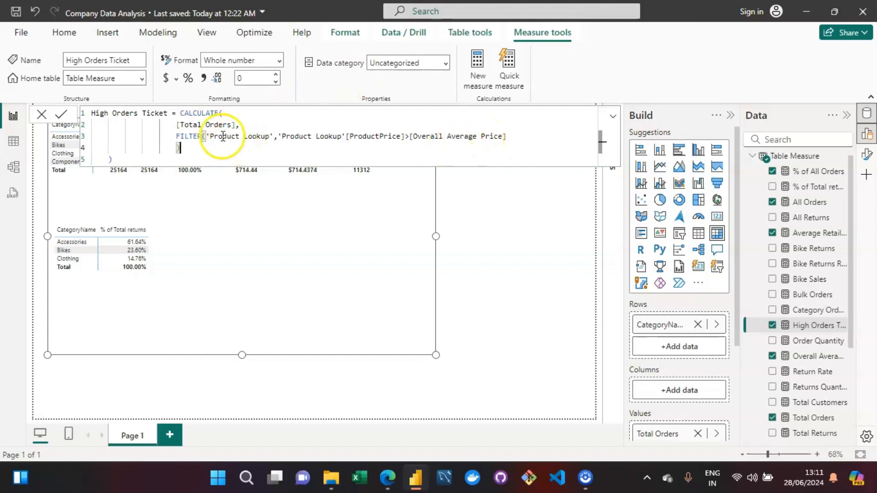
Commit the High Orders Ticket measure with its FILTER-based CALCULATE expression.
{"action": "left_click", "coordinate": [225, 161]}
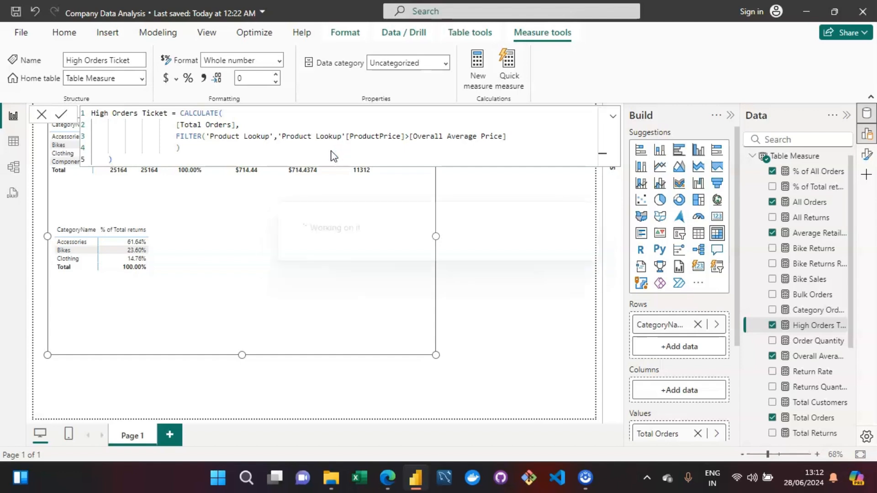
{"action": "key", "text": "Return"}
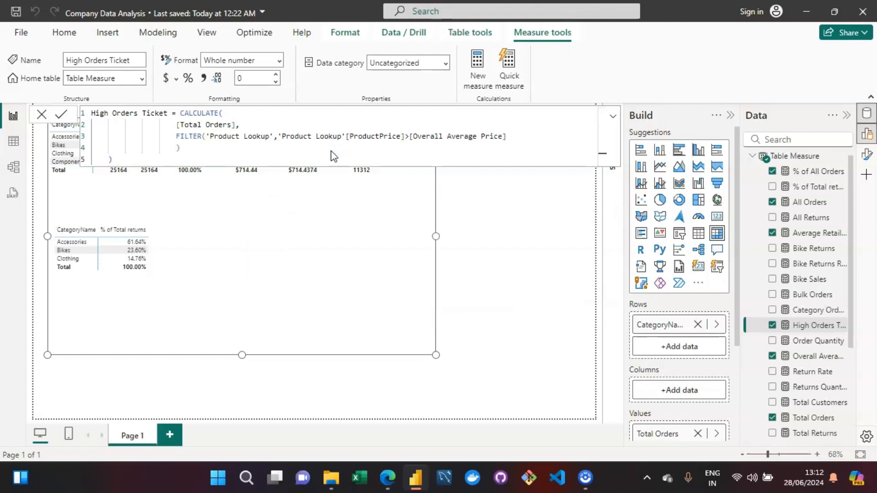
Review the High Orders Ticket formula alongside its values in the table visual.
{"action": "left_click", "coordinate": [383, 243]}
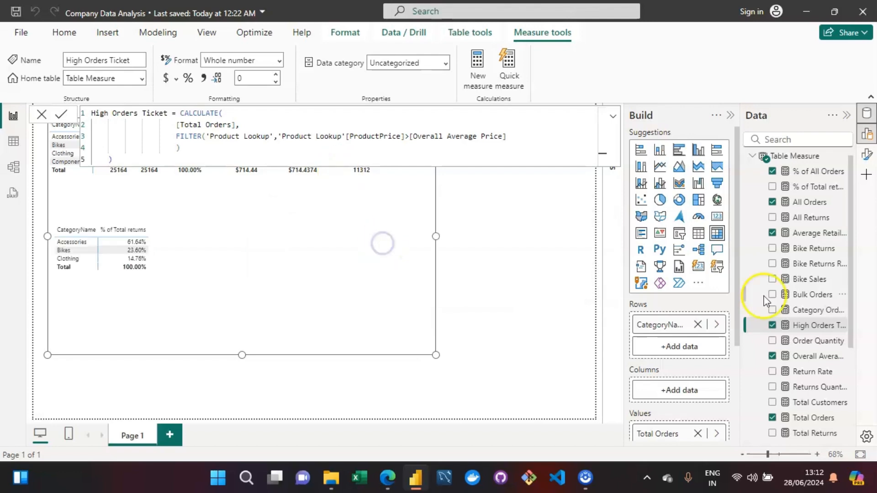
{"action": "left_click", "coordinate": [495, 176]}
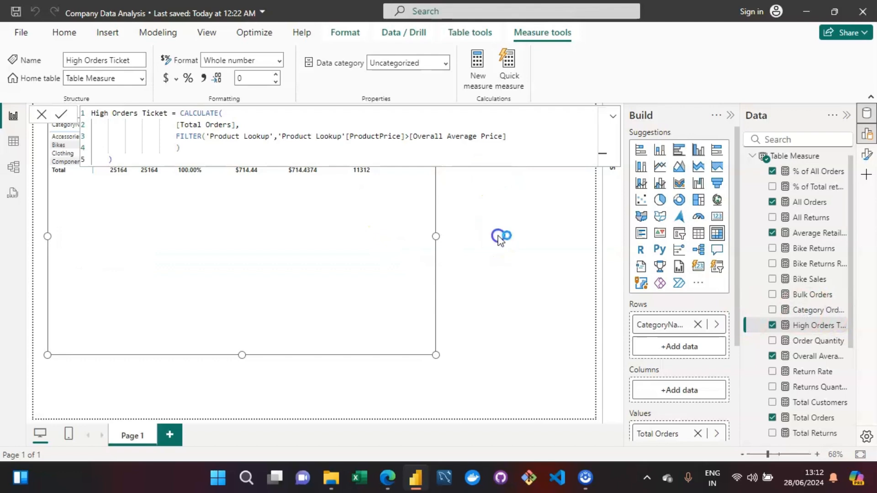
{"action": "left_click", "coordinate": [380, 130]}
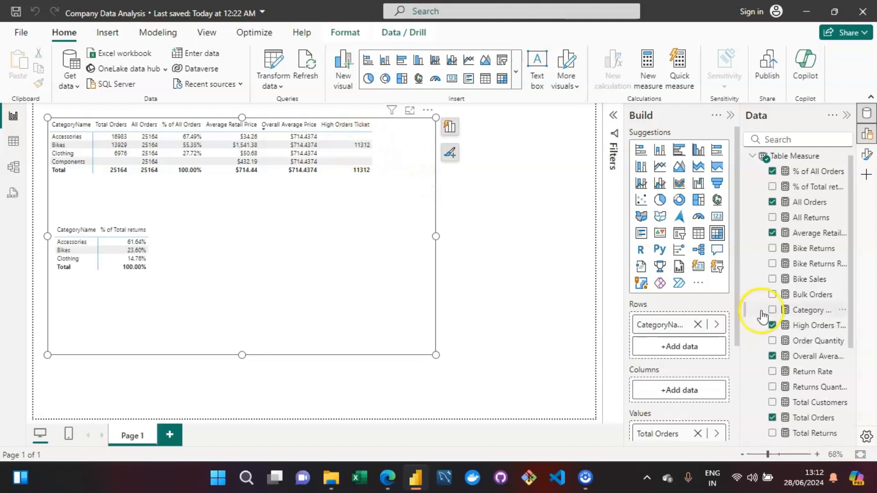
{"action": "left_click", "coordinate": [813, 326]}
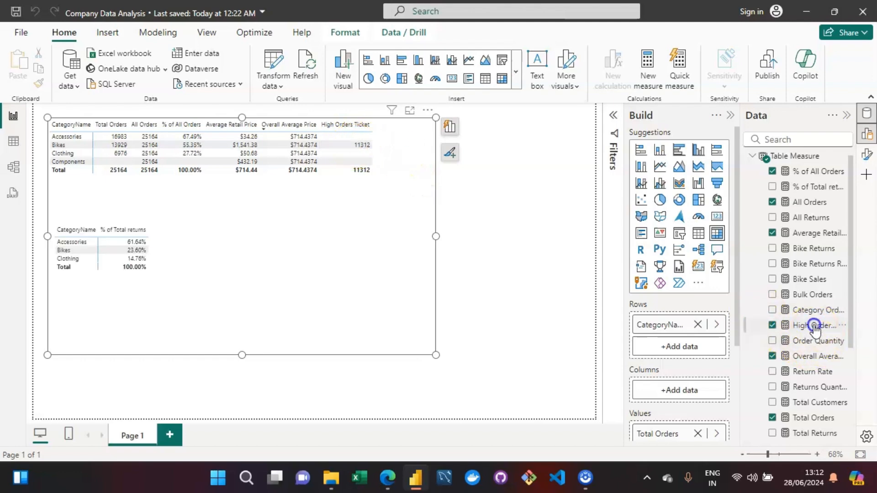
{"action": "left_click", "coordinate": [446, 268]}
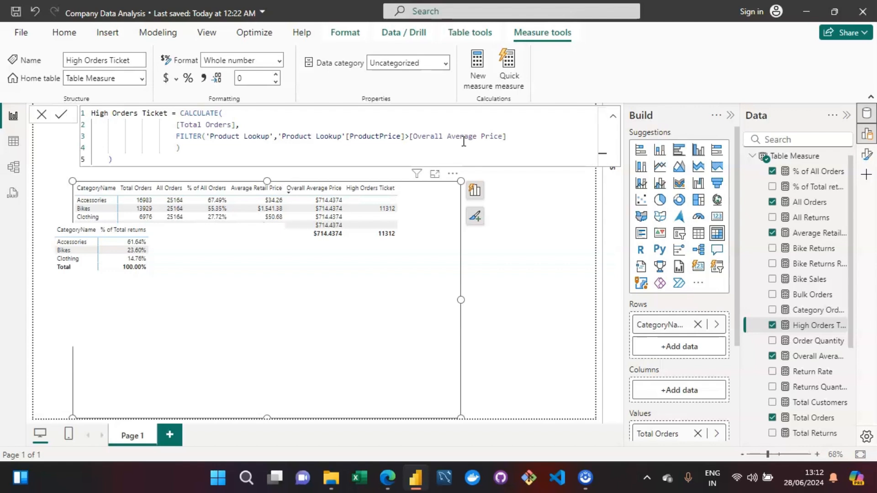
{"action": "left_click", "coordinate": [411, 142]}
{"action": "left_click", "coordinate": [502, 142]}
{"action": "left_click", "coordinate": [388, 231]}
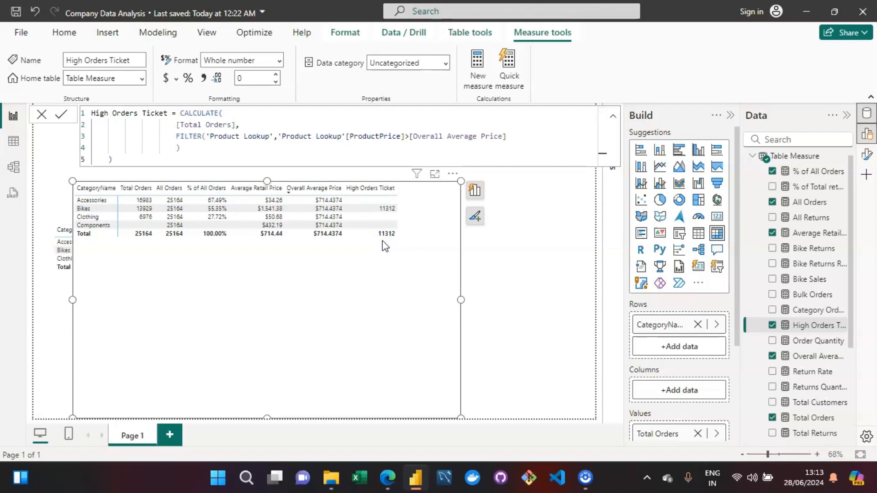
{"action": "left_click", "coordinate": [58, 371]}
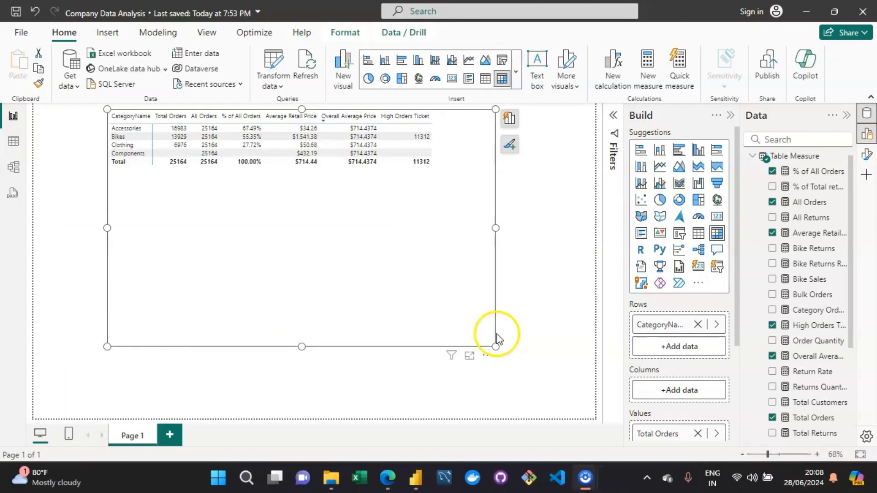
{"action": "left_click", "coordinate": [542, 189]}
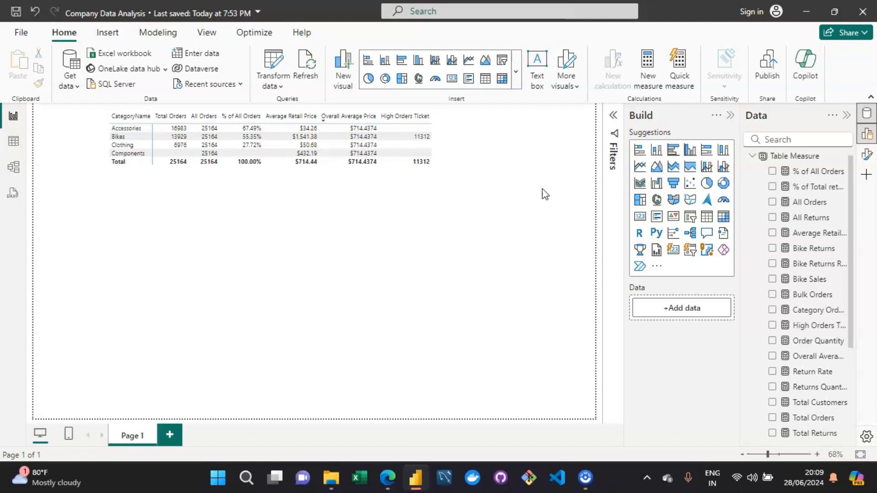
{"action": "left_click", "coordinate": [585, 478]}
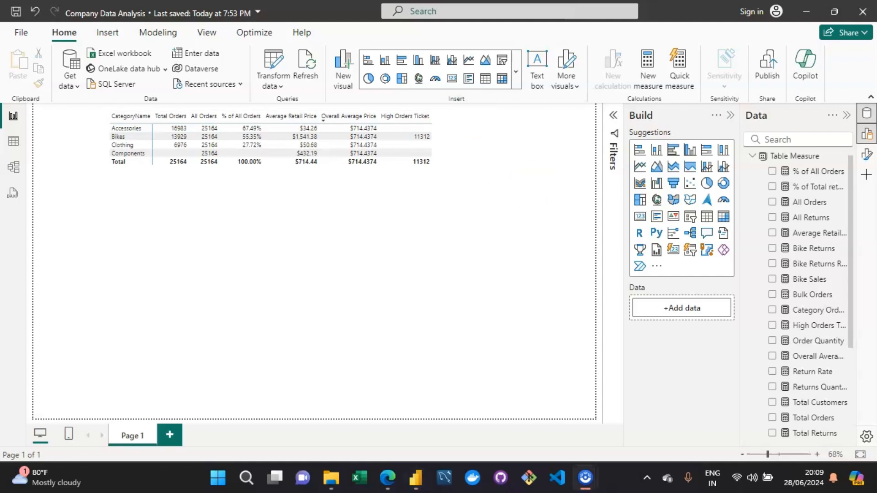
Write the note "ITERATOR--NOT CONDITION BUT ITS ABOUT OPERATION" in a text box on the canvas.
{"action": "type", "text": "ITERATIR--NOT"}
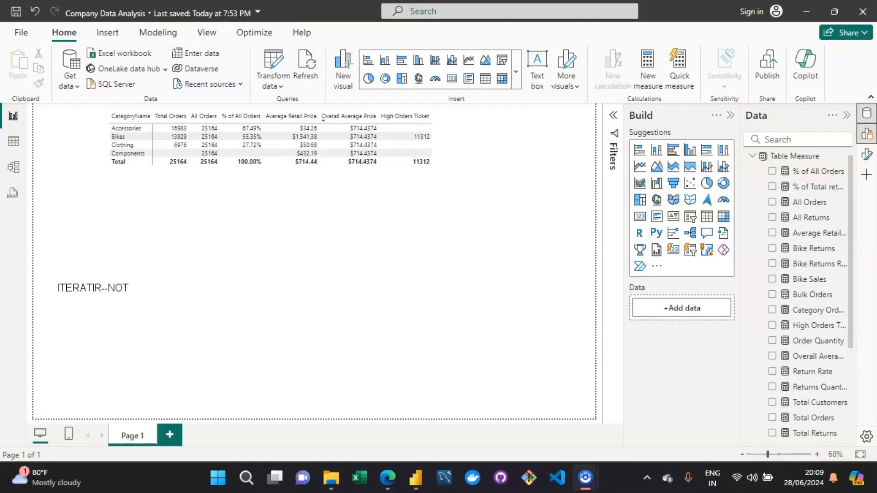
{"action": "type", "text": " COB"}
{"action": "key", "text": "BackSpace"}
{"action": "type", "text": "NDITION BUT ITS ABOUT"}
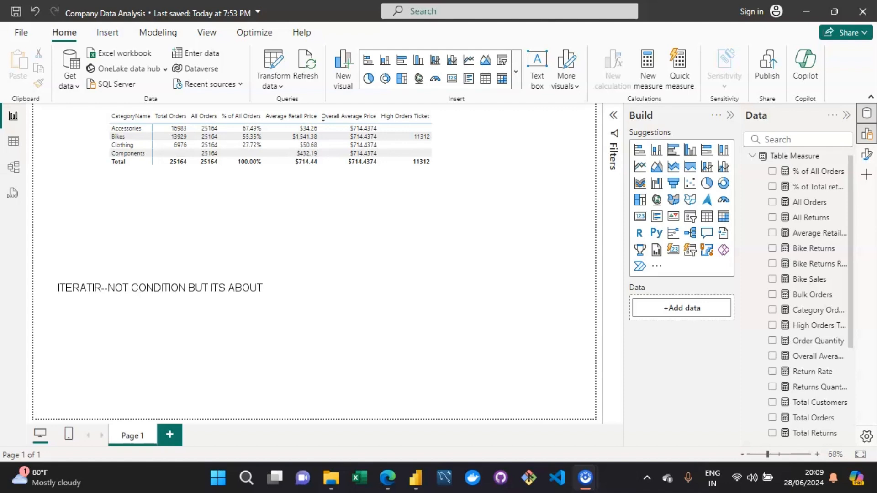
{"action": "type", "text": "OPERATION"}
{"action": "key", "text": "Return"}
{"action": "key", "text": "Return"}
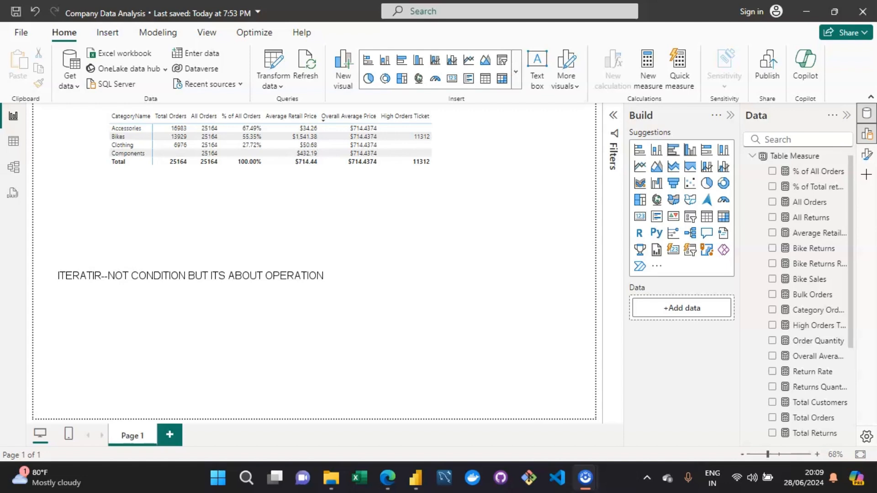
{"action": "key", "text": "BackSpace"}
{"action": "type", "text": "O"}
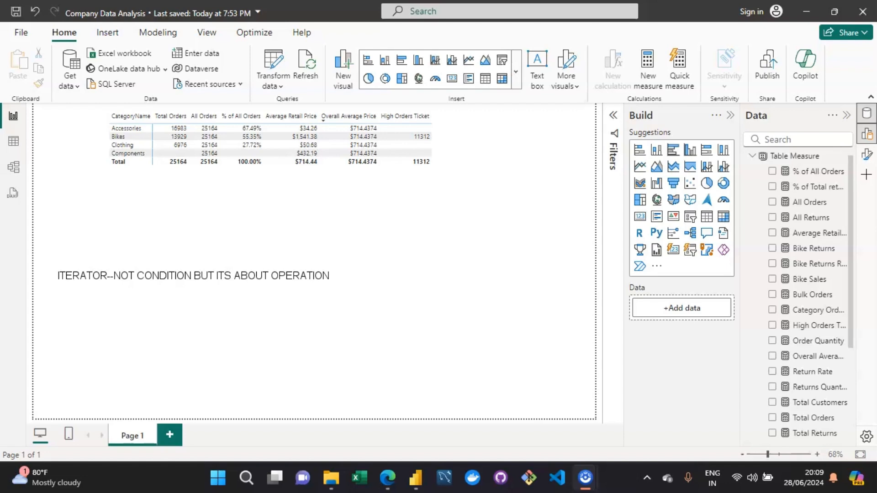
Start a new line reading "ITERATOR OR X FUNCTION-->It allows you to loop through".
{"action": "type", "text": "TERATOR"}
{"action": "type", "text": "OR X FUNCTION-->I"}
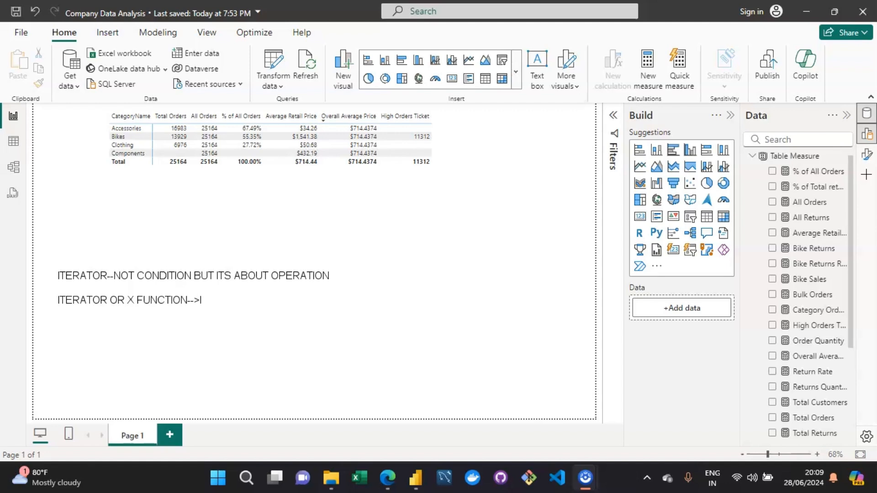
{"action": "type", "text": "allo"}
{"action": "key", "text": "BackSpace"}
{"action": "type", "text": "w"}
{"action": "key", "text": "BackSpace"}
{"action": "type", "text": "ows you to loop thro"}
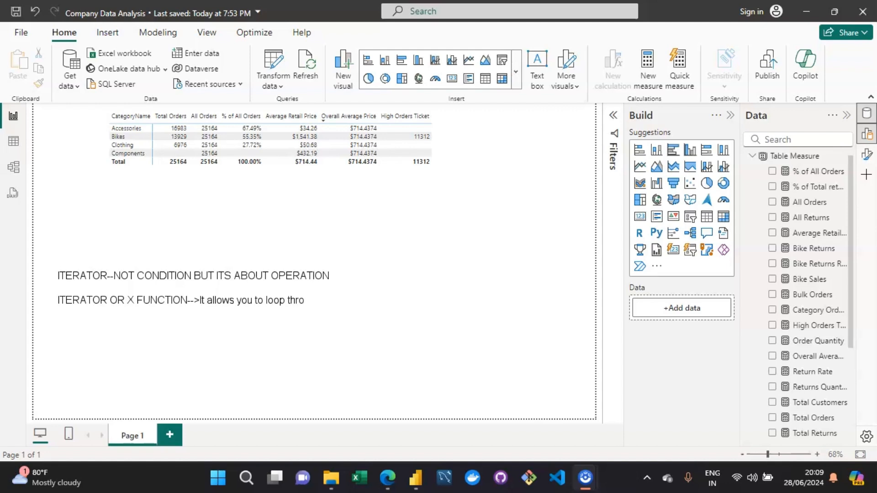
{"action": "type", "text": "ugh every row of your table and"}
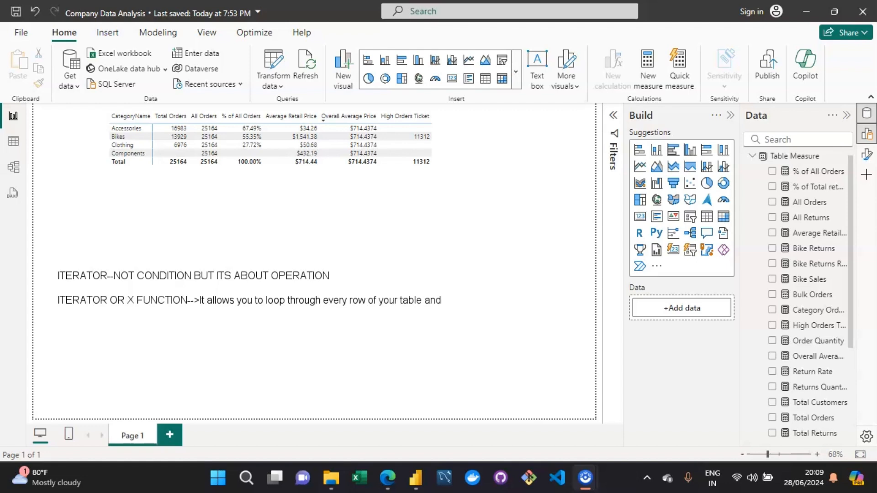
{"action": "type", "text": " thrn"}
Continue the line with "every row of your table and then apply some sort of aggregation to the result .".
{"action": "key", "text": "BackSpace"}
{"action": "key", "text": "BackSpace"}
{"action": "key", "text": "BackSpace"}
{"action": "type", "text": "hen apply some"}
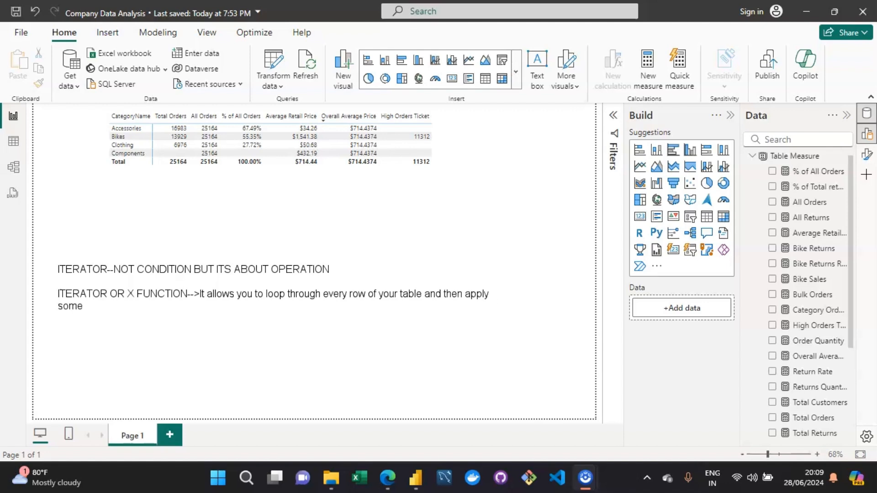
{"action": "type", "text": " sort of aggree"}
{"action": "key", "text": "BackSpace"}
{"action": "type", "text": "gation to the result ."}
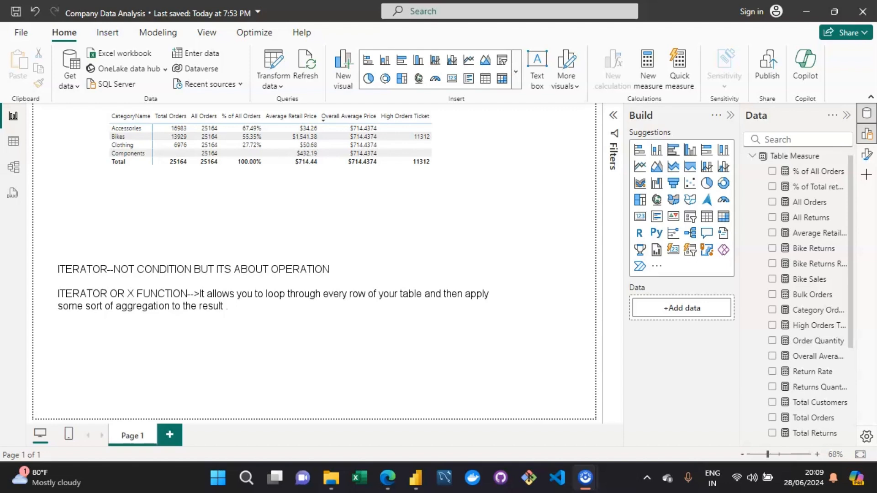
Add a new line listing "SUM,COUNT,MAX,MIN,AVERAGE" below the definition.
{"action": "key", "text": "Return"}
{"action": "key", "text": "Return"}
{"action": "type", "text": "SUM"}
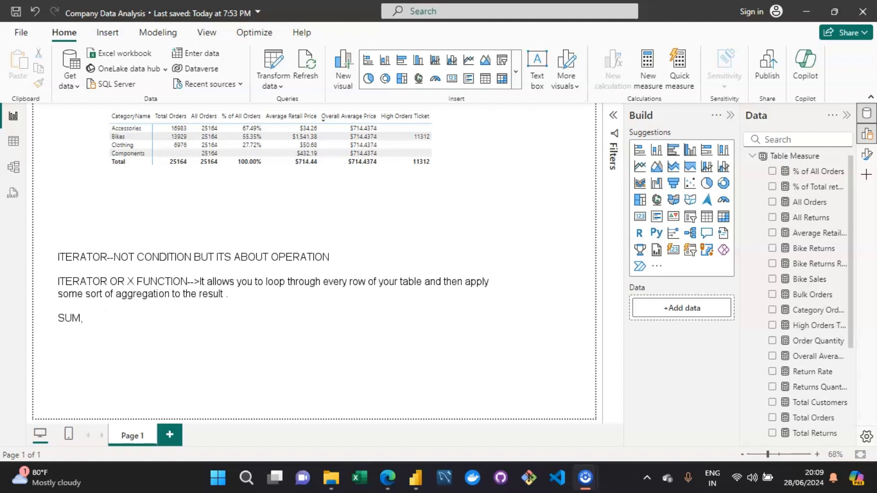
{"action": "type", "text": ",COUNT,MAX,MIN"}
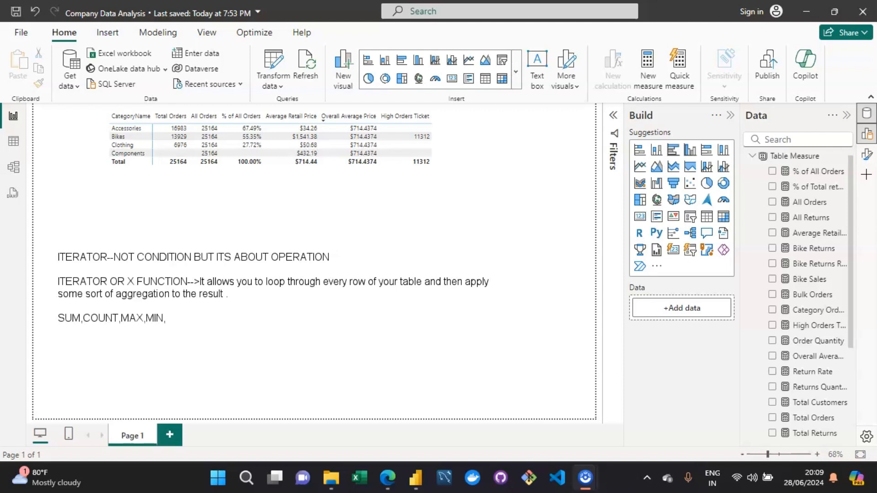
{"action": "type", "text": ",AVERAGE"}
Append an X to each listed function so the line reads SUMX,COUNTX,MAXX,MINX,AVERAGEX.
{"action": "type", "text": "X,MA"}
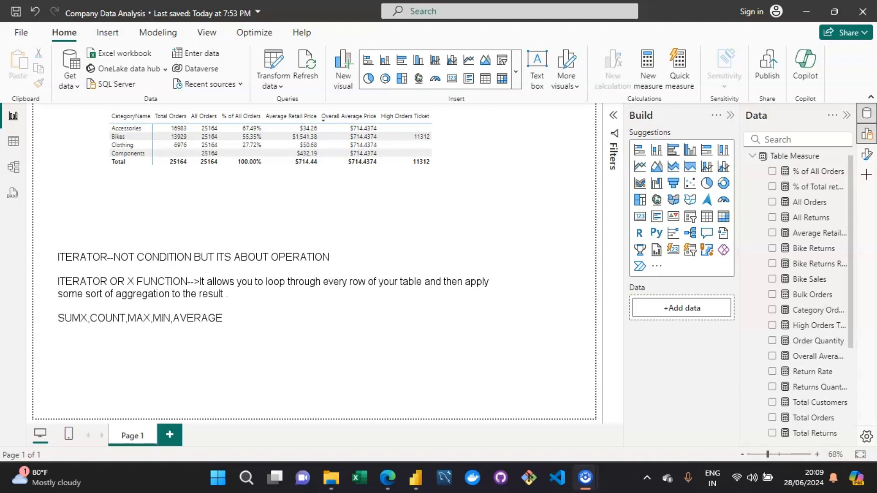
{"action": "type", "text": "X"}
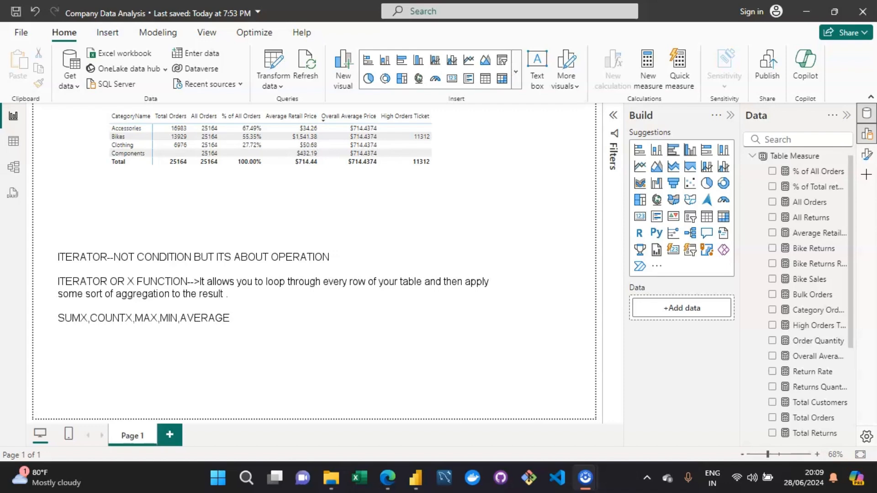
{"action": "type", "text": "X"}
{"action": "key", "text": "shift+Right"}
{"action": "key", "text": "Right"}
{"action": "key", "text": "Right"}
{"action": "key", "text": "Right"}
{"action": "key", "text": "Right"}
{"action": "type", "text": "X"}
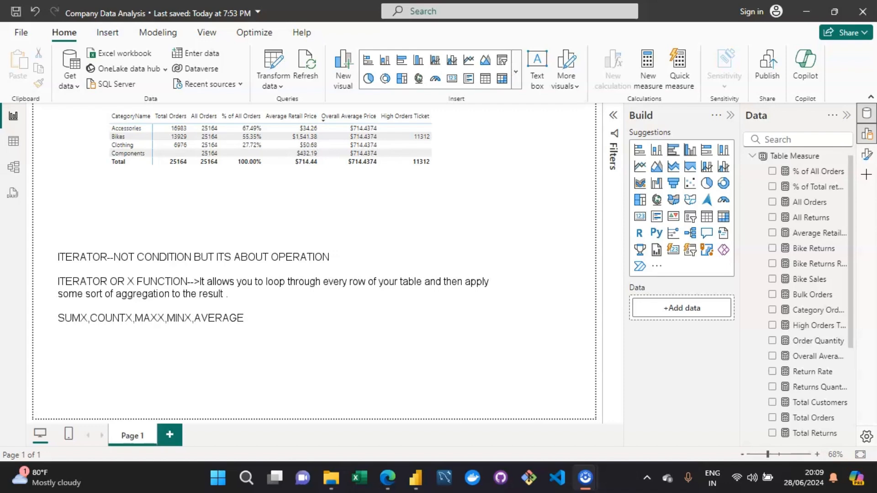
{"action": "type", "text": "X"}
{"action": "key", "text": "Return"}
{"action": "key", "text": "Return"}
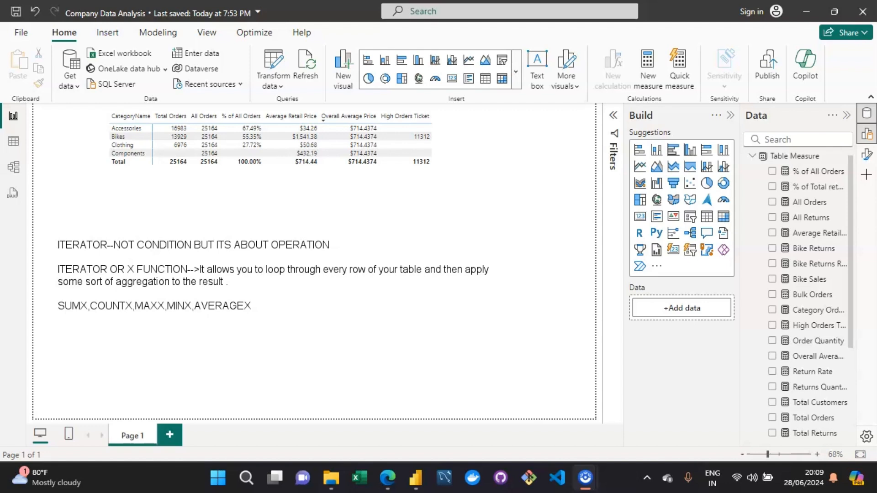
Add a new line with the syntax "SUMX(Table,expression".
{"action": "type", "text": "SUMX("}
{"action": "type", "text": "Table"}
{"action": "type", "text": "a"}
{"action": "key", "text": "BackSpace"}
{"action": "type", "text": "ex"}
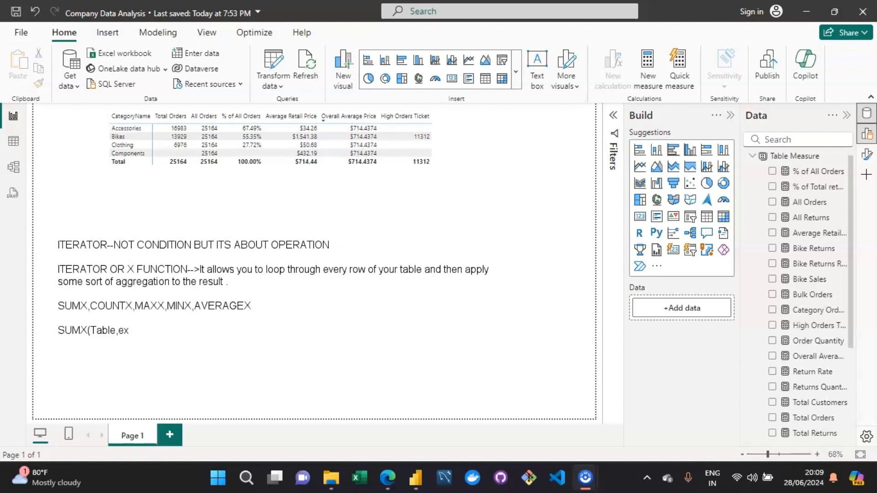
{"action": "type", "text": "pression)"}
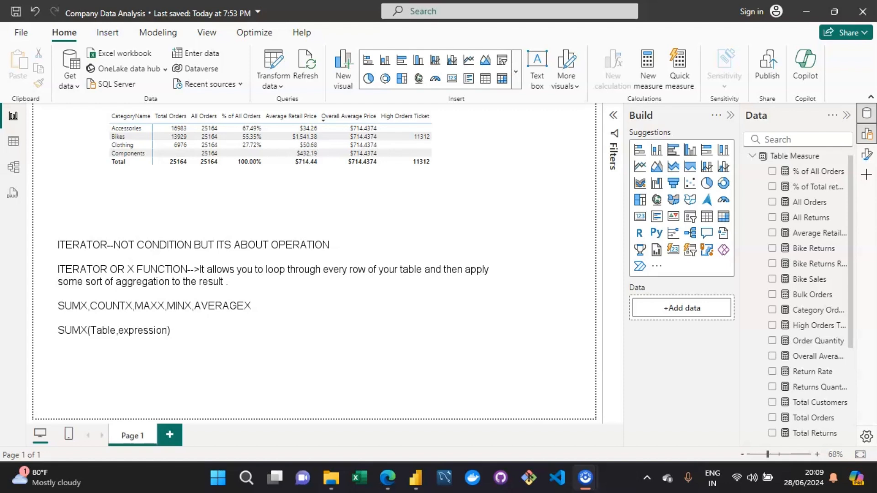
Add a note line reading SUM(product quantity) *SUM(retail price)=total revenue below the SUMX syntax.
{"action": "key", "text": "Return"}
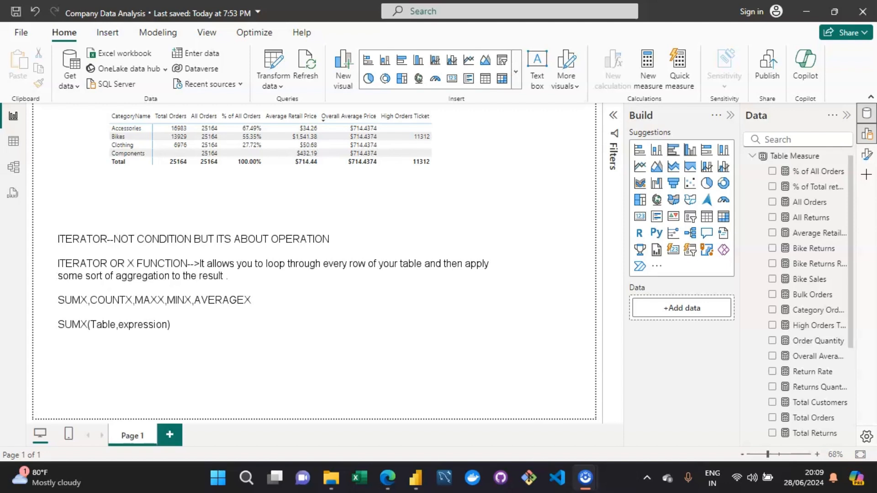
{"action": "type", "text": "SUM"}
{"action": "key", "text": "Return"}
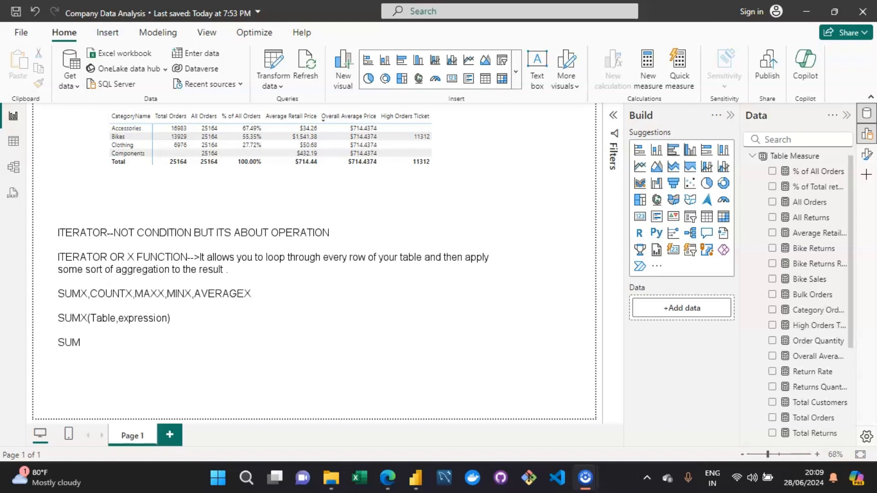
{"action": "type", "text": "(product quantity)"}
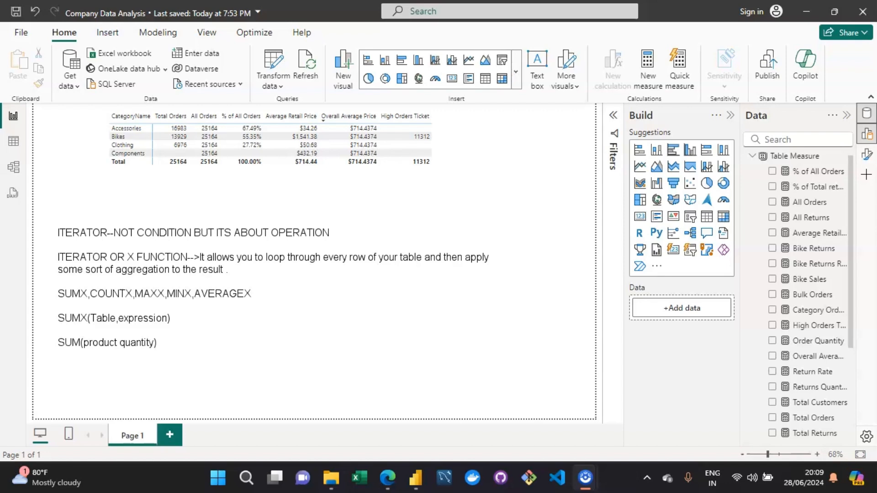
{"action": "type", "text": " *SUM"}
{"action": "type", "text": "("}
{"action": "type", "text": "reti"}
{"action": "type", "text": "al"}
{"action": "type", "text": " price"}
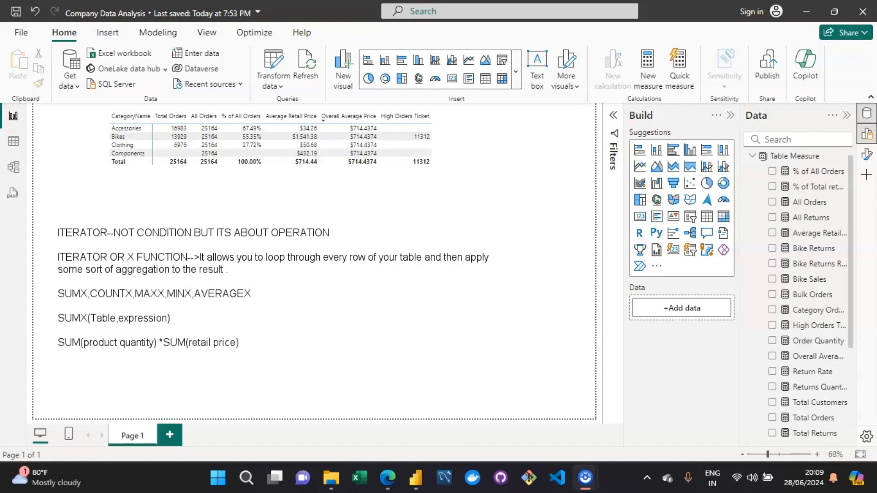
{"action": "type", "text": ")=totakl"}
{"action": "key", "text": "BackSpace"}
{"action": "type", "text": "revem"}
{"action": "key", "text": "BackSpace"}
{"action": "type", "text": "nue"}
Clear all the explanatory notes from the text box and select the Table Measure table.
{"action": "key", "text": "ctrl+a"}
{"action": "key", "text": "Delete"}
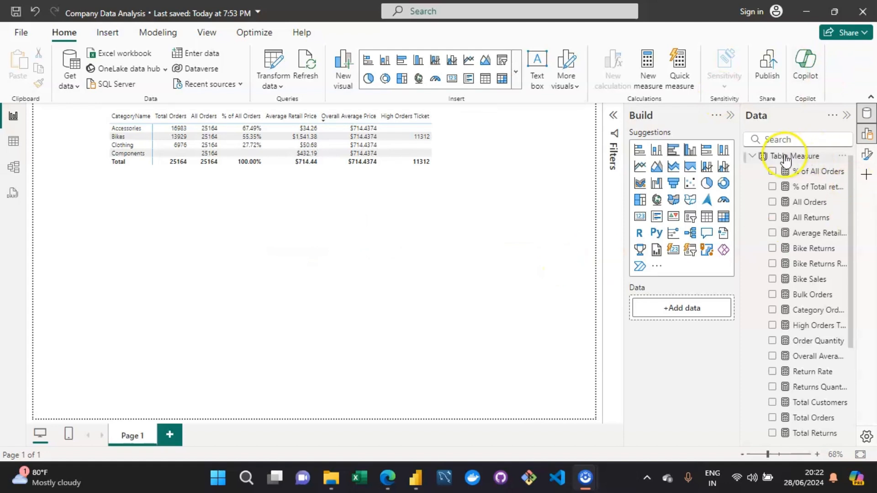
{"action": "left_click", "coordinate": [777, 158]}
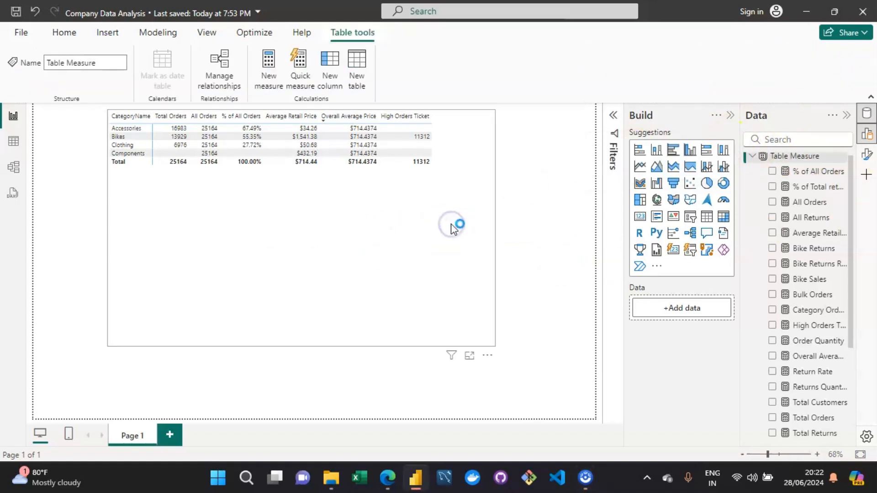
Remove the All Orders and Overall Average Price fields from the matrix visual's values.
{"action": "left_click", "coordinate": [337, 202]}
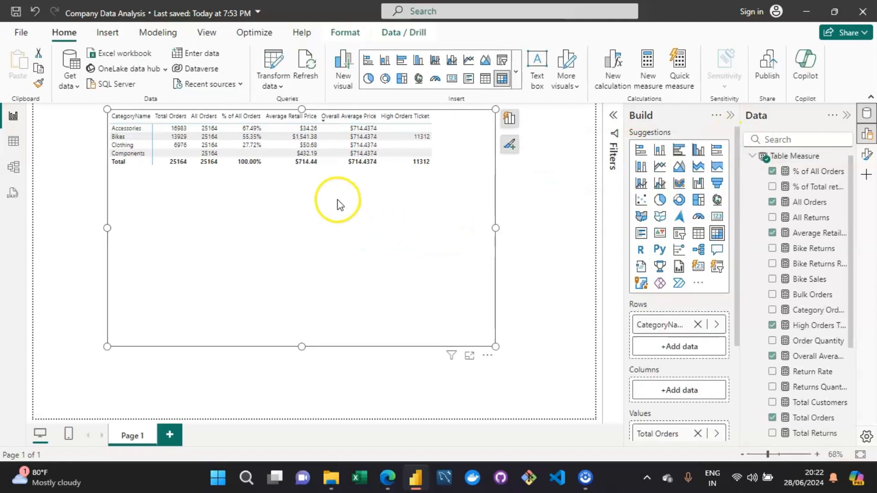
{"action": "left_click", "coordinate": [509, 119]}
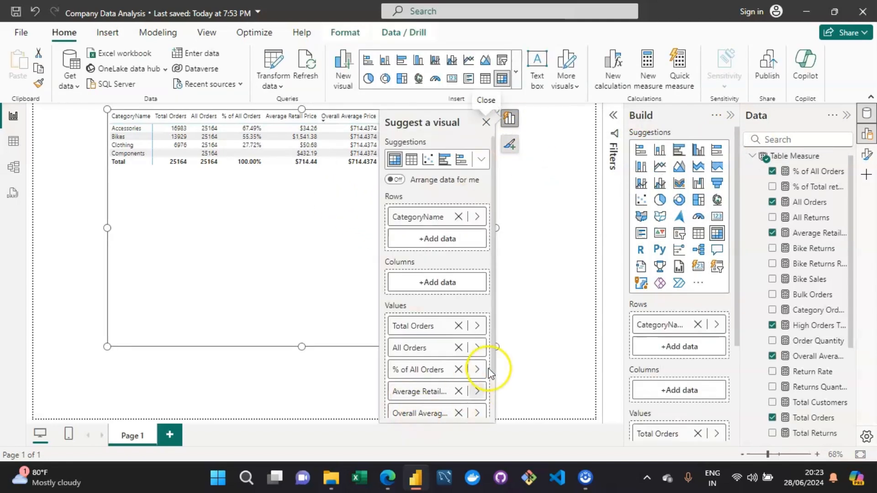
{"action": "left_click_drag", "start_coordinate": [495, 348], "coordinate": [488, 384]}
{"action": "left_click", "coordinate": [457, 307]}
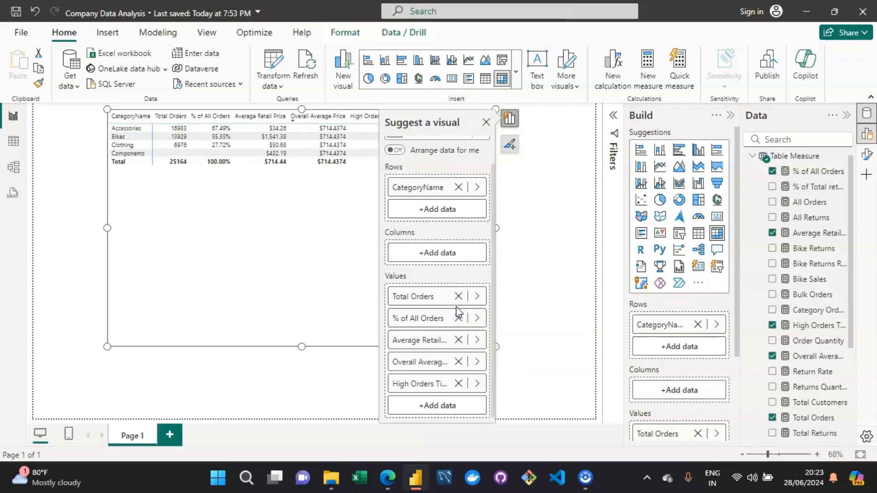
{"action": "left_click", "coordinate": [458, 361]}
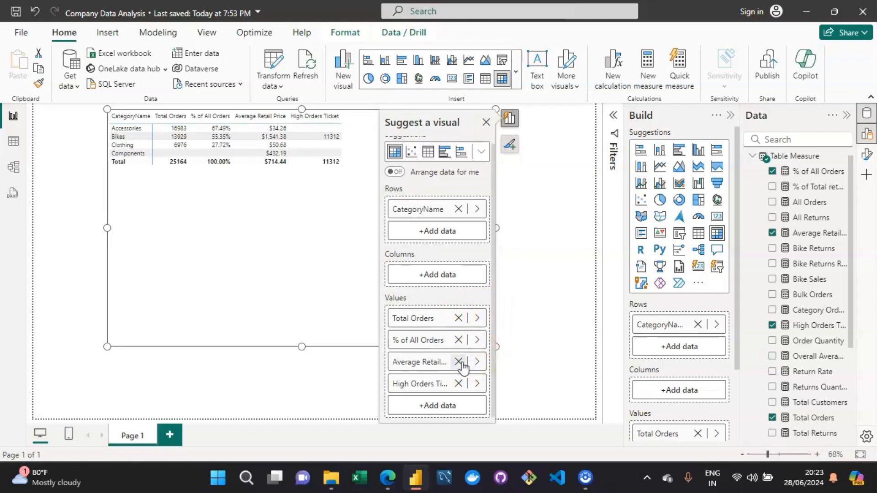
{"action": "left_click", "coordinate": [552, 210]}
Create a new measure in Table Measure and name it Total Revenue.
{"action": "left_click", "coordinate": [324, 224]}
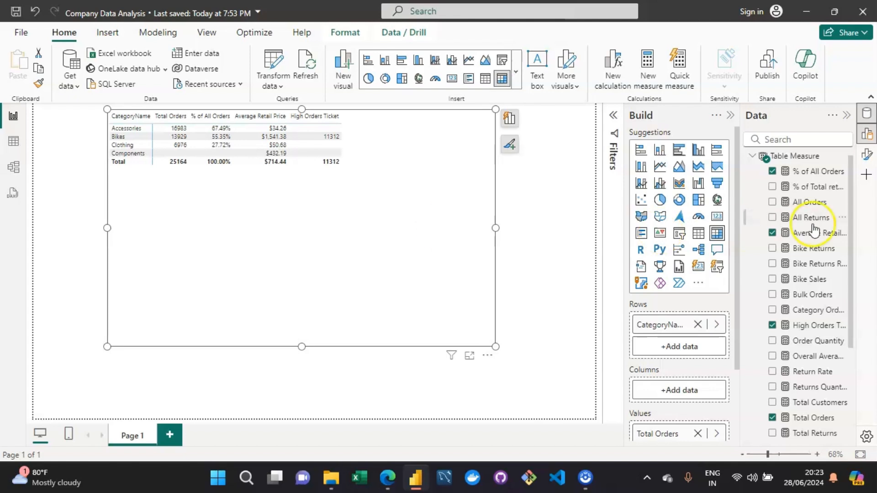
{"action": "left_click", "coordinate": [778, 154]}
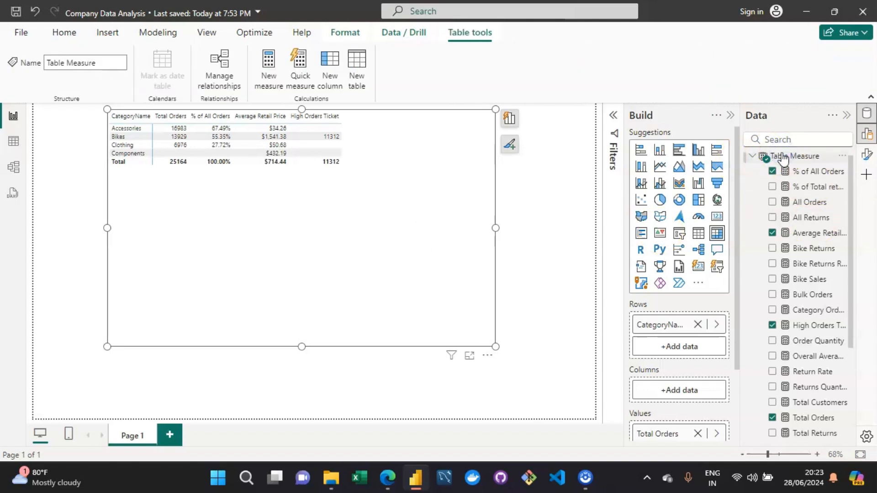
{"action": "left_click", "coordinate": [269, 76]}
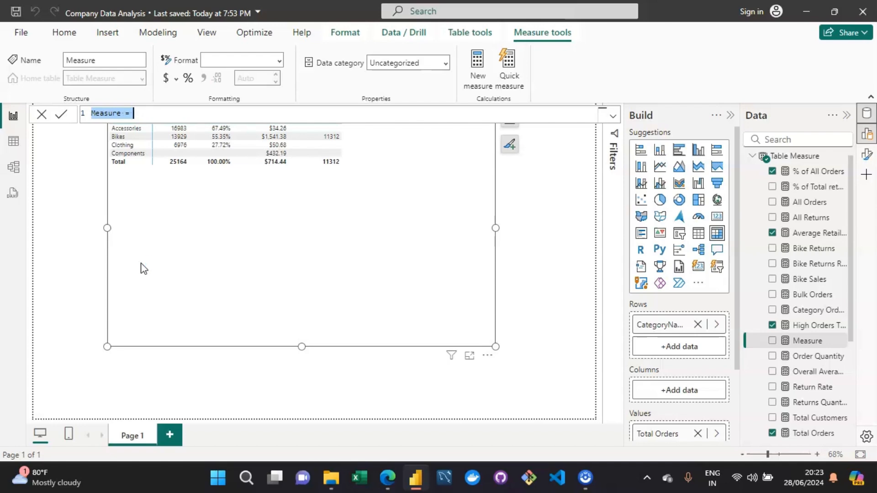
{"action": "key", "text": "Left"}
{"action": "key", "text": "Right"}
{"action": "key", "text": "Right"}
{"action": "key", "text": "Right"}
{"action": "key", "text": "Right"}
{"action": "key", "text": "Right"}
{"action": "key", "text": "Right"}
{"action": "key", "text": "Right"}
{"action": "key", "text": "BackSpace"}
{"action": "key", "text": "BackSpace"}
{"action": "key", "text": "BackSpace"}
{"action": "key", "text": "BackSpace"}
{"action": "key", "text": "BackSpace"}
{"action": "key", "text": "BackSpace"}
{"action": "key", "text": "BackSpace"}
{"action": "type", "text": "TOTA"}
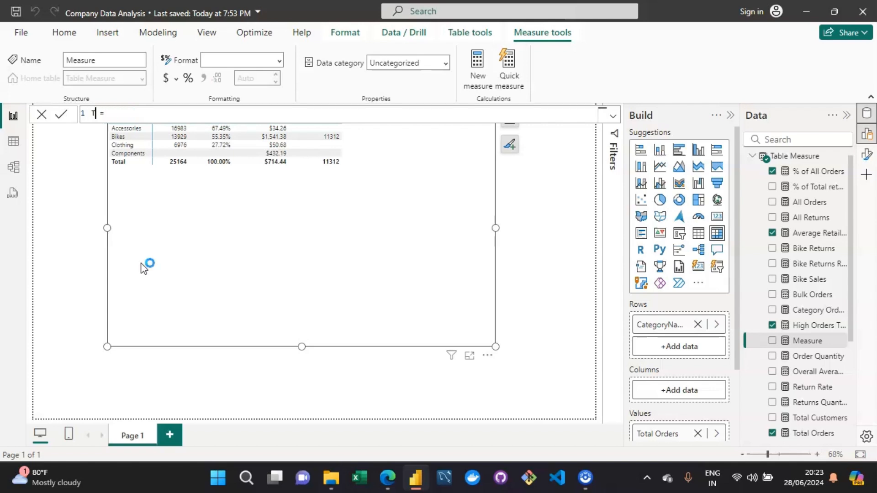
{"action": "type", "text": "L"}
{"action": "key", "text": "BackSpace"}
{"action": "key", "text": "BackSpace"}
{"action": "key", "text": "BackSpace"}
{"action": "key", "text": "BackSpace"}
{"action": "type", "text": "otal revenue"}
{"action": "key", "text": "shift+Left"}
{"action": "key", "text": "shift+Left"}
{"action": "key", "text": "shift+Left"}
{"action": "key", "text": "shift+Left"}
{"action": "key", "text": "shift+Left"}
{"action": "key", "text": "shift+Left"}
{"action": "key", "text": "shift+Left"}
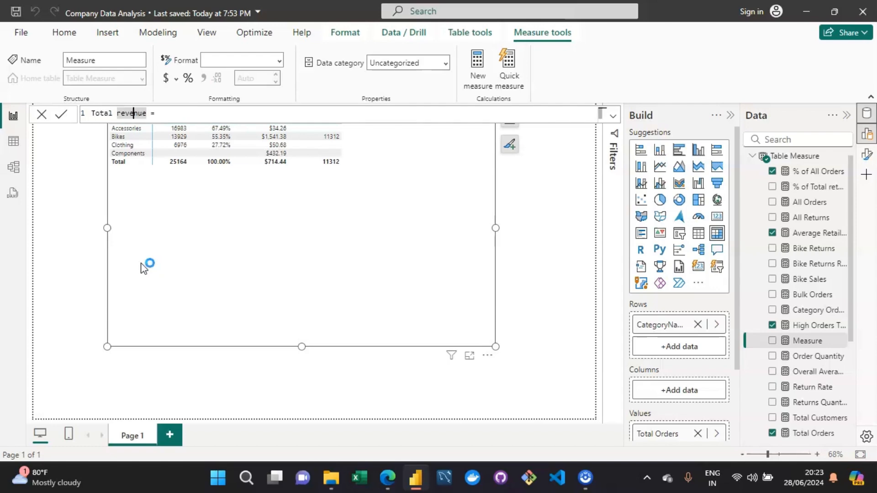
{"action": "key", "text": "BackSpace"}
{"action": "type", "text": "R"}
Write the formula SUM('Sales Data 2020-2022'[OrderQuantity]) * SUM('Sales Data 2020-2022'[Retail Price] for Total Revenue.
{"action": "key", "text": "Right"}
{"action": "key", "text": "Right"}
{"action": "key", "text": "Right"}
{"action": "key", "text": "Right"}
{"action": "key", "text": "Right"}
{"action": "key", "text": "Right"}
{"action": "key", "text": "Right"}
{"action": "key", "text": "Right"}
{"action": "type", "text": "SUM"}
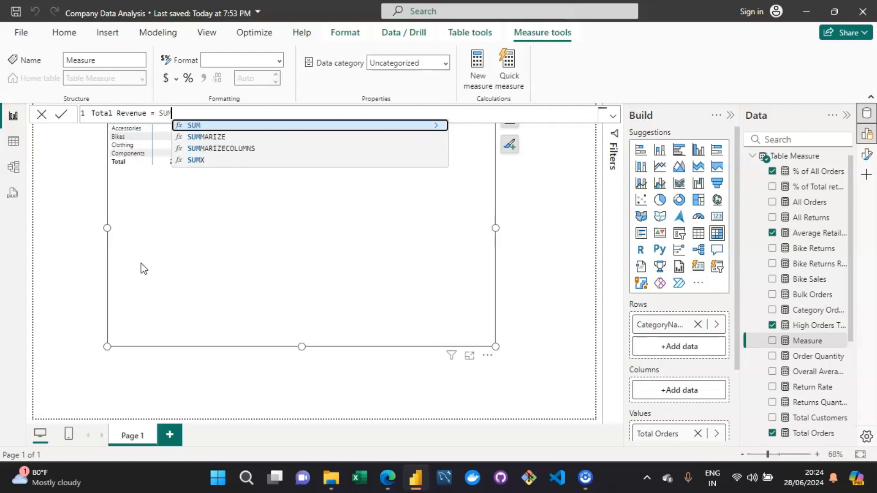
{"action": "type", "text": "("}
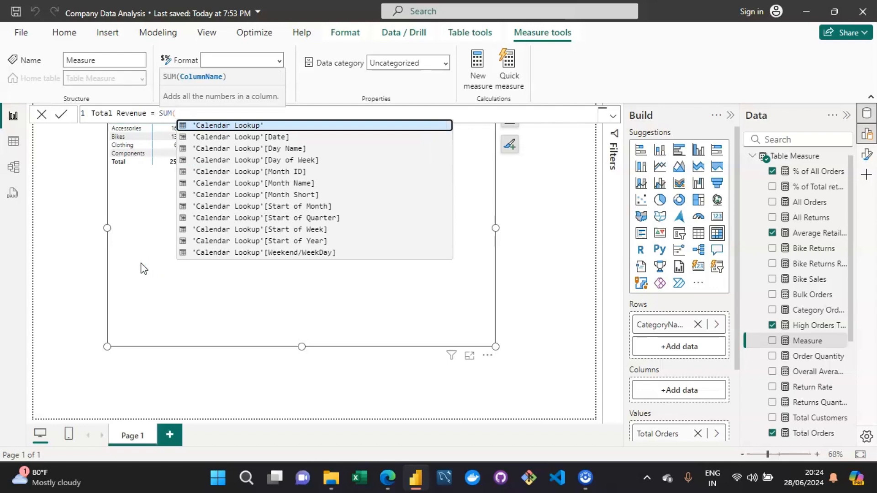
{"action": "type", "text": "sale"}
{"action": "key", "text": "Down"}
{"action": "key", "text": "Down"}
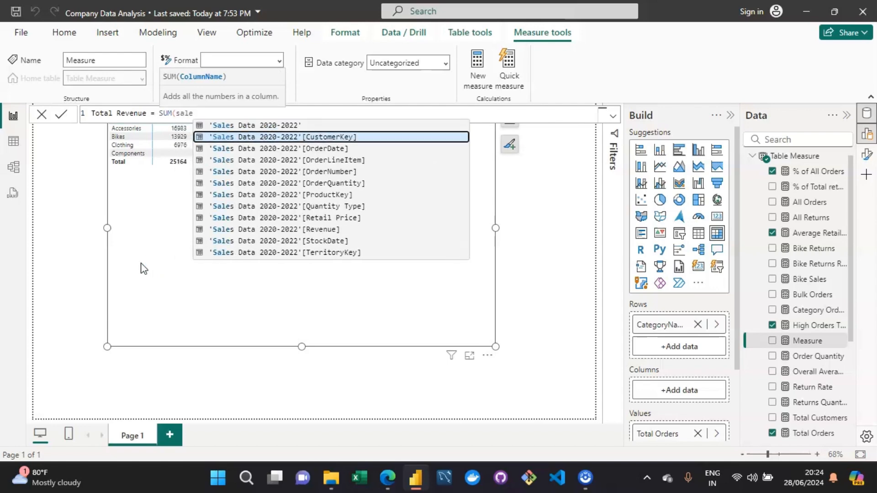
{"action": "key", "text": "Down"}
{"action": "key", "text": "Down"}
{"action": "key", "text": "Down"}
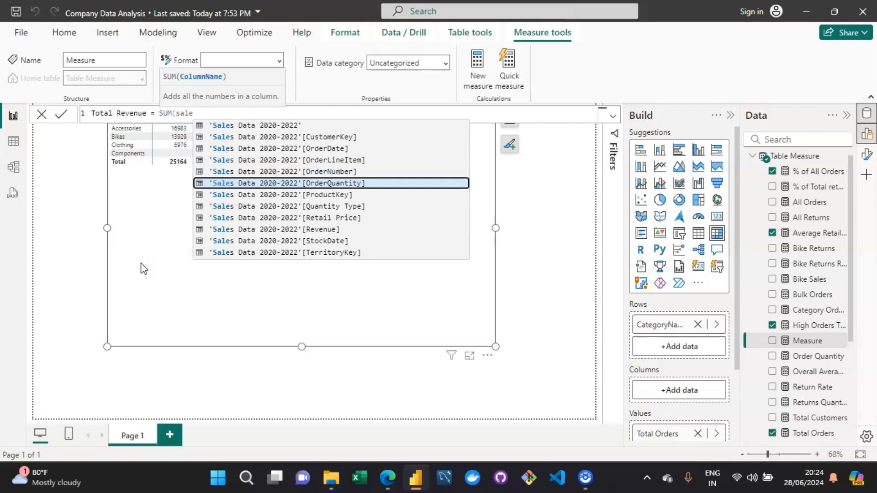
{"action": "key", "text": "Tab"}
{"action": "type", "text": "* "}
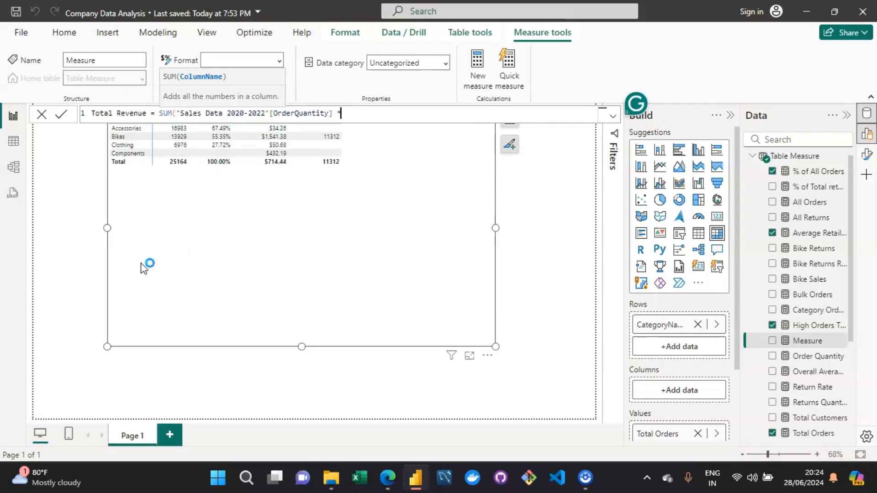
{"action": "type", "text": "sum"}
{"action": "key", "text": "Tab"}
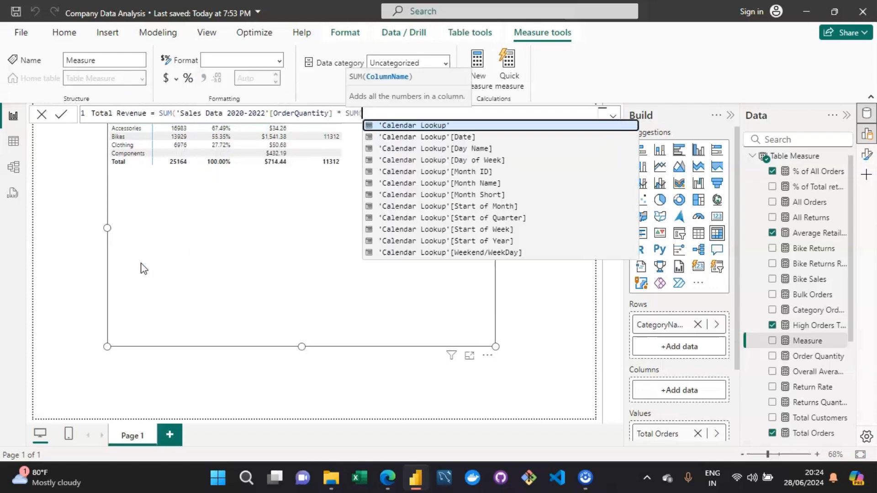
{"action": "type", "text": "sales"}
{"action": "key", "text": "Down"}
{"action": "key", "text": "Down"}
{"action": "key", "text": "Down"}
{"action": "key", "text": "Down"}
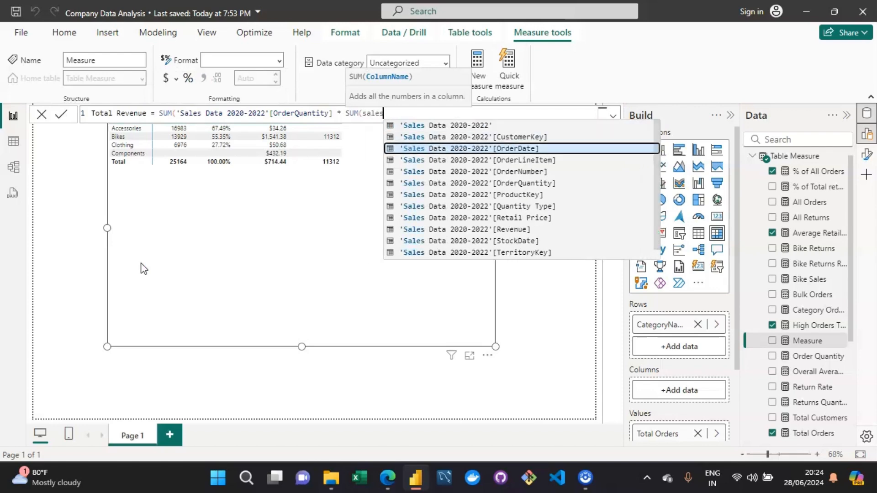
{"action": "key", "text": "Down"}
{"action": "key", "text": "Down"}
{"action": "key", "text": "Down"}
{"action": "key", "text": "Down"}
{"action": "key", "text": "Tab"}
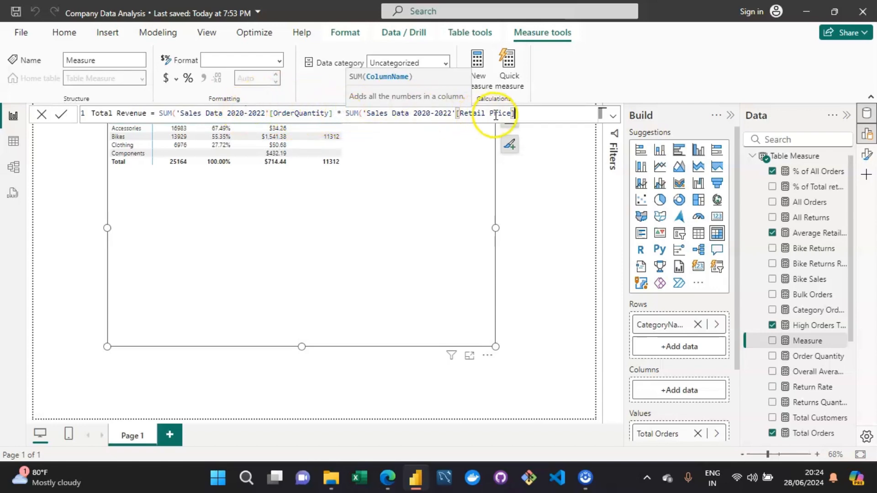
Fix the closing parentheses so the formula reads SUM(...[OrderQuantity]) * SUM(...[Retail Price] ) and commit the measure.
{"action": "left_click", "coordinate": [559, 113]}
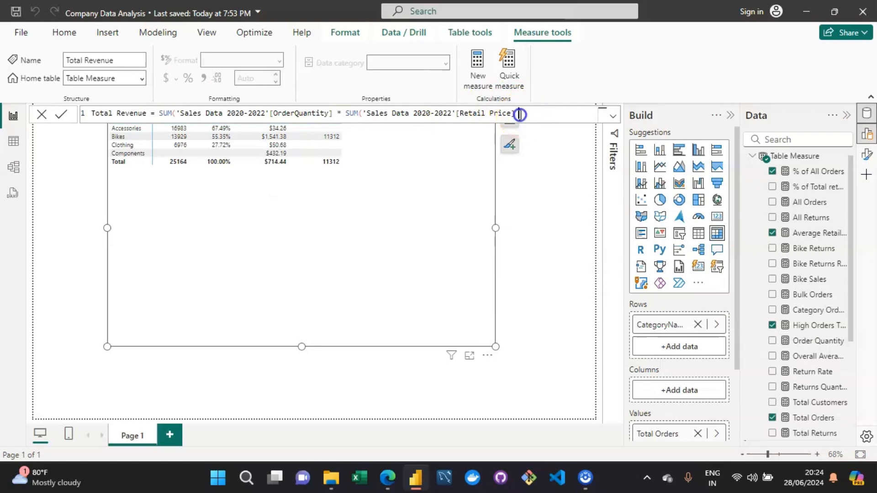
{"action": "type", "text": "))"}
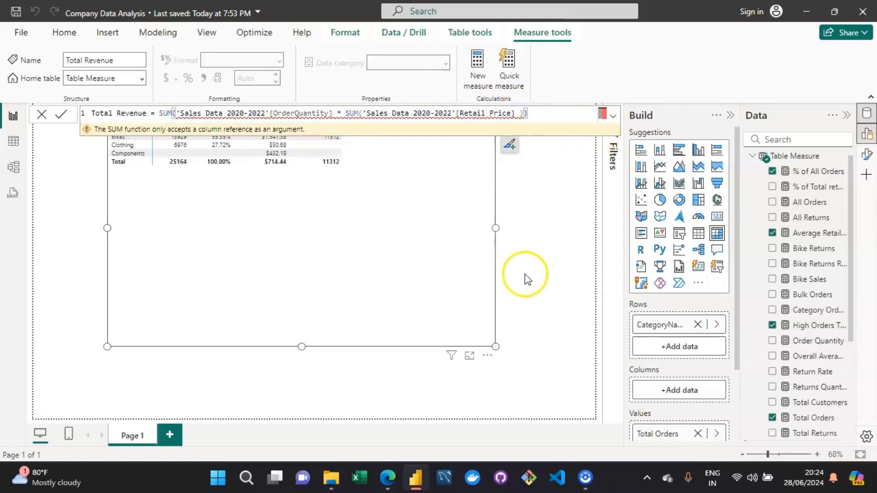
{"action": "key", "text": "Return"}
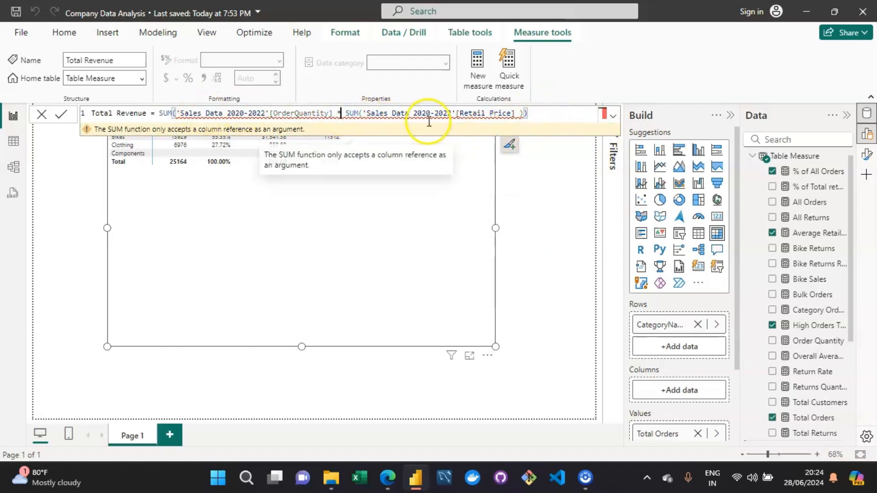
{"action": "left_click", "coordinate": [537, 115]}
{"action": "key", "text": "BackSpace"}
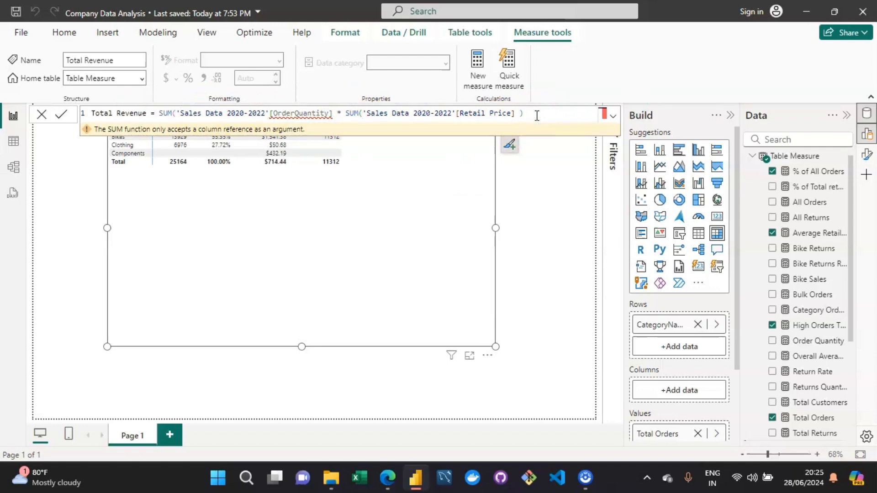
{"action": "mouse_move", "coordinate": [344, 130]}
{"action": "type", "text": ")"}
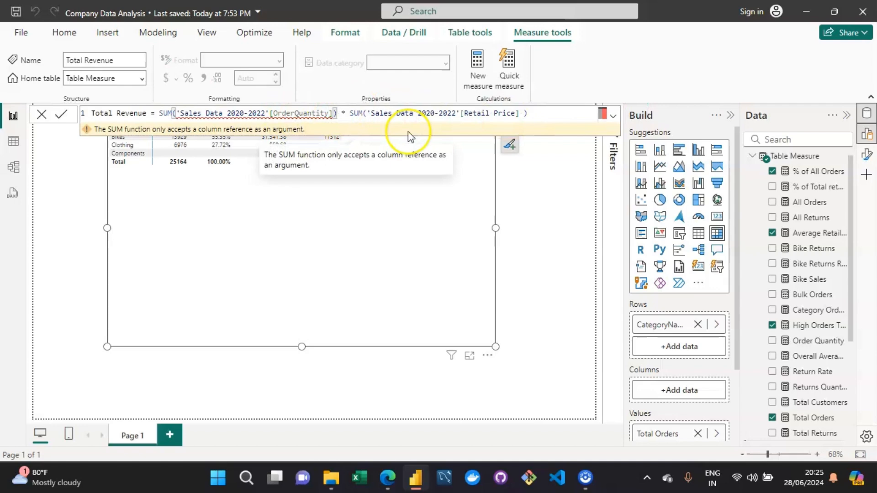
{"action": "left_click", "coordinate": [540, 115]}
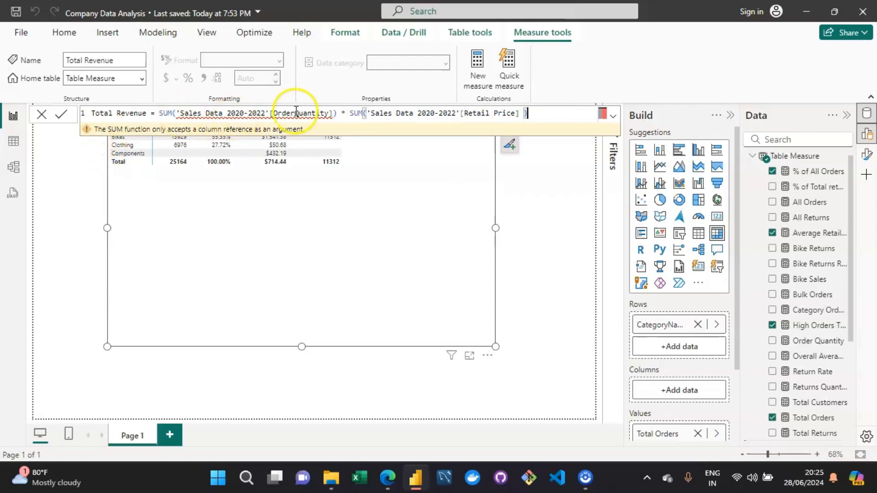
{"action": "left_click", "coordinate": [546, 119]}
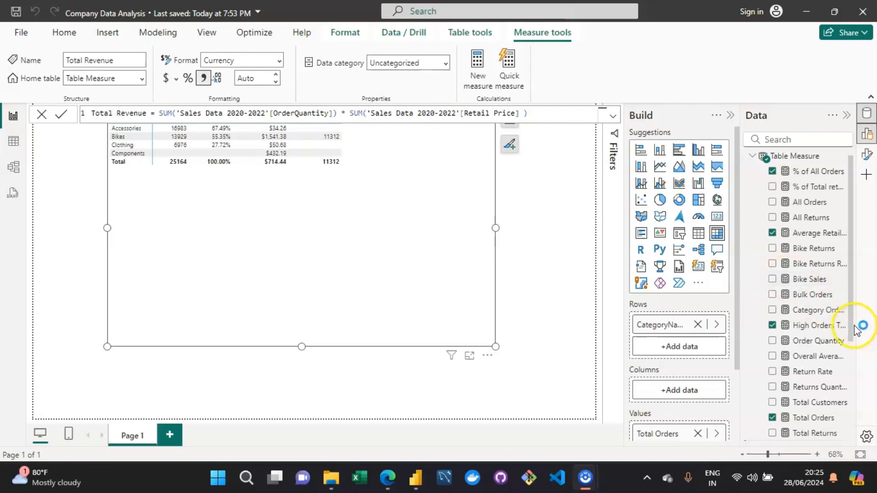
Add the Total Revenue measure to the matrix visual's values.
{"action": "left_click_drag", "start_coordinate": [852, 330], "coordinate": [851, 361]}
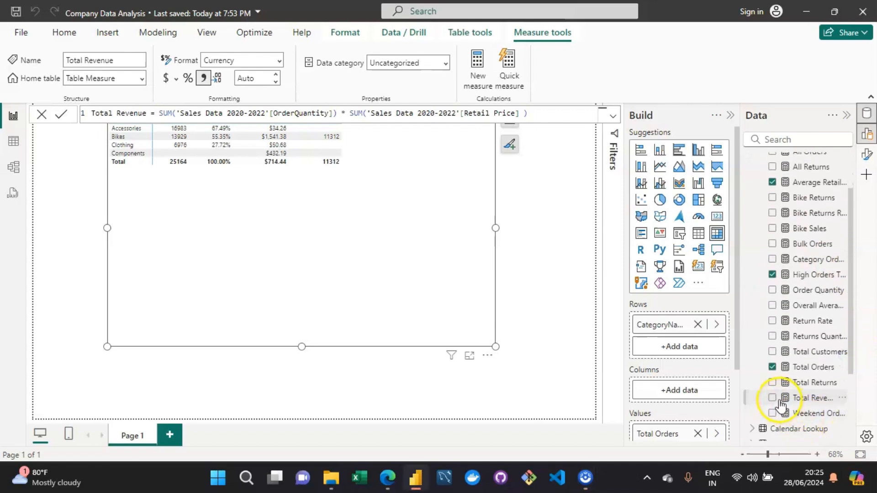
{"action": "left_click_drag", "start_coordinate": [791, 402], "coordinate": [416, 200]}
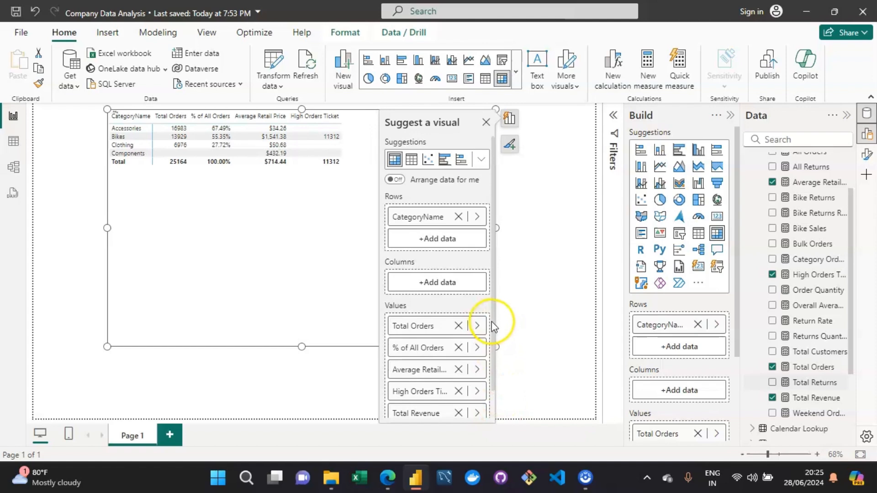
{"action": "left_click_drag", "start_coordinate": [494, 326], "coordinate": [492, 354]}
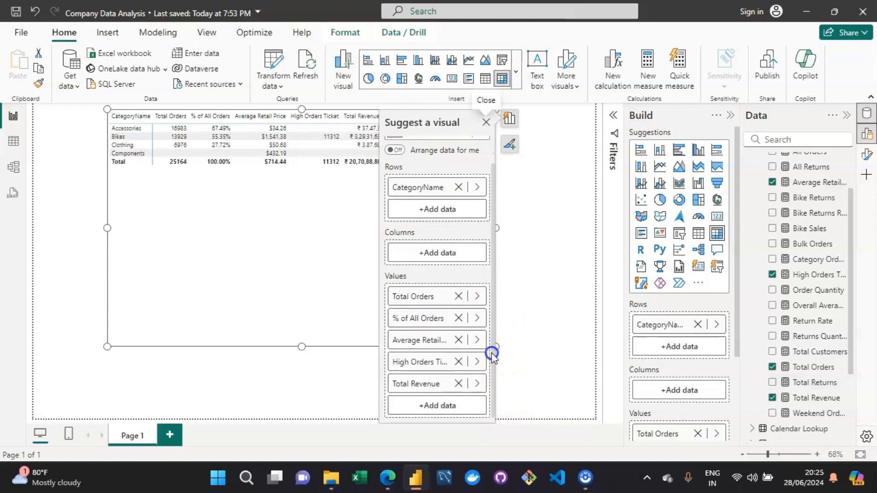
{"action": "left_click", "coordinate": [557, 227]}
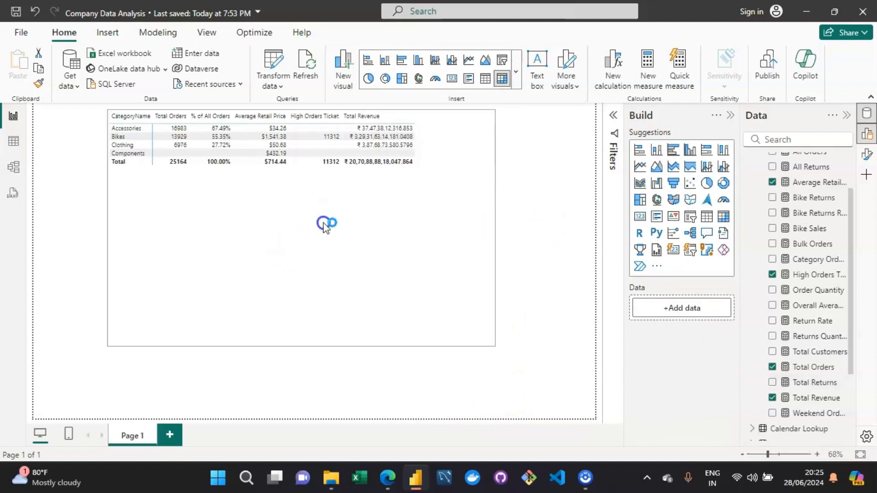
{"action": "left_click", "coordinate": [324, 225]}
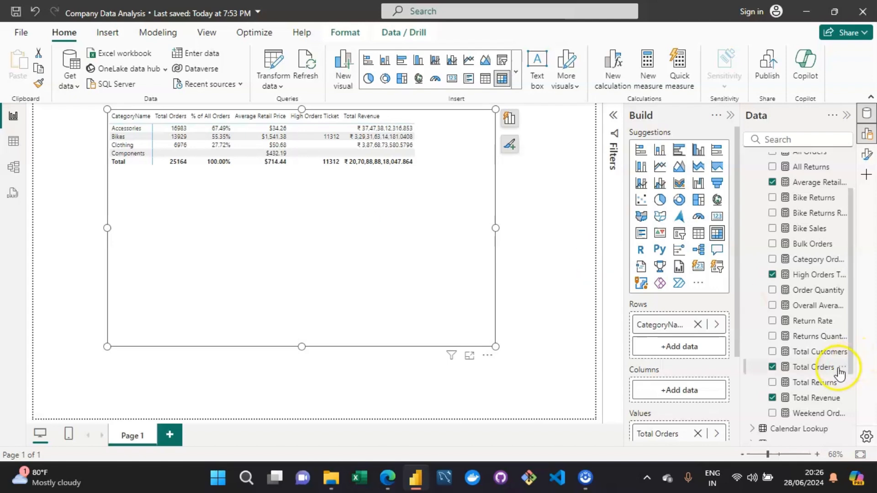
Examine the two SUM arguments of the Total Revenue formula in the formula bar.
{"action": "left_click", "coordinate": [815, 402]}
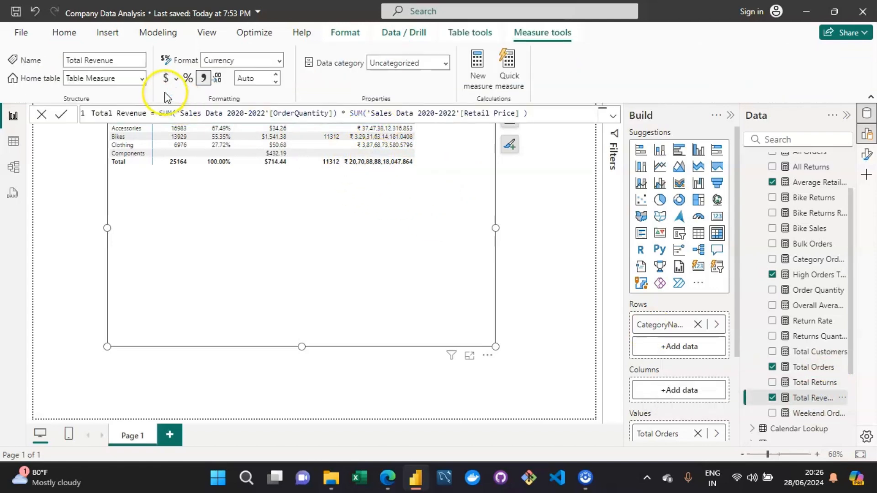
{"action": "left_click", "coordinate": [183, 114]}
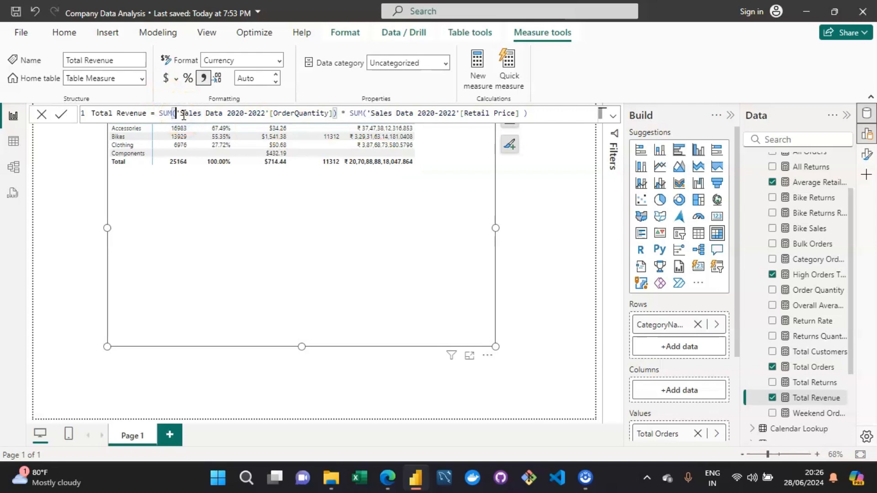
{"action": "left_click", "coordinate": [423, 114]}
{"action": "left_click", "coordinate": [353, 115]}
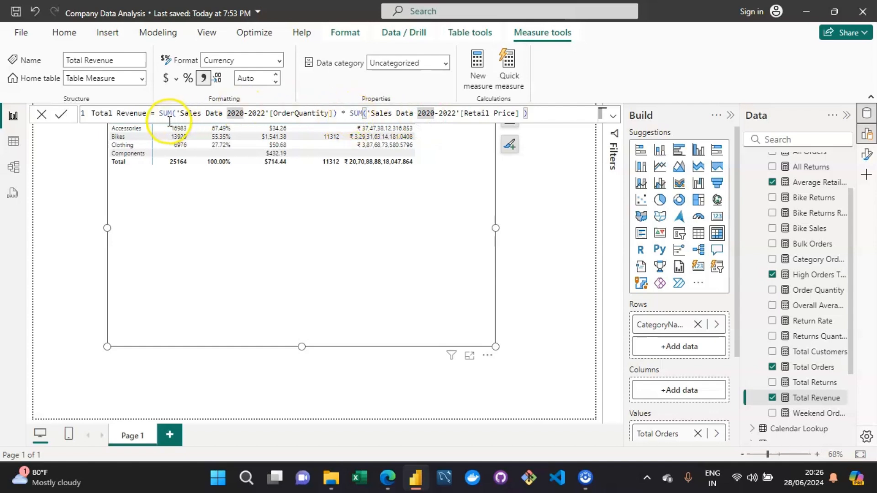
{"action": "left_click", "coordinate": [249, 118]}
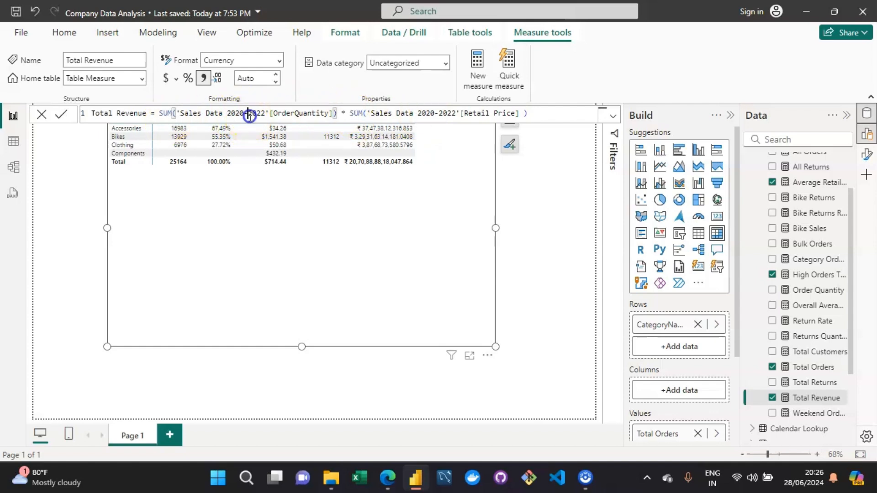
{"action": "key", "text": "Left"}
{"action": "key", "text": "Left"}
{"action": "key", "text": "Left"}
{"action": "key", "text": "Left"}
{"action": "key", "text": "Left"}
{"action": "key", "text": "Left"}
{"action": "key", "text": "Left"}
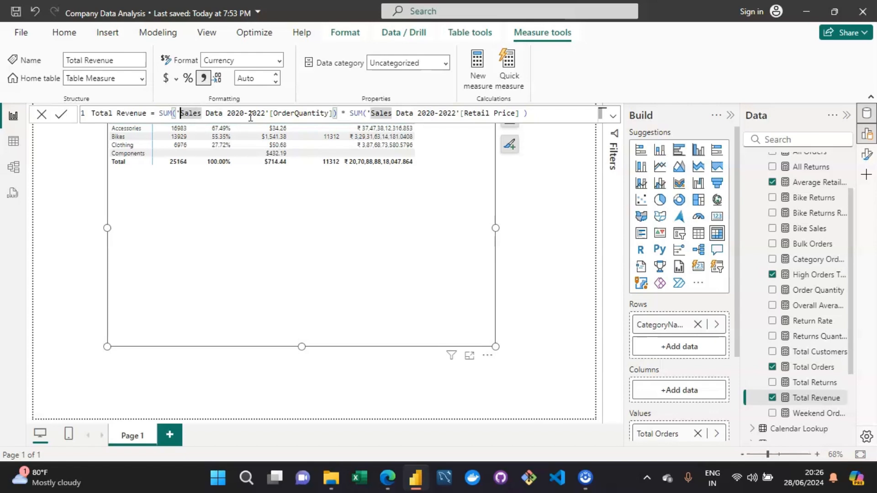
{"action": "left_click", "coordinate": [366, 112]}
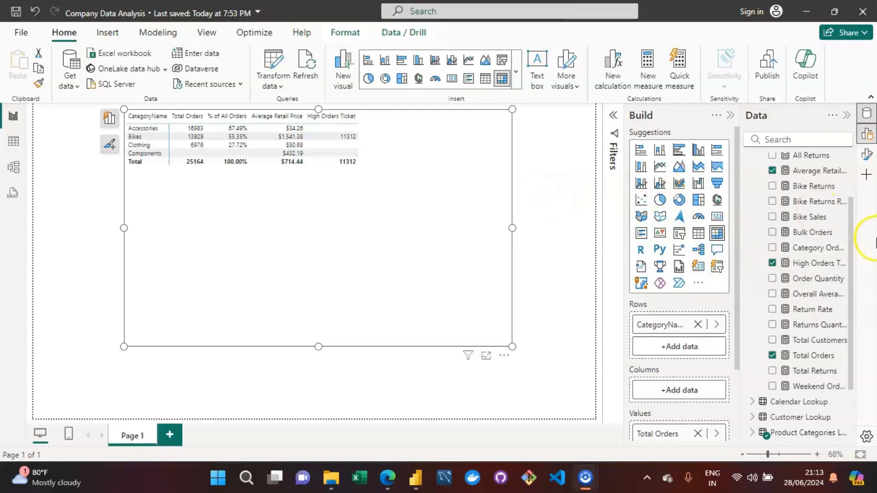
Inspect the Sales Data 2020-2022 table's rows in table view and return to the report.
{"action": "mouse_move", "coordinate": [852, 219]}
{"action": "left_mouse_down"}
{"action": "mouse_move", "coordinate": [851, 201]}
{"action": "mouse_move", "coordinate": [852, 210]}
{"action": "left_mouse_up"}
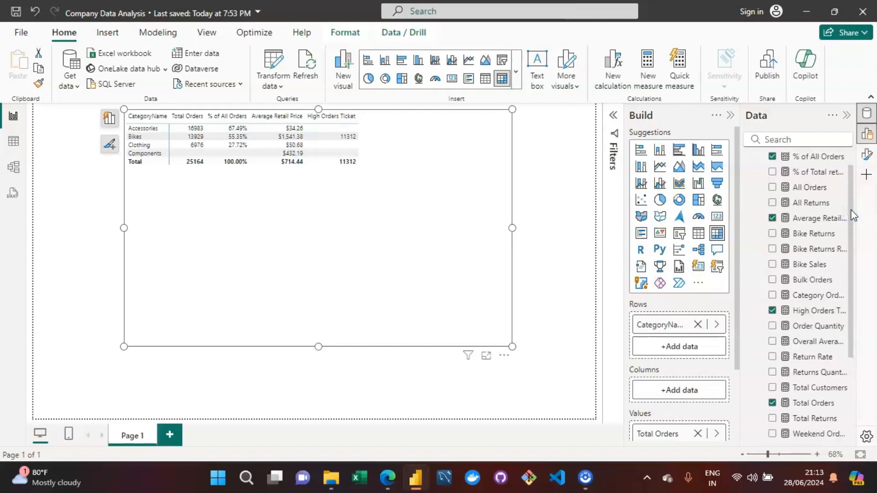
{"action": "left_click", "coordinate": [13, 141]}
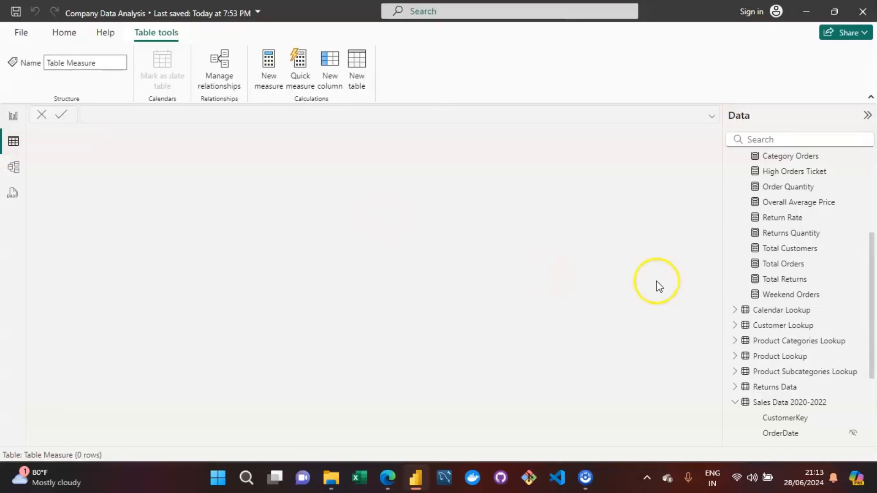
{"action": "left_click", "coordinate": [776, 403]}
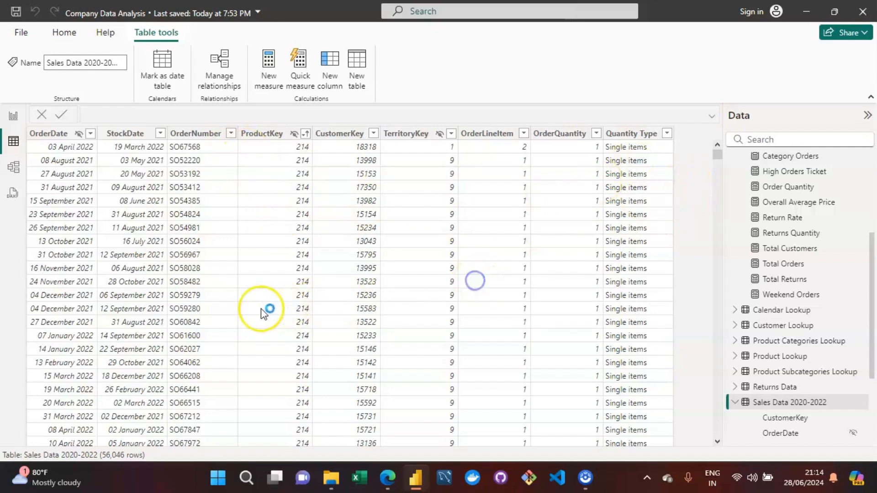
{"action": "left_click", "coordinate": [14, 117]}
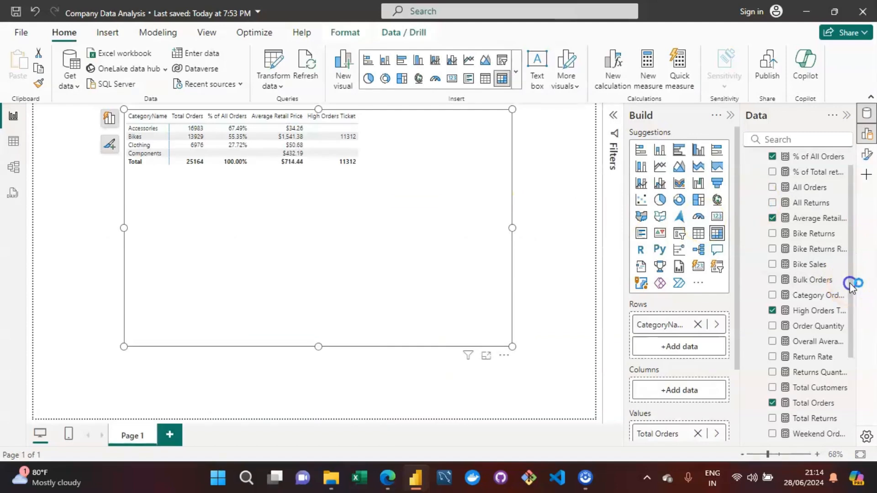
Create a new measure in Table Measure and rename it Total Revenue.
{"action": "left_click_drag", "start_coordinate": [849, 283], "coordinate": [849, 191]}
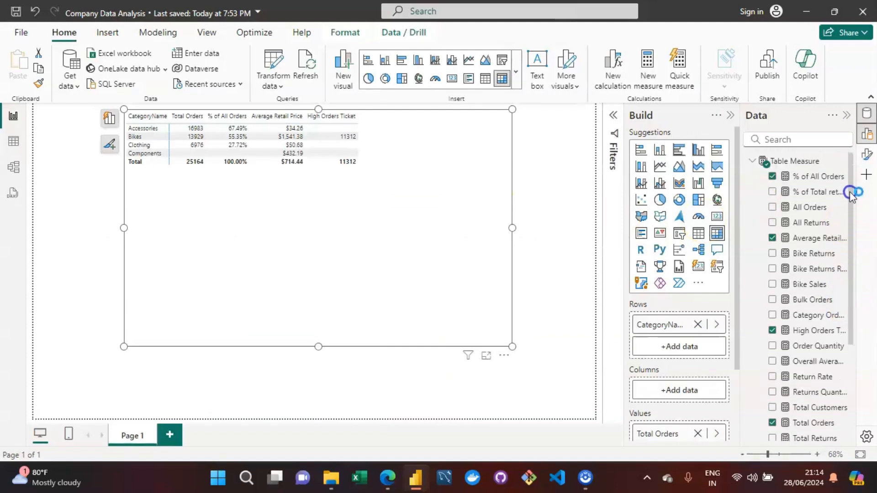
{"action": "left_click", "coordinate": [770, 160]}
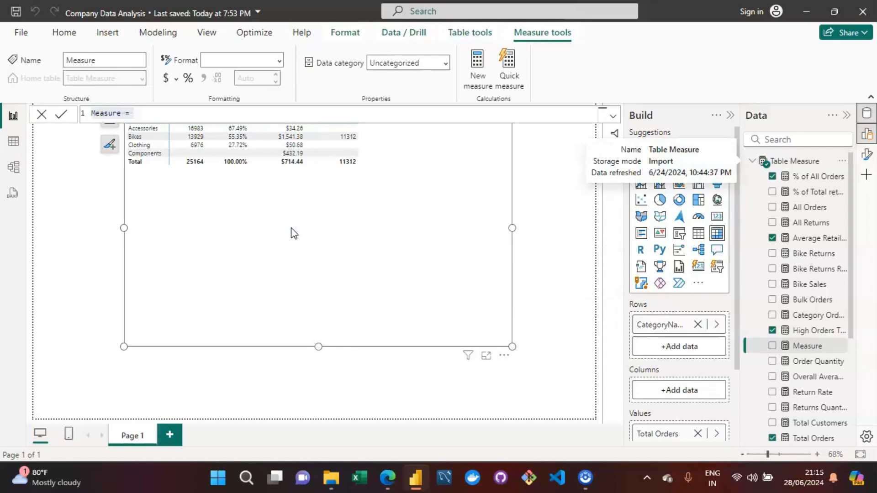
{"action": "key", "text": "Left"}
{"action": "key", "text": "Right"}
{"action": "key", "text": "Right"}
{"action": "key", "text": "Right"}
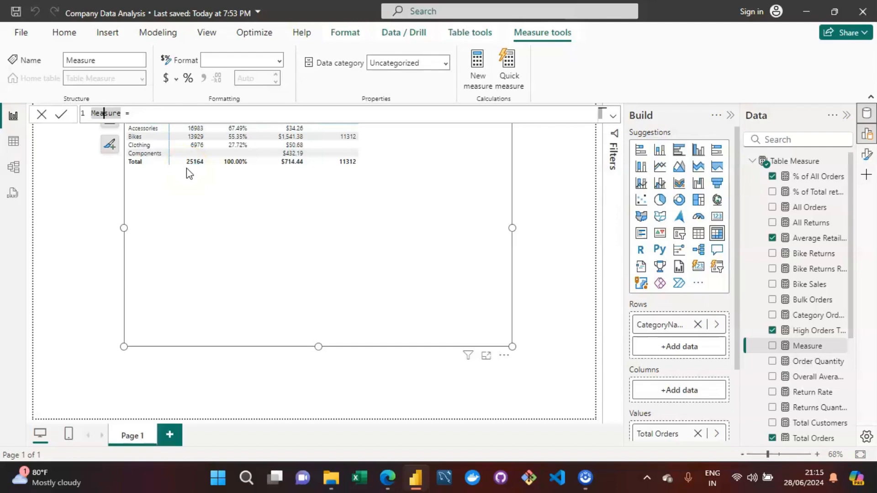
{"action": "left_click", "coordinate": [121, 114]}
{"action": "left_click", "coordinate": [239, 113]}
{"action": "left_click", "coordinate": [111, 114]}
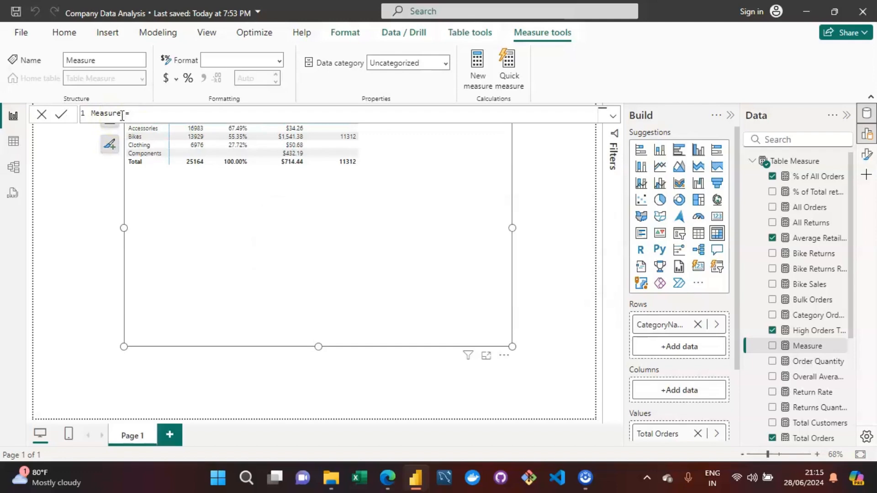
{"action": "double_click", "coordinate": [124, 113]}
{"action": "key", "text": "BackSpace"}
{"action": "key", "text": "BackSpace"}
{"action": "key", "text": "BackSpace"}
{"action": "key", "text": "BackSpace"}
{"action": "key", "text": "BackSpace"}
{"action": "key", "text": "BackSpace"}
{"action": "key", "text": "BackSpace"}
{"action": "type", "text": "TOTAL"}
{"action": "key", "text": "BackSpace"}
{"action": "key", "text": "BackSpace"}
{"action": "key", "text": "BackSpace"}
{"action": "key", "text": "BackSpace"}
{"action": "type", "text": "O"}
{"action": "key", "text": "BackSpace"}
{"action": "type", "text": "otal Revenue"}
Write SUMX('Sales Data 2020-2022','Sales Data 2020-2022'[OrderQuantity] as the start of the Total Revenue formula.
{"action": "key", "text": "Right"}
{"action": "key", "text": "Right"}
{"action": "type", "text": "S"}
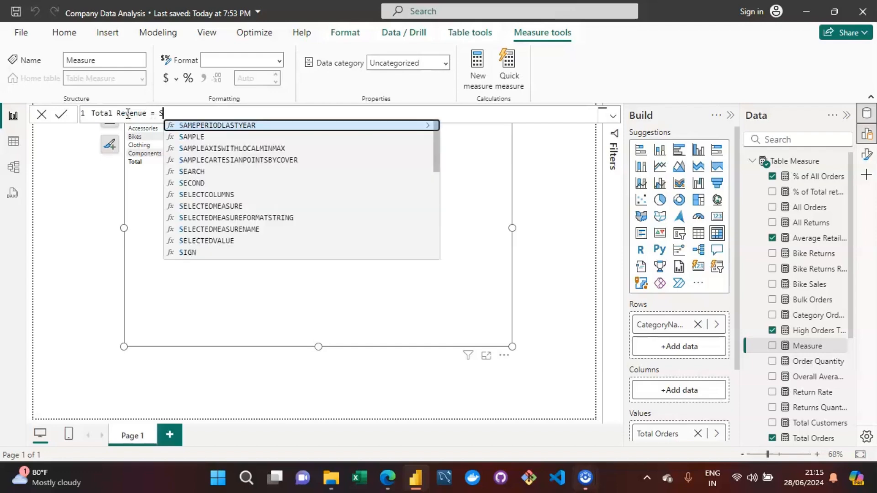
{"action": "type", "text": "UMX"}
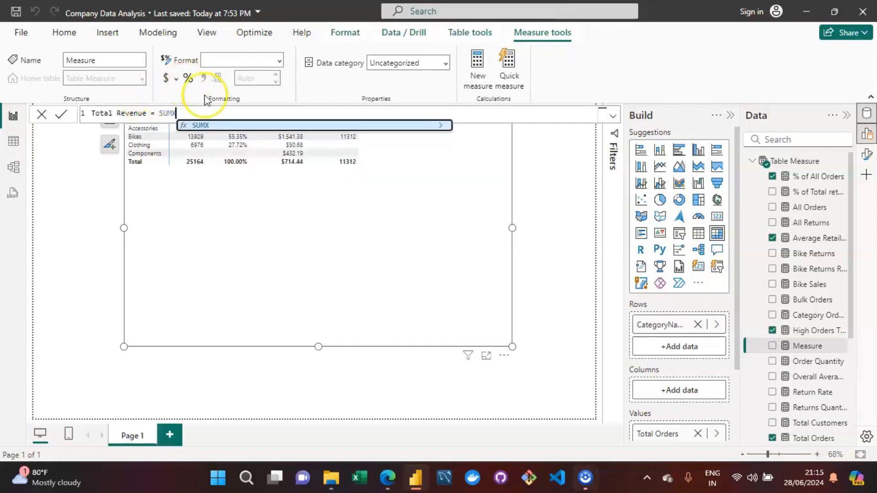
{"action": "type", "text": "("}
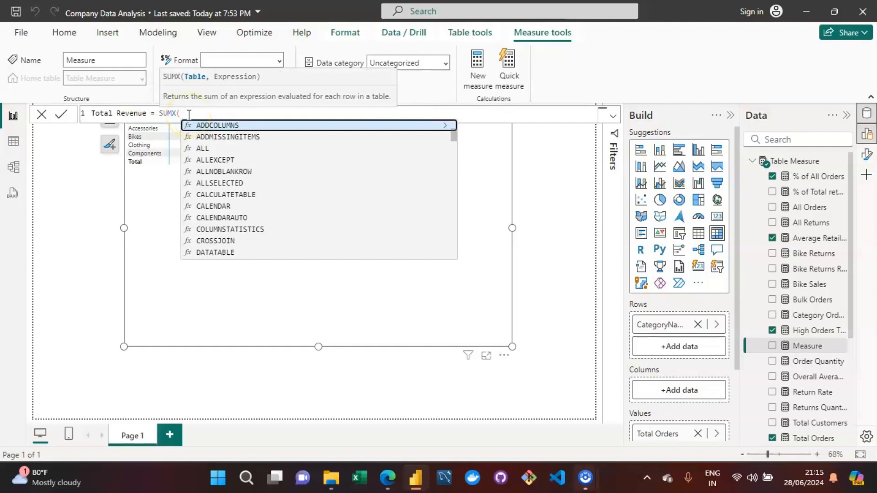
{"action": "type", "text": "'Sa"}
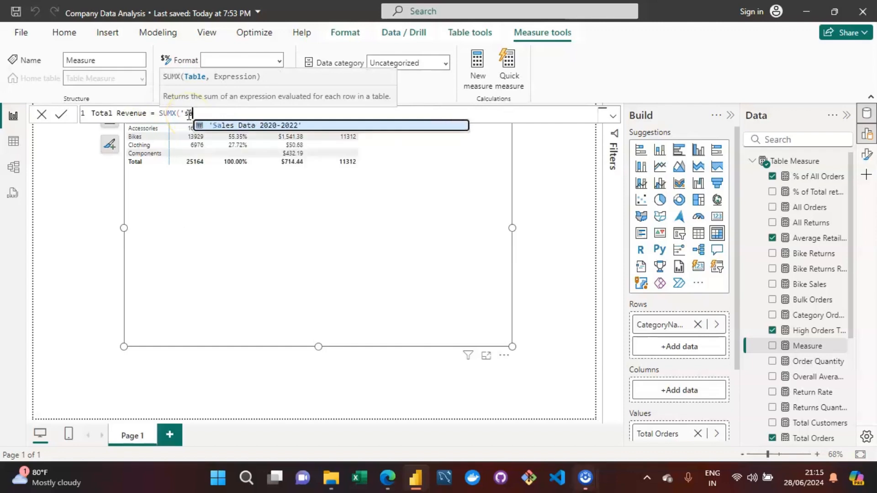
{"action": "key", "text": "Tab"}
{"action": "type", "text": ","}
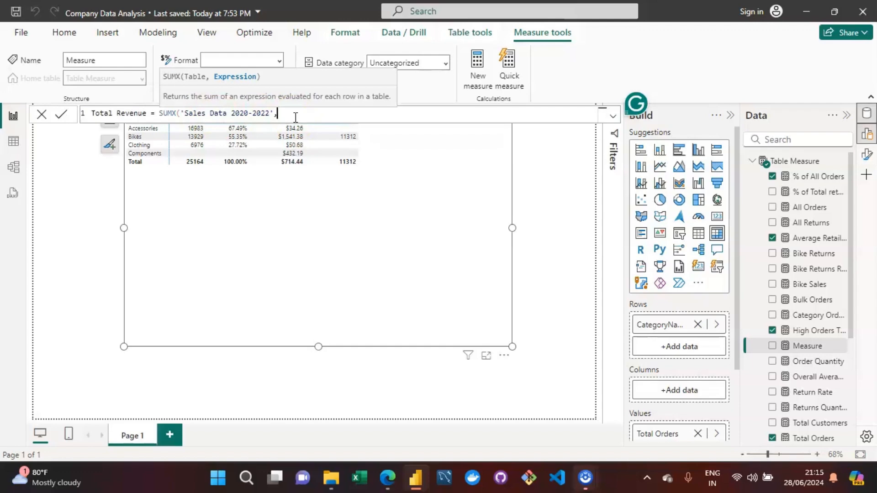
{"action": "type", "text": "product"}
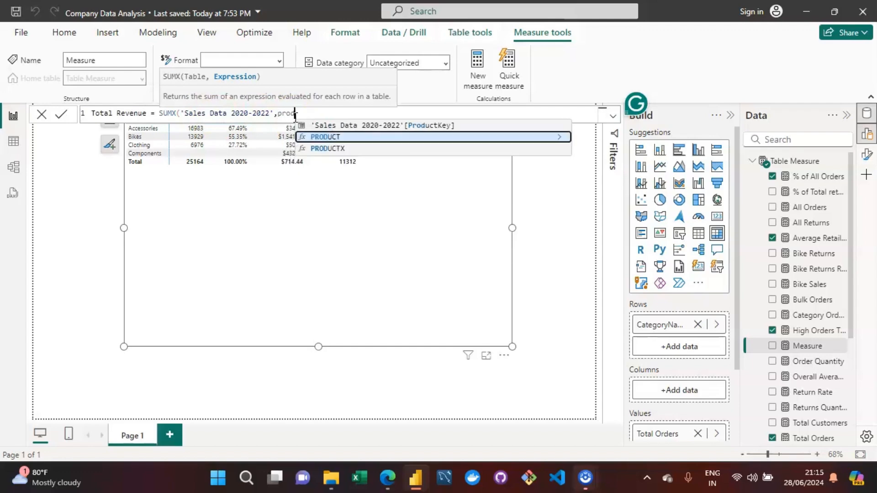
{"action": "key", "text": "BackSpace"}
{"action": "key", "text": "BackSpace"}
{"action": "key", "text": "BackSpace"}
{"action": "key", "text": "BackSpace"}
{"action": "key", "text": "BackSpace"}
{"action": "key", "text": "BackSpace"}
{"action": "key", "text": "BackSpace"}
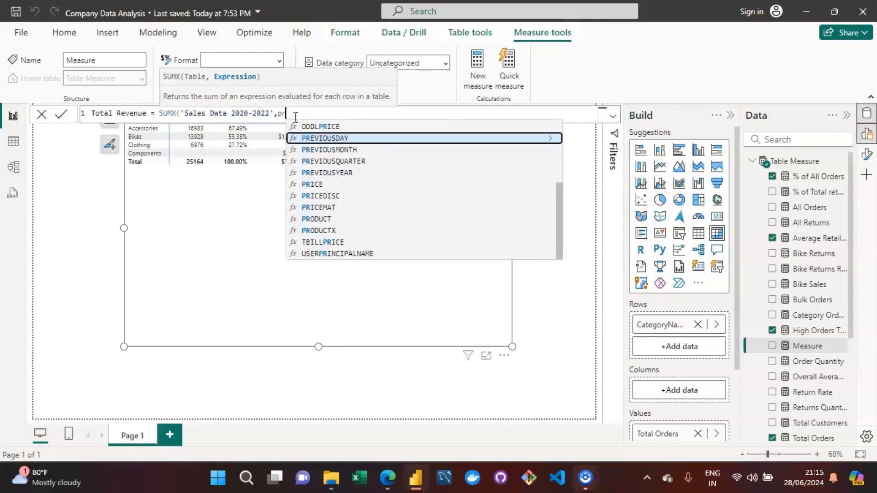
{"action": "type", "text": "order"}
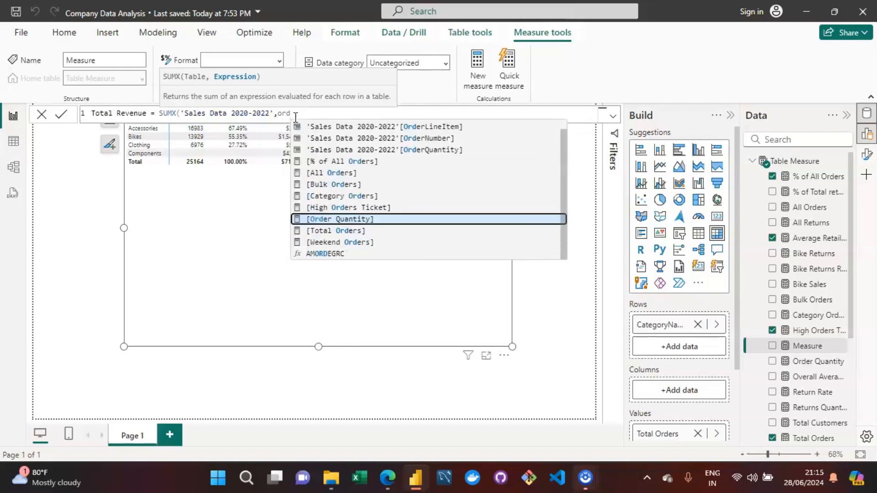
{"action": "key", "text": "Up"}
{"action": "key", "text": "Up"}
{"action": "key", "text": "Up"}
{"action": "key", "text": "Up"}
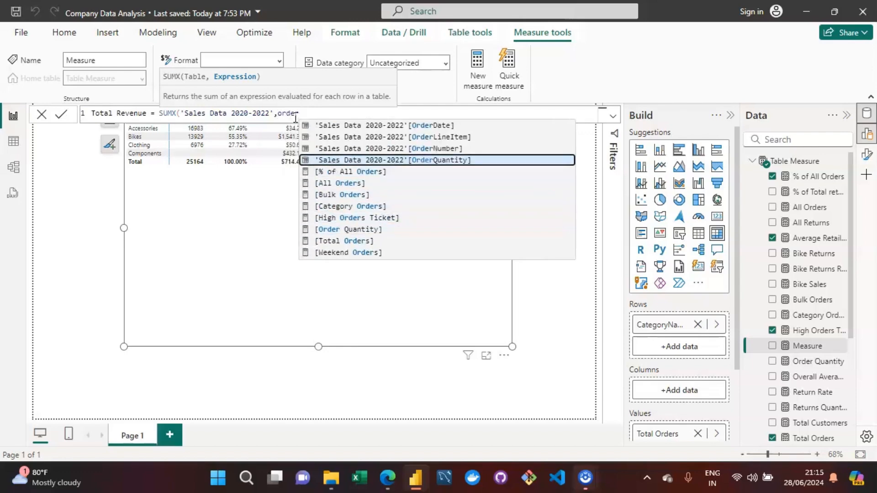
{"action": "key", "text": "Tab"}
{"action": "left_click", "coordinate": [371, 155]}
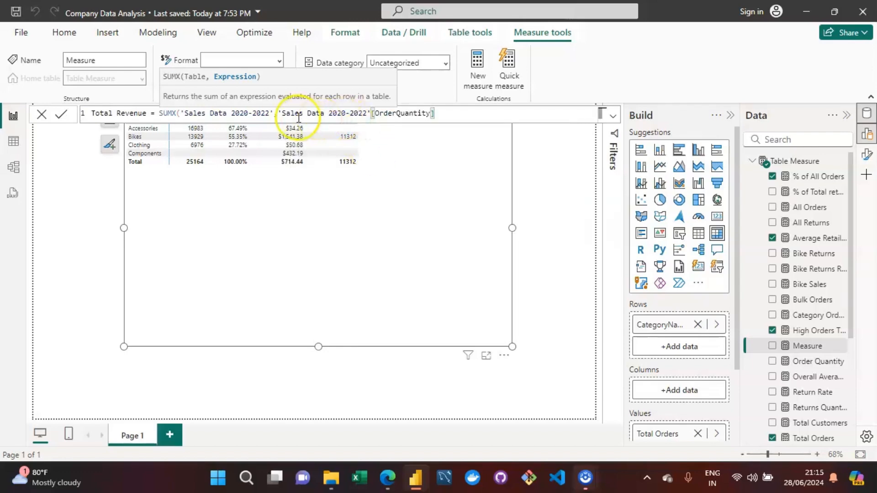
{"action": "left_click", "coordinate": [454, 117]}
{"action": "left_click", "coordinate": [429, 114]}
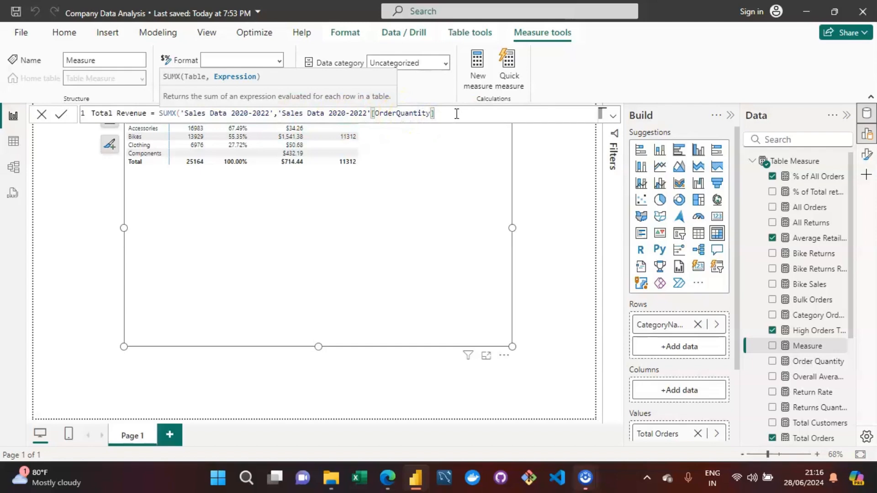
Multiply the quantity by RELATED('Product Lookup'[ProductPrice]), close the SUMX and commit the measure.
{"action": "type", "text": "*"}
{"action": "type", "text": "RELATED("}
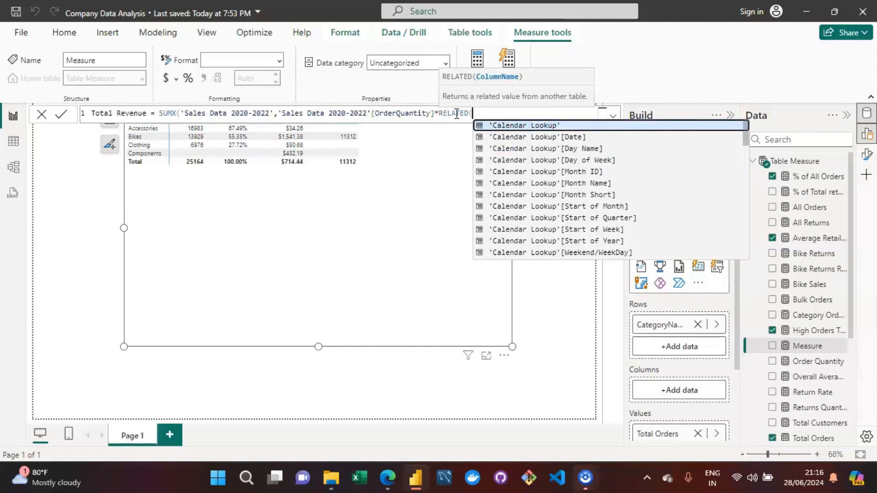
{"action": "key", "text": "Down"}
{"action": "key", "text": "Down"}
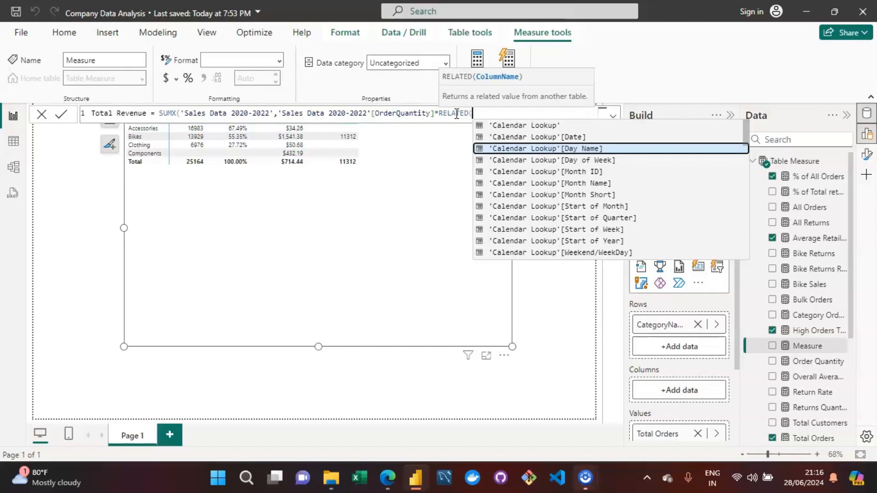
{"action": "key", "text": "Down"}
{"action": "key", "text": "Down"}
{"action": "key", "text": "Down"}
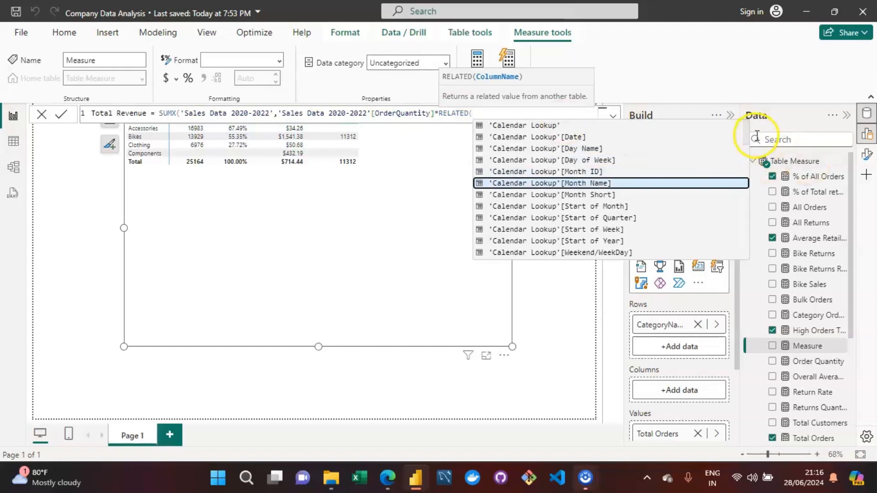
{"action": "left_click_drag", "start_coordinate": [746, 135], "coordinate": [746, 141]}
{"action": "type", "text": "product"}
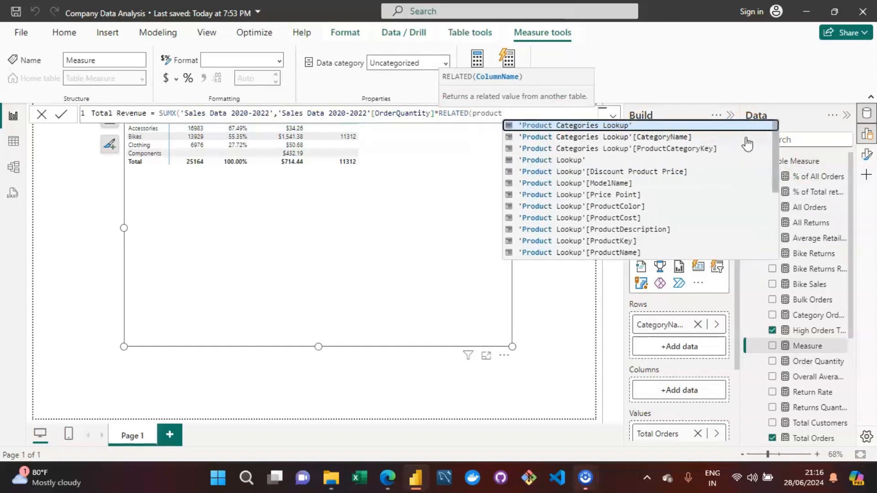
{"action": "type", "text": " lookup"}
{"action": "key", "text": "Down"}
{"action": "key", "text": "Down"}
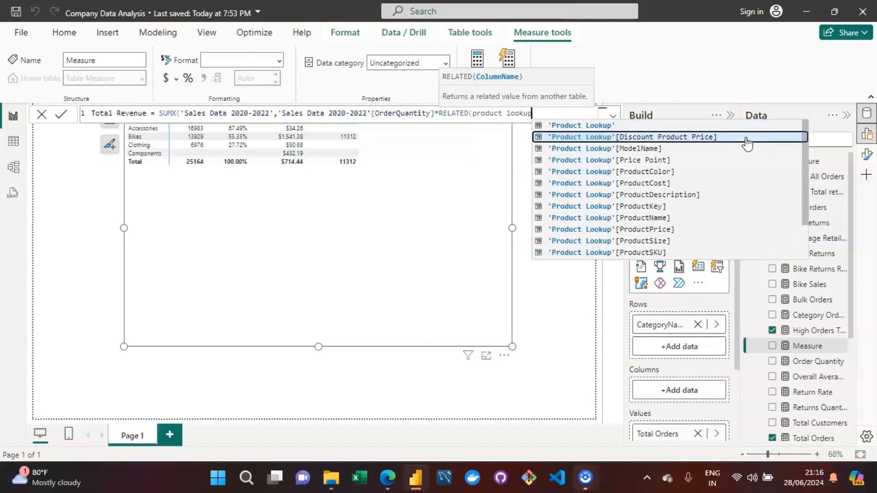
{"action": "key", "text": "Down"}
{"action": "key", "text": "Down"}
{"action": "key", "text": "Down"}
{"action": "key", "text": "Down"}
{"action": "key", "text": "Down"}
{"action": "key", "text": "Down"}
{"action": "key", "text": "Down"}
{"action": "key", "text": "Tab"}
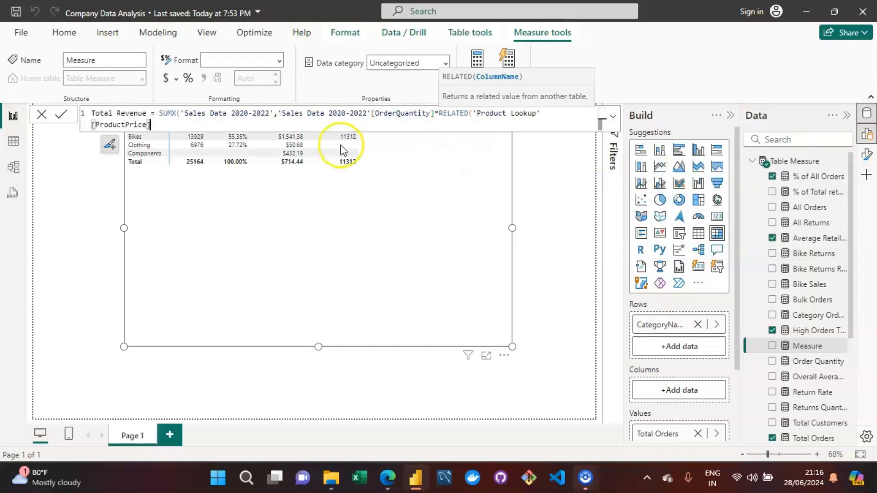
{"action": "type", "text": ")"}
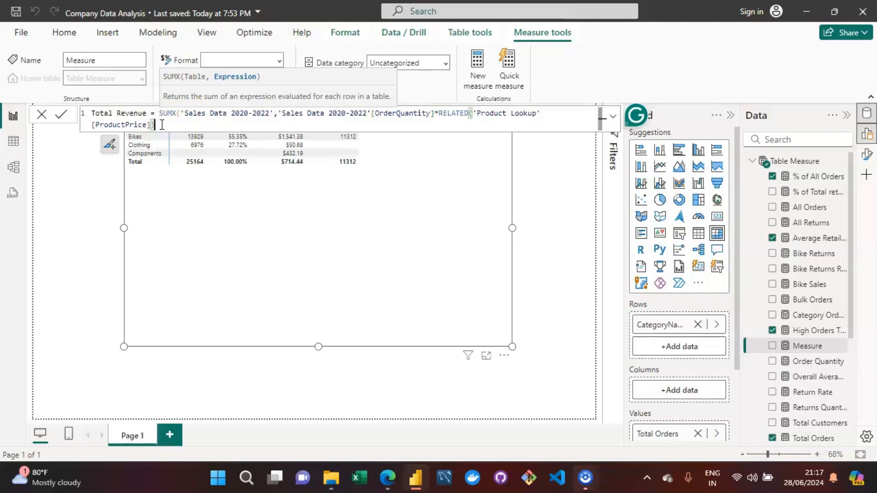
{"action": "key", "text": "Return"}
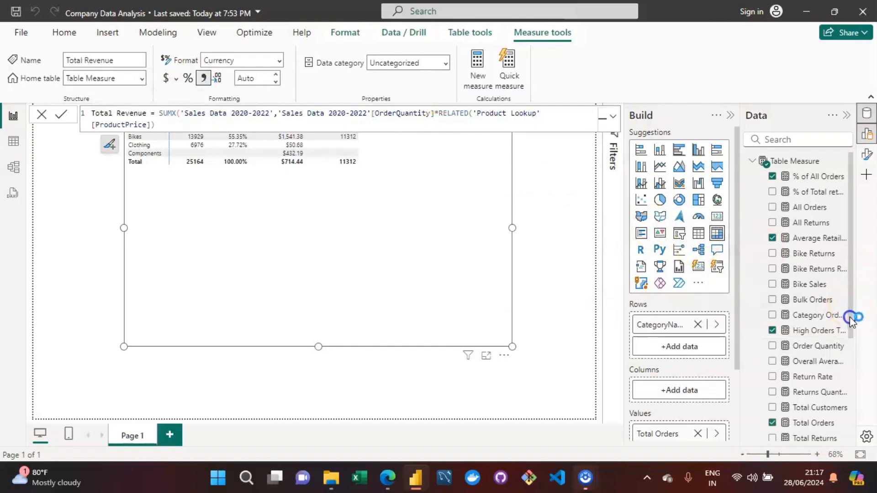
Add the Total Revenue measure to the category table visual.
{"action": "left_click_drag", "start_coordinate": [848, 319], "coordinate": [848, 368]}
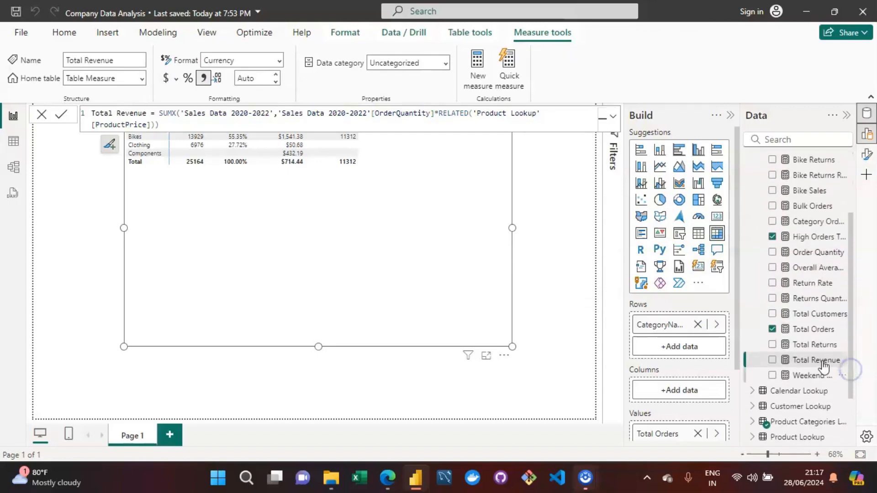
{"action": "left_click", "coordinate": [347, 271]}
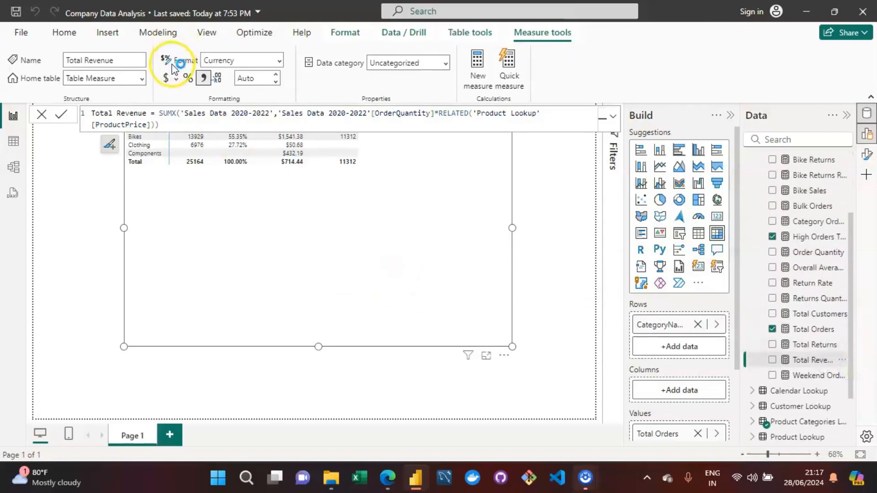
{"action": "left_click", "coordinate": [168, 82]}
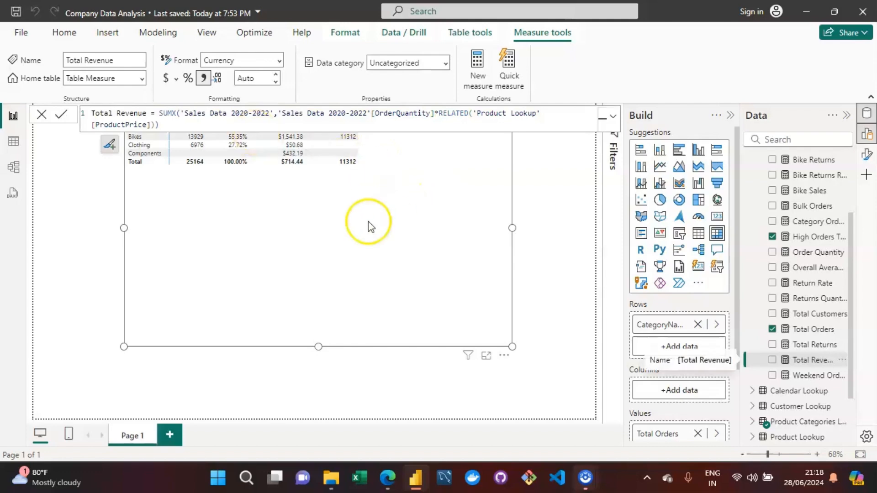
{"action": "left_click", "coordinate": [421, 252]}
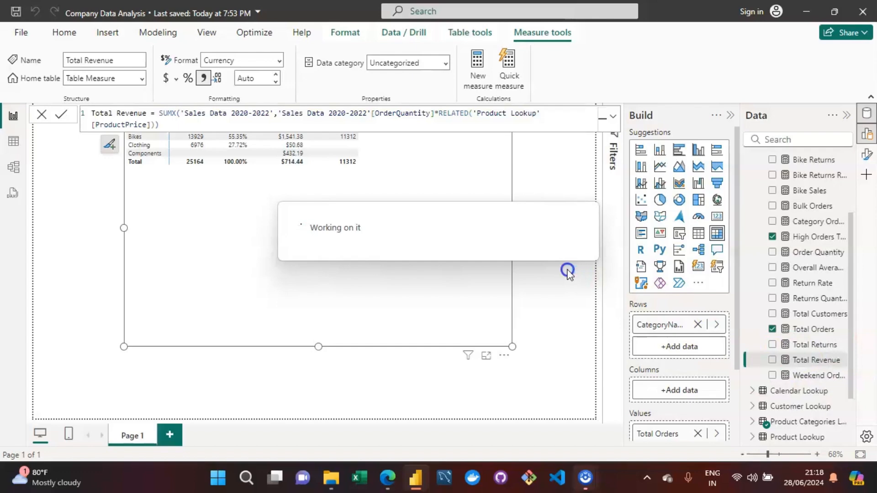
{"action": "left_click", "coordinate": [396, 281]}
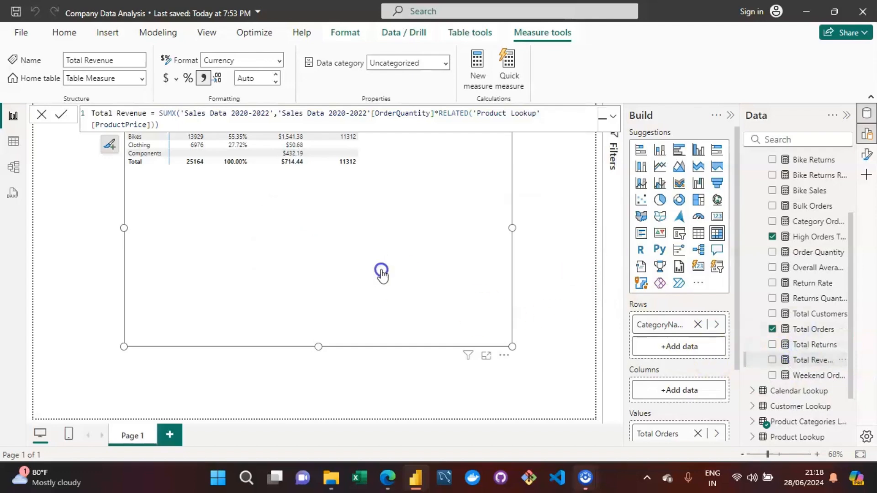
{"action": "left_click_drag", "start_coordinate": [808, 360], "coordinate": [413, 276]}
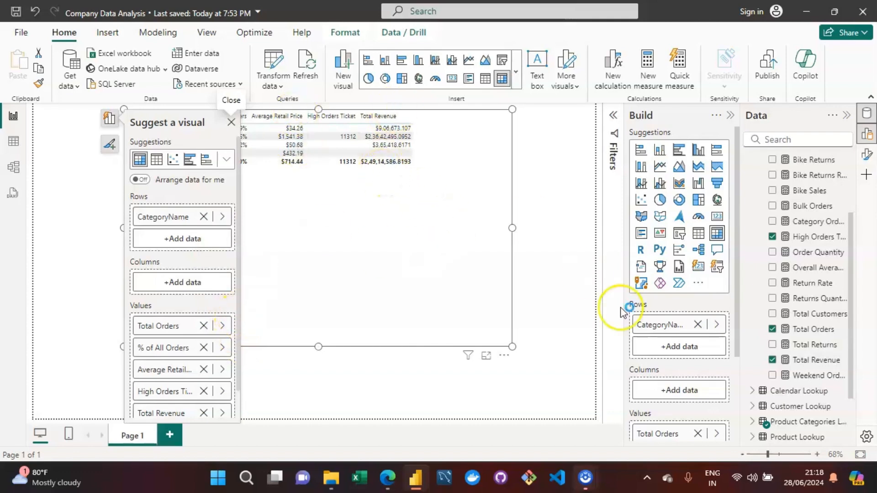
Try to set the Total Revenue measure to zero decimal places.
{"action": "left_click", "coordinate": [812, 363]}
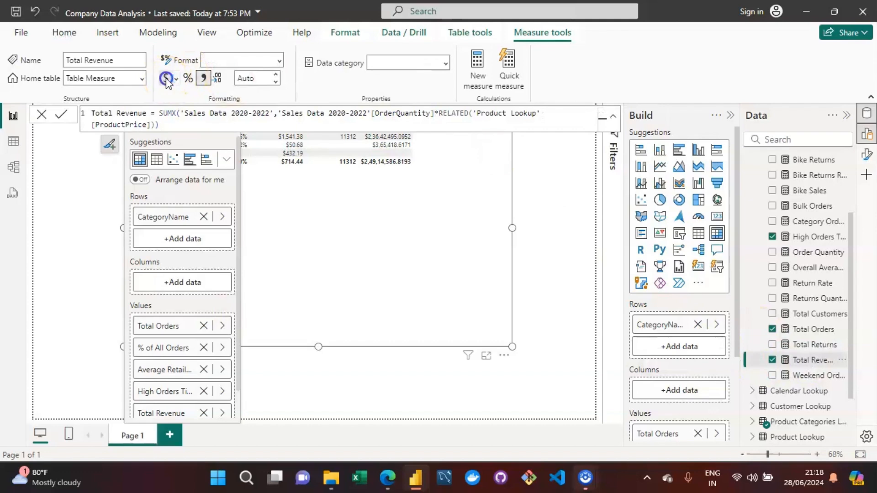
{"action": "left_click", "coordinate": [277, 75]}
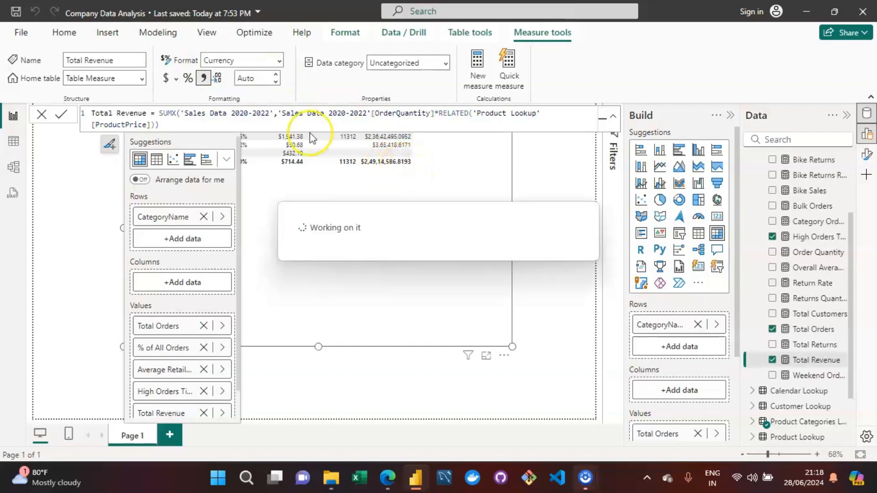
{"action": "left_click", "coordinate": [277, 76]}
{"action": "left_click", "coordinate": [345, 242]}
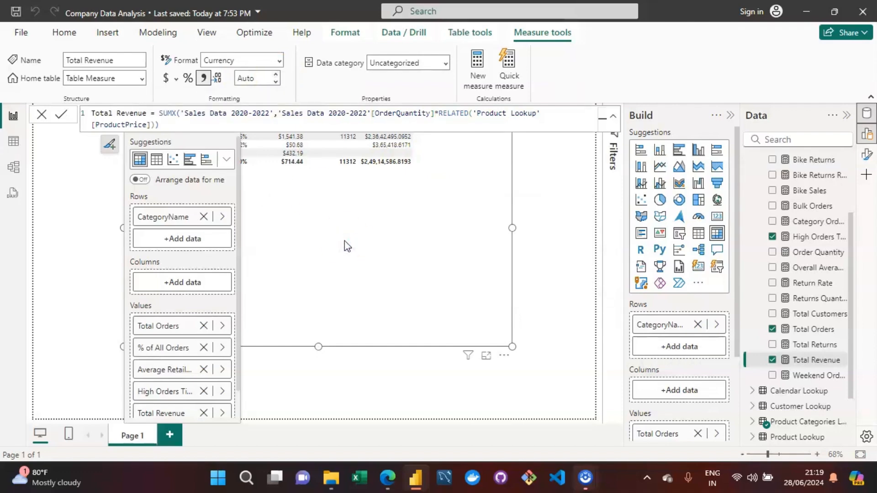
{"action": "left_click", "coordinate": [276, 75]}
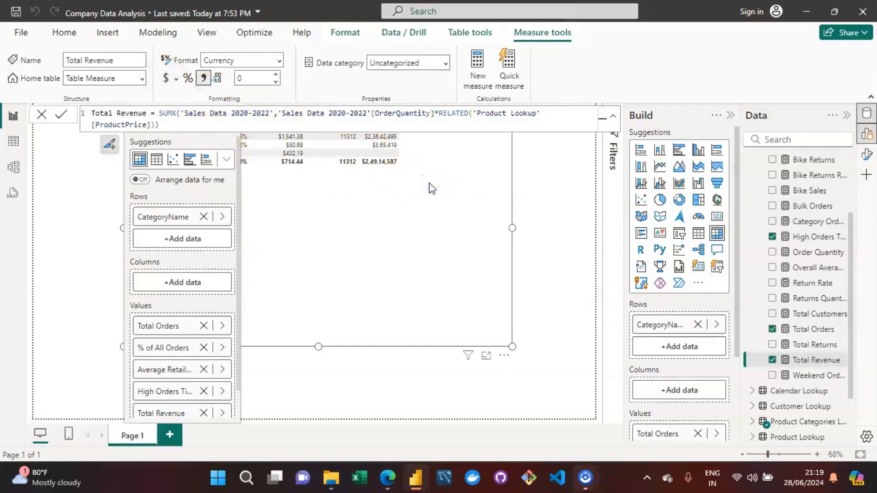
{"action": "left_click", "coordinate": [405, 194]}
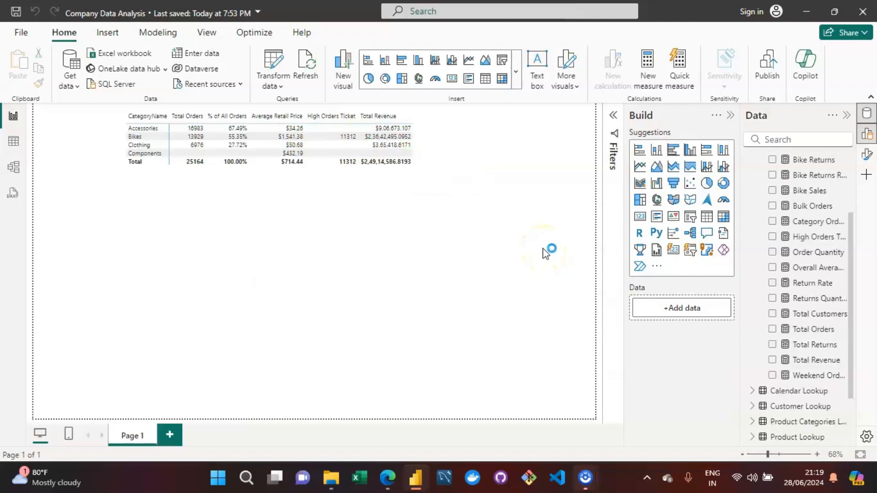
{"action": "left_click", "coordinate": [409, 208]}
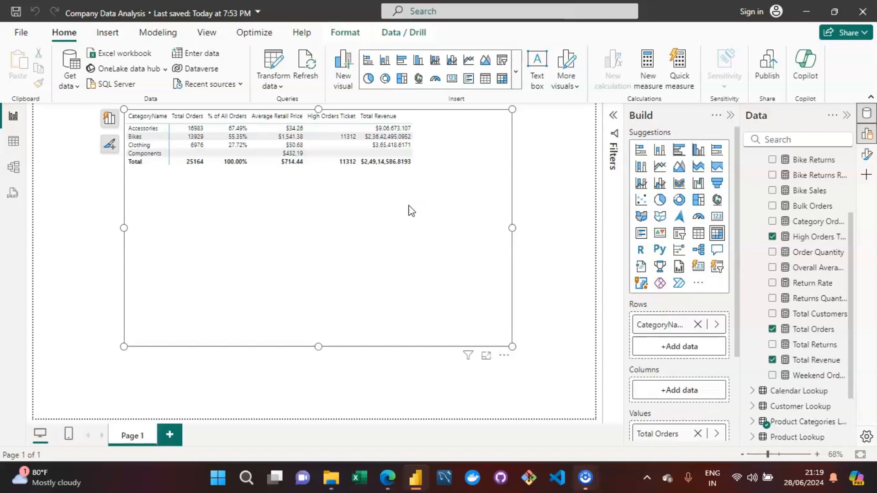
Set the Total Revenue measure's decimal places to 0.
{"action": "left_click", "coordinate": [804, 365]}
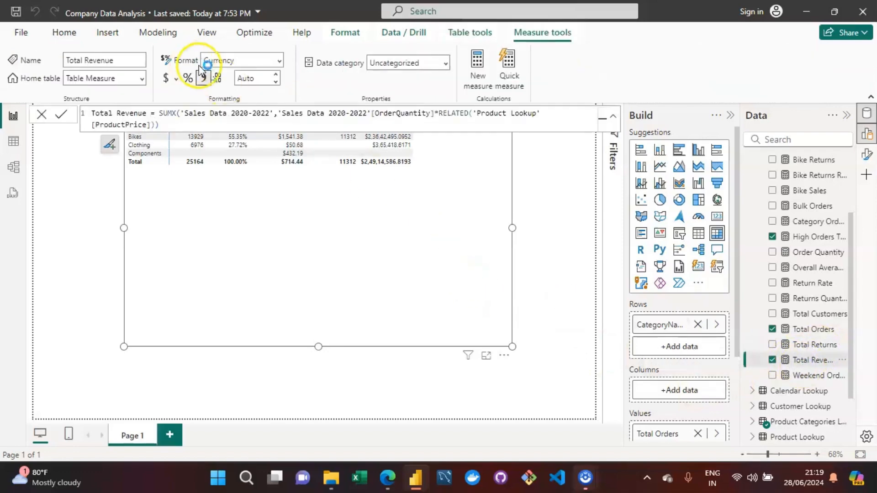
{"action": "left_click", "coordinate": [277, 75]}
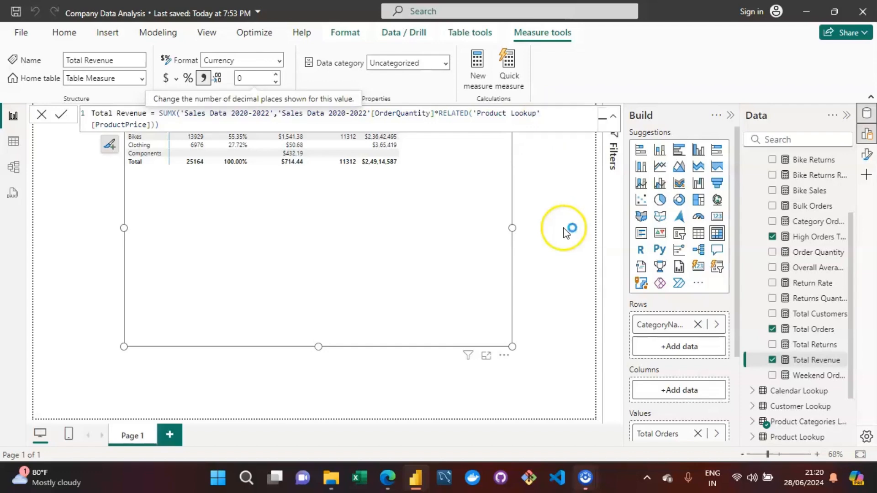
{"action": "left_click", "coordinate": [549, 171]}
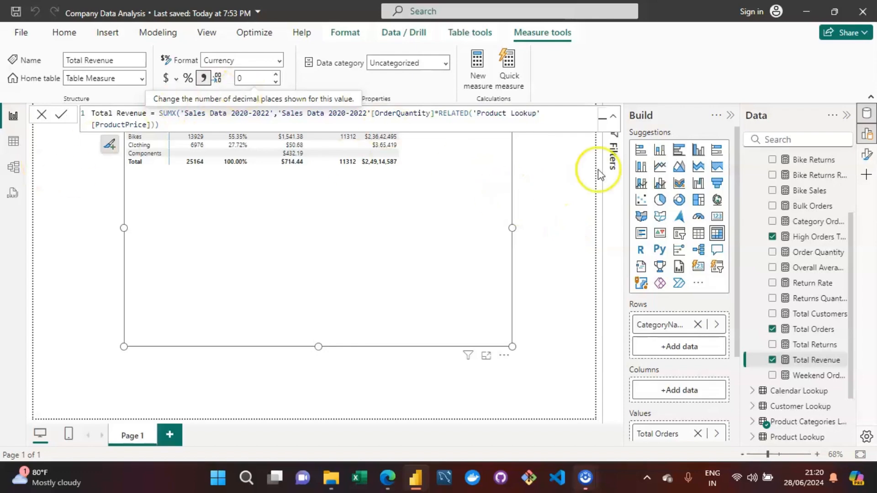
Create a new measure in Table Measure and name it Average Revenue Per Customer.
{"action": "left_click_drag", "start_coordinate": [852, 244], "coordinate": [850, 162]}
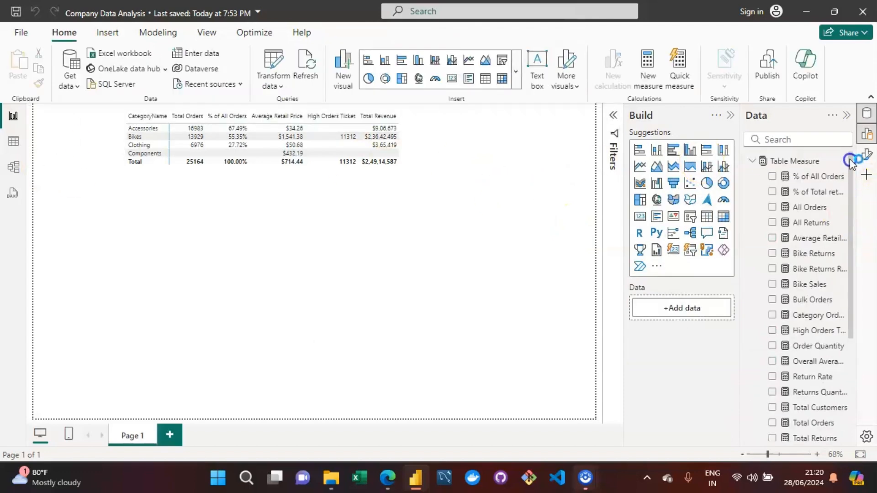
{"action": "left_click", "coordinate": [783, 161]}
{"action": "left_click", "coordinate": [270, 86]}
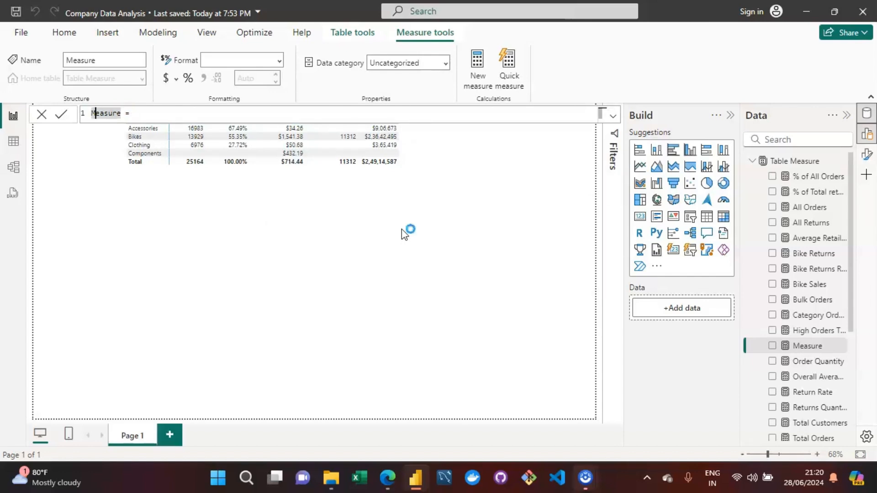
{"action": "key", "text": "Right"}
{"action": "key", "text": "Right"}
{"action": "key", "text": "Right"}
{"action": "left_click", "coordinate": [385, 152]}
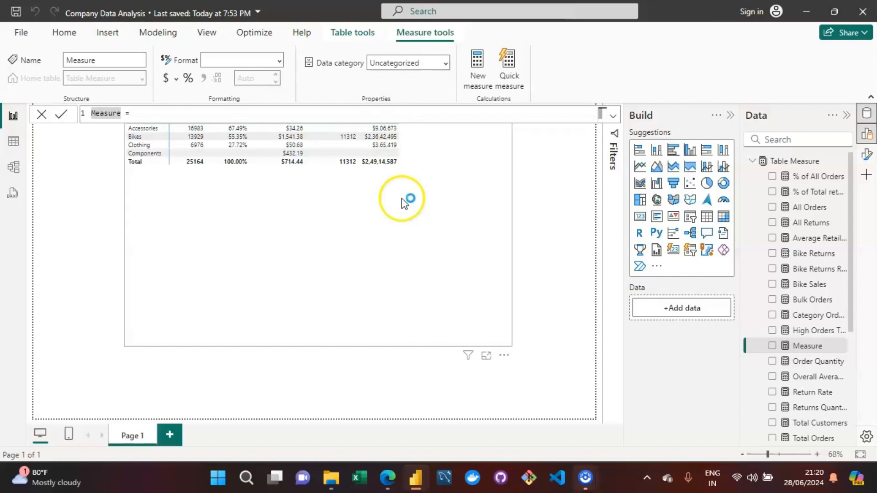
{"action": "key", "text": "Right"}
{"action": "key", "text": "Right"}
{"action": "key", "text": "BackSpace"}
{"action": "key", "text": "BackSpace"}
{"action": "key", "text": "BackSpace"}
{"action": "key", "text": "BackSpace"}
{"action": "key", "text": "BackSpace"}
{"action": "key", "text": "BackSpace"}
{"action": "key", "text": "BackSpace"}
{"action": "type", "text": "A"}
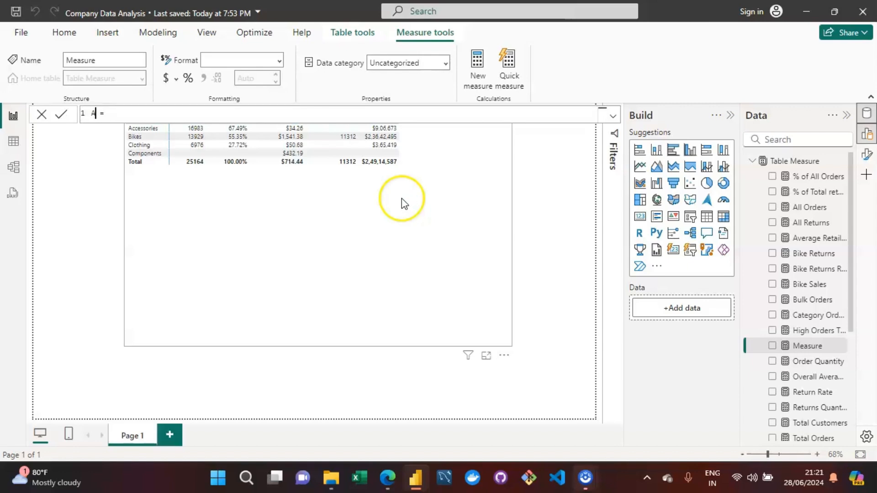
{"action": "type", "text": "verage Revenue Per Customer"}
Define it as DIVIDE([Total Revenue],[Total Customers]) and commit the measure.
{"action": "key", "text": "End"}
{"action": "type", "text": "DIVIDE("}
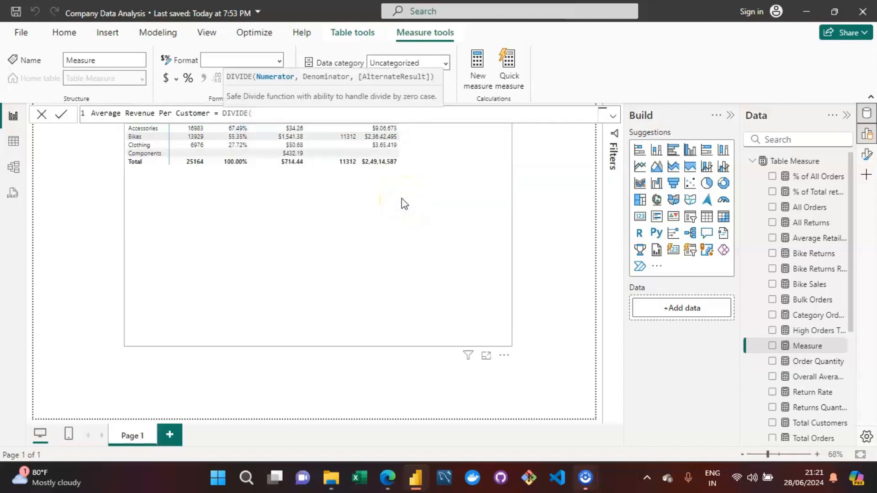
{"action": "type", "text": "[t"}
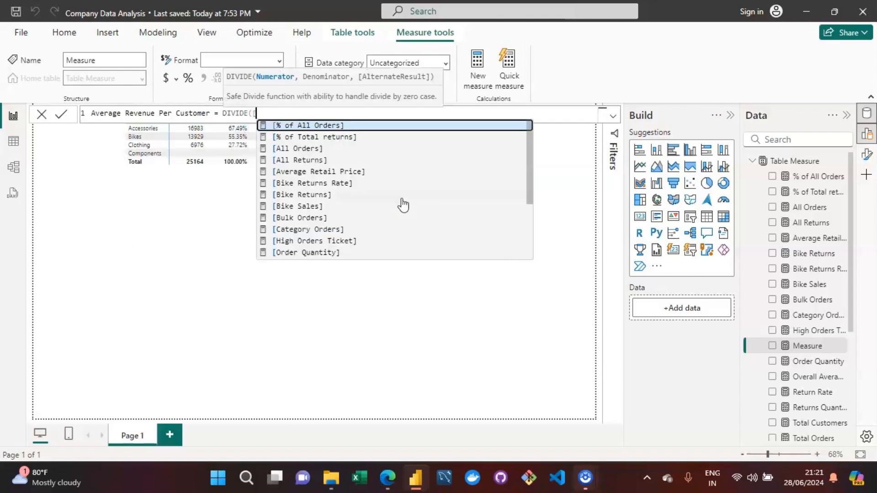
{"action": "key", "text": "Down"}
{"action": "key", "text": "Down"}
{"action": "key", "text": "Down"}
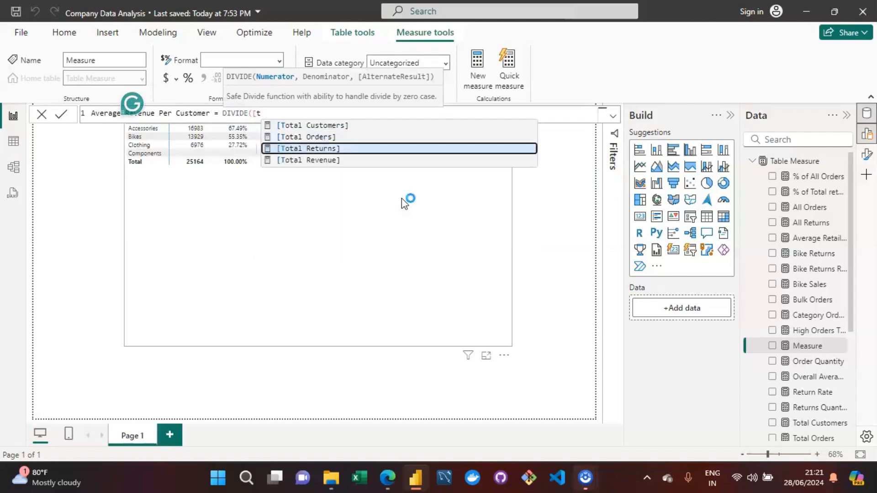
{"action": "key", "text": "Tab"}
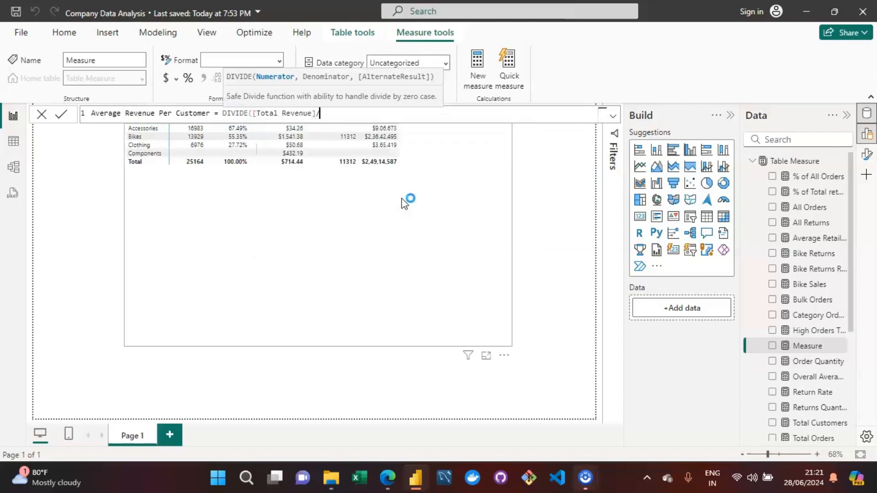
{"action": "type", "text": ",["}
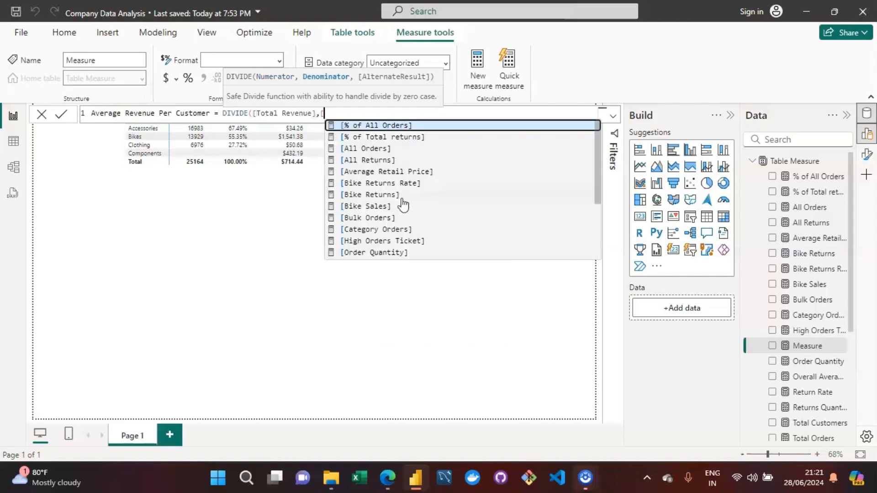
{"action": "key", "text": "Down"}
{"action": "key", "text": "Down"}
{"action": "key", "text": "Down"}
{"action": "type", "text": "tot"}
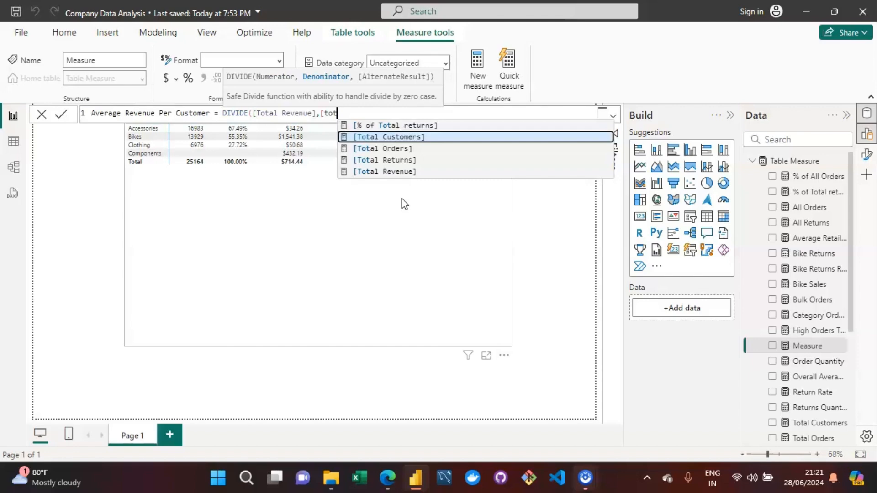
{"action": "key", "text": "Tab"}
{"action": "type", "text": ")"}
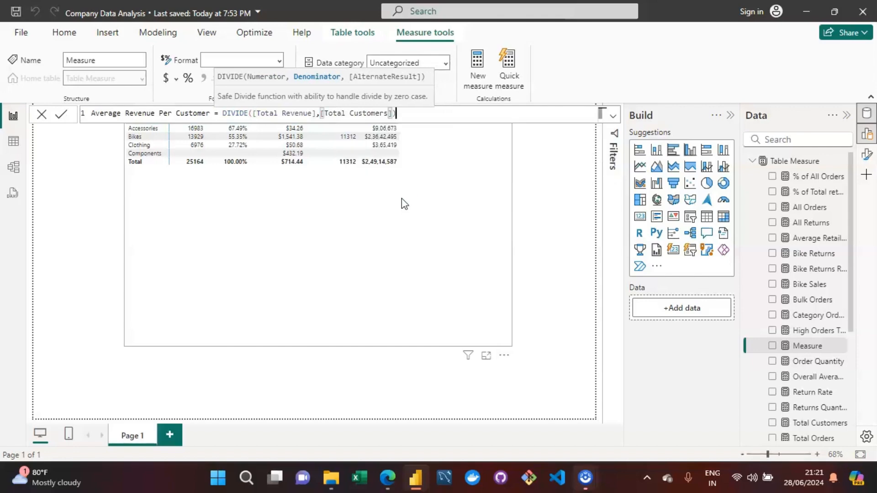
{"action": "key", "text": "Return"}
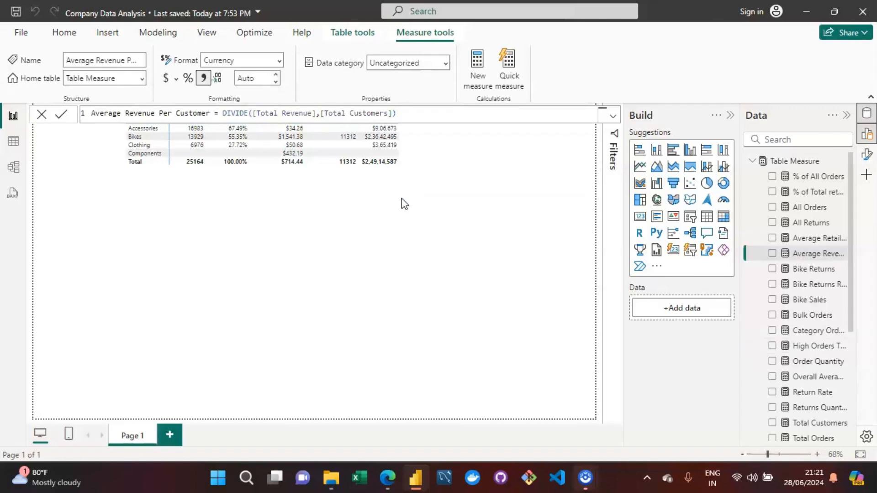
Add the Average Revenue Per Customer measure to the table visual.
{"action": "left_click", "coordinate": [799, 253]}
{"action": "left_click", "coordinate": [429, 226]}
{"action": "left_click_drag", "start_coordinate": [430, 226], "coordinate": [404, 192]}
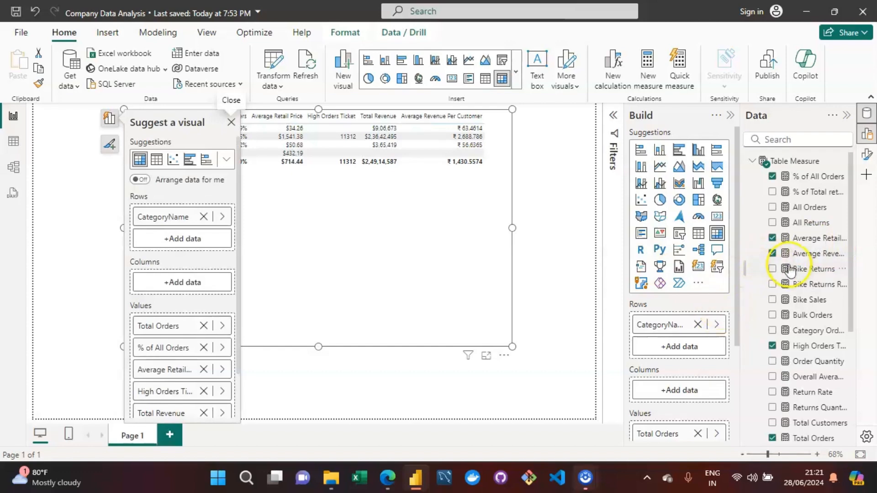
Format Average Revenue Per Customer as dollar currency with 0 decimal places.
{"action": "left_click", "coordinate": [804, 253]}
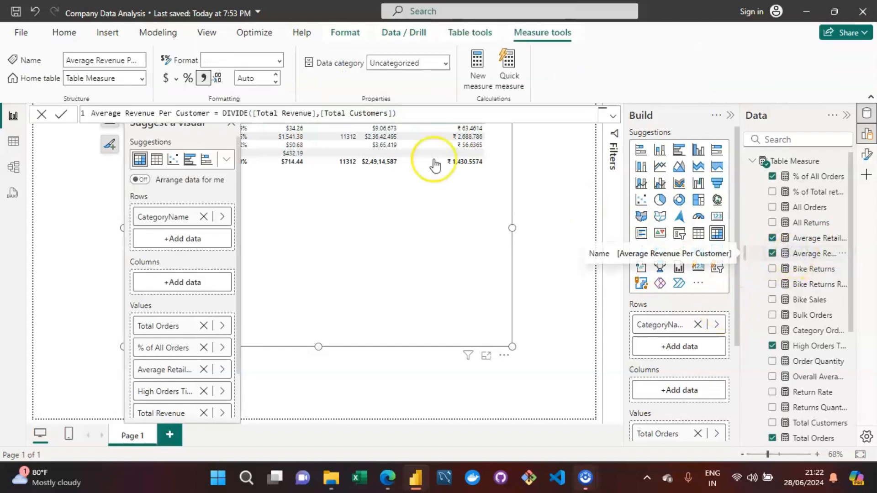
{"action": "left_click", "coordinate": [165, 78]}
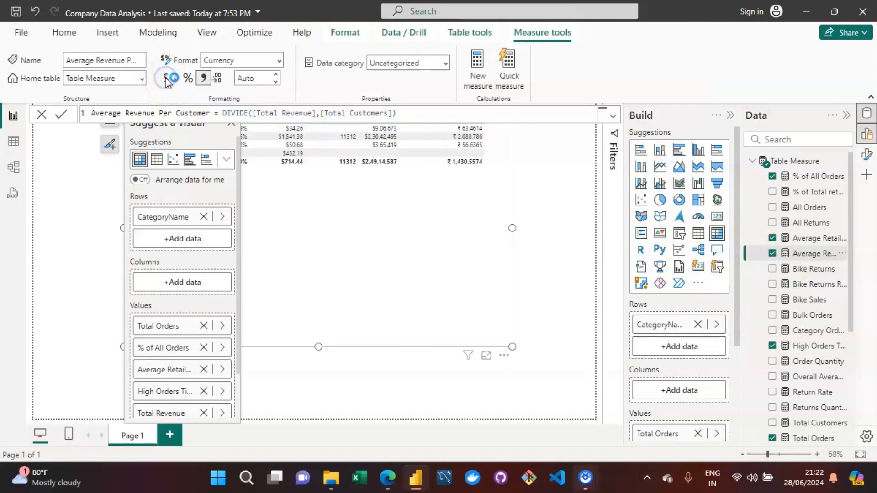
{"action": "left_click", "coordinate": [166, 79]}
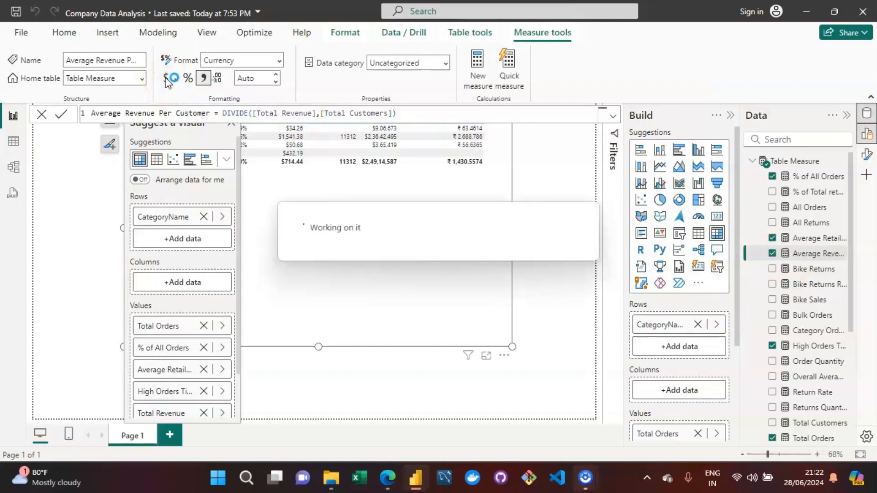
{"action": "left_click", "coordinate": [174, 84]}
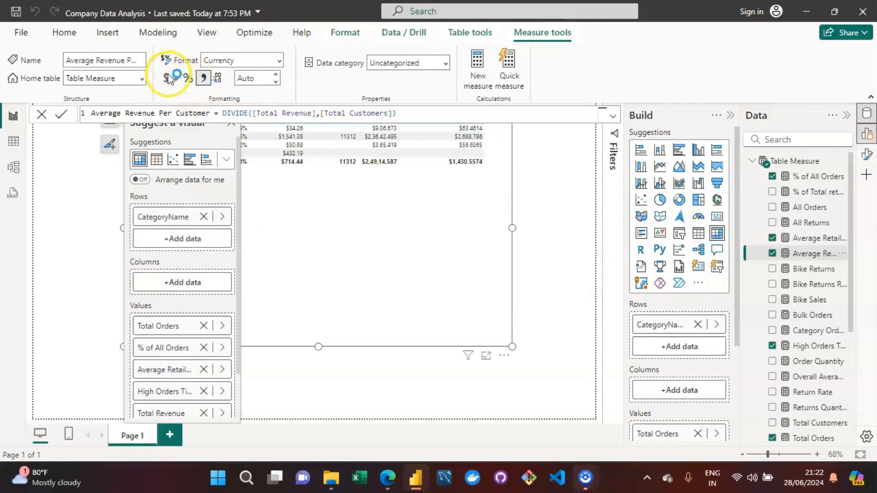
{"action": "left_click", "coordinate": [167, 78]}
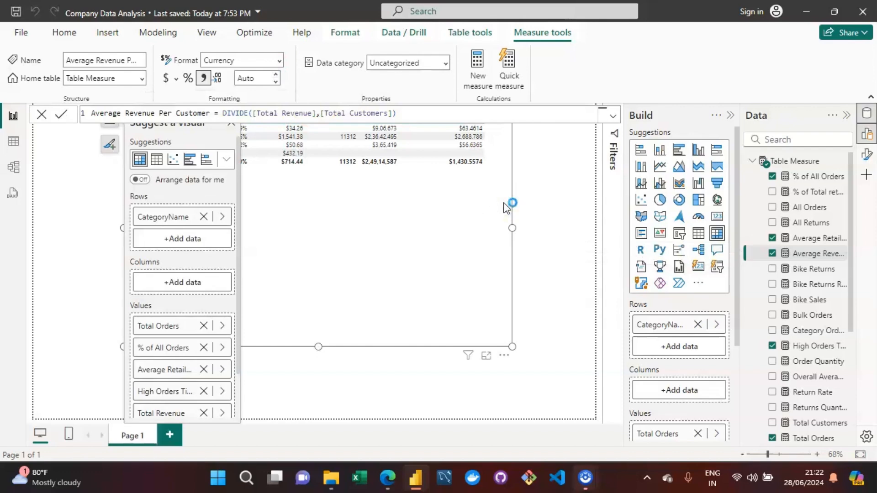
{"action": "left_click", "coordinate": [276, 81]}
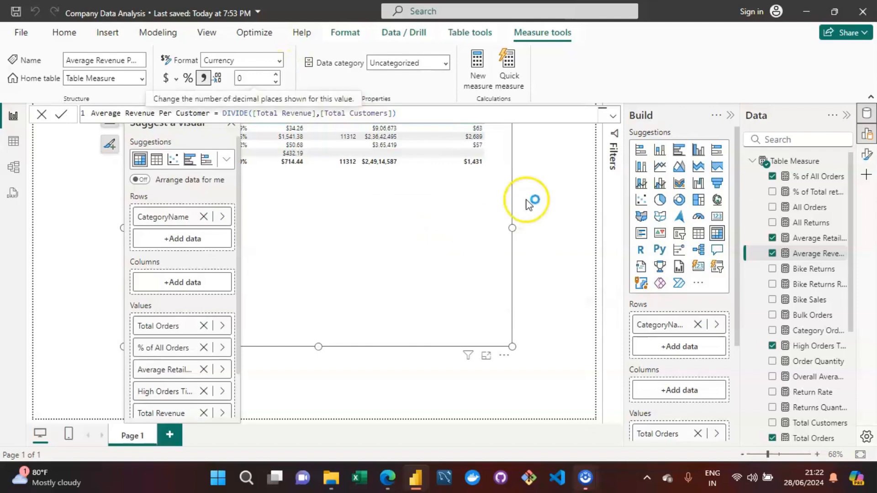
{"action": "left_click", "coordinate": [555, 159]}
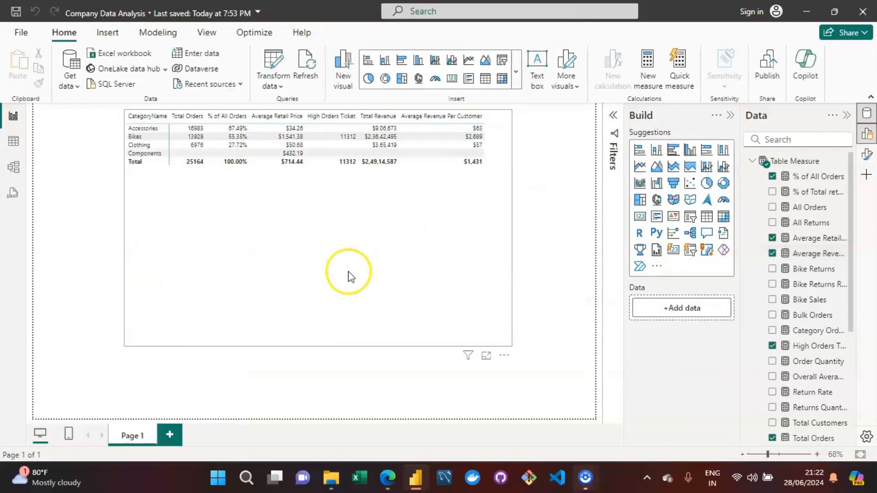
{"action": "left_click", "coordinate": [447, 242]}
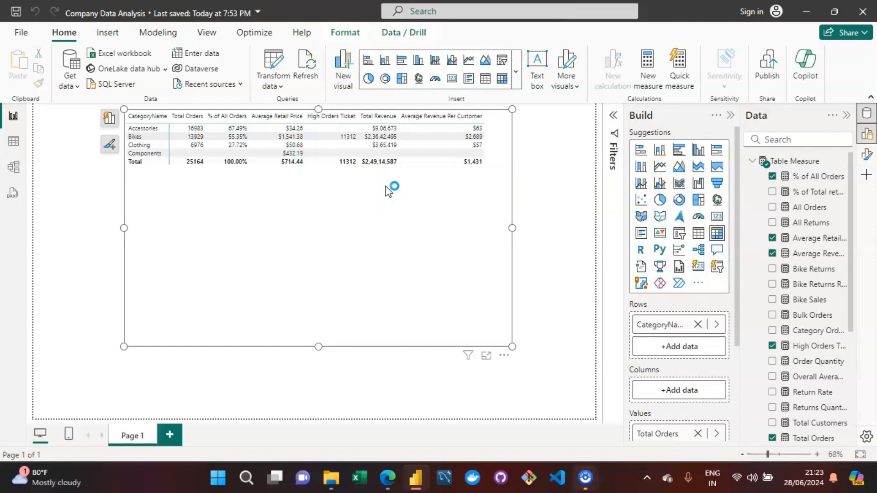
{"action": "left_click", "coordinate": [439, 208]}
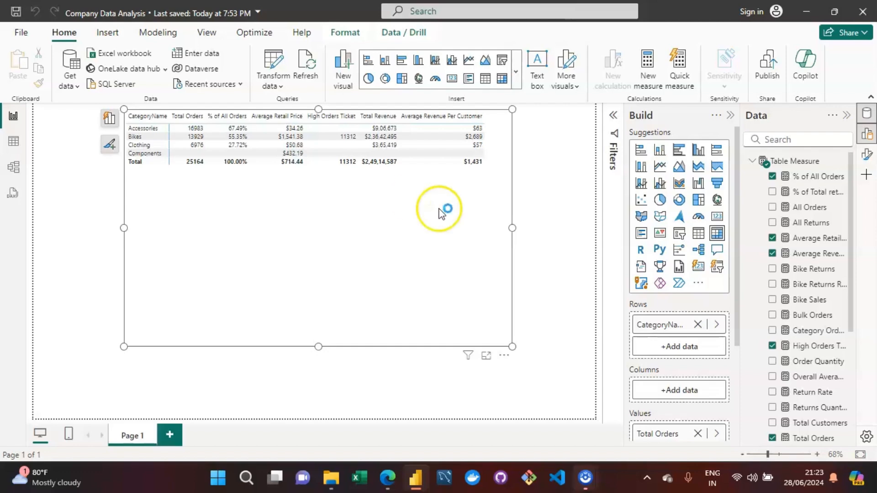
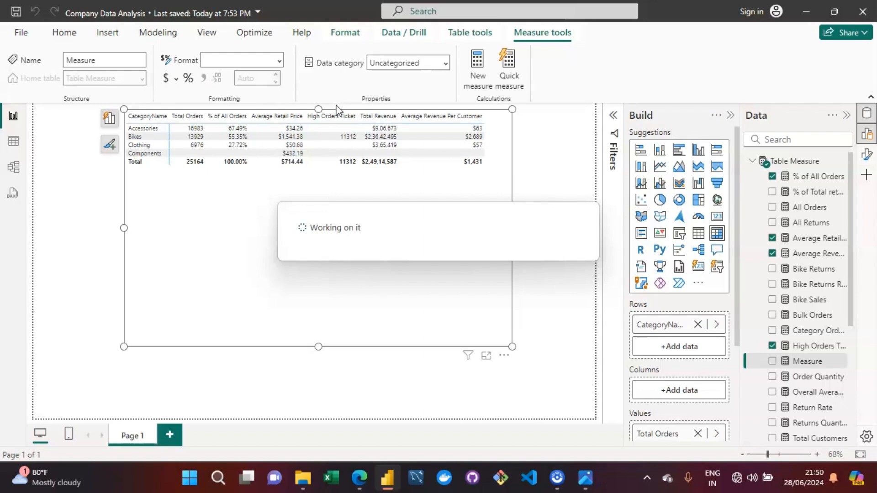
Create a new measure and name it Total Cost.
{"action": "left_click", "coordinate": [167, 260]}
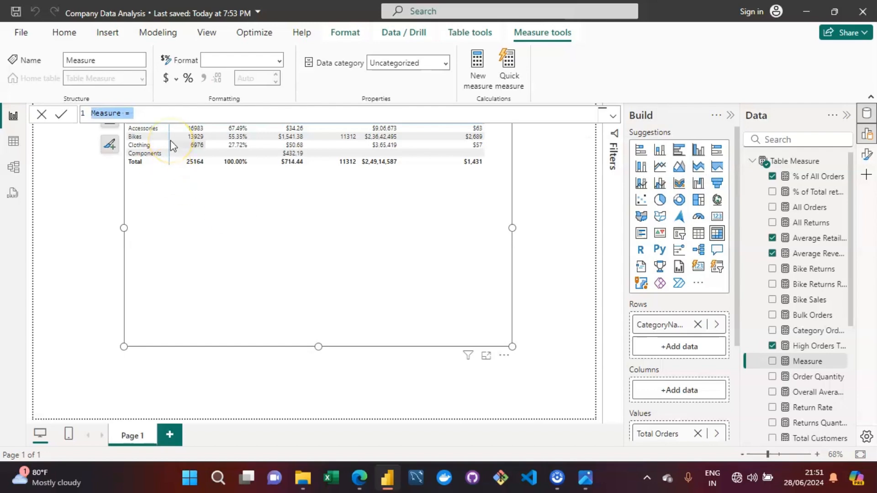
{"action": "key", "text": "Left"}
{"action": "key", "text": "Right"}
{"action": "key", "text": "Right"}
{"action": "key", "text": "Right"}
{"action": "key", "text": "Right"}
{"action": "key", "text": "Right"}
{"action": "key", "text": "Right"}
{"action": "key", "text": "Right"}
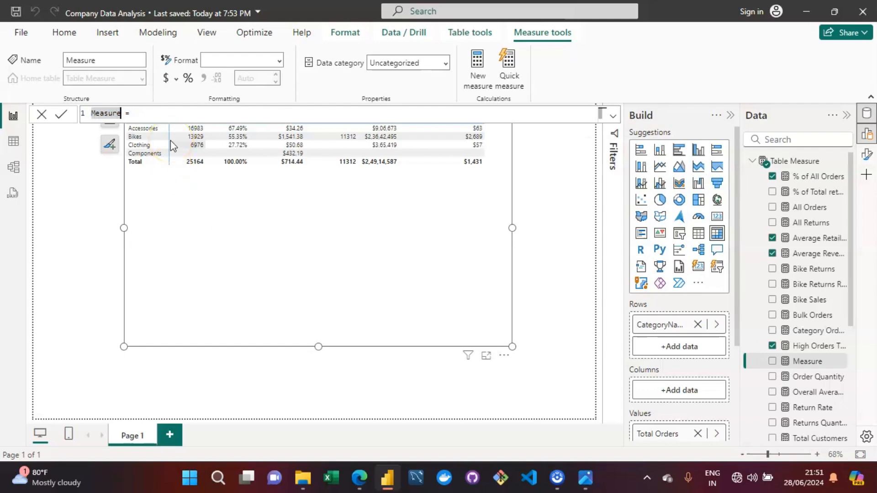
{"action": "key", "text": "BackSpace"}
{"action": "key", "text": "BackSpace"}
{"action": "key", "text": "BackSpace"}
{"action": "key", "text": "BackSpace"}
{"action": "key", "text": "BackSpace"}
{"action": "key", "text": "BackSpace"}
{"action": "key", "text": "BackSpace"}
{"action": "type", "text": "tota"}
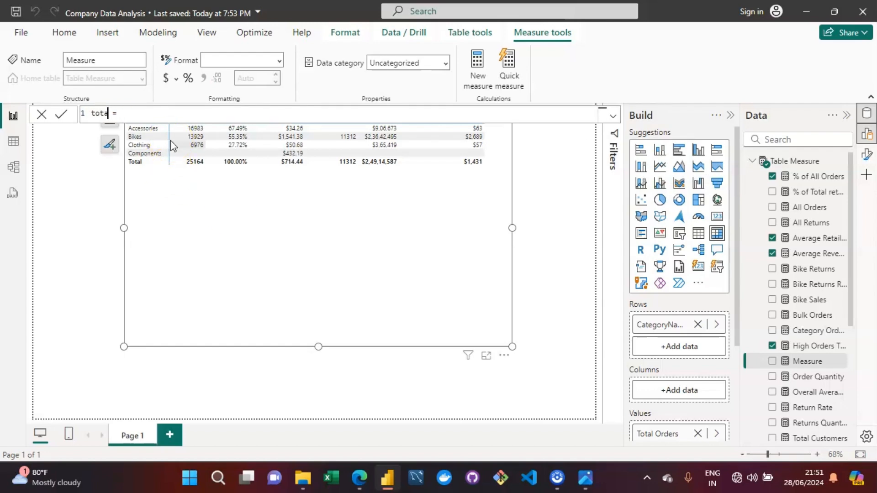
{"action": "key", "text": "BackSpace"}
{"action": "key", "text": "BackSpace"}
{"action": "key", "text": "BackSpace"}
{"action": "key", "text": "BackSpace"}
{"action": "type", "text": "Total Cost"}
Start the Total Cost formula as SUMX('Sales Data 2020-2022','Sales Data 2020-2022'[OrderQuantity]*.
{"action": "key", "text": "End"}
{"action": "type", "text": "SUM"}
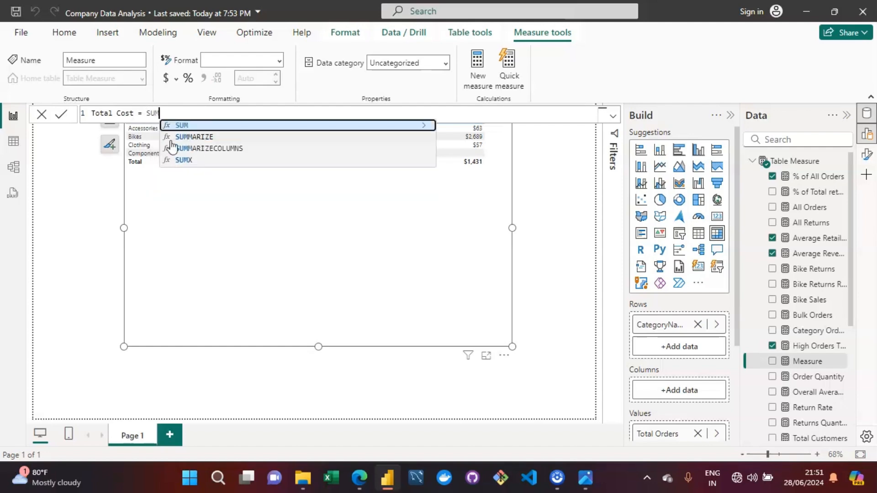
{"action": "type", "text": "X("}
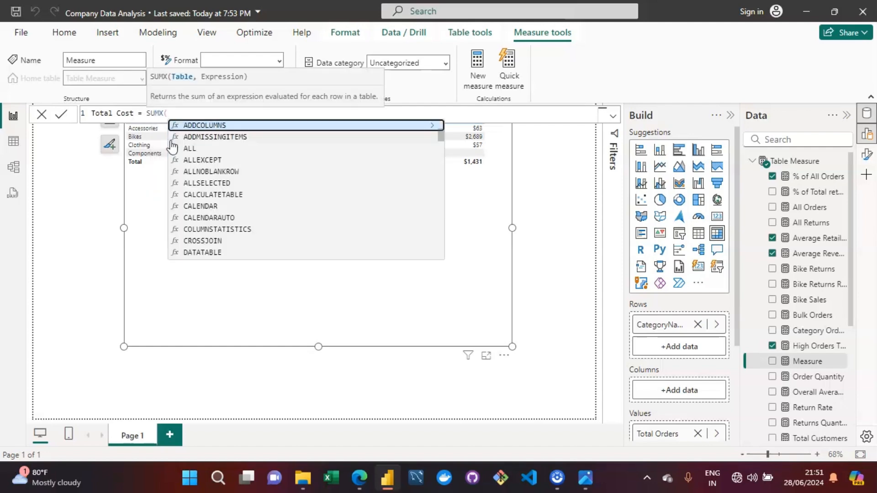
{"action": "type", "text": "'Sa"}
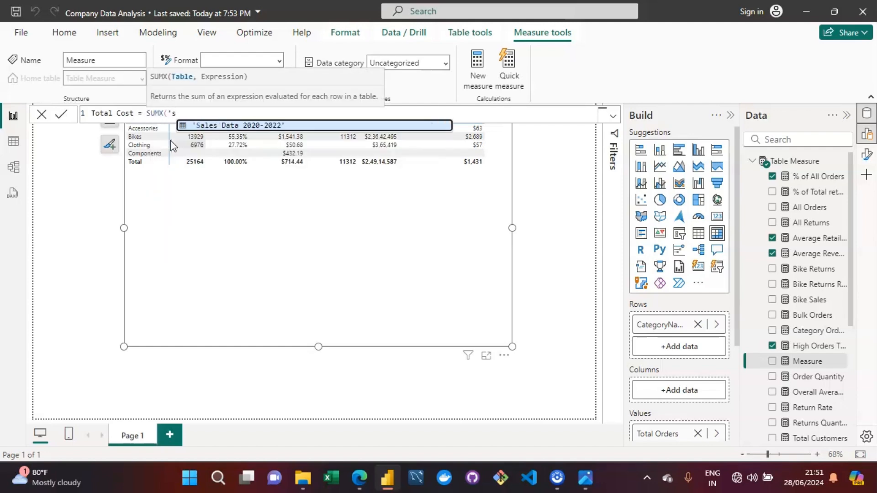
{"action": "key", "text": "Tab"}
{"action": "type", "text": ","}
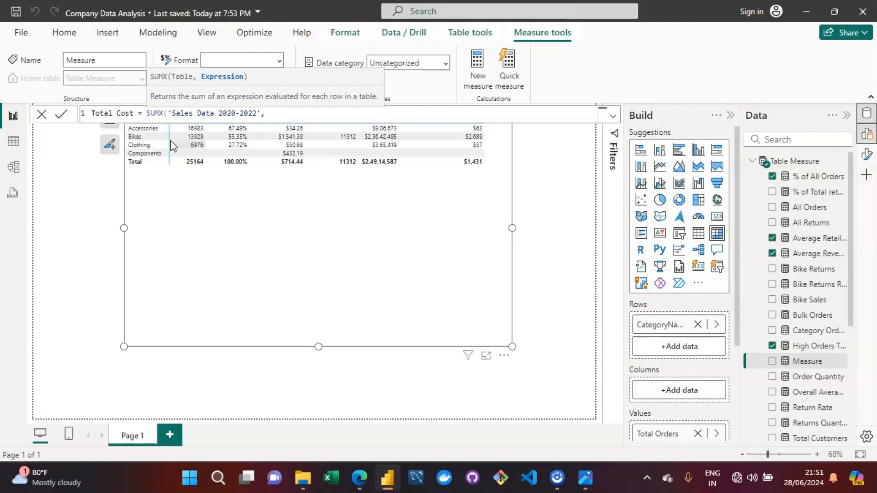
{"action": "type", "text": "ordr"}
{"action": "key", "text": "BackSpace"}
{"action": "key", "text": "Up"}
{"action": "key", "text": "Up"}
{"action": "key", "text": "Up"}
{"action": "key", "text": "Up"}
{"action": "key", "text": "Up"}
{"action": "key", "text": "Up"}
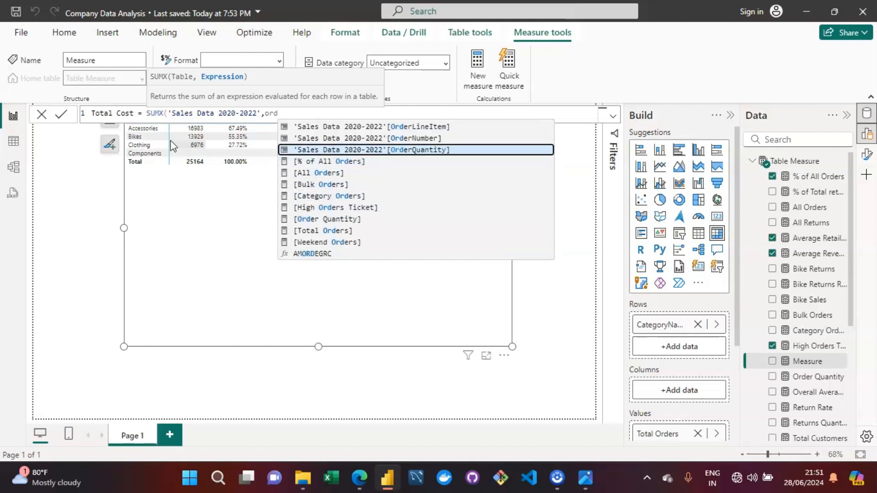
{"action": "key", "text": "Tab"}
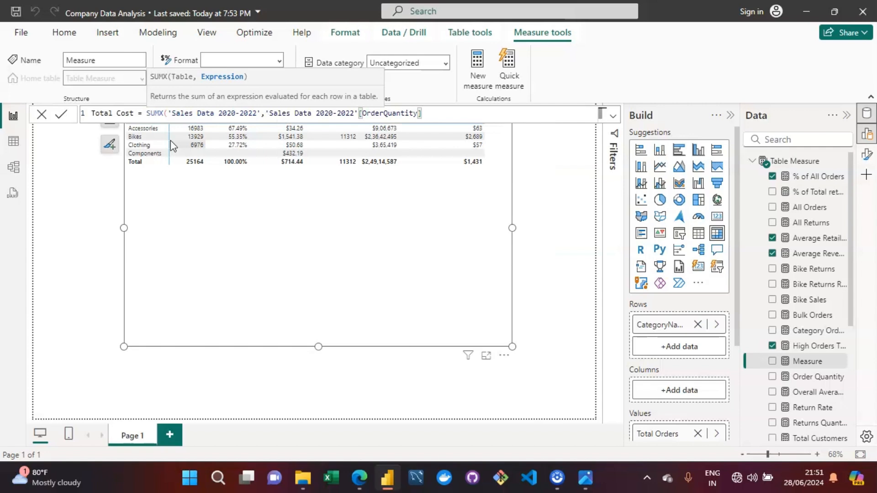
{"action": "type", "text": "*"}
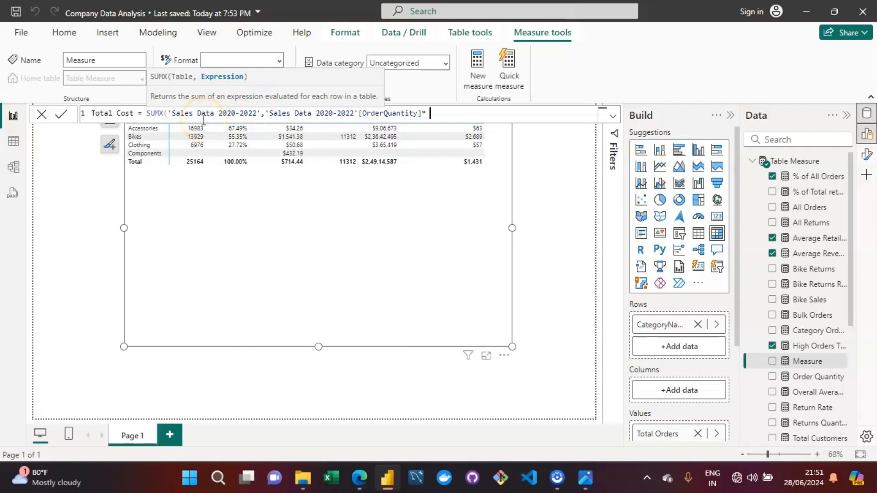
Finish the formula with RELATED('Product Lookup'[ProductCost]) and its closing parentheses, then commit the measure.
{"action": "type", "text": "RELA"}
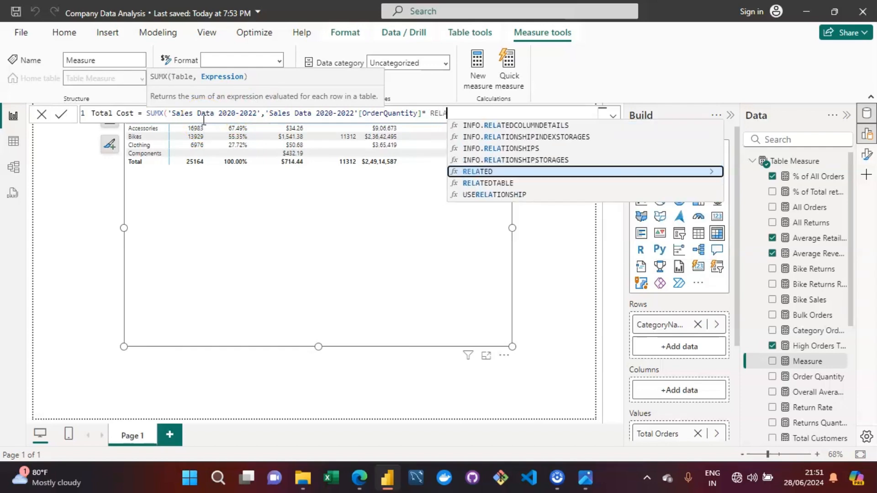
{"action": "type", "text": "TED("}
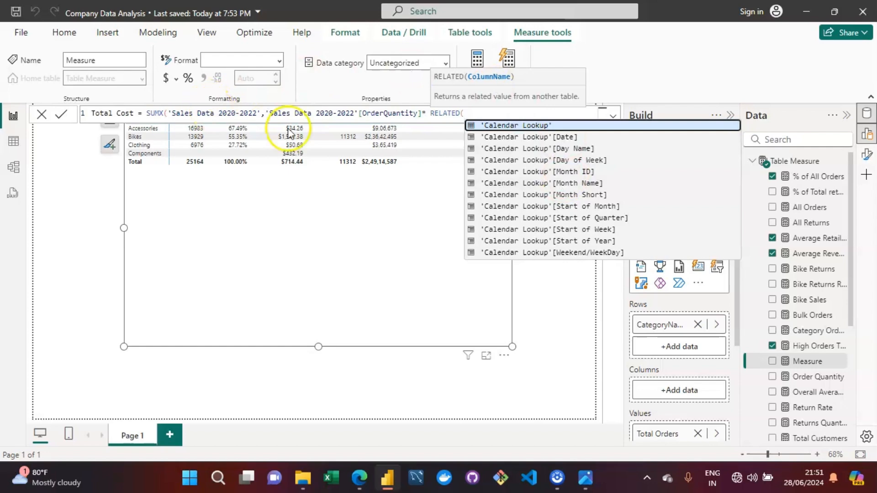
{"action": "type", "text": "product"}
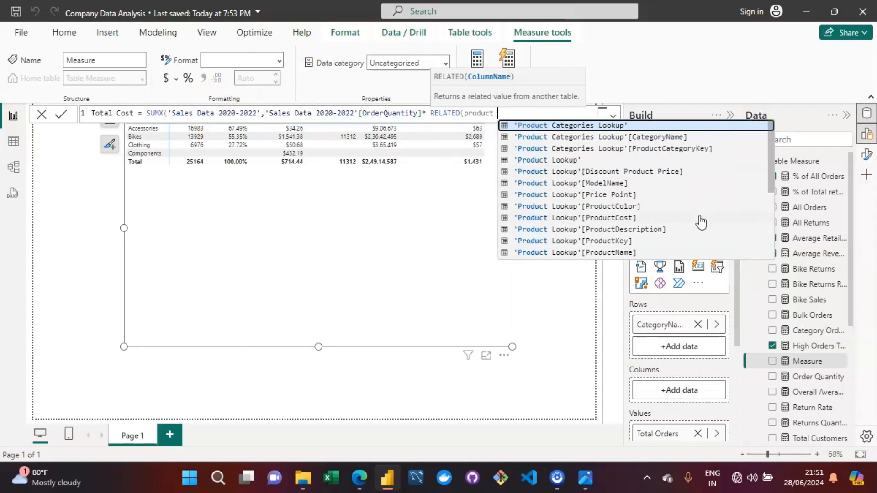
{"action": "type", "text": " lo"}
{"action": "key", "text": "Down"}
{"action": "key", "text": "Down"}
{"action": "key", "text": "Down"}
{"action": "key", "text": "Down"}
{"action": "key", "text": "Down"}
{"action": "key", "text": "Down"}
{"action": "key", "text": "Down"}
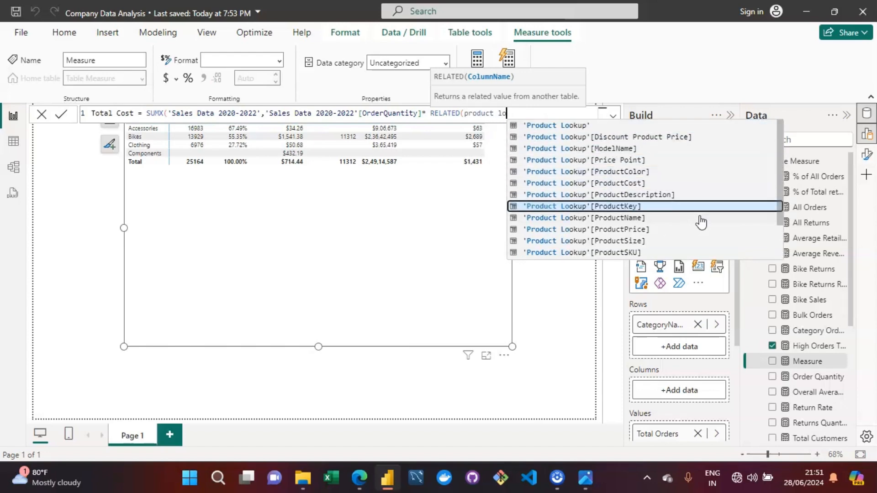
{"action": "key", "text": "Up"}
{"action": "key", "text": "Up"}
{"action": "key", "text": "Tab"}
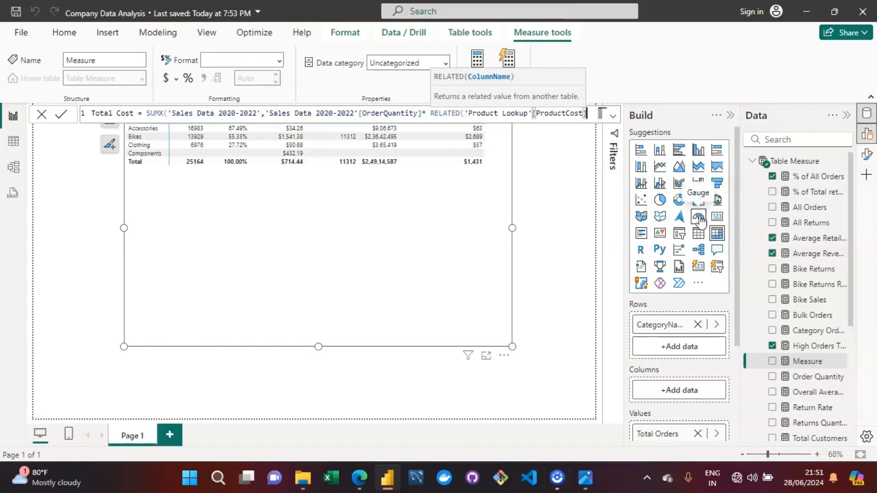
{"action": "type", "text": ")"}
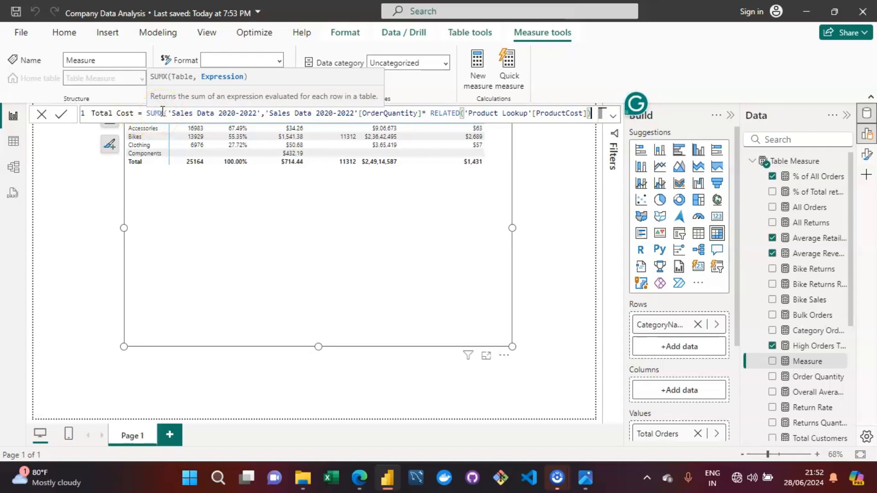
{"action": "left_click", "coordinate": [582, 114]}
{"action": "key", "text": "Right"}
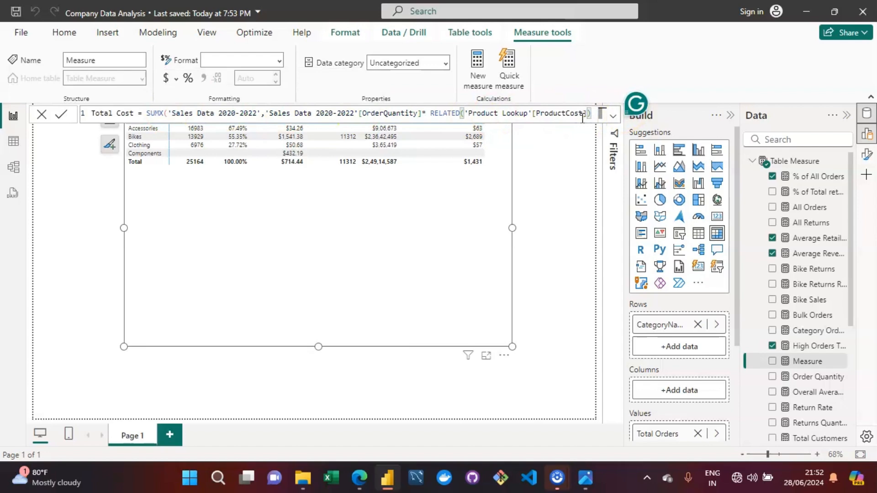
{"action": "key", "text": "Return"}
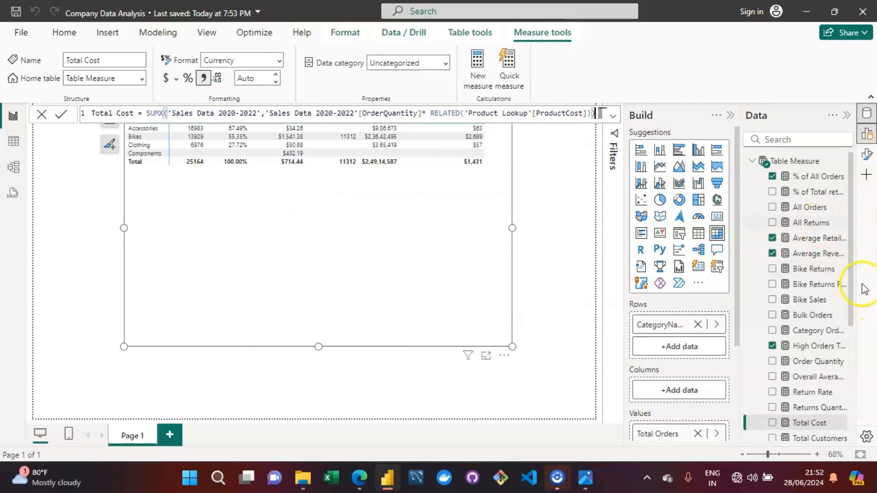
Add the Total Cost measure to the table visual.
{"action": "left_click", "coordinate": [790, 425]}
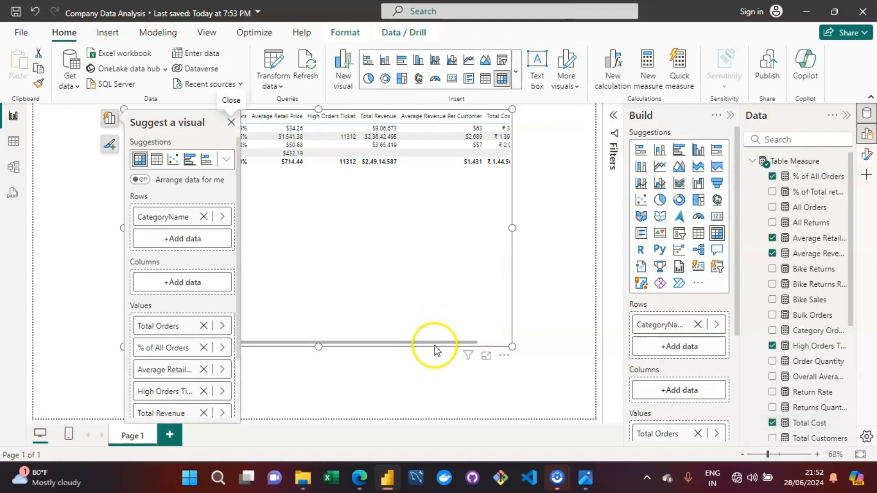
{"action": "left_click_drag", "start_coordinate": [434, 342], "coordinate": [493, 343]}
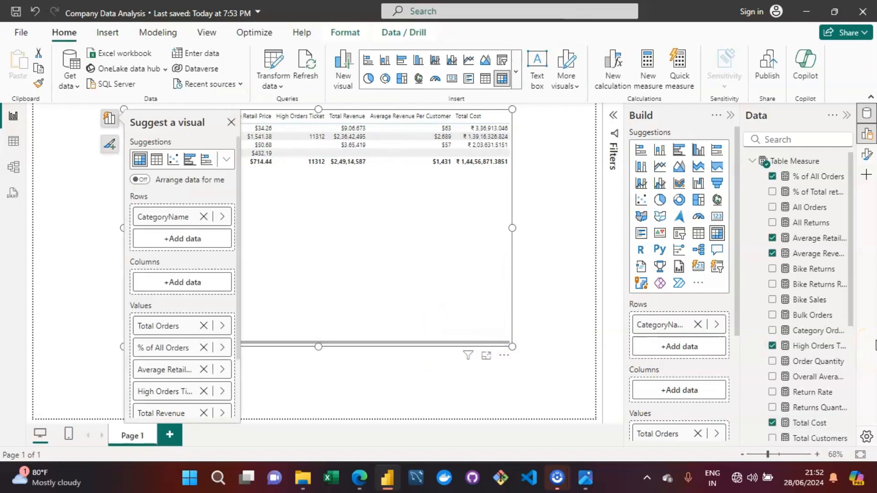
Format Total Cost as currency with 0 decimal places.
{"action": "left_click", "coordinate": [810, 423]}
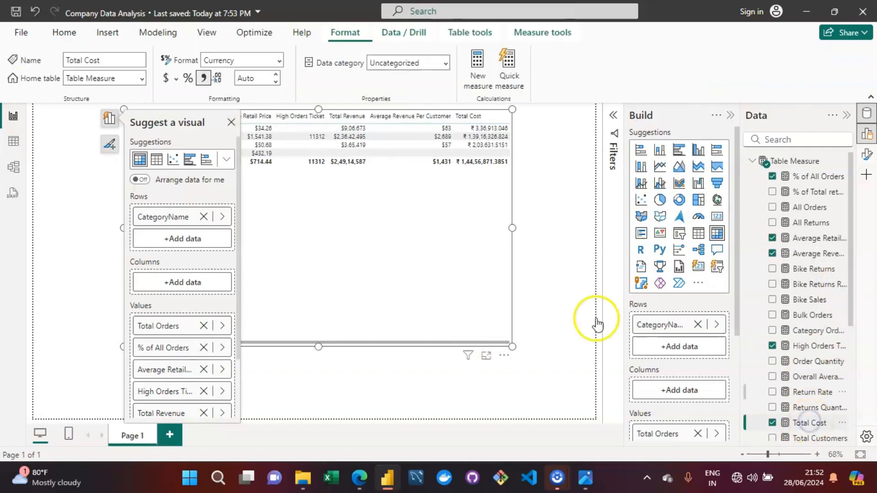
{"action": "left_click", "coordinate": [164, 80]}
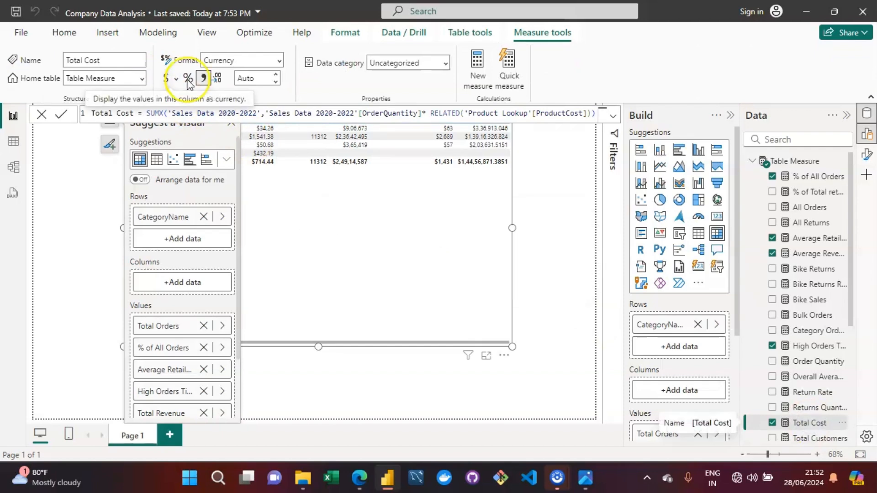
{"action": "left_click", "coordinate": [250, 79]}
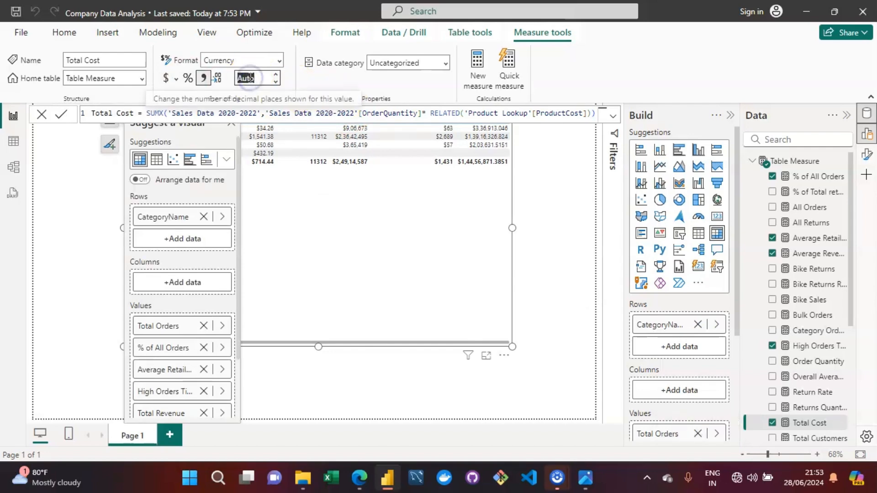
{"action": "type", "text": "0"}
{"action": "key", "text": "Return"}
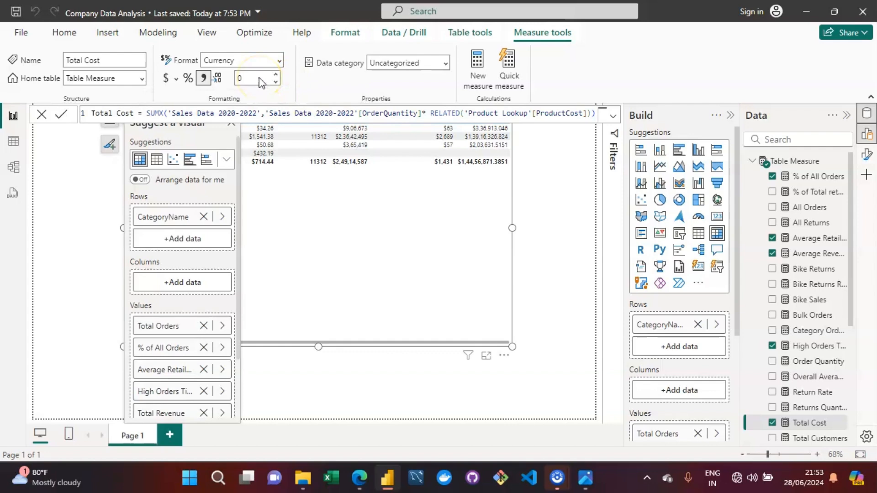
{"action": "type", "text": "0"}
{"action": "key", "text": "Return"}
{"action": "left_click", "coordinate": [444, 233]}
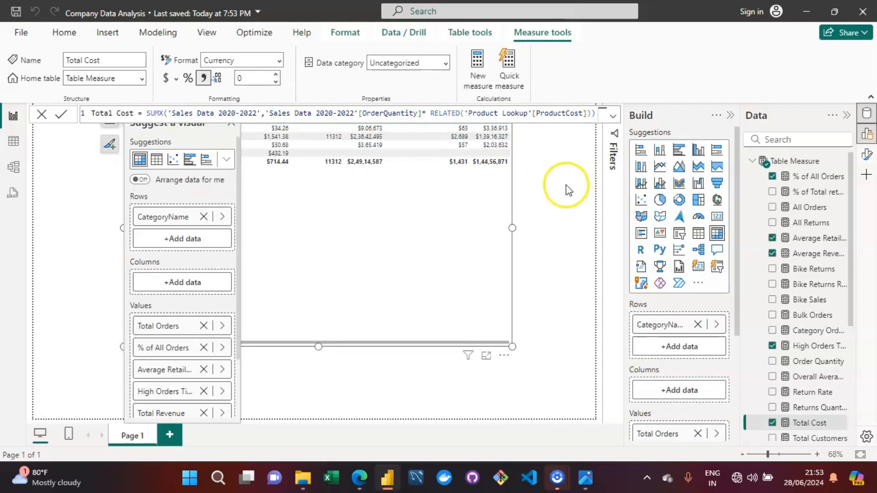
{"action": "left_click", "coordinate": [416, 222]}
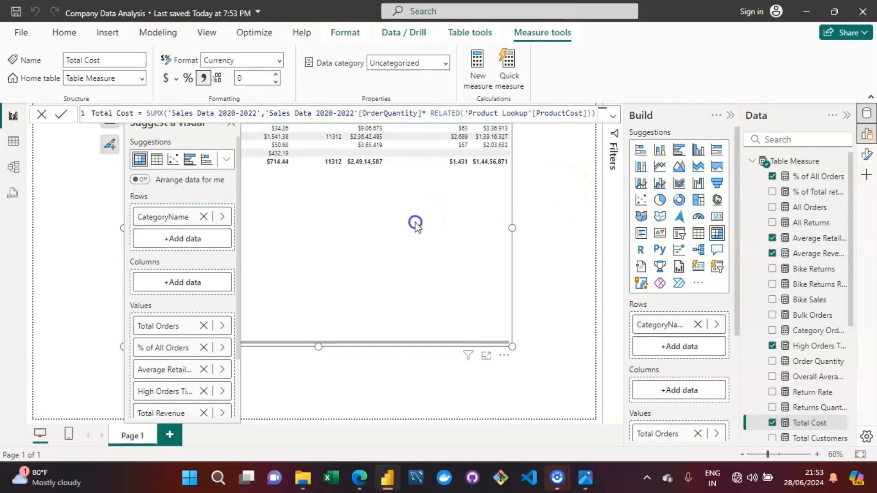
{"action": "left_click", "coordinate": [547, 144]}
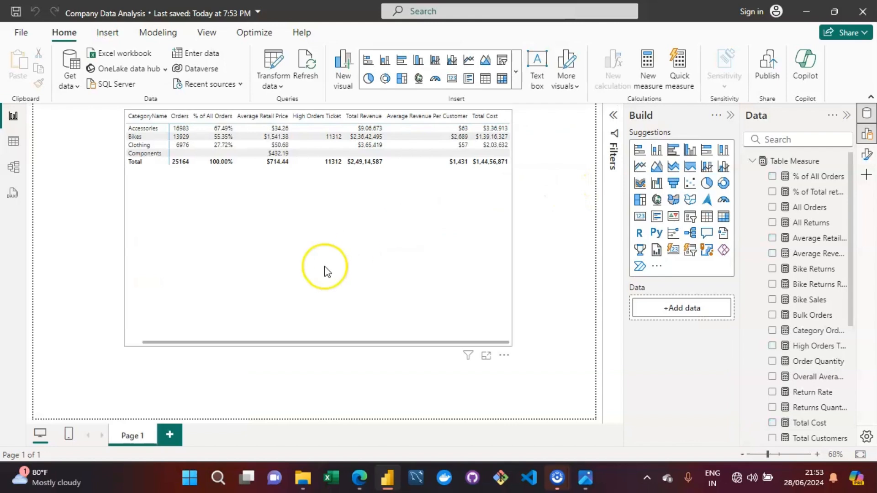
{"action": "left_click", "coordinate": [324, 268]}
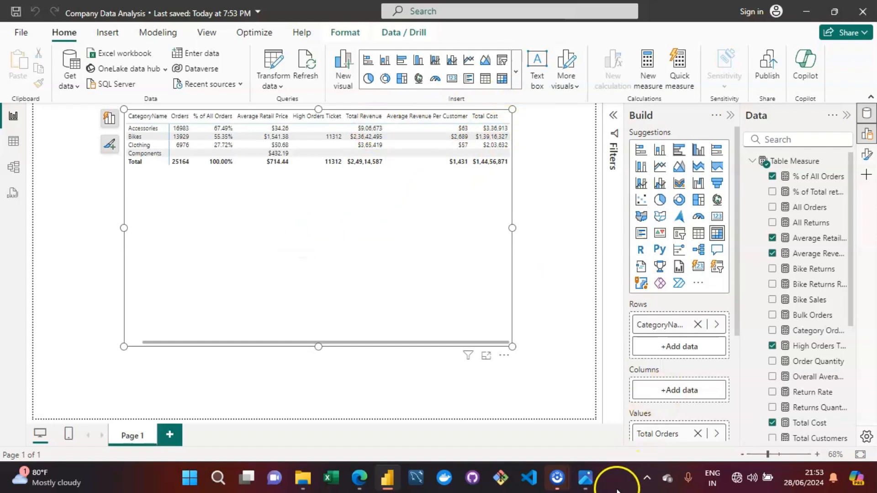
Switch to the assignment image to review the Key Objectives, then return to the report.
{"action": "left_click", "coordinate": [586, 477]}
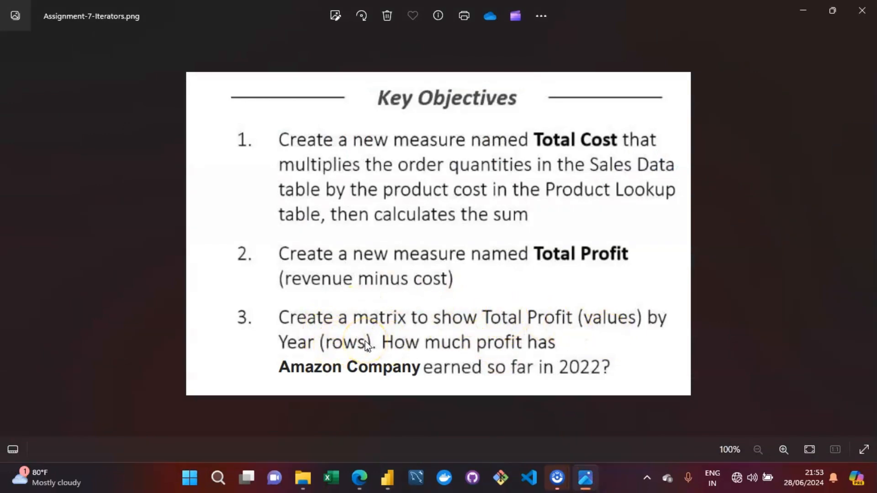
{"action": "left_click", "coordinate": [589, 485]}
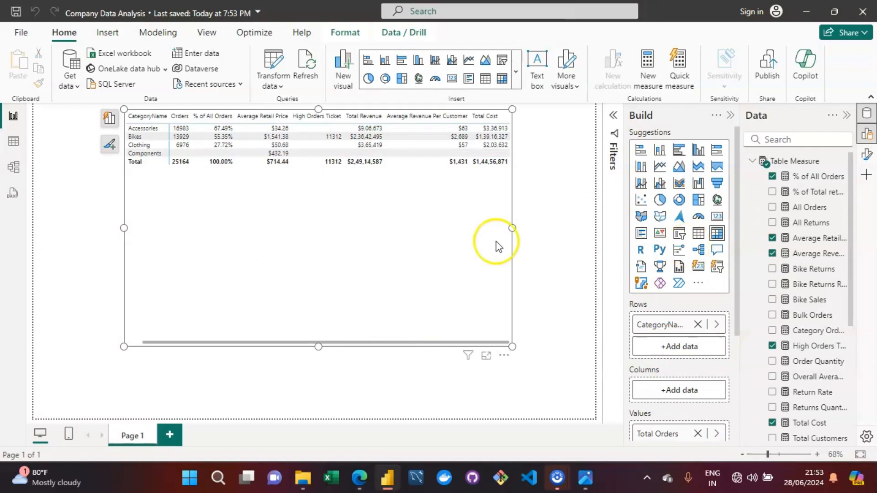
{"action": "left_click", "coordinate": [431, 238]}
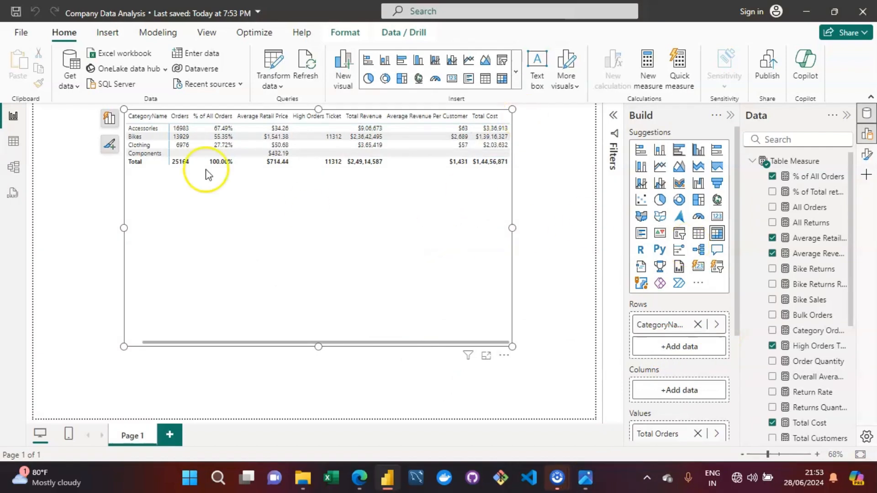
Replace CategoryName in the table's rows with the Year field from Calendar Lookup.
{"action": "left_click", "coordinate": [109, 122]}
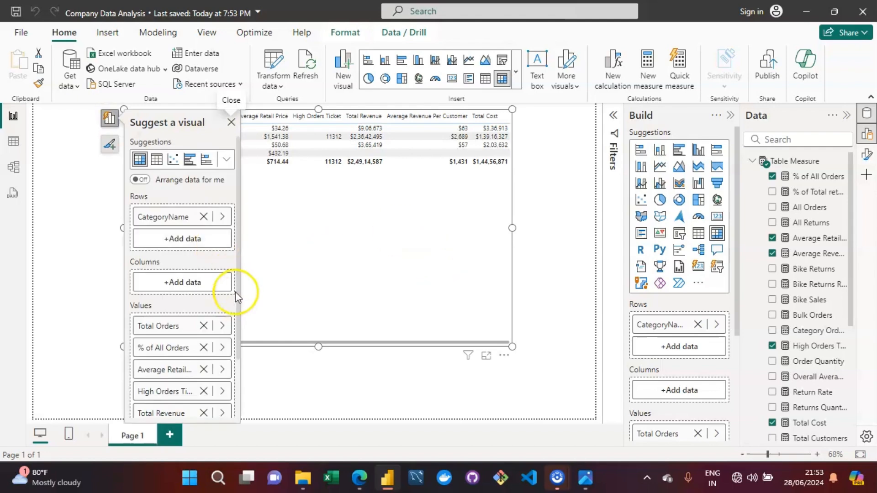
{"action": "left_click", "coordinate": [206, 216]}
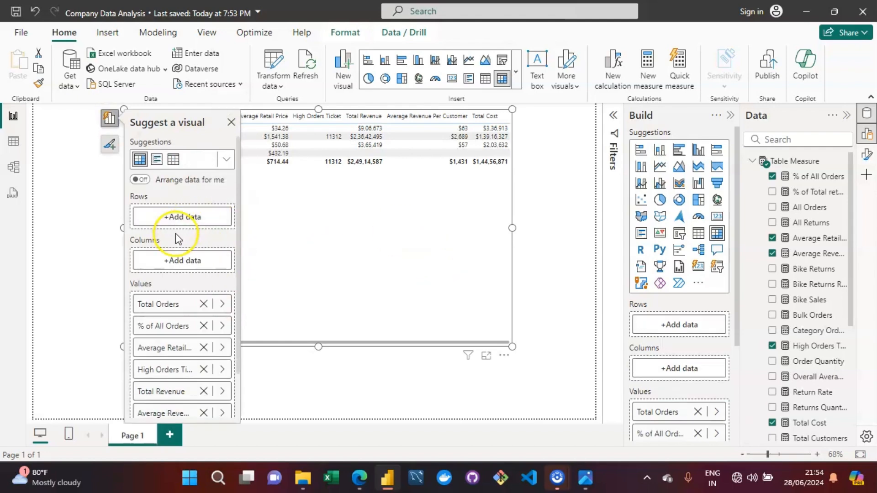
{"action": "left_click", "coordinate": [183, 218]}
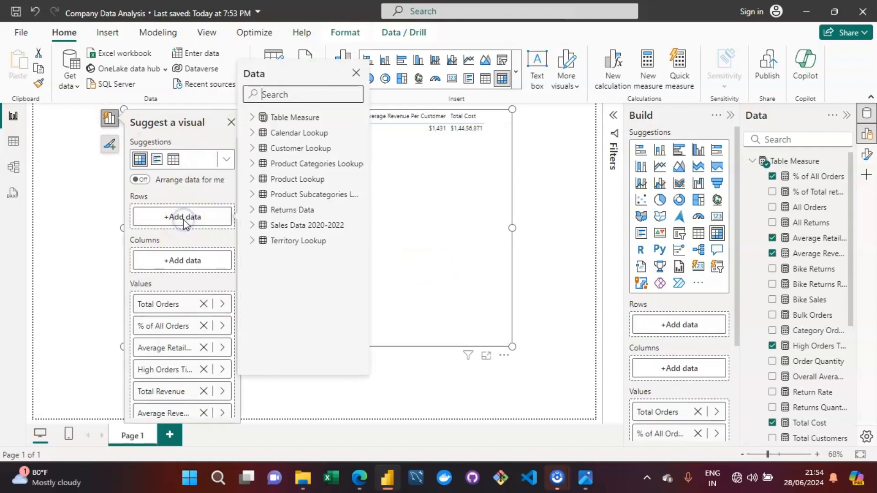
{"action": "left_click", "coordinate": [252, 133]}
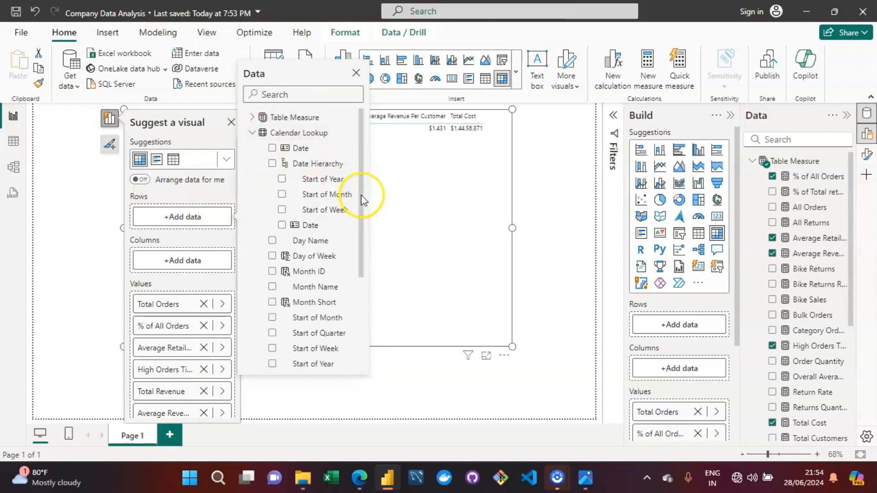
{"action": "left_click_drag", "start_coordinate": [362, 200], "coordinate": [360, 260]}
{"action": "left_click", "coordinate": [300, 286]}
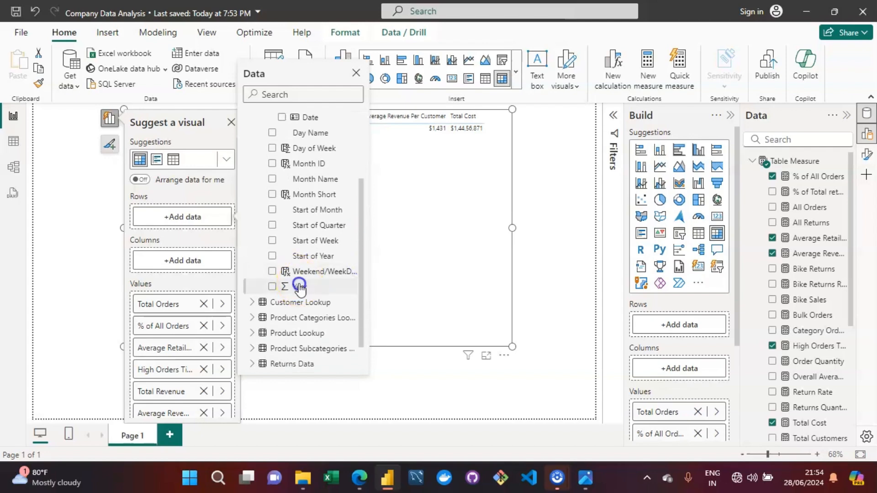
Close the field picker and suggestion pane, then review the assignment's Key Objectives image and return to the report.
{"action": "left_click", "coordinate": [582, 155]}
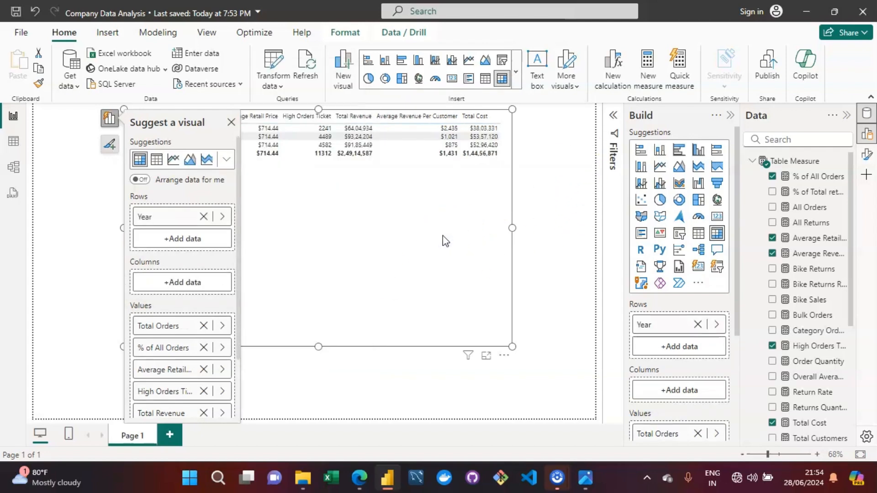
{"action": "left_click", "coordinate": [232, 122]}
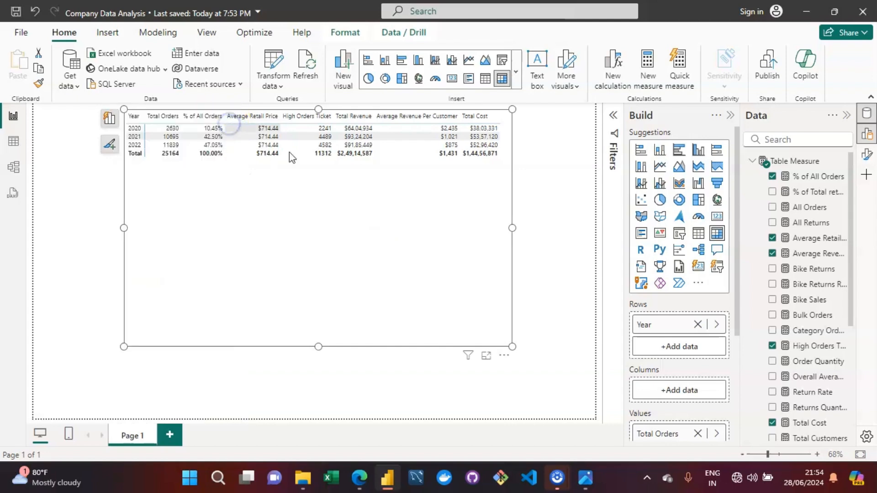
{"action": "left_click", "coordinate": [382, 229]}
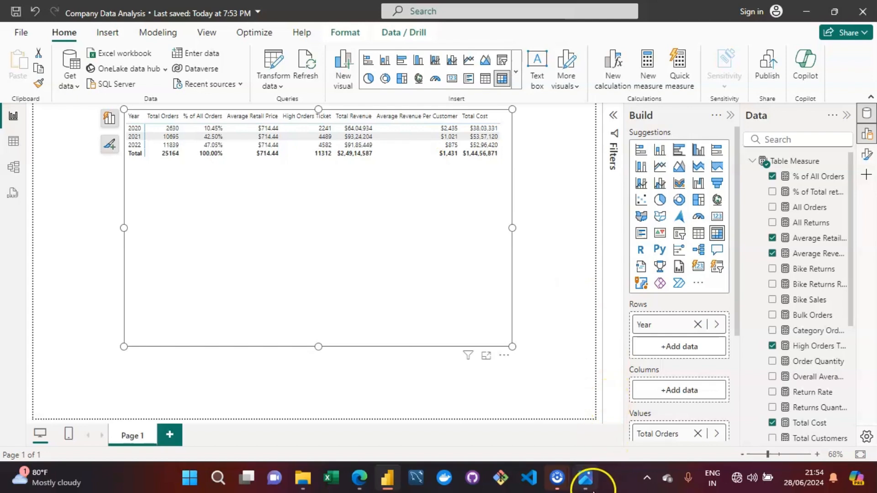
{"action": "left_click", "coordinate": [585, 478]}
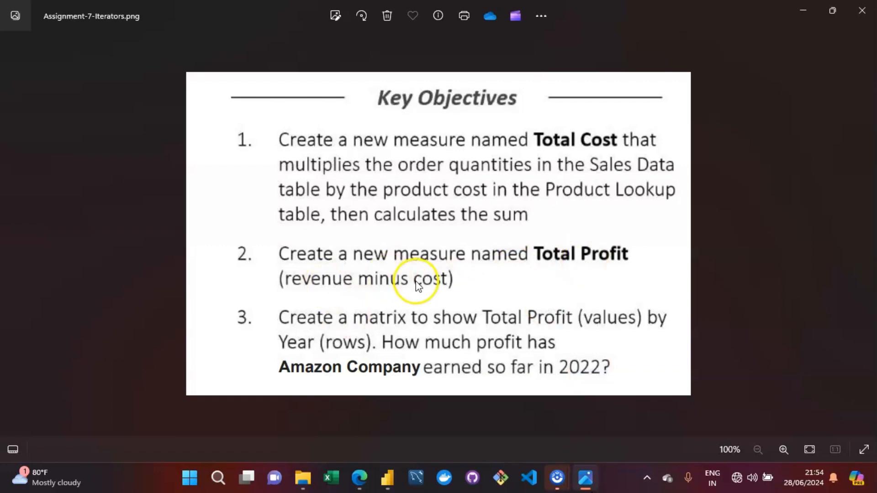
{"action": "left_click", "coordinate": [585, 477]}
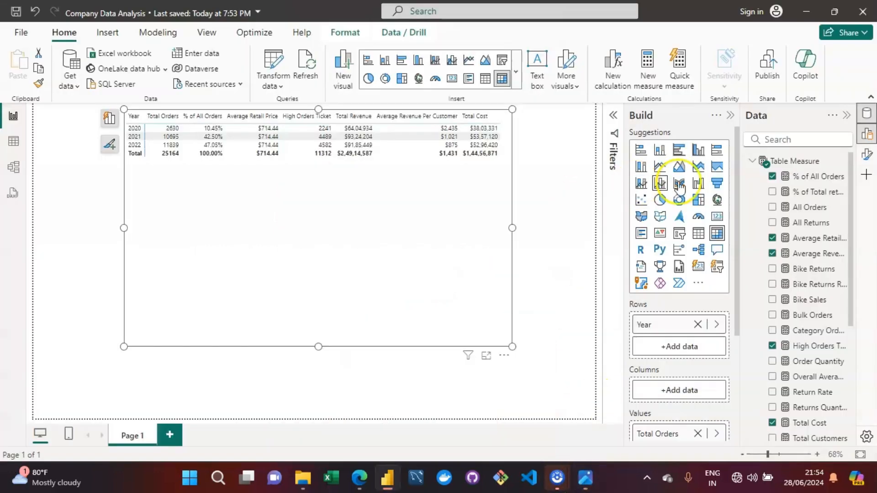
Create a new measure in Table Measure named Total Profit equal to [Total Revenue] - [Total Cost].
{"action": "left_click", "coordinate": [790, 175]}
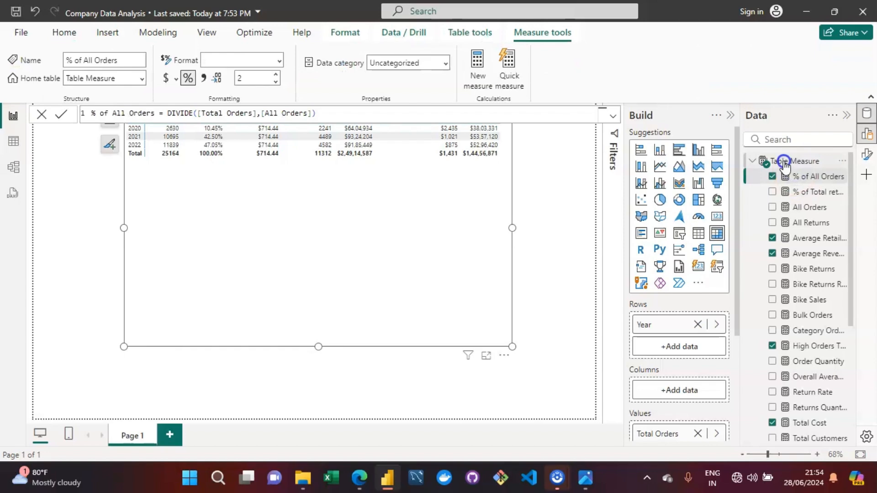
{"action": "left_click", "coordinate": [784, 164]}
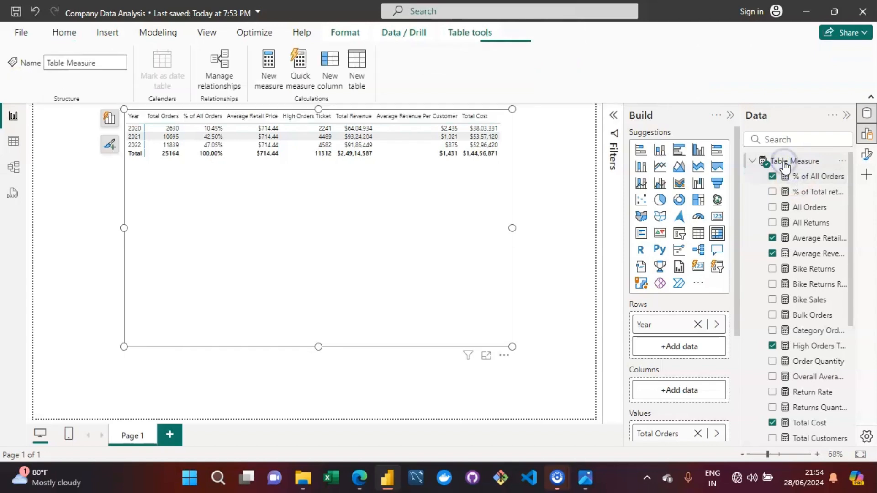
{"action": "left_click", "coordinate": [282, 72]}
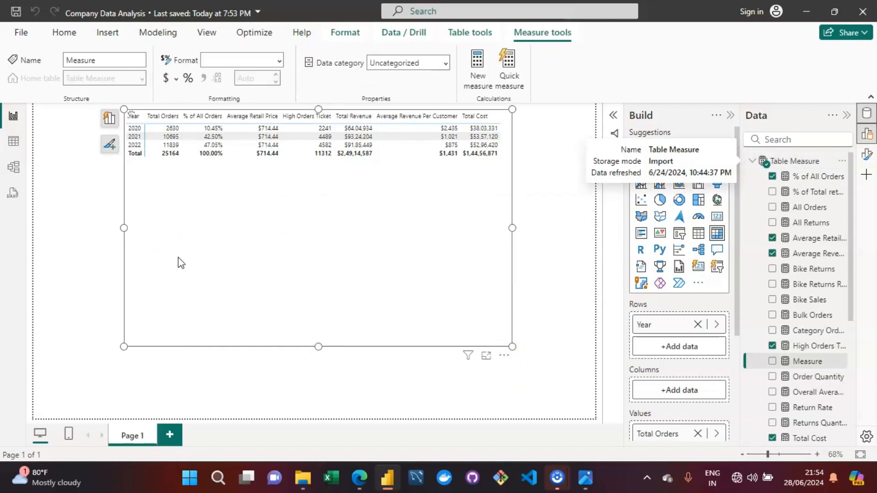
{"action": "key", "text": "Left"}
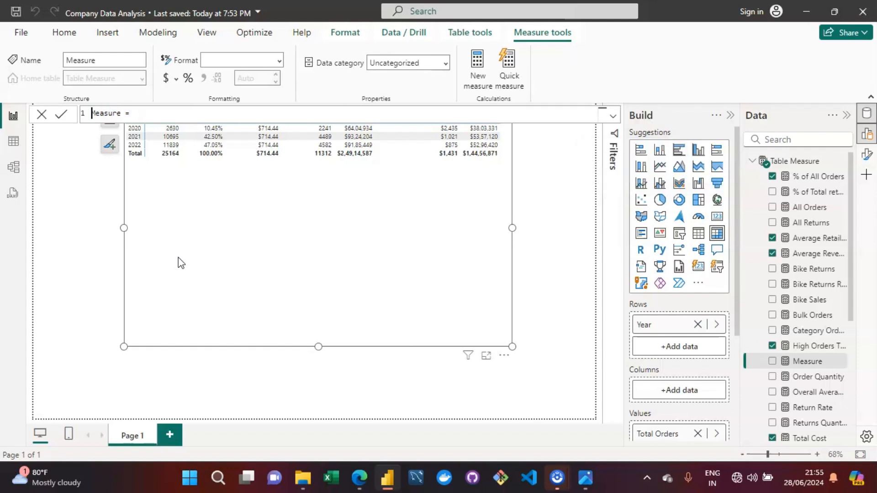
{"action": "key", "text": "Right"}
{"action": "key", "text": "Right"}
{"action": "key", "text": "Right"}
{"action": "key", "text": "Right"}
{"action": "key", "text": "Right"}
{"action": "key", "text": "Right"}
{"action": "key", "text": "Right"}
{"action": "key", "text": "BackSpace"}
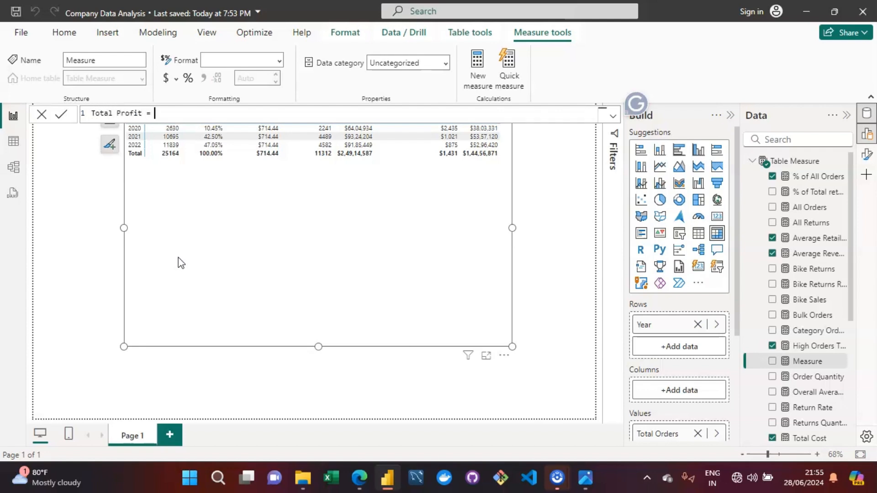
{"action": "type", "text": "["}
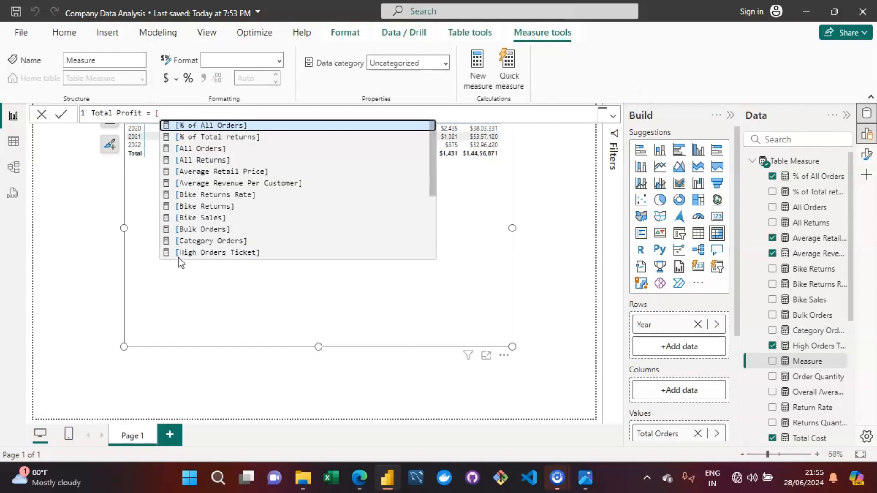
{"action": "type", "text": "t"}
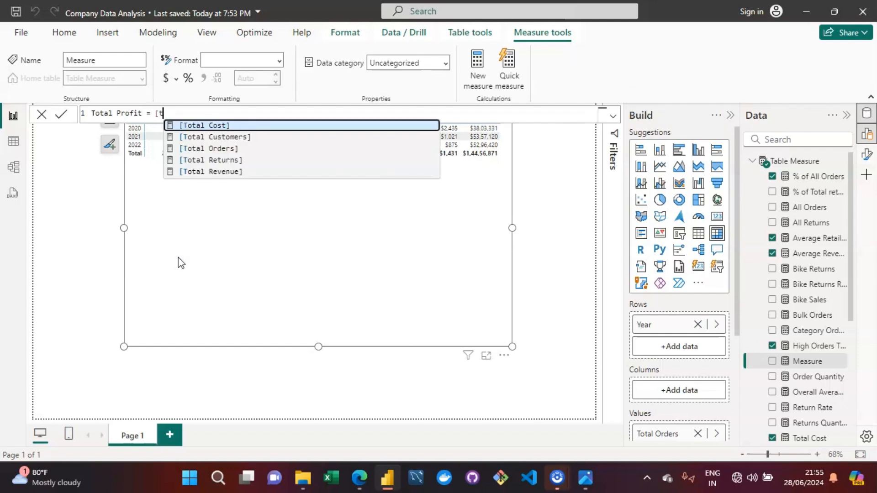
{"action": "key", "text": "Down"}
{"action": "key", "text": "Down"}
{"action": "key", "text": "Down"}
{"action": "key", "text": "Down"}
{"action": "key", "text": "Tab"}
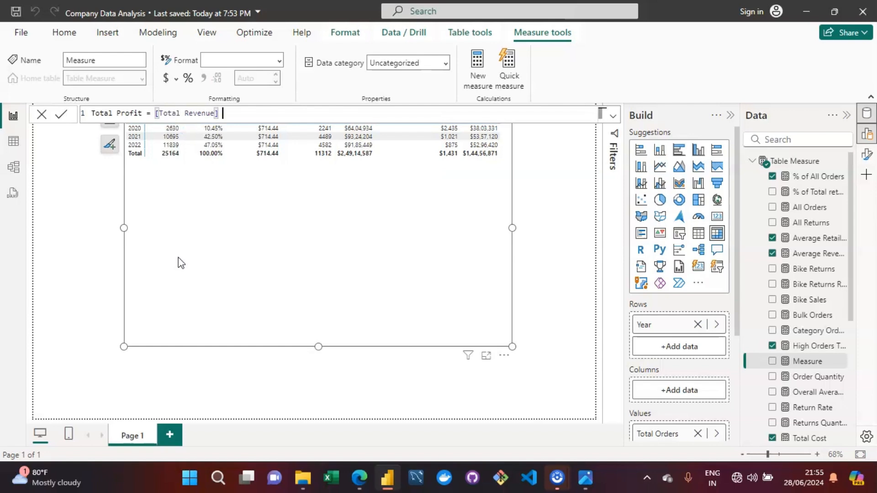
{"action": "type", "text": "-["}
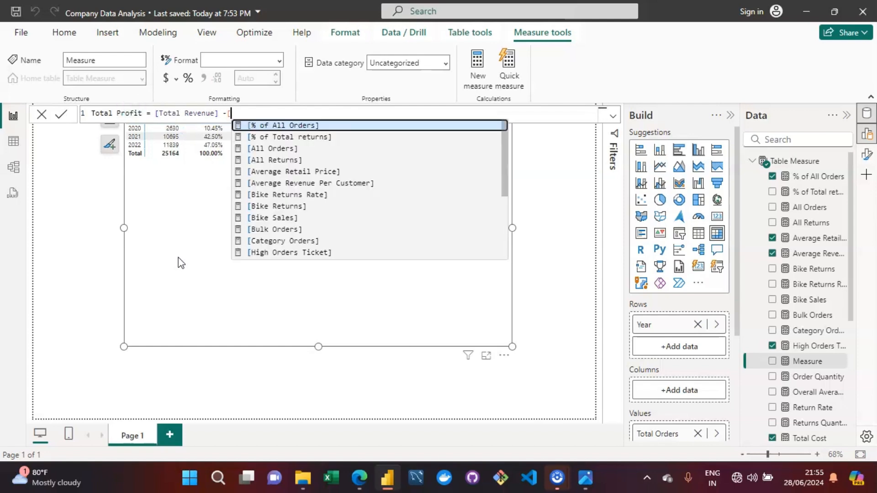
{"action": "type", "text": "tota"}
{"action": "key", "text": "Tab"}
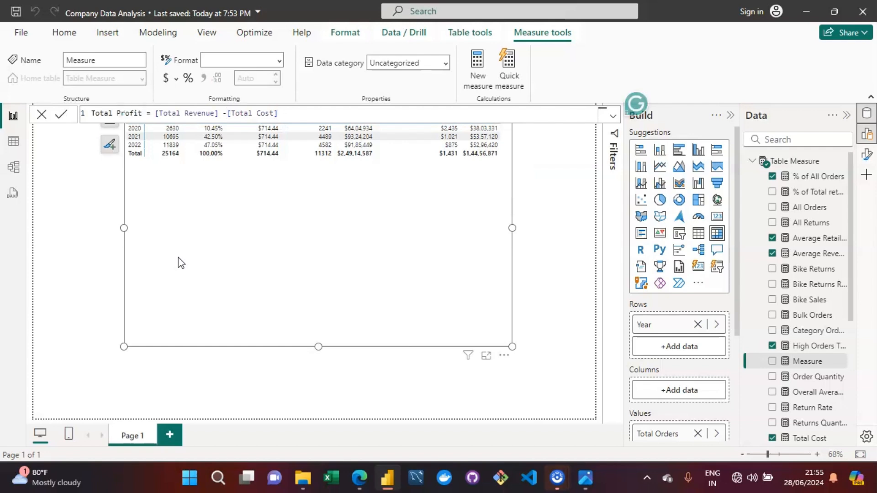
{"action": "key", "text": "Return"}
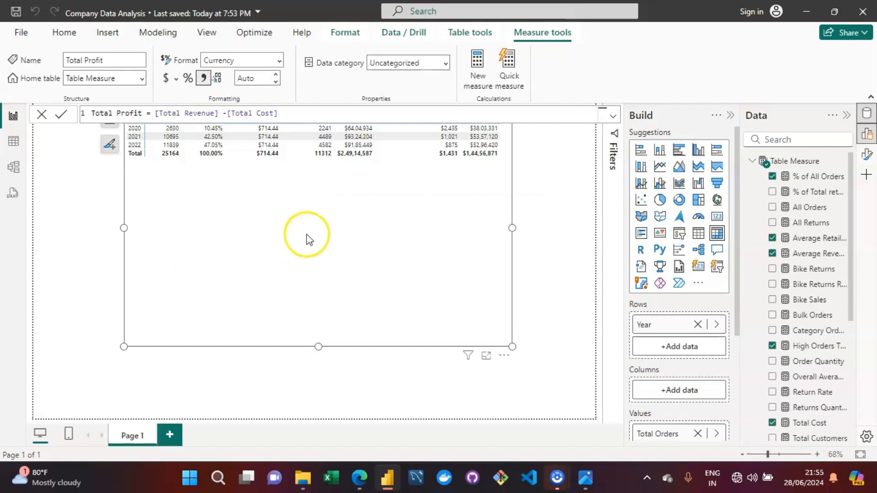
Add Total Profit to the table visual.
{"action": "left_click", "coordinate": [299, 114]}
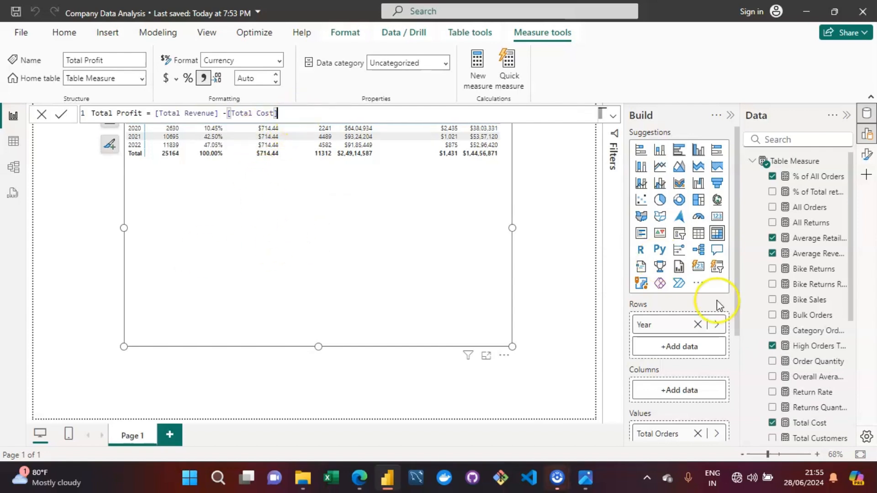
{"action": "left_click_drag", "start_coordinate": [850, 307], "coordinate": [462, 257]}
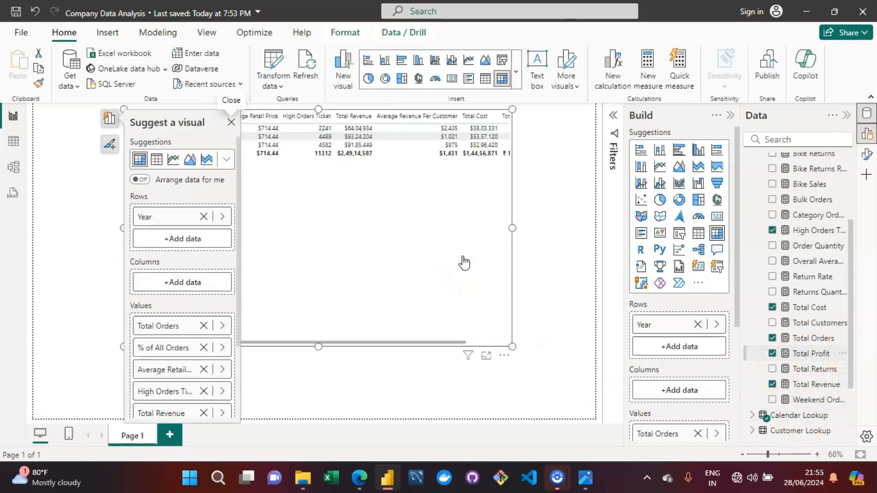
Remove every measure from the table's values, leaving only Year in the rows.
{"action": "left_click", "coordinate": [203, 326]}
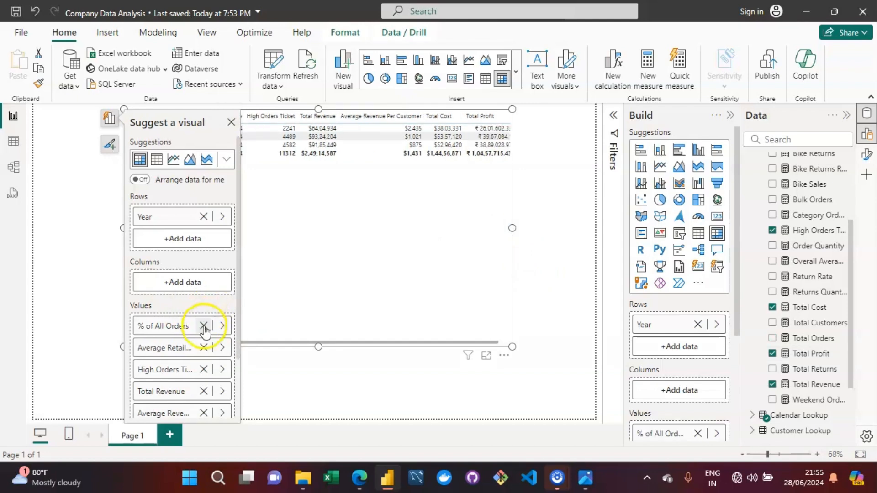
{"action": "left_click", "coordinate": [203, 326]}
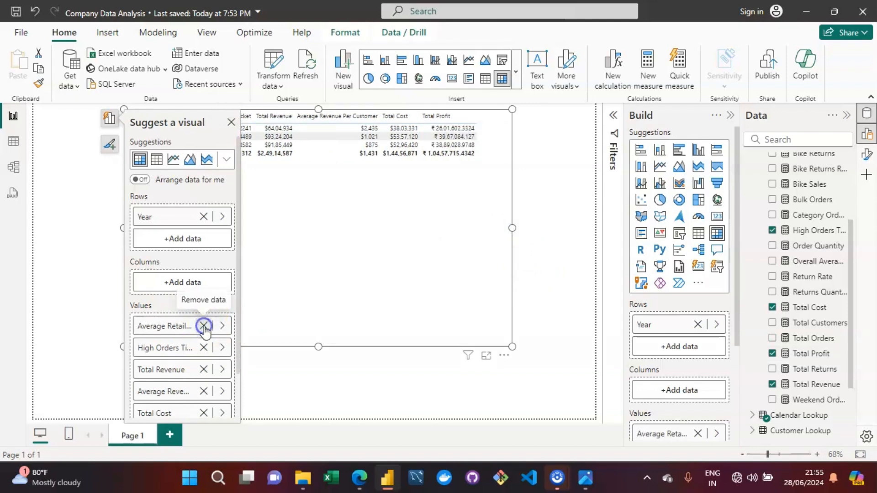
{"action": "left_click", "coordinate": [203, 326]}
{"action": "left_click", "coordinate": [203, 326]}
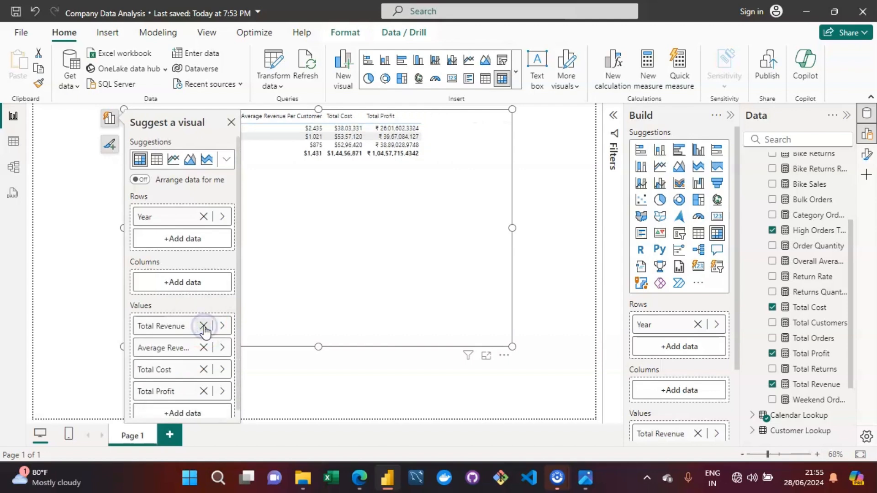
{"action": "left_click", "coordinate": [203, 325]}
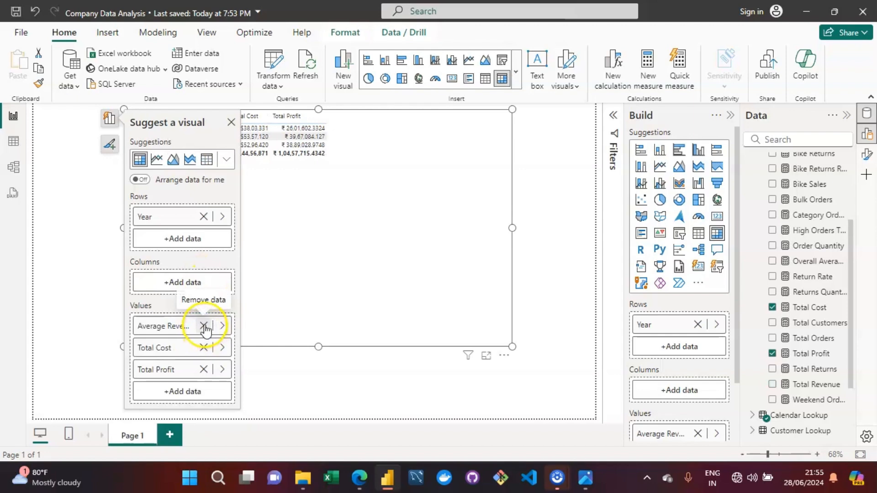
{"action": "left_click", "coordinate": [204, 325]}
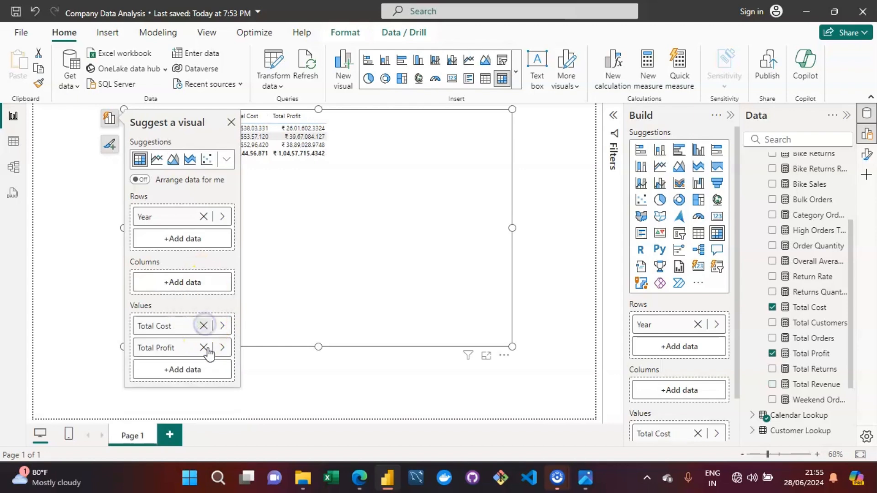
{"action": "left_click", "coordinate": [203, 326]}
{"action": "left_click", "coordinate": [204, 326]}
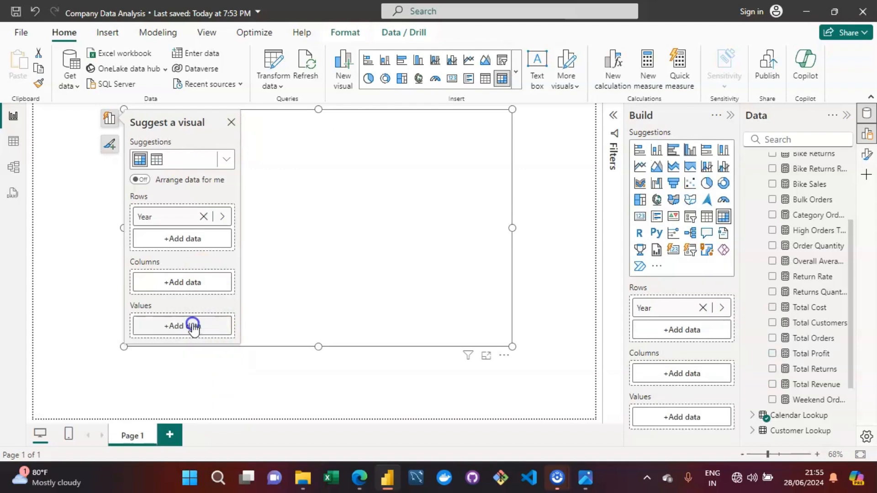
Add Total Revenue, Total Cost and Total Profit from Table Measure to the table's values.
{"action": "left_click", "coordinate": [201, 327]}
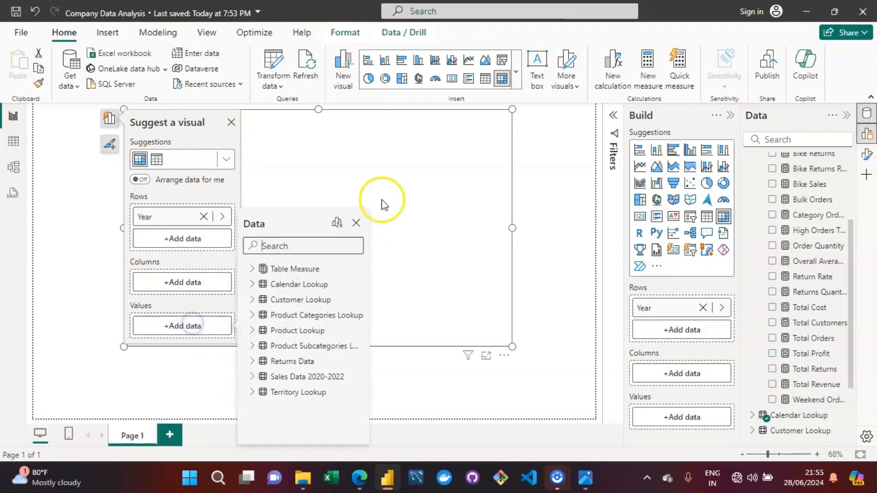
{"action": "left_click", "coordinate": [252, 269]}
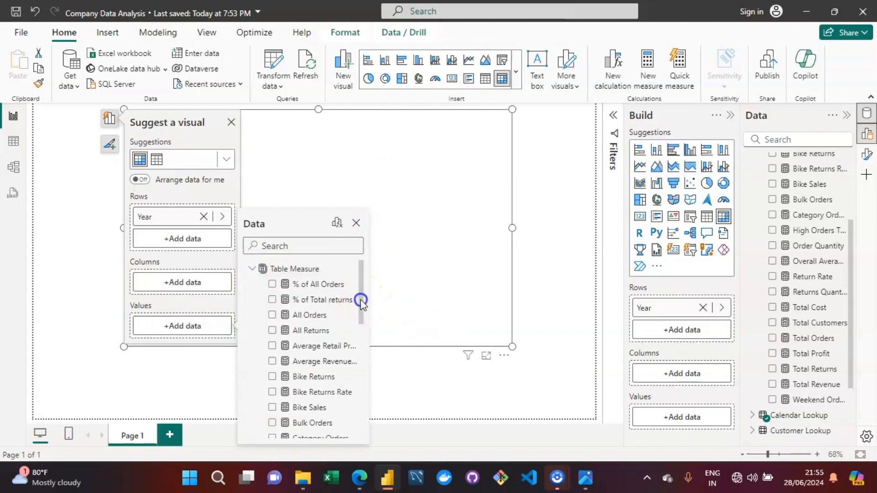
{"action": "left_click_drag", "start_coordinate": [360, 299], "coordinate": [364, 382]}
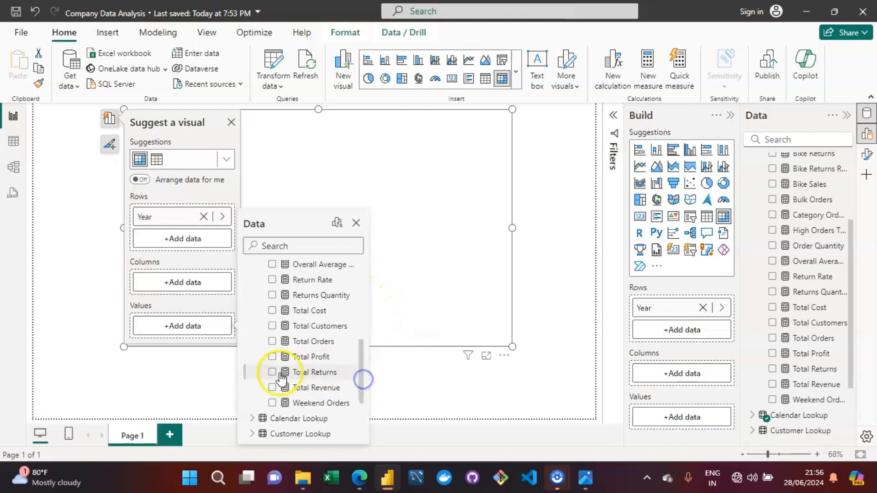
{"action": "left_click", "coordinate": [272, 388]}
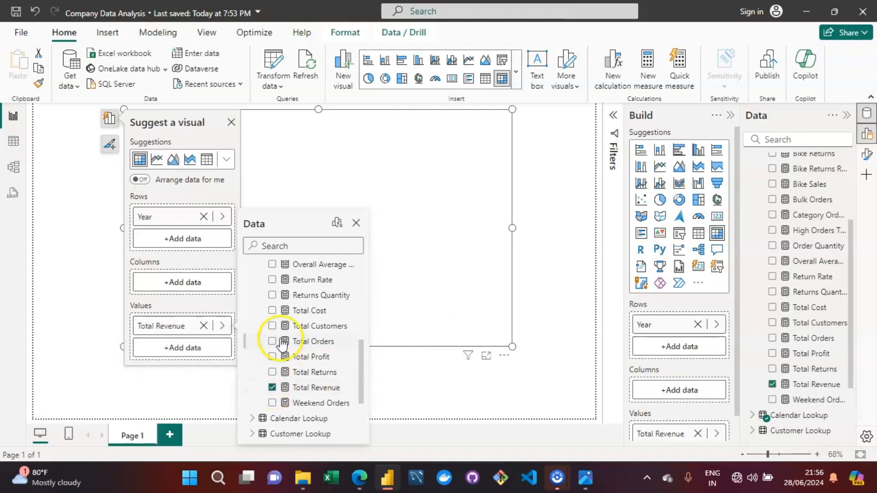
{"action": "left_click", "coordinate": [272, 311]}
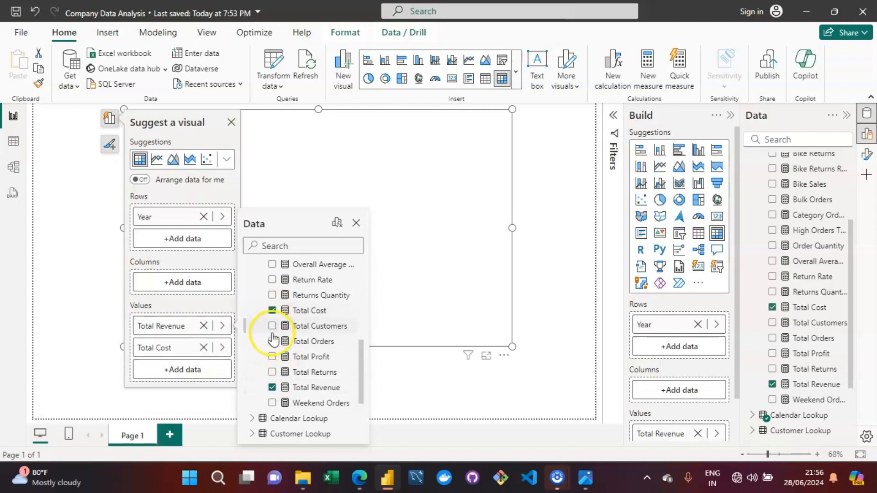
{"action": "left_click", "coordinate": [272, 357]}
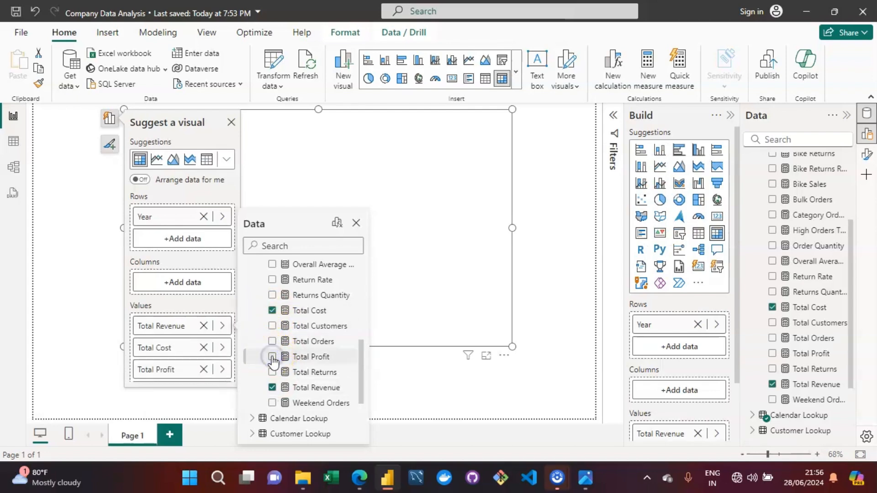
{"action": "left_click", "coordinate": [579, 165]}
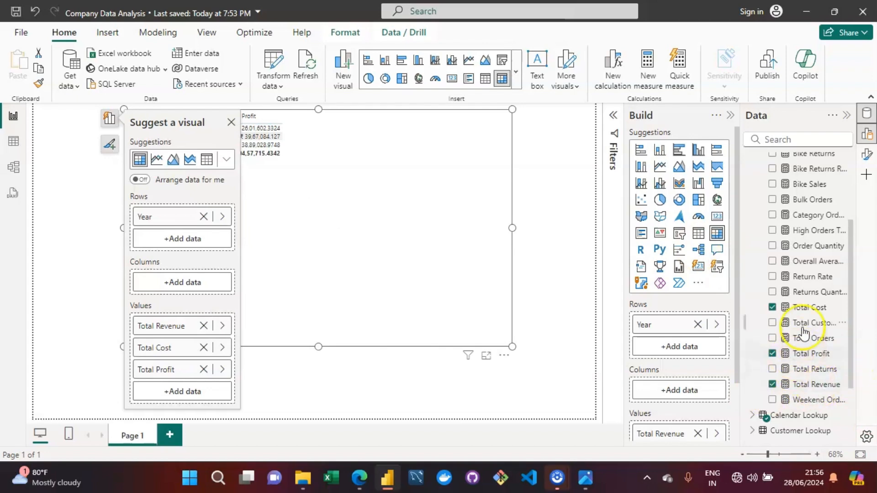
Apply the dollar currency format to the Total Cost and Total Profit measures.
{"action": "left_click", "coordinate": [799, 311]}
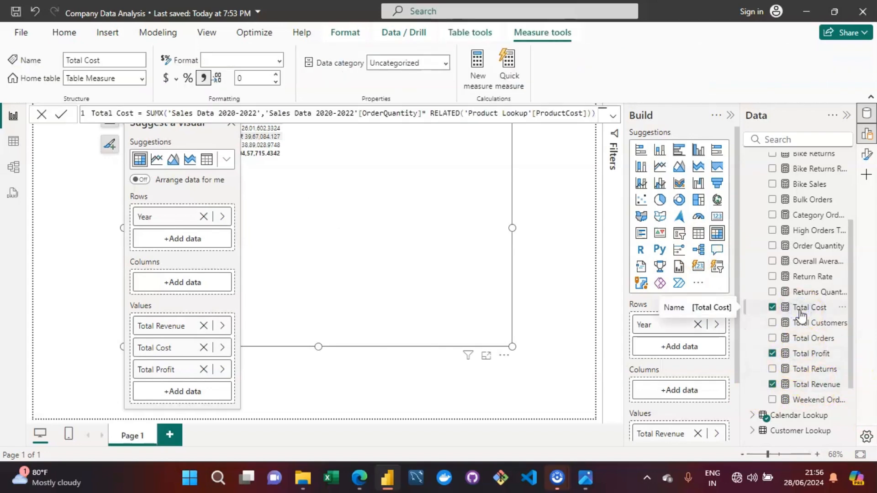
{"action": "left_click", "coordinate": [167, 80]}
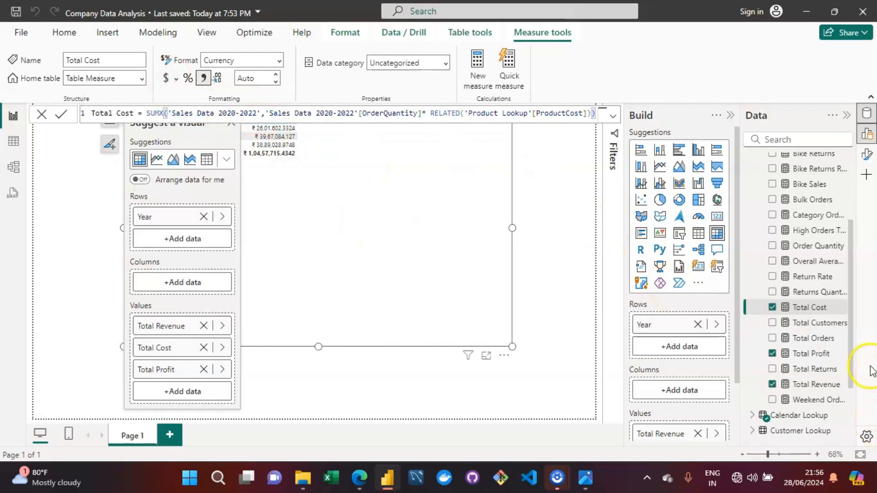
{"action": "left_click", "coordinate": [803, 357]}
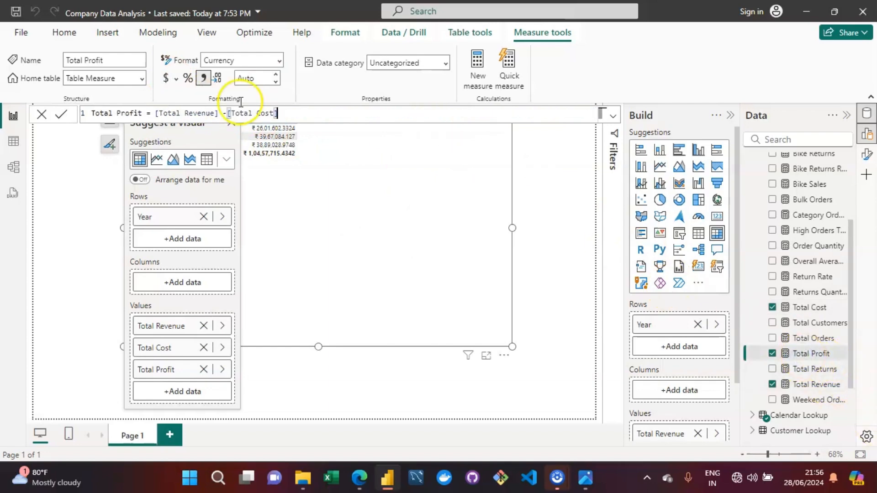
{"action": "left_click", "coordinate": [167, 81]}
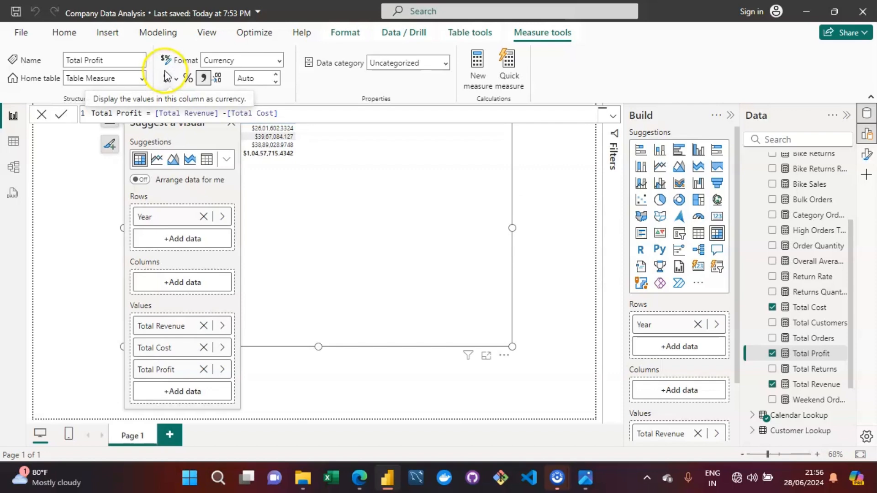
Set the Total Profit measure's decimal places to 0.
{"action": "left_click", "coordinate": [258, 78]}
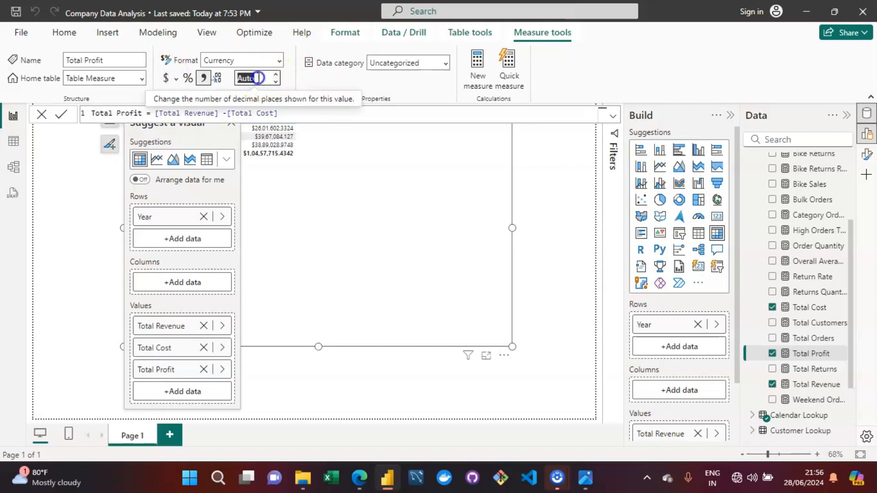
{"action": "type", "text": "0"}
{"action": "key", "text": "Return"}
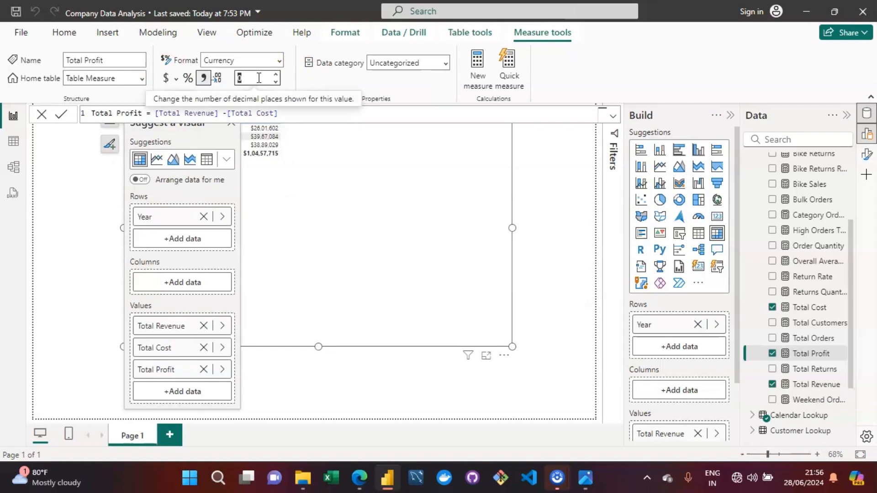
{"action": "left_click", "coordinate": [565, 208]}
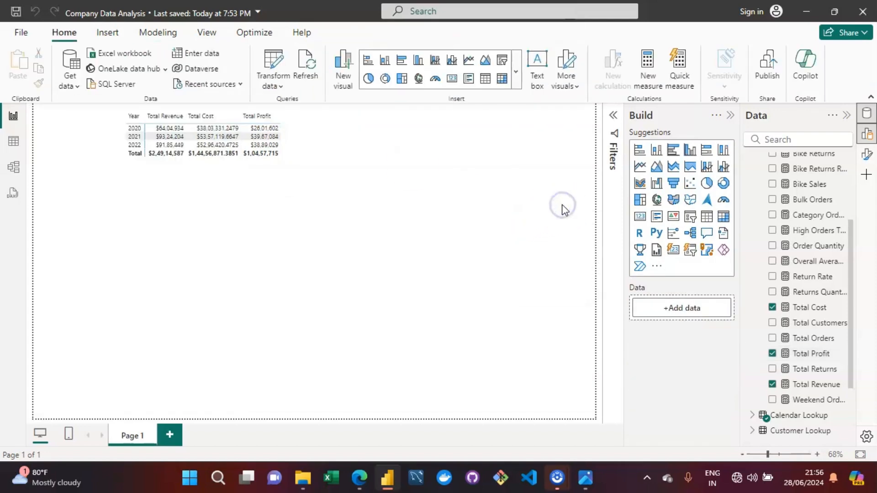
Set the Total Cost measure's decimal places to 0.
{"action": "left_click", "coordinate": [253, 226]}
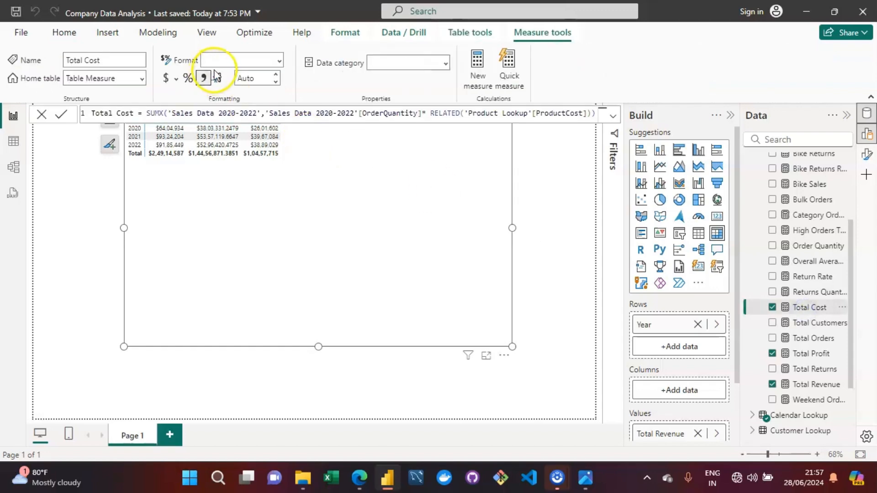
{"action": "left_click", "coordinate": [247, 78]}
{"action": "left_click", "coordinate": [249, 80]}
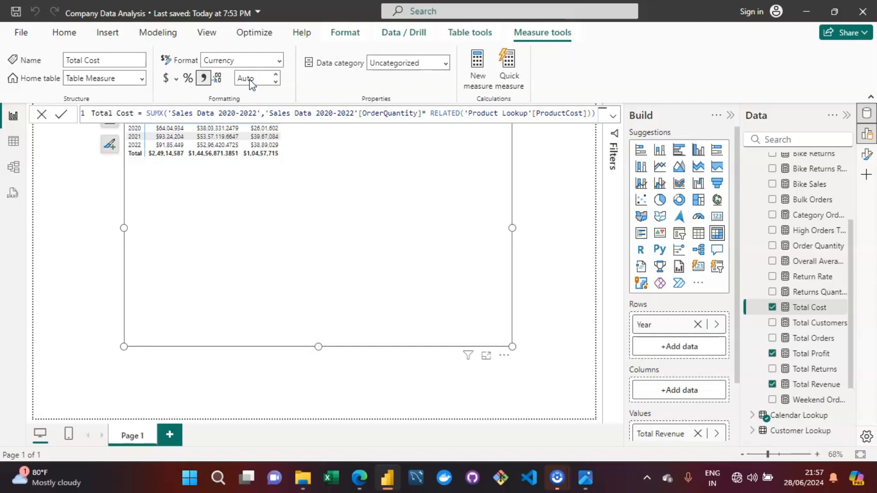
{"action": "key", "text": "Return"}
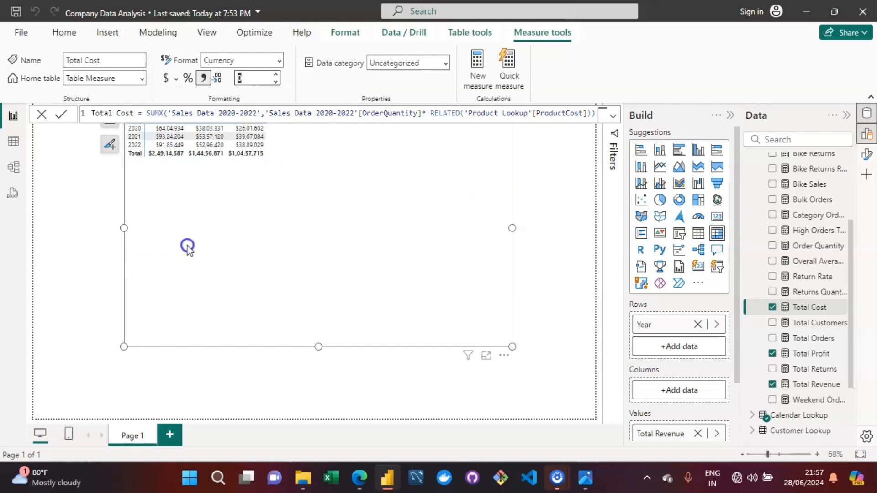
{"action": "left_click", "coordinate": [187, 245]}
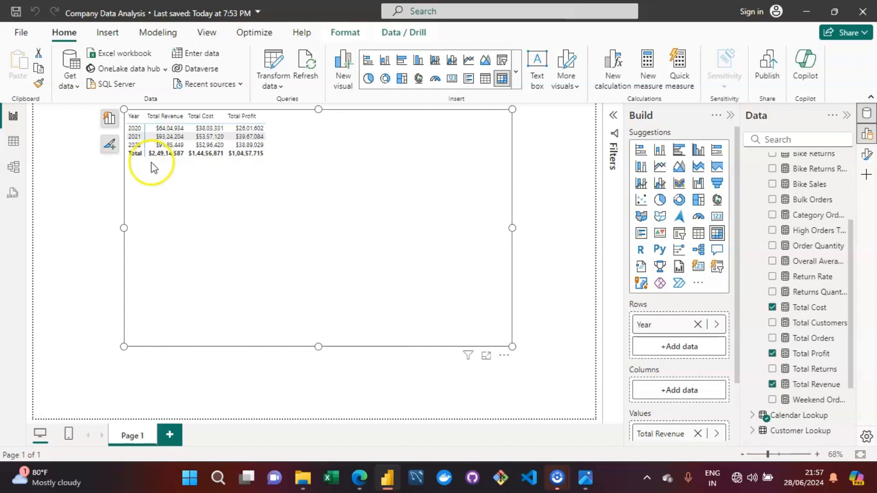
Review the assignment's key objectives image and compare them with the table.
{"action": "left_click", "coordinate": [586, 478]}
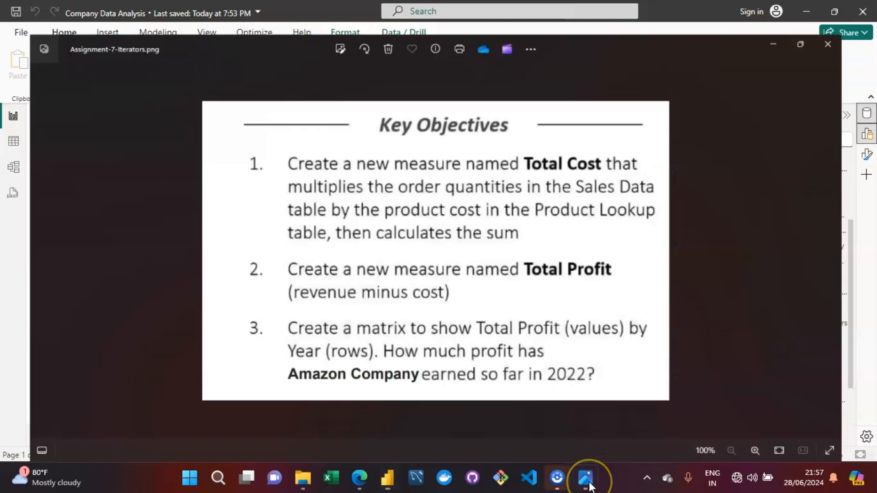
{"action": "left_click", "coordinate": [589, 485]}
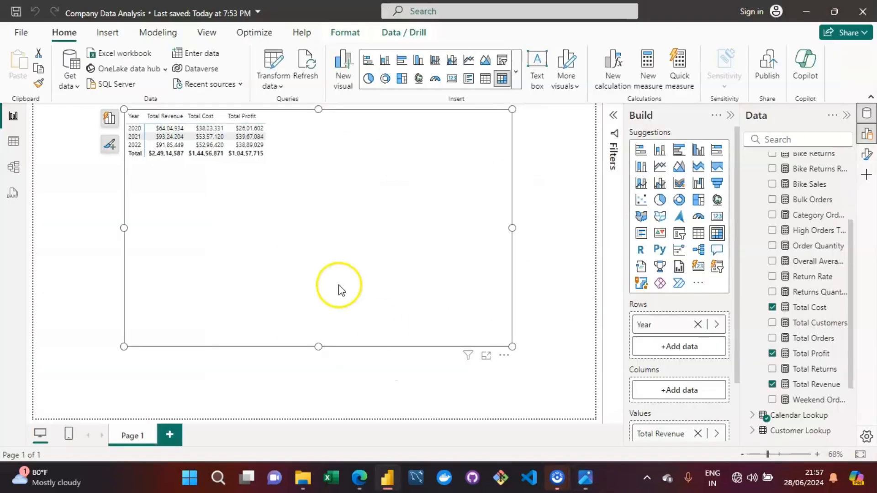
{"action": "left_click", "coordinate": [339, 285]}
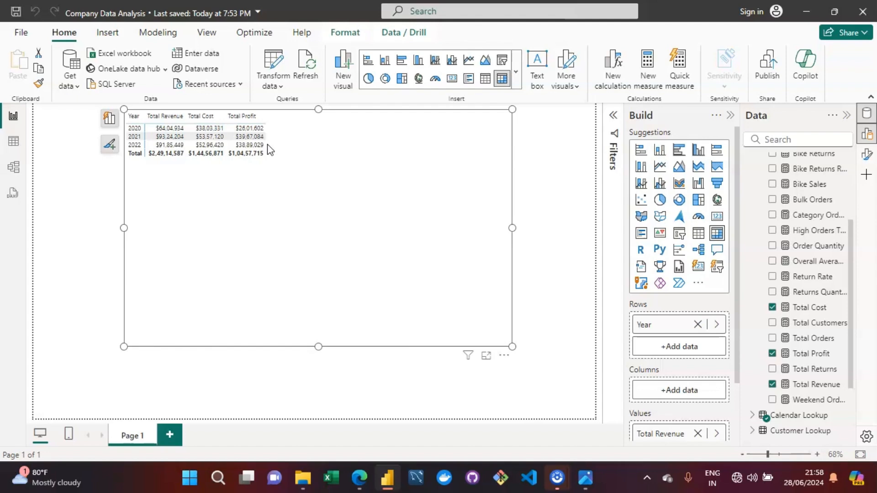
{"action": "left_click_drag", "start_coordinate": [849, 292], "coordinate": [844, 190]}
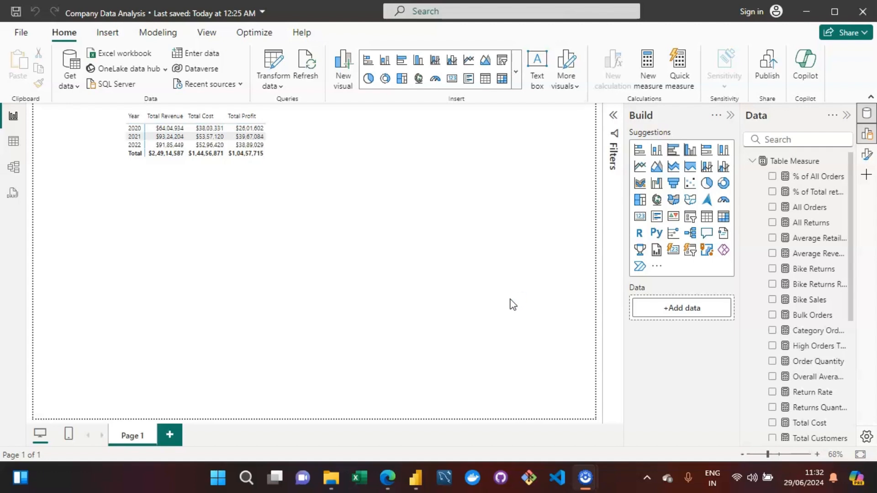
Add a text note on the canvas reading 'Time Intelligence Patterns ---for calculation of Common Date Based Comparisons'.
{"action": "left_click", "coordinate": [501, 251]}
{"action": "left_click", "coordinate": [565, 194]}
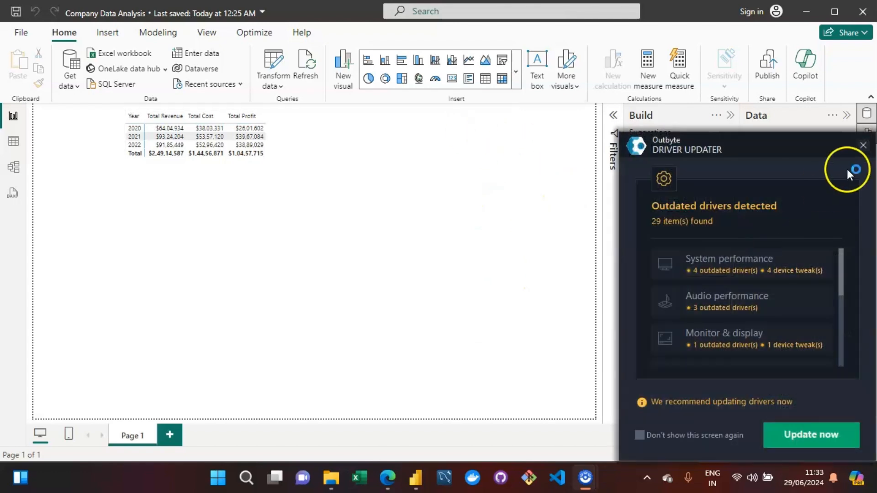
{"action": "left_click", "coordinate": [863, 145]}
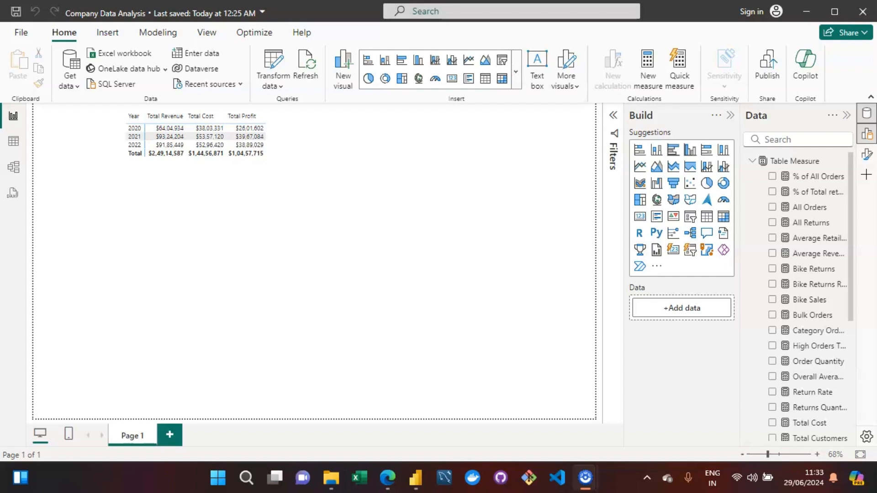
{"action": "type", "text": "Timr"}
{"action": "type", "text": "e Inye"}
{"action": "key", "text": "BackSpace"}
{"action": "key", "text": "BackSpace"}
{"action": "type", "text": "tellige"}
{"action": "type", "text": "nce P"}
{"action": "type", "text": "ern"}
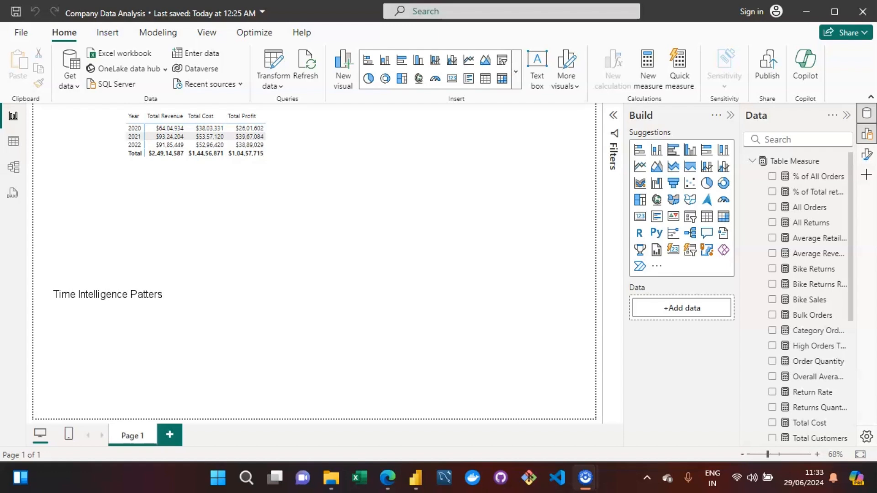
{"action": "key", "text": "BackSpace"}
{"action": "type", "text": "ns ---Cal"}
{"action": "key", "text": "BackSpace"}
{"action": "key", "text": "BackSpace"}
{"action": "key", "text": "BackSpace"}
{"action": "type", "text": "for calculation of"}
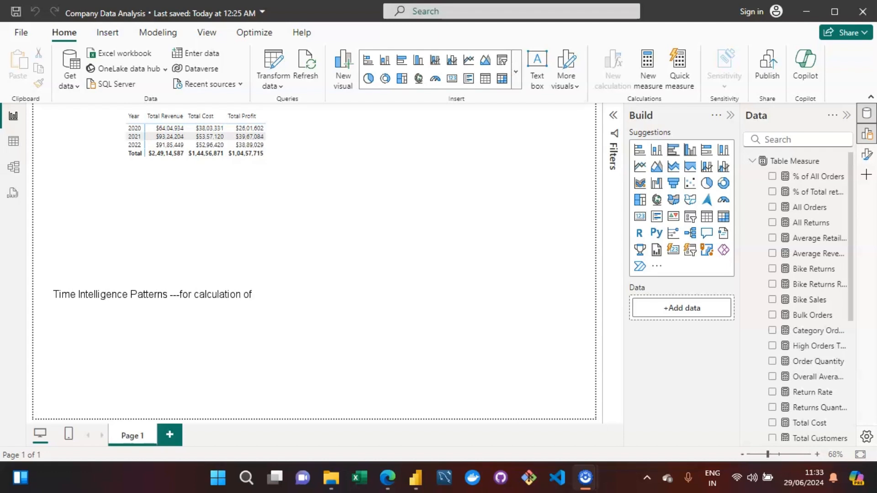
{"action": "type", "text": " Common Date B"}
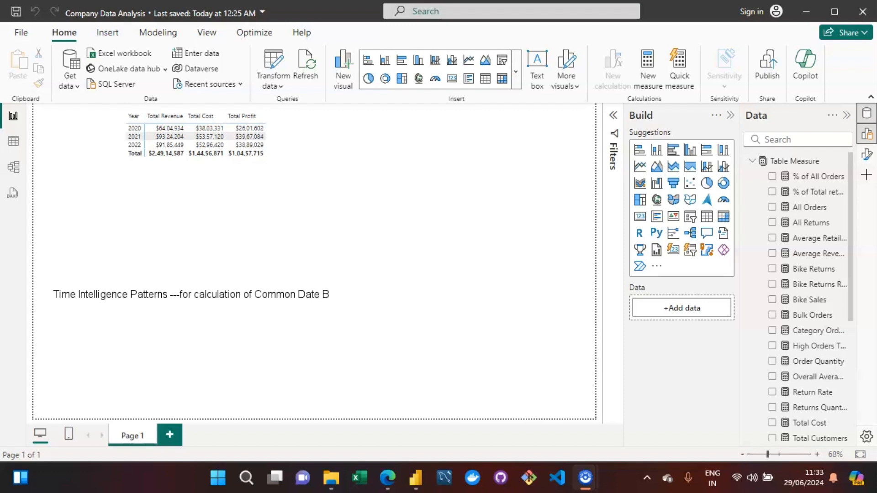
{"action": "type", "text": "ased Comparisons"}
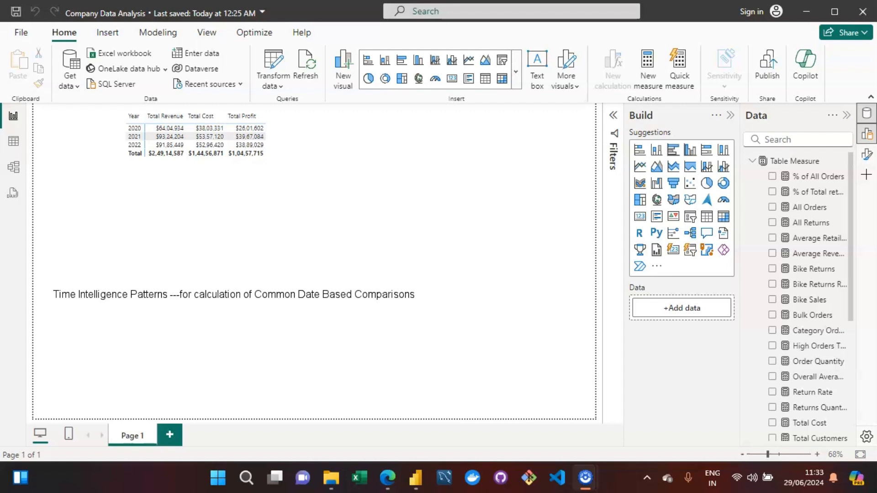
Add a line 'Performance To Date = CALCULATE(Measure,DATESYTD(Date_name))' below the heading.
{"action": "key", "text": "Return"}
{"action": "key", "text": "Return"}
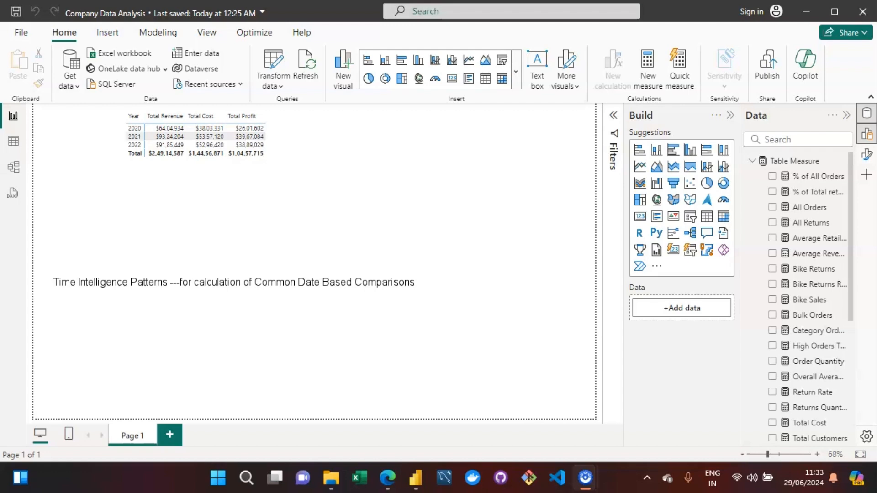
{"action": "type", "text": "Performance To Date ="}
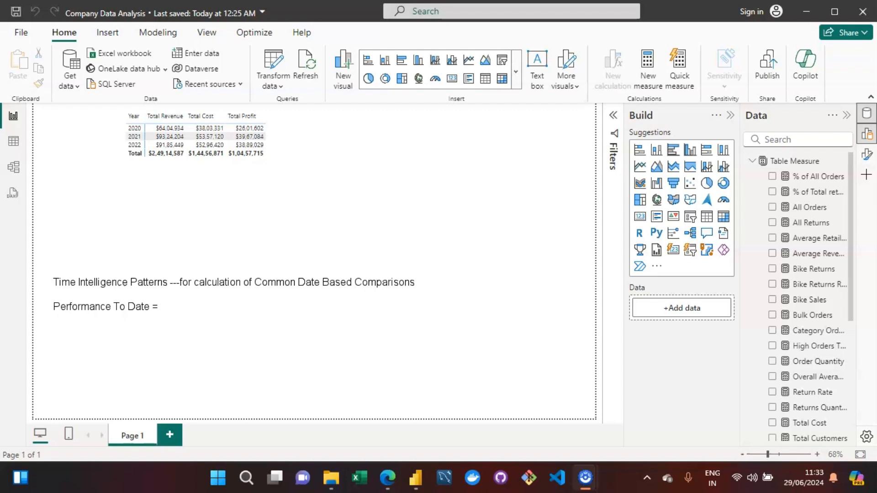
{"action": "type", "text": "CALCULATE("}
{"action": "type", "text": "Measure,"}
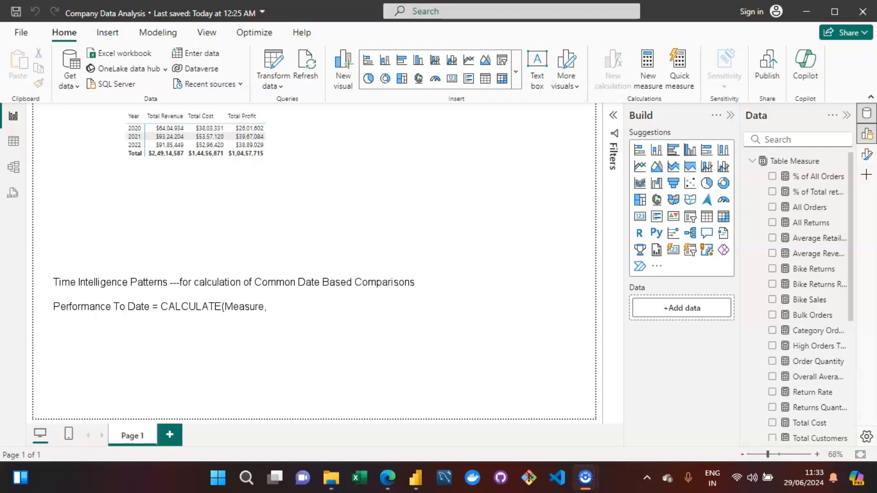
{"action": "type", "text": "DATES"}
{"action": "type", "text": "YTD"}
{"action": "type", "text": "("}
{"action": "type", "text": "col"}
{"action": "key", "text": "BackSpace"}
{"action": "key", "text": "BackSpace"}
{"action": "type", "text": "Date_na"}
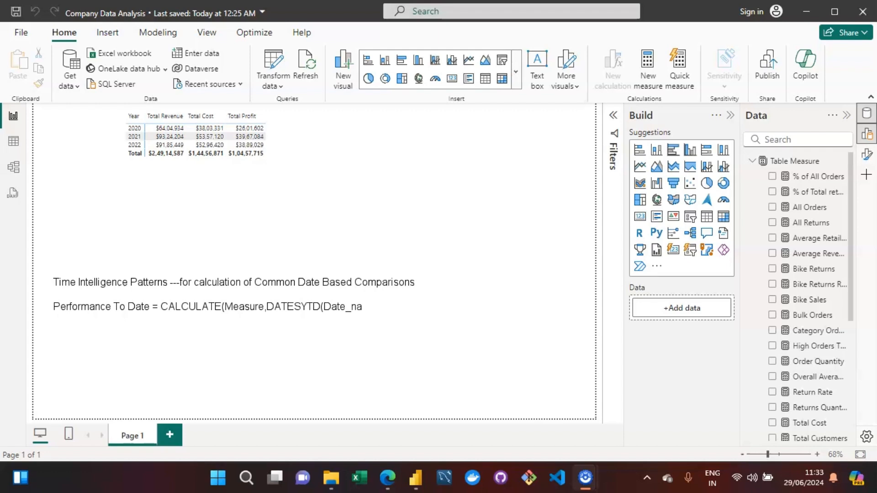
{"action": "type", "text": "me))"}
{"action": "key", "text": "Return"}
Add the line 'YTD-->Year To Date' to the note.
{"action": "type", "text": "YTD"}
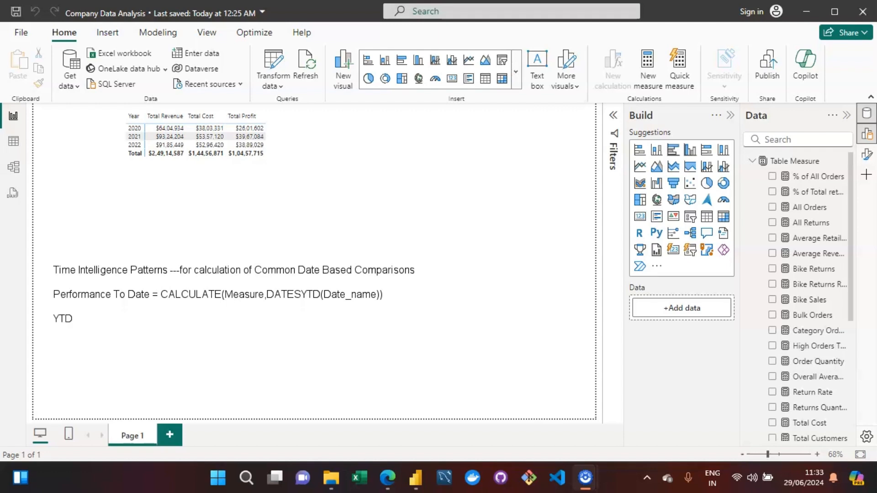
{"action": "type", "text": "-->Year To Date"}
{"action": "key", "text": "Return"}
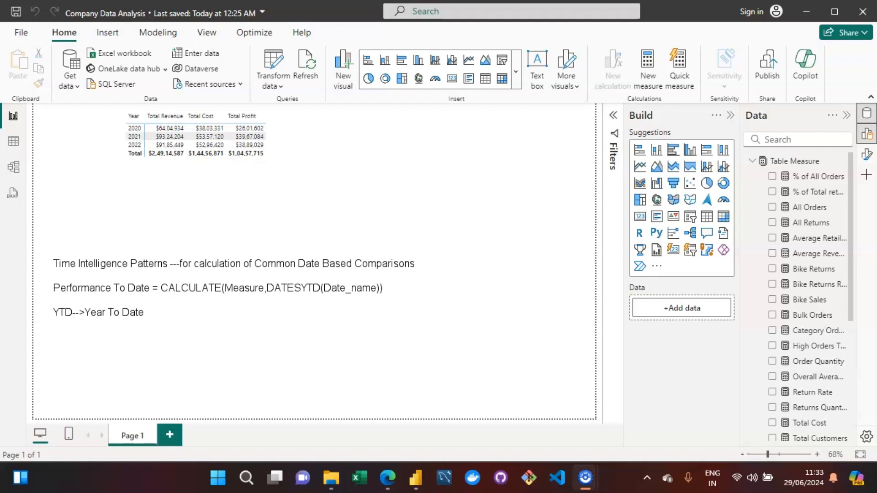
Add the line 'MTD-->Month To Date' to the note.
{"action": "type", "text": "MTD-->Month To"}
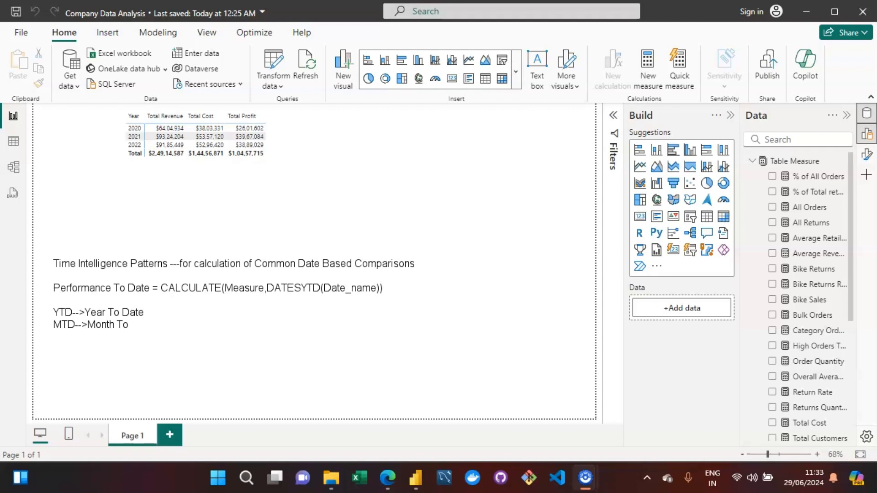
{"action": "type", "text": " Date"}
{"action": "key", "text": "BackSpace"}
{"action": "key", "text": "BackSpace"}
{"action": "key", "text": "BackSpace"}
{"action": "key", "text": "BackSpace"}
{"action": "key", "text": "BackSpace"}
{"action": "type", "text": "Date "}
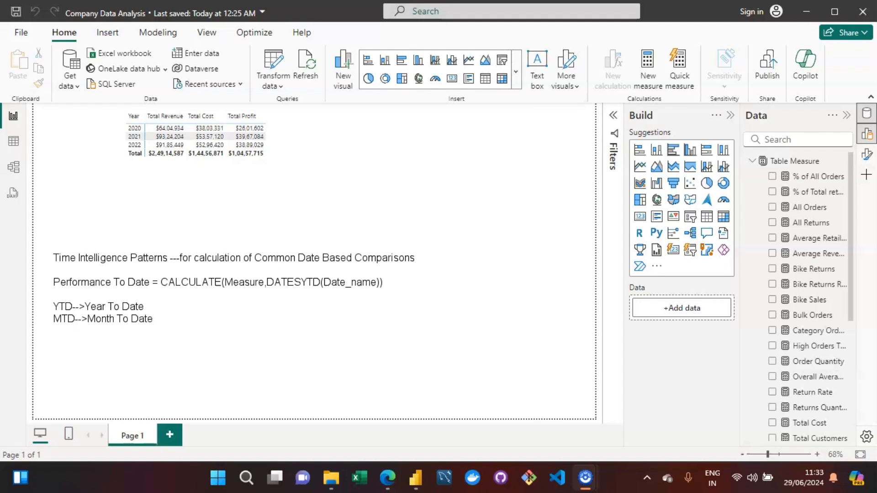
{"action": "type", "text": "QTD-->Quarter To Date"}
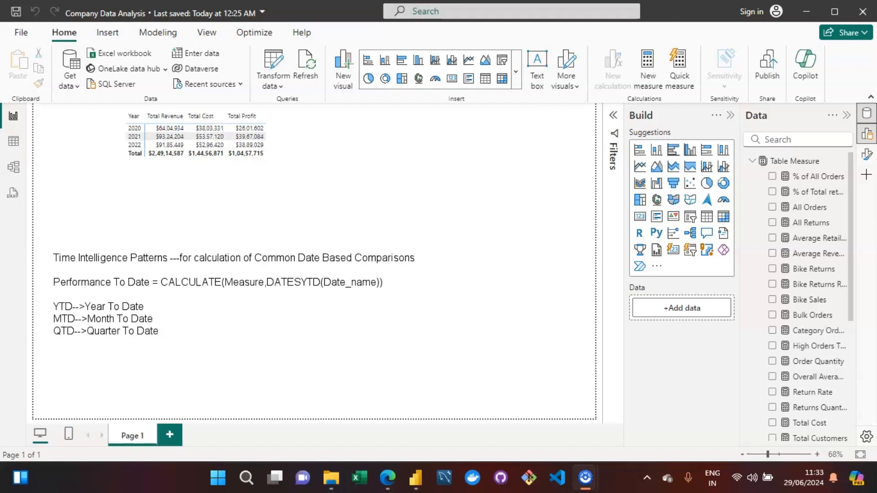
Add the line 'QTD-->Quarter To Date' to the note.
{"action": "key", "text": "Return"}
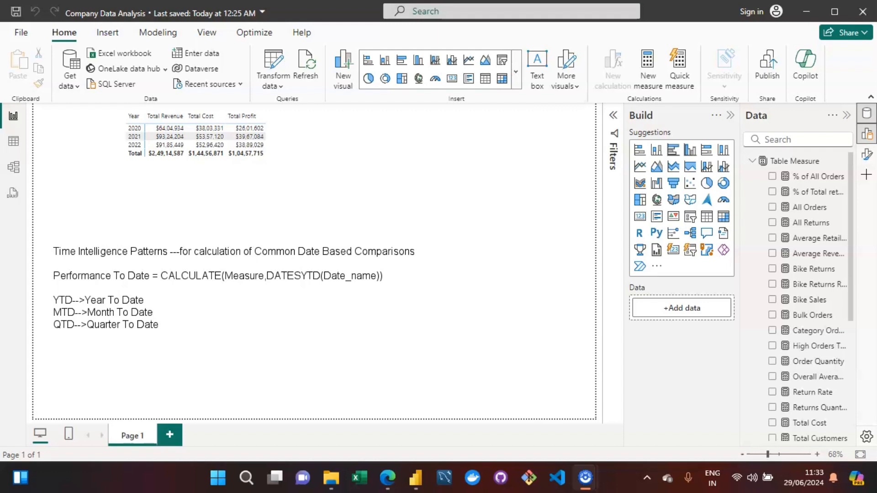
{"action": "key", "text": "Return"}
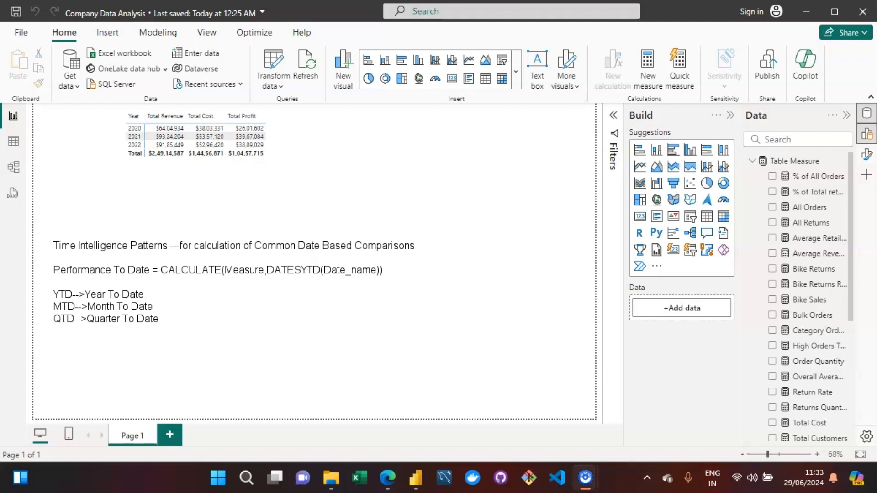
Add the line 'Previous Period--> CALCULATE(Measure,DATEADD(col_name,-1,MONTH))' to the note.
{"action": "type", "text": "Previous Period-->"}
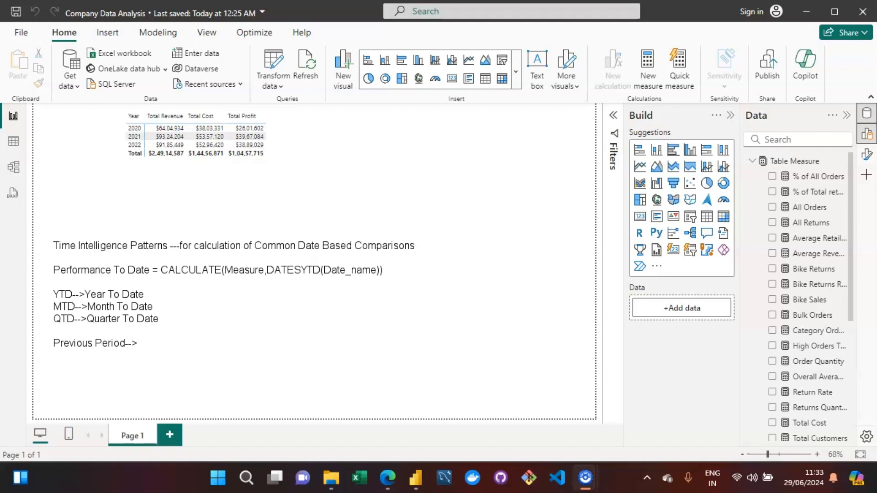
{"action": "type", "text": "CALCULATE(Measy"}
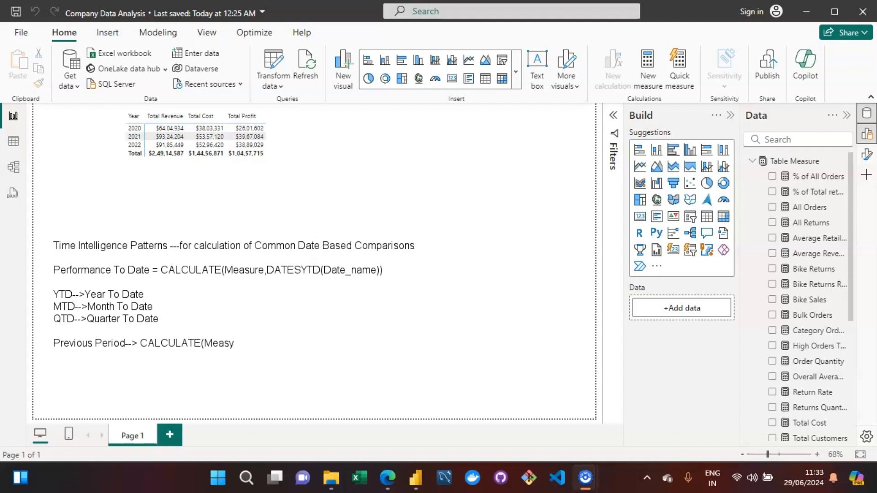
{"action": "key", "text": "BackSpace"}
{"action": "type", "text": "ure"}
{"action": "type", "text": ",DATEADD"}
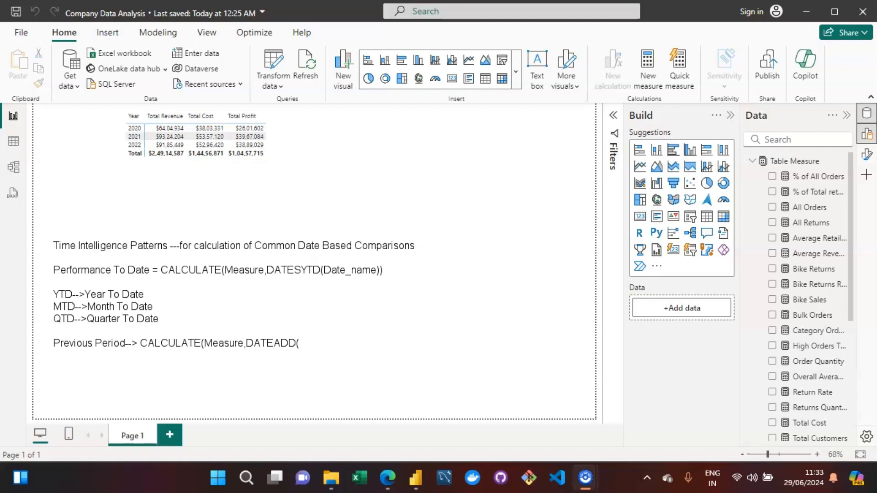
{"action": "type", "text": "(col_name"}
{"action": "type", "text": "1"}
{"action": "type", "text": "MON"}
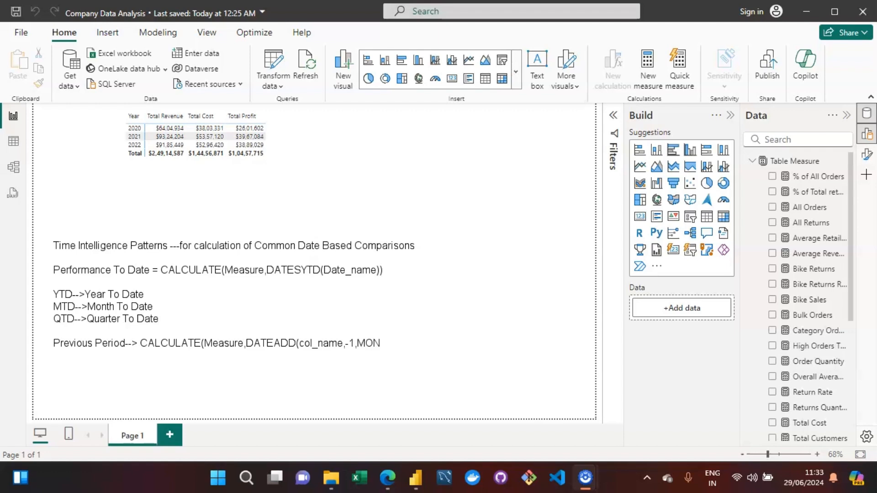
{"action": "type", "text": "TH)"}
{"action": "key", "text": "Return"}
{"action": "key", "text": "Return"}
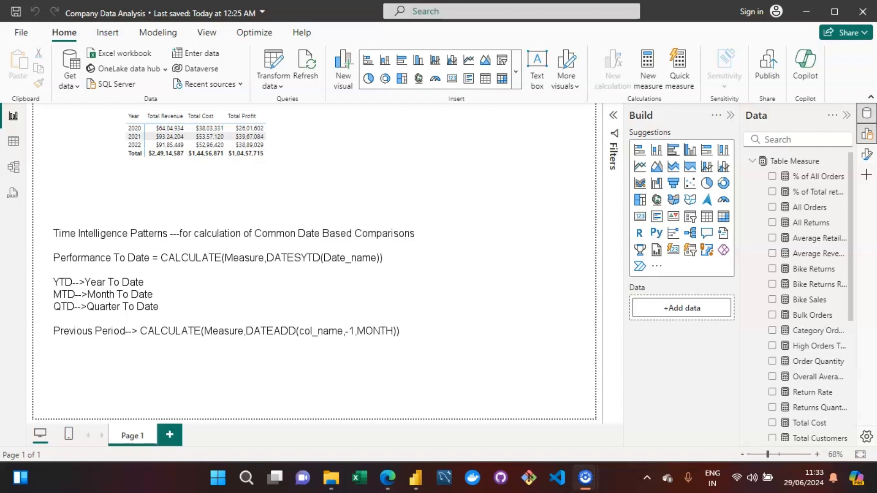
Add the line 'Running Total ---> CALCULATE(Measure,DATESINPERIOD(date_col,MAX(col_name),10,DAY))' to the note.
{"action": "type", "text": "Running Total"}
{"action": "type", "text": "CA"}
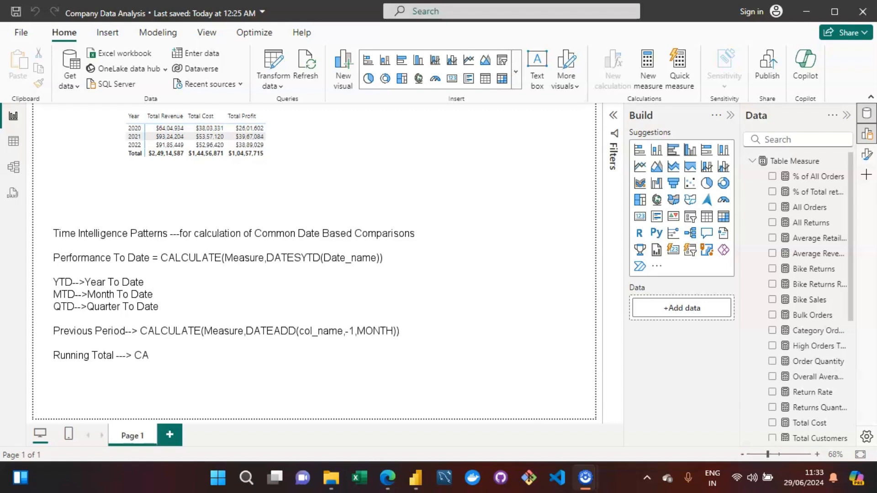
{"action": "type", "text": "LCULATE(Measure,"}
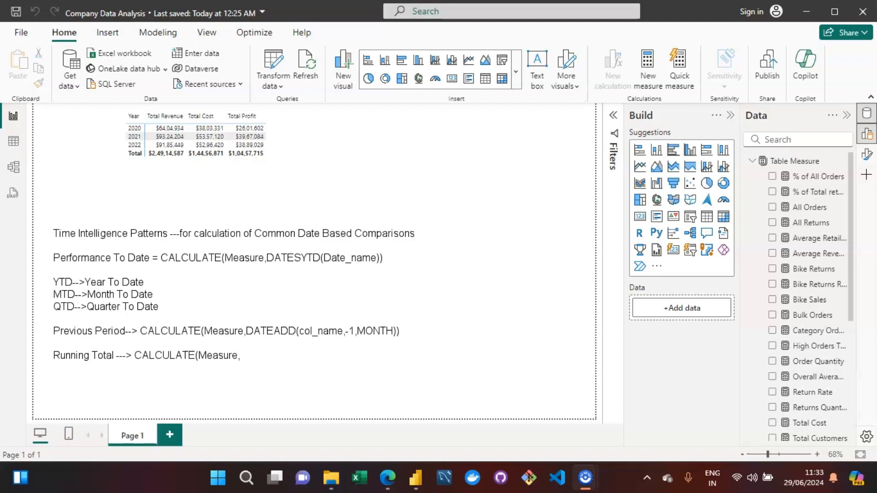
{"action": "type", "text": "DATESINPER"}
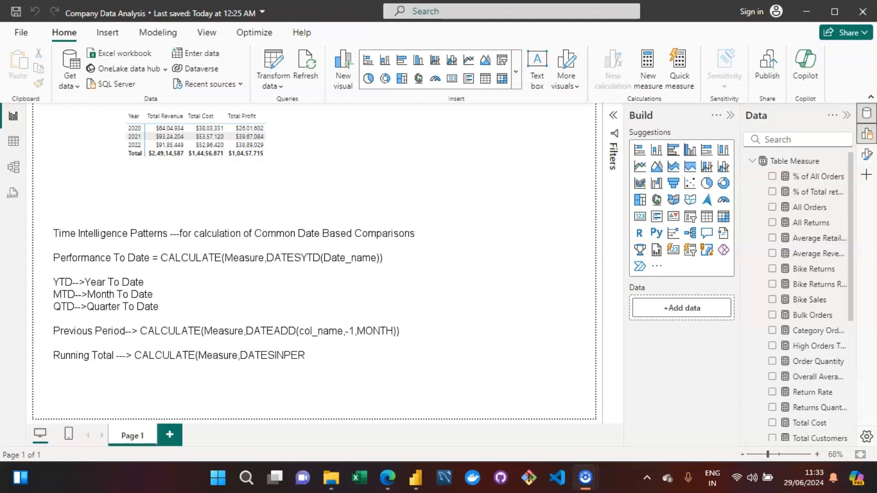
{"action": "type", "text": "IOD("}
{"action": "type", "text": "date_ol,MAX"}
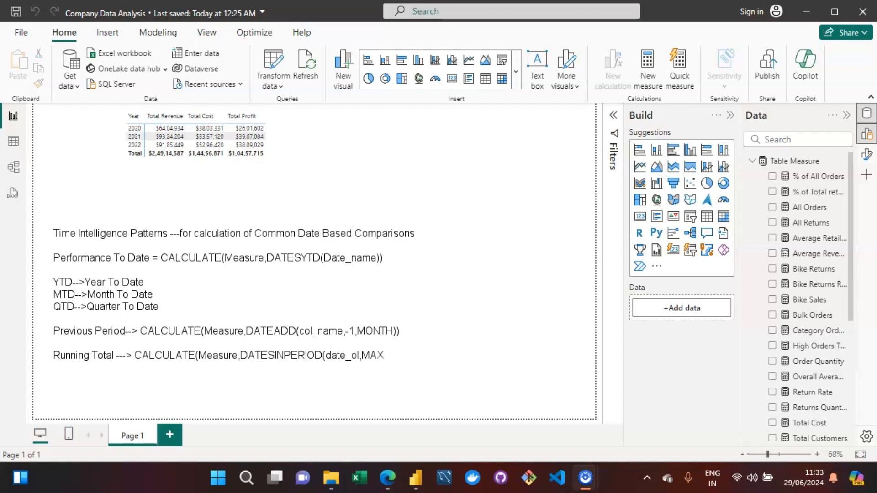
{"action": "type", "text": "(col_name)"}
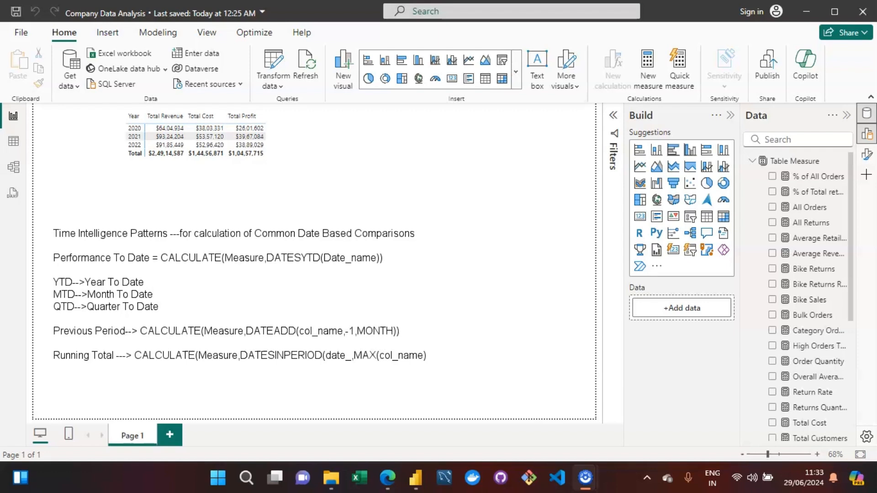
{"action": "type", "text": "c"}
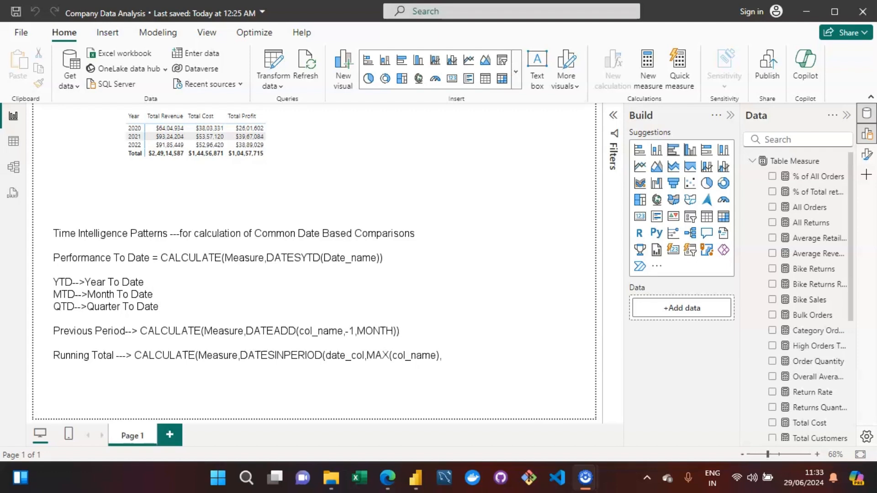
{"action": "type", "text": "15"}
{"action": "key", "text": "BackSpace"}
{"action": "type", "text": "20"}
{"action": "key", "text": "BackSpace"}
{"action": "key", "text": "BackSpace"}
{"action": "key", "text": "BackSpace"}
{"action": "type", "text": "20"}
{"action": "key", "text": "BackSpace"}
{"action": "key", "text": "BackSpace"}
{"action": "type", "text": "10"}
{"action": "type", "text": "DAY))"}
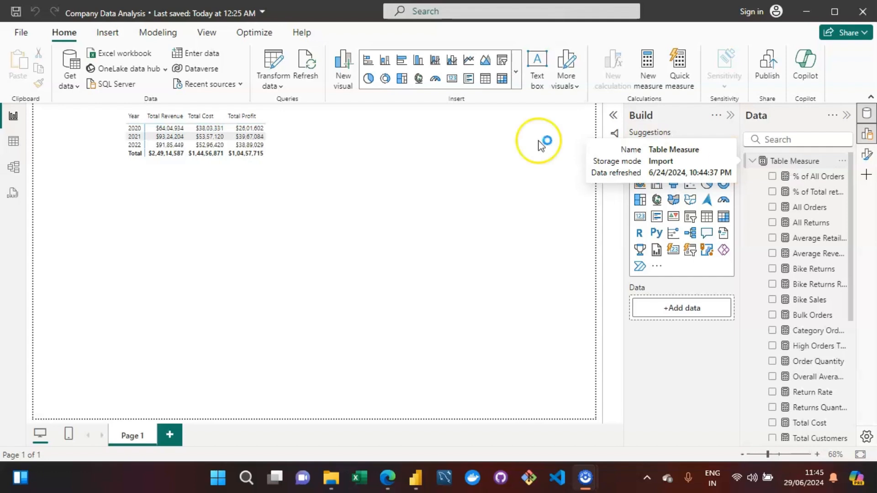
Create a new measure in Table Measure and name it YTD.
{"action": "left_click", "coordinate": [782, 176]}
{"action": "left_click", "coordinate": [784, 161]}
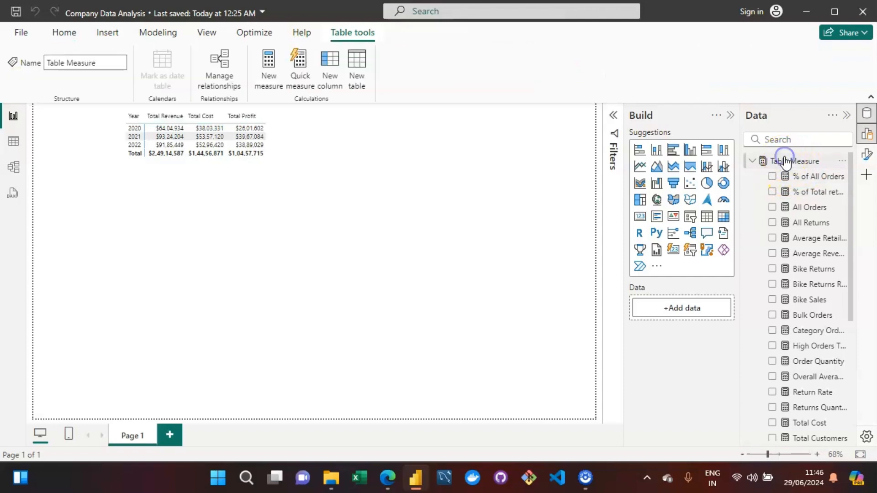
{"action": "left_click", "coordinate": [272, 69]}
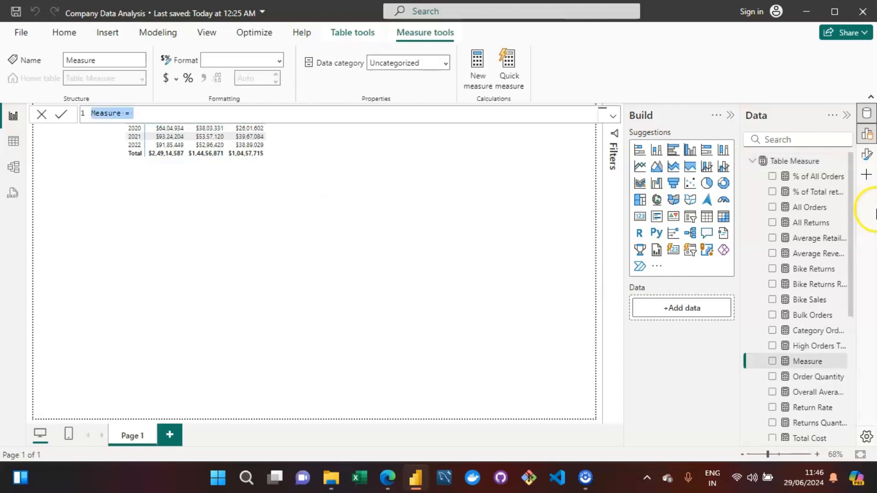
{"action": "key", "text": "Right"}
{"action": "key", "text": "Right"}
{"action": "key", "text": "Right"}
{"action": "key", "text": "Right"}
{"action": "key", "text": "Right"}
{"action": "key", "text": "Right"}
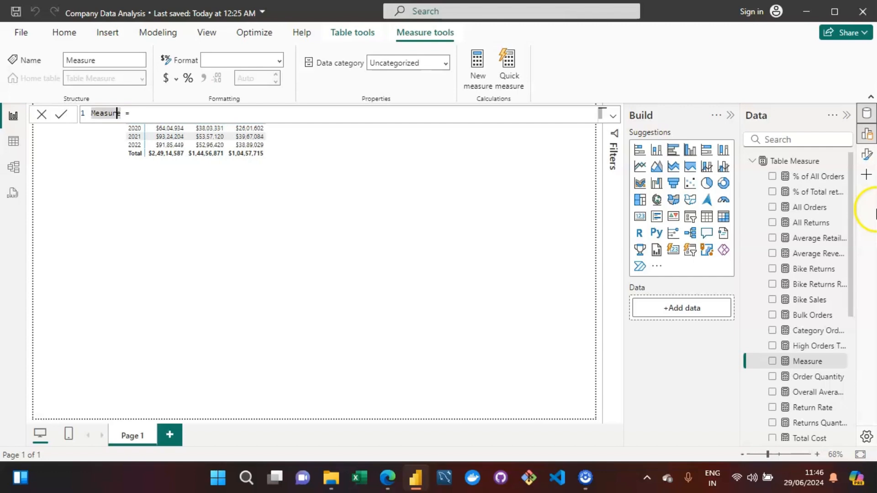
{"action": "key", "text": "BackSpace"}
{"action": "key", "text": "BackSpace"}
{"action": "key", "text": "BackSpace"}
{"action": "key", "text": "BackSpace"}
{"action": "key", "text": "BackSpace"}
{"action": "key", "text": "BackSpace"}
{"action": "key", "text": "BackSpace"}
{"action": "type", "text": "YTD"}
{"action": "key", "text": "Right"}
{"action": "key", "text": "Right"}
{"action": "key", "text": "Right"}
Start the YTD formula as CALCULATE over the [Total Revenue] measure.
{"action": "type", "text": "CALCU"}
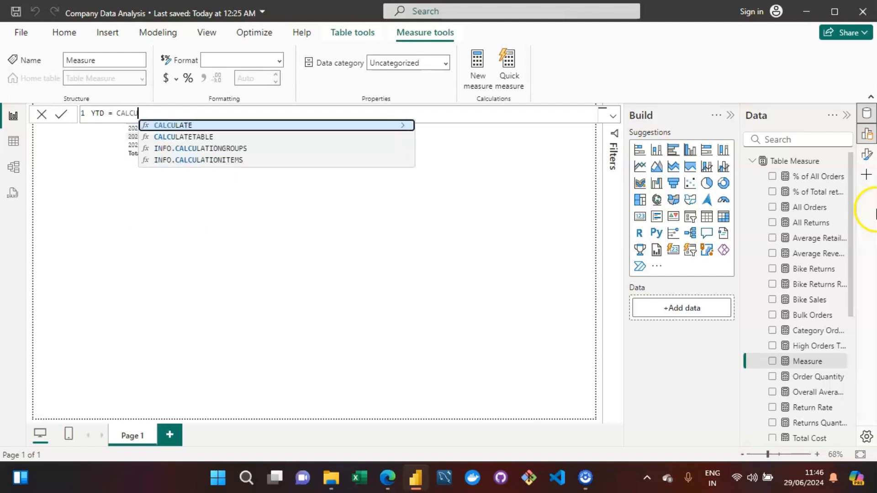
{"action": "key", "text": "Tab"}
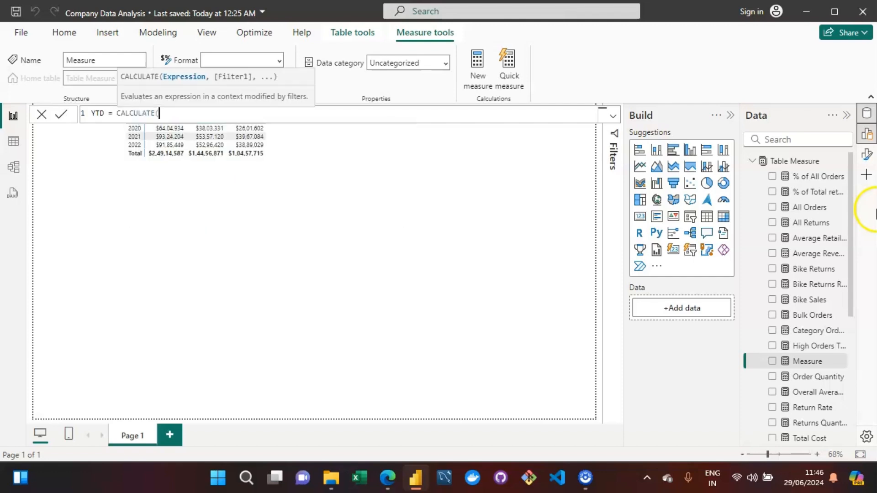
{"action": "type", "text": "["}
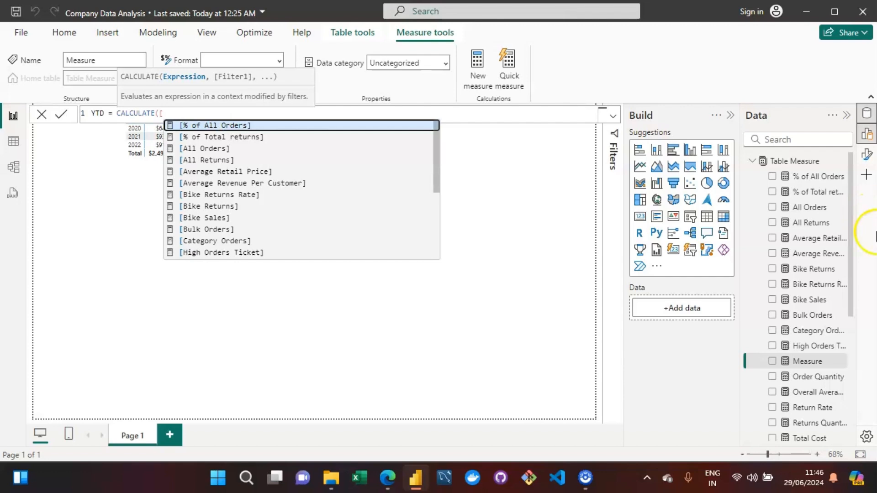
{"action": "key", "text": "Down"}
{"action": "key", "text": "Down"}
{"action": "key", "text": "Down"}
{"action": "key", "text": "Down"}
{"action": "key", "text": "Down"}
{"action": "key", "text": "Down"}
{"action": "key", "text": "Down"}
{"action": "key", "text": "Down"}
{"action": "key", "text": "Down"}
{"action": "key", "text": "Down"}
{"action": "key", "text": "Down"}
{"action": "key", "text": "Down"}
{"action": "key", "text": "Down"}
{"action": "key", "text": "Down"}
{"action": "key", "text": "Down"}
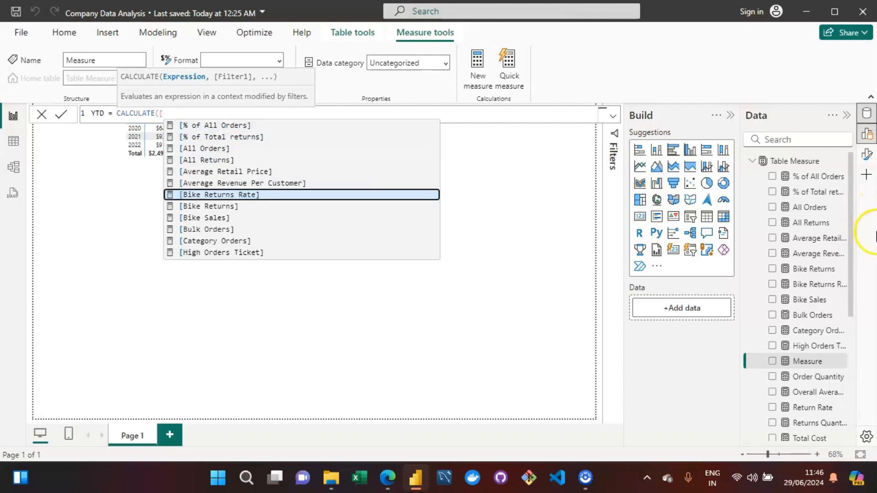
{"action": "key", "text": "Down"}
{"action": "key", "text": "Down"}
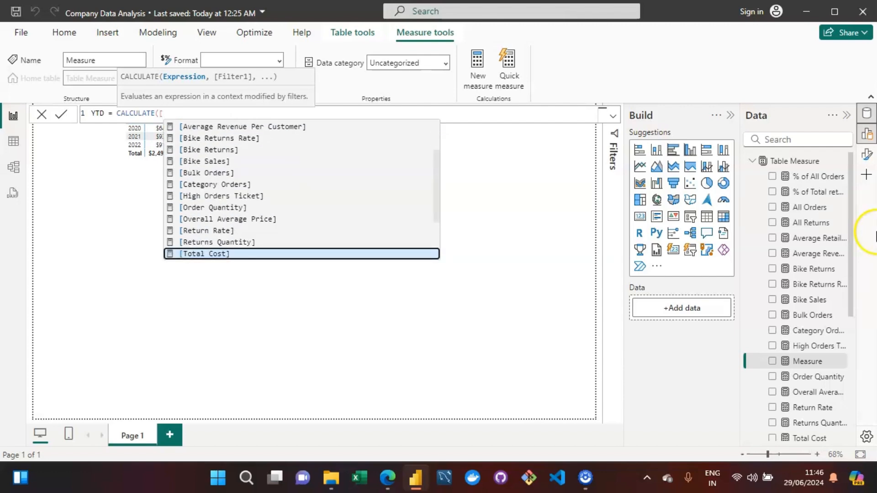
{"action": "key", "text": "Down"}
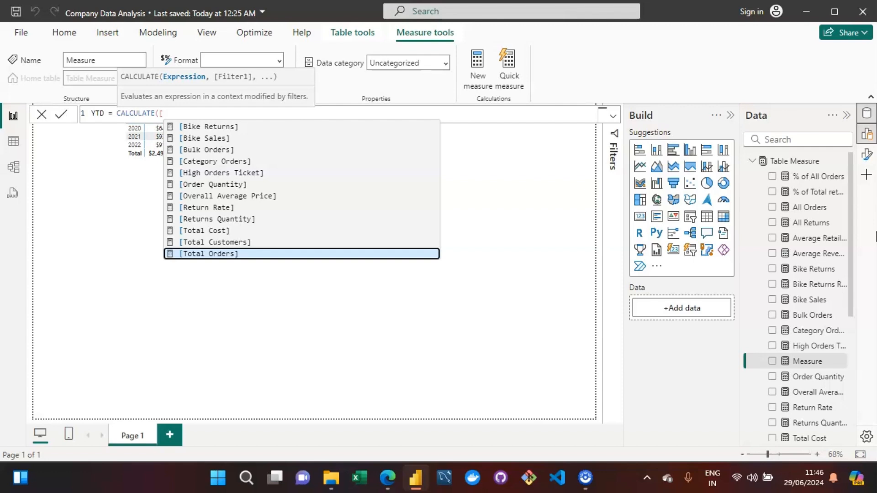
{"action": "key", "text": "Down"}
{"action": "key", "text": "Down"}
{"action": "key", "text": "Down"}
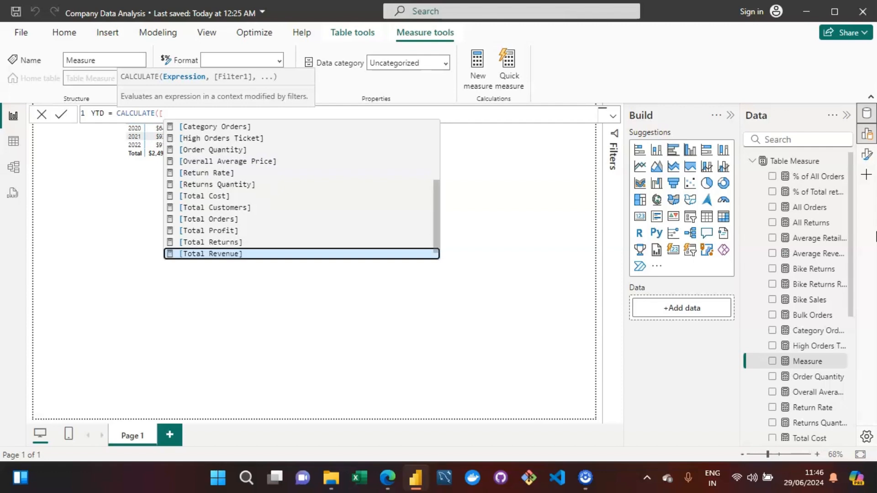
{"action": "key", "text": "Tab"}
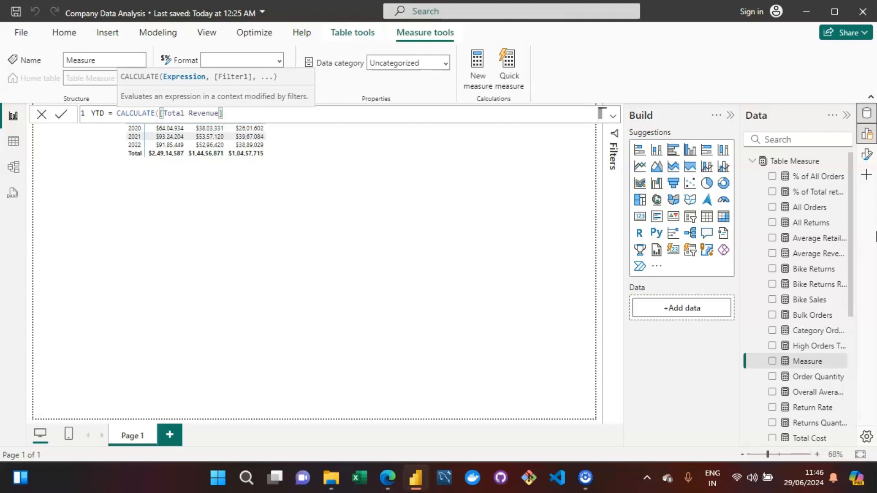
Complete the formula with DATESYTD('Calendar Lookup'[Date]) as the filter and commit the YTD measure.
{"action": "type", "text": ","}
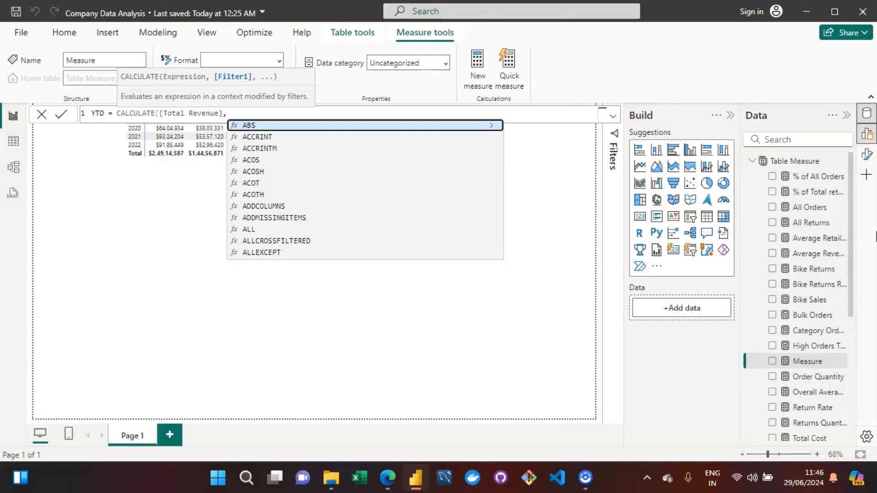
{"action": "type", "text": "DATE"}
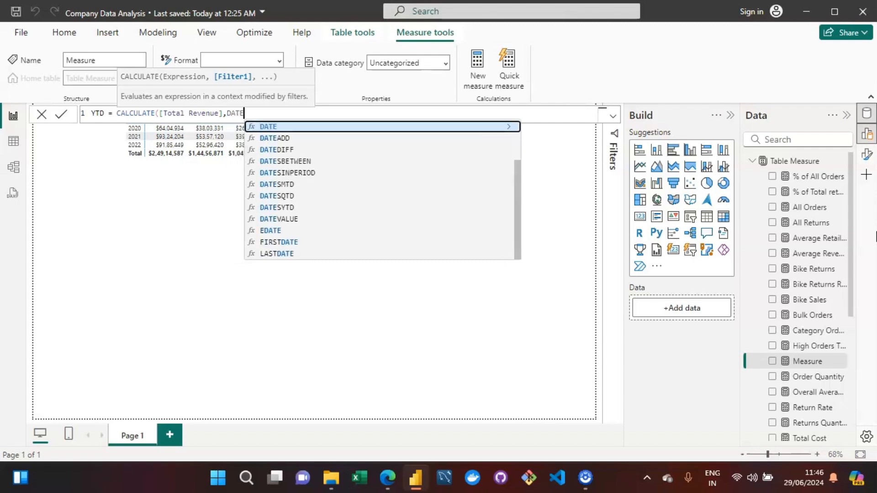
{"action": "type", "text": "SUT"}
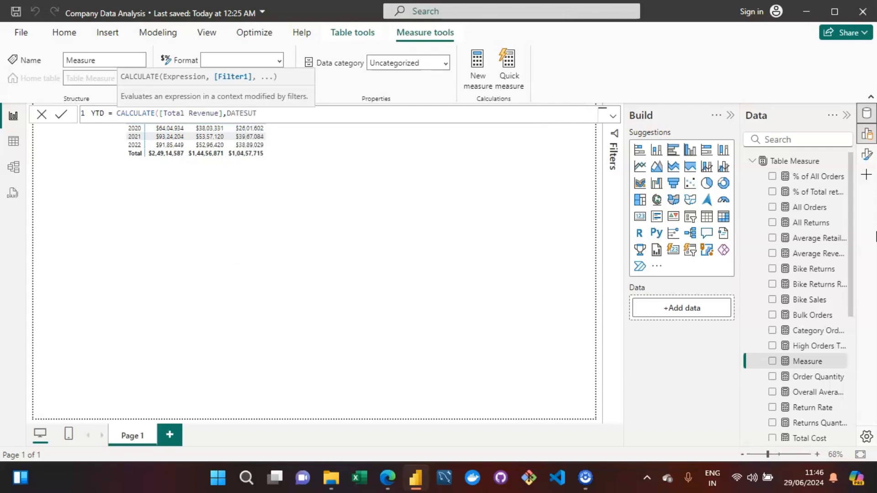
{"action": "key", "text": "BackSpace"}
{"action": "key", "text": "BackSpace"}
{"action": "type", "text": "YTD"}
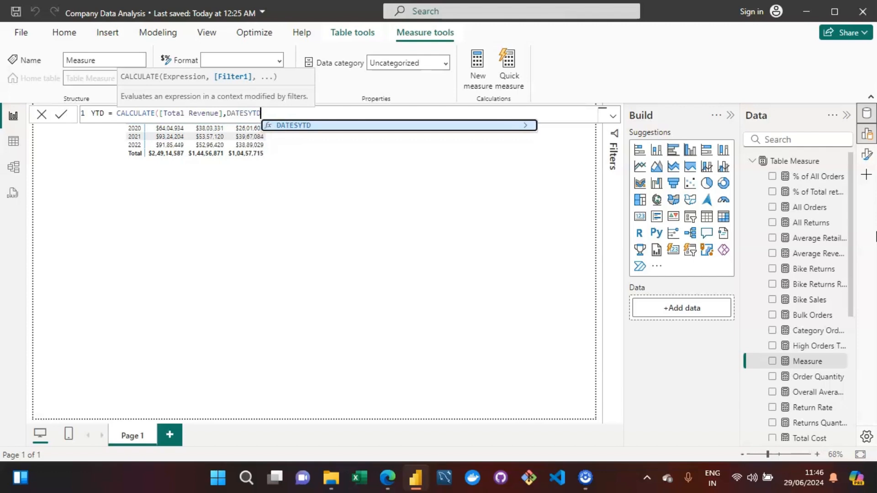
{"action": "type", "text": "("}
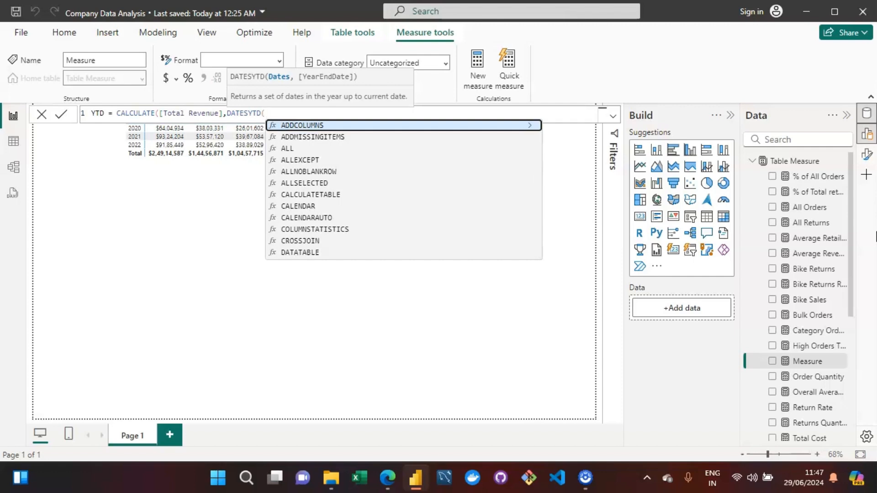
{"action": "type", "text": "date"}
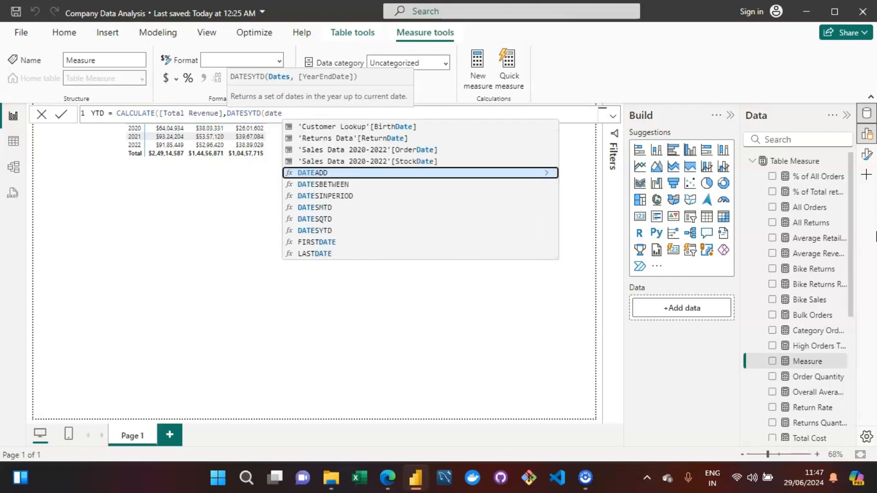
{"action": "key", "text": "Up"}
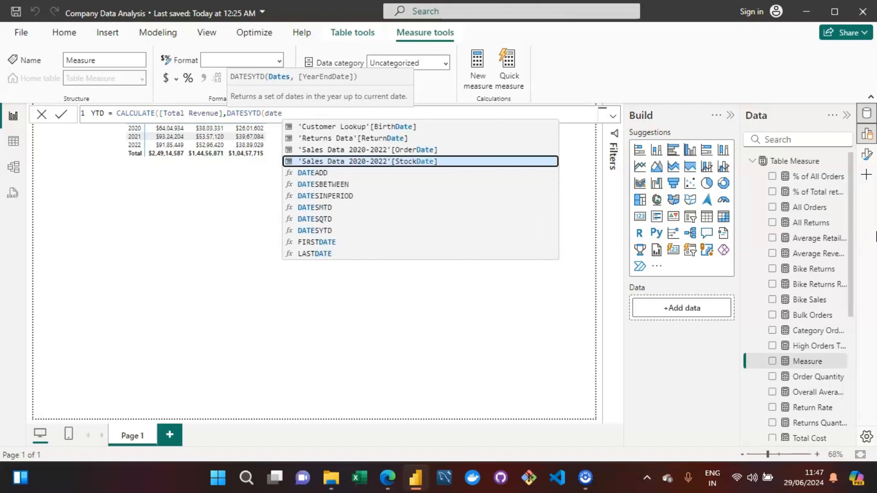
{"action": "key", "text": "BackSpace"}
{"action": "key", "text": "BackSpace"}
{"action": "key", "text": "BackSpace"}
{"action": "key", "text": "BackSpace"}
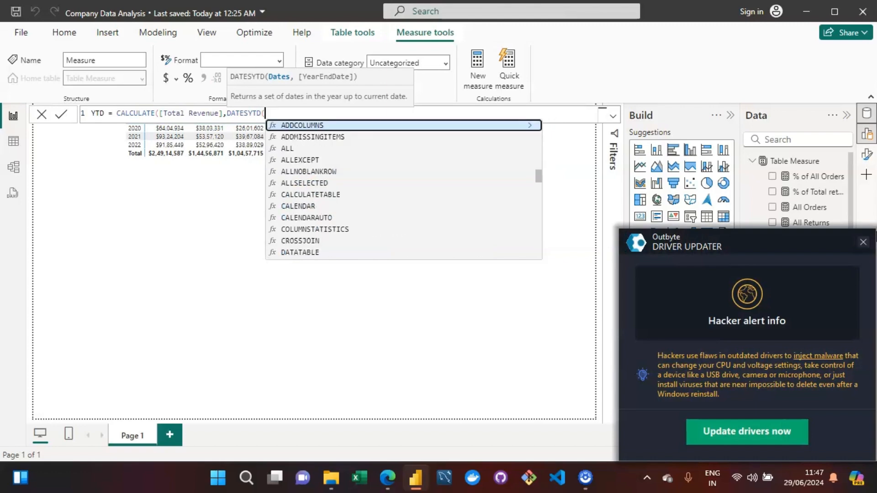
{"action": "type", "text": "cale"}
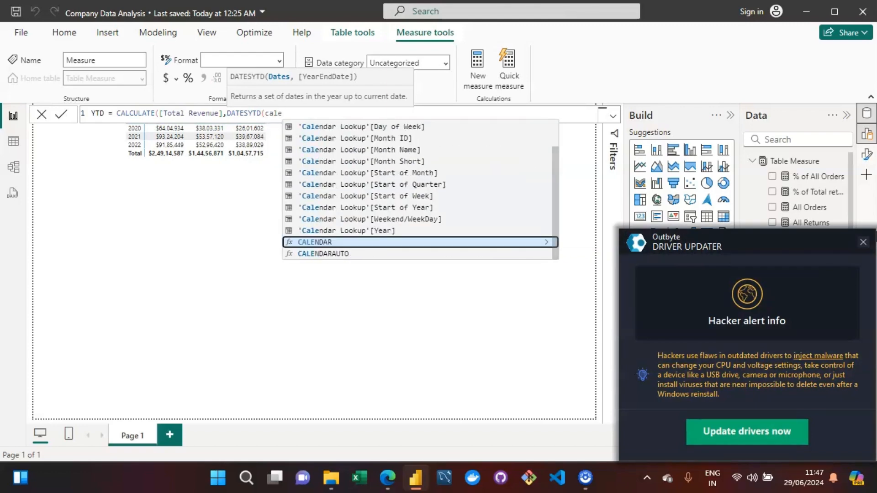
{"action": "type", "text": "ndar look"}
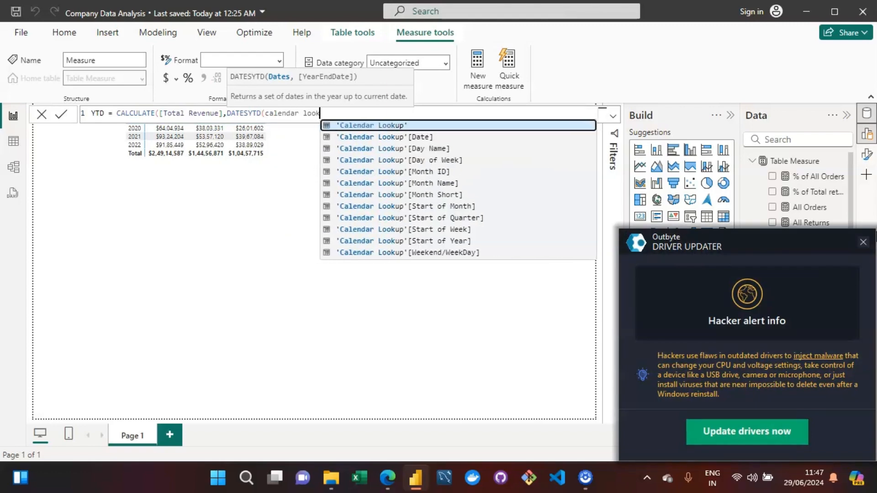
{"action": "key", "text": "Down"}
{"action": "key", "text": "Tab"}
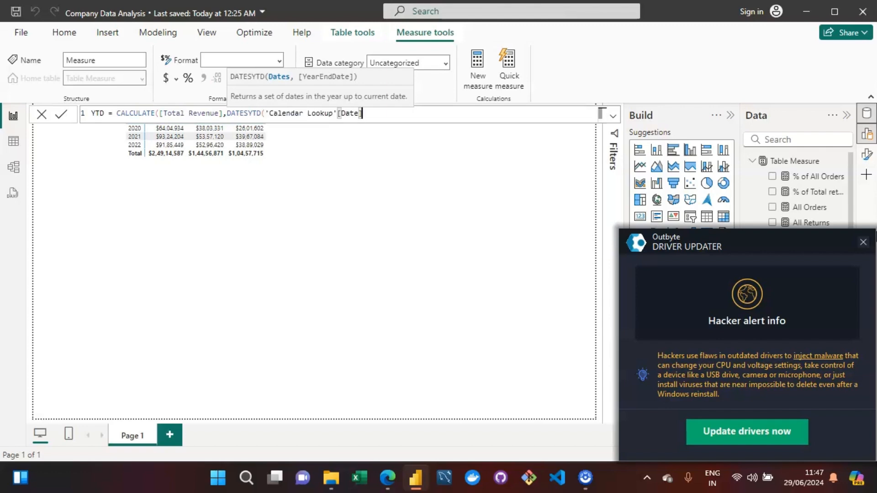
{"action": "type", "text": "))"}
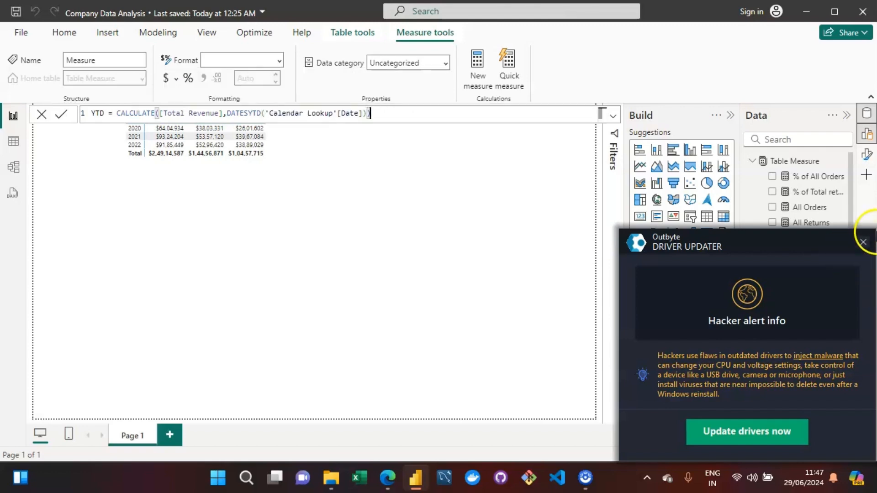
{"action": "left_click", "coordinate": [862, 242]}
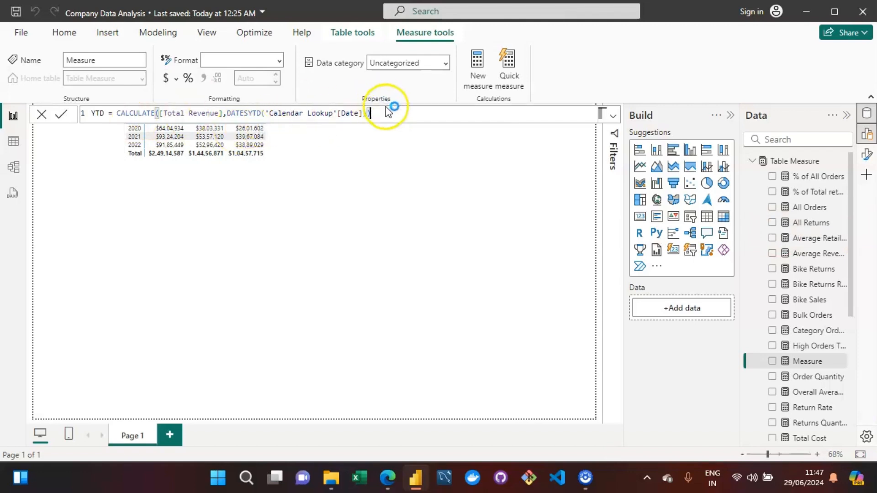
{"action": "left_click", "coordinate": [393, 118]}
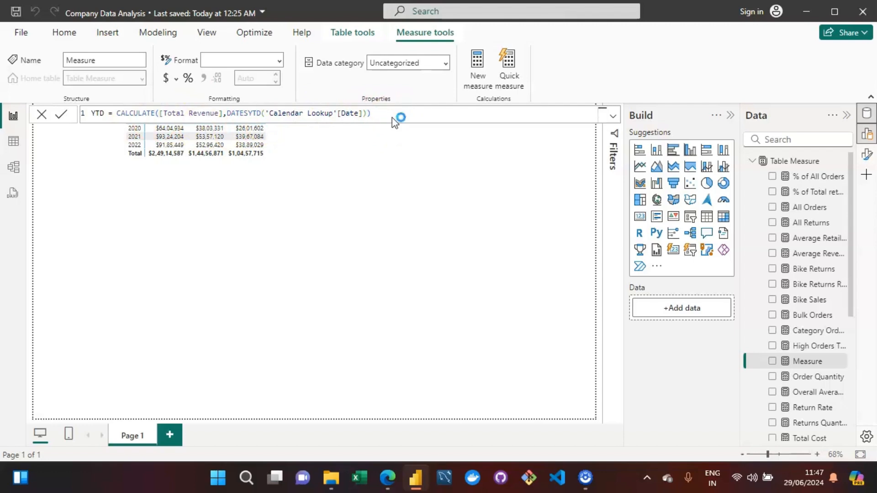
{"action": "key", "text": "Return"}
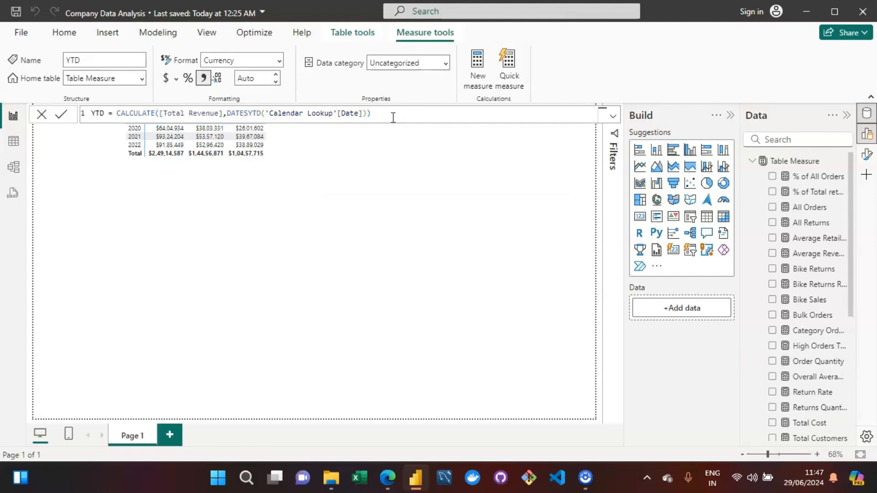
Remove the Year, Total Revenue, Total Cost and Total Profit fields from the table visual.
{"action": "left_click", "coordinate": [256, 220]}
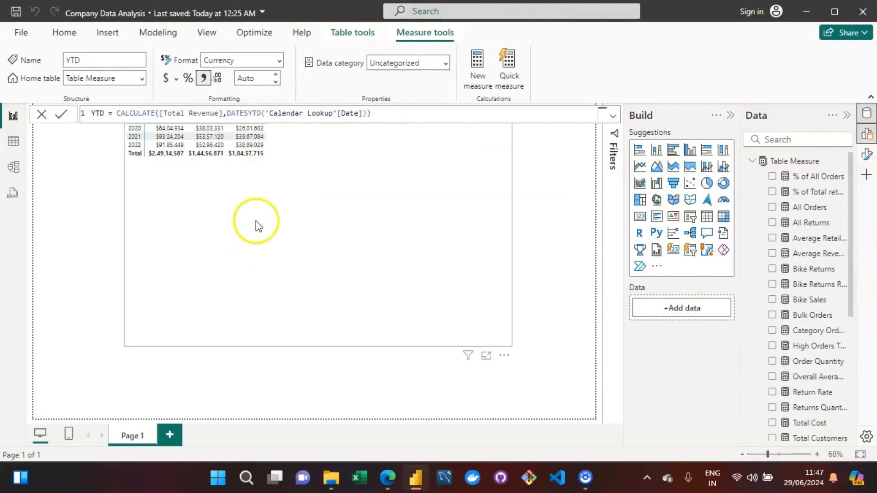
{"action": "left_click", "coordinate": [237, 196]}
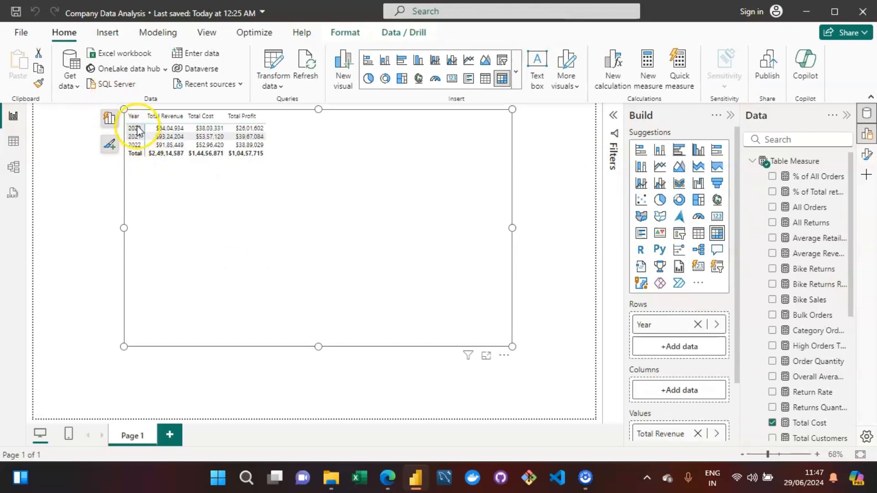
{"action": "left_click", "coordinate": [112, 118]}
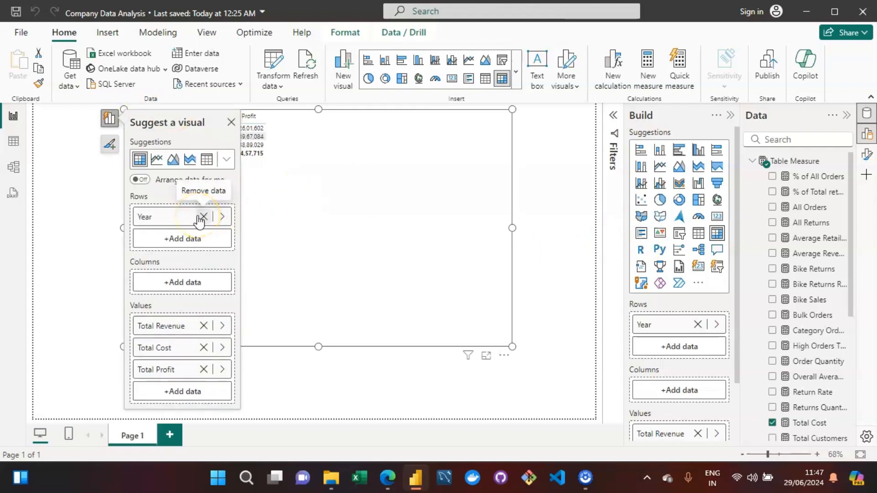
{"action": "left_click", "coordinate": [204, 326]}
{"action": "left_click", "coordinate": [203, 326]}
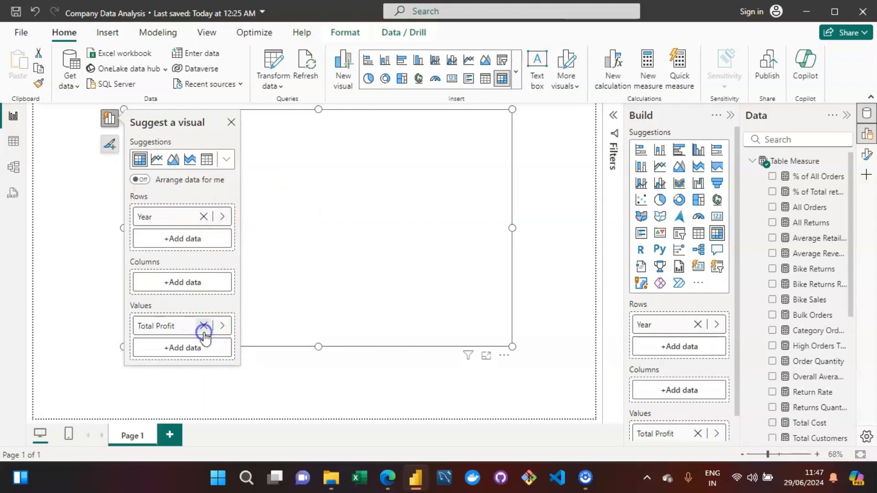
{"action": "left_click", "coordinate": [204, 326]}
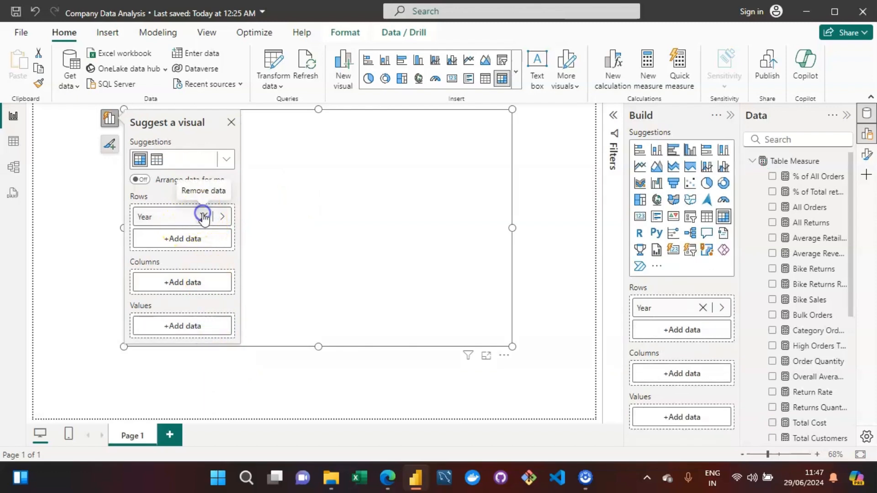
{"action": "left_click", "coordinate": [204, 217]}
Add Calendar Lookup's Start of Month field to the table's rows.
{"action": "left_click", "coordinate": [170, 221]}
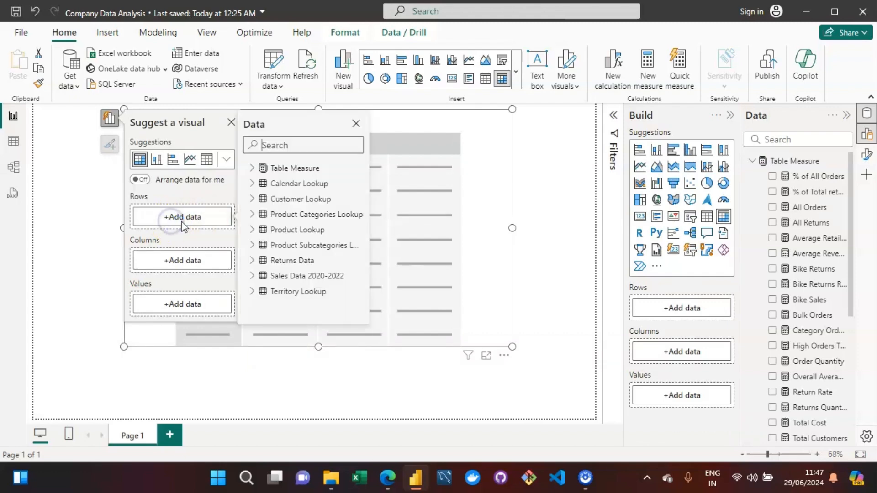
{"action": "left_click", "coordinate": [251, 183]}
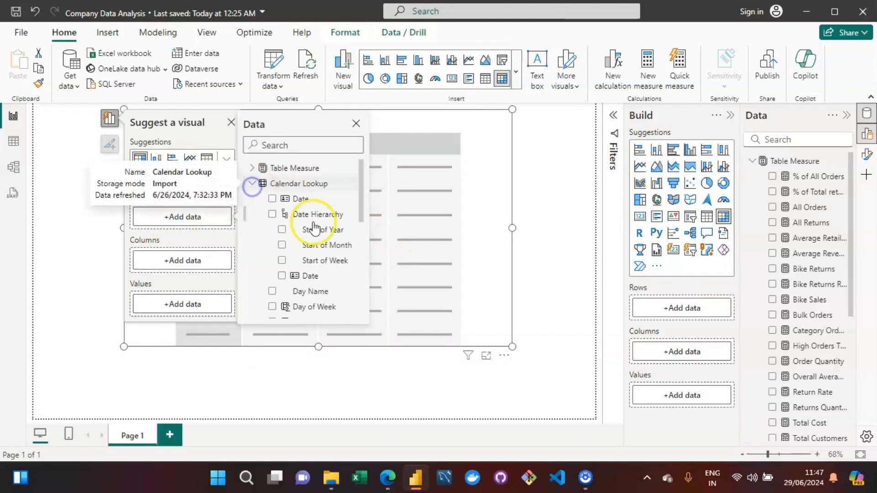
{"action": "left_click_drag", "start_coordinate": [359, 211], "coordinate": [372, 244]}
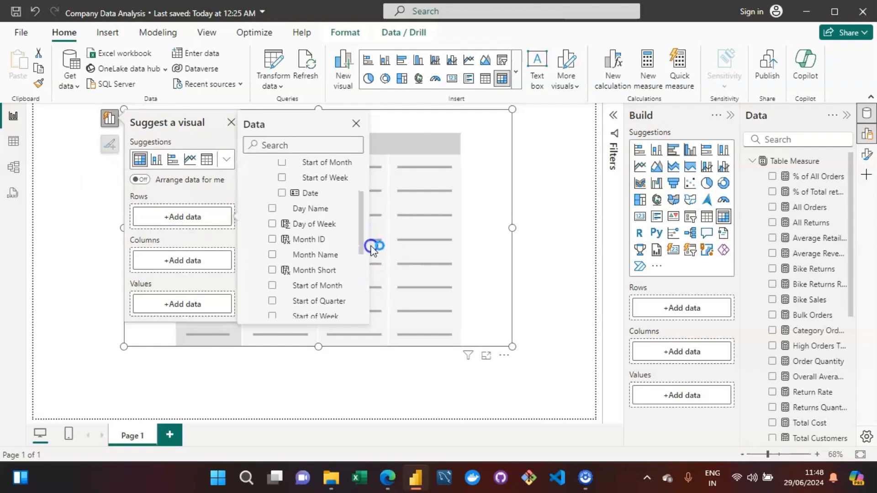
{"action": "left_click", "coordinate": [273, 283]}
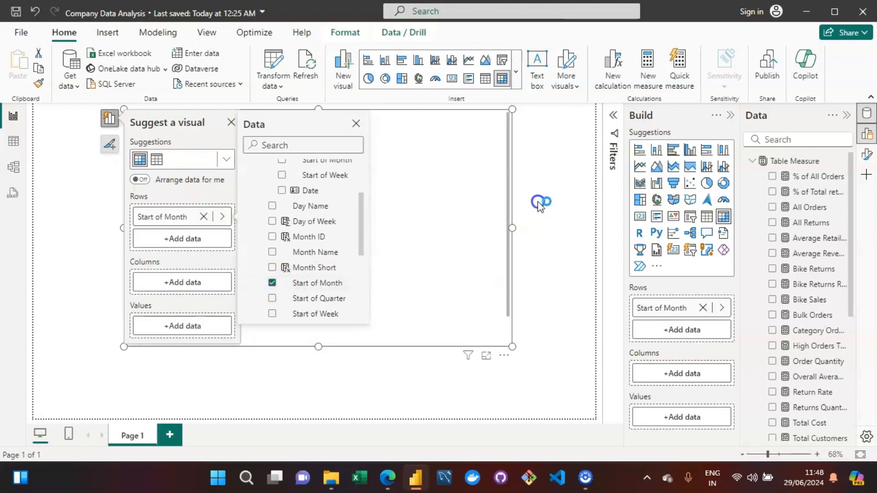
{"action": "left_click", "coordinate": [541, 205]}
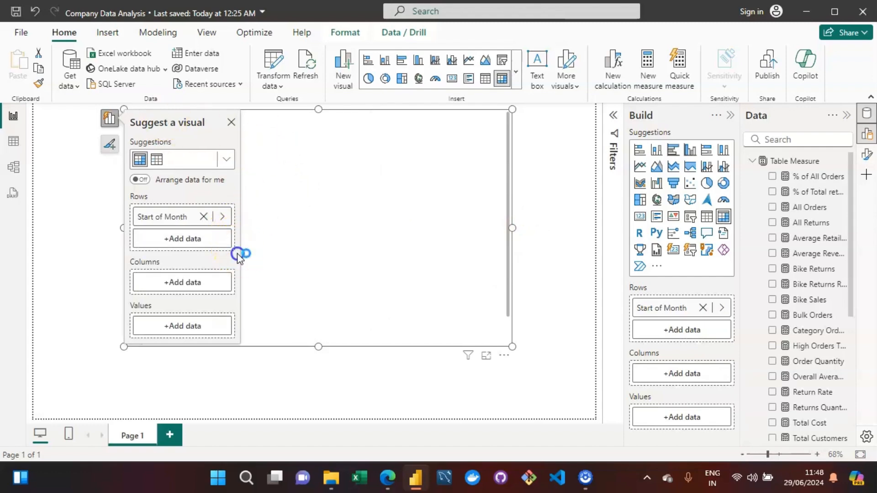
Add the YTD measure from Table Measure to the table's values and close the suggestion panel.
{"action": "left_click", "coordinate": [163, 325]}
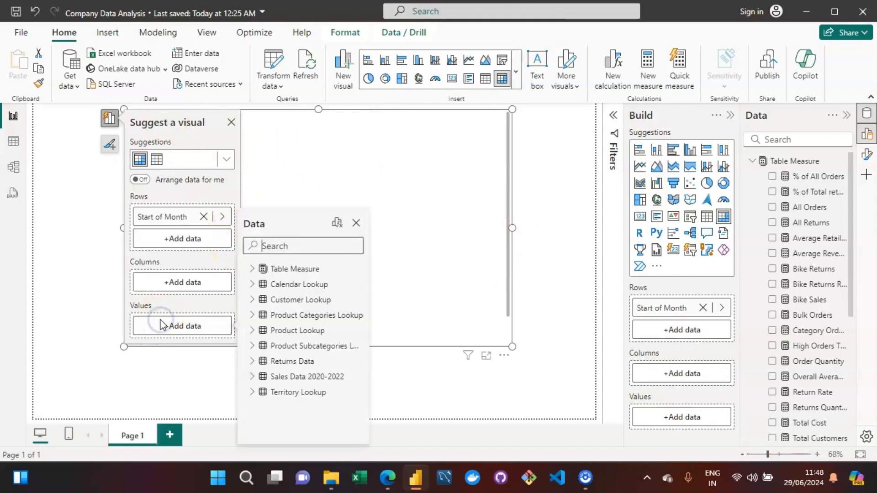
{"action": "left_click", "coordinate": [252, 268]}
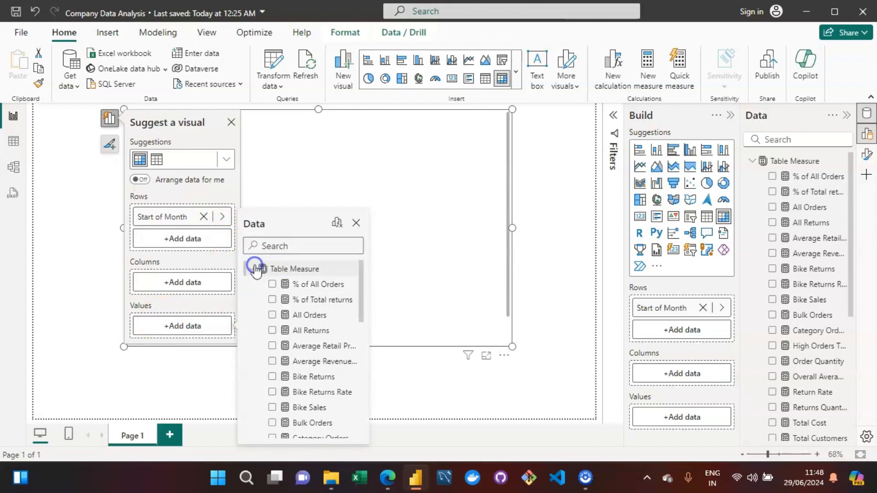
{"action": "left_click_drag", "start_coordinate": [363, 306], "coordinate": [355, 393]}
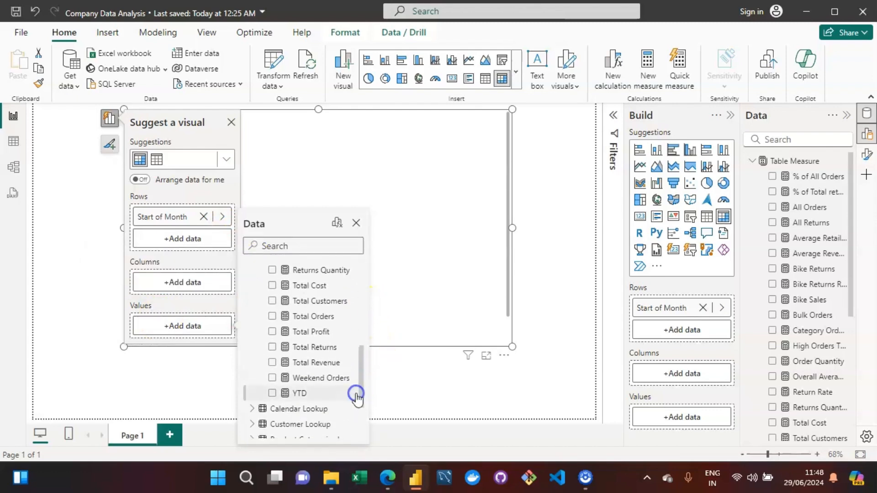
{"action": "left_click", "coordinate": [273, 394]}
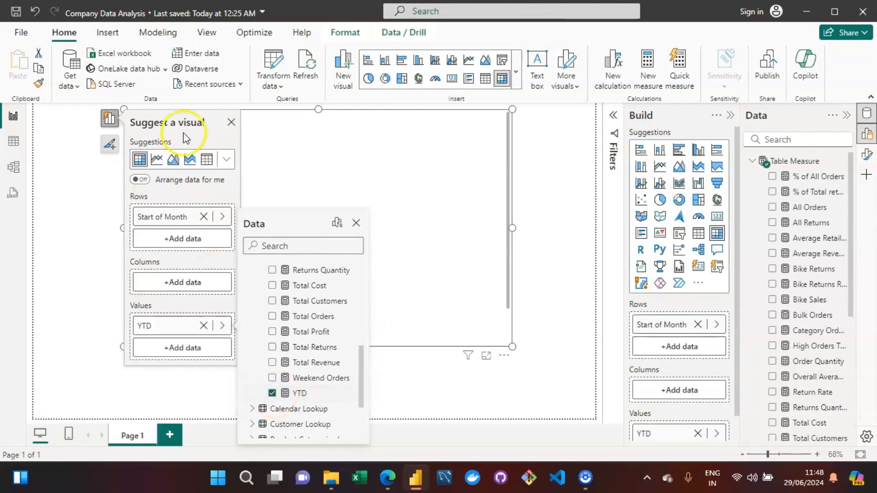
{"action": "left_click", "coordinate": [222, 122]}
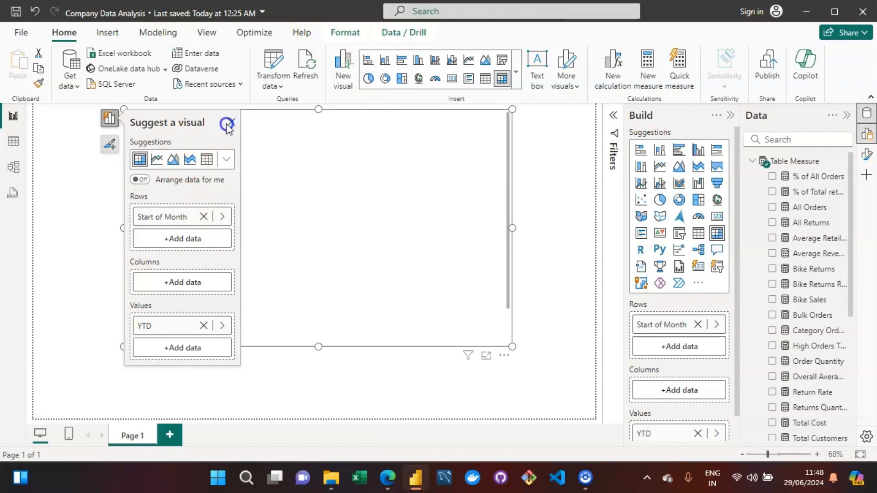
{"action": "left_click", "coordinate": [231, 122]}
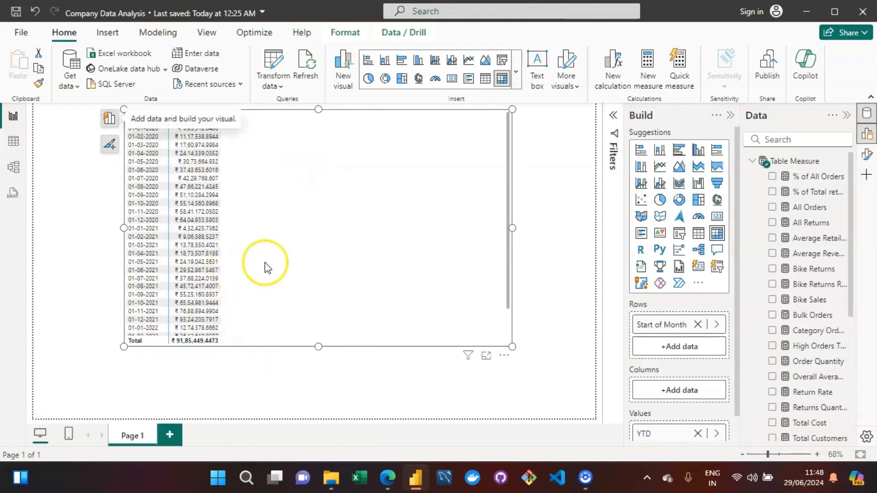
Select the YTD measure and set its decimal places to 0.
{"action": "left_click_drag", "start_coordinate": [852, 221], "coordinate": [849, 311]}
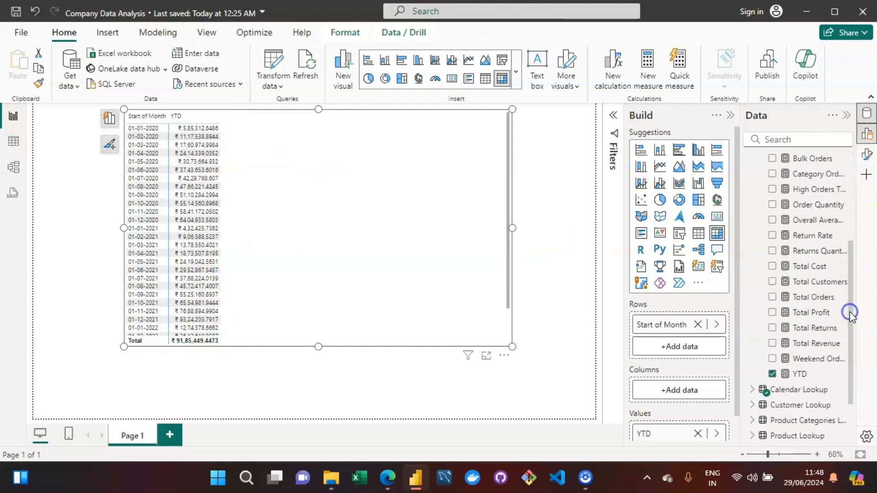
{"action": "left_click", "coordinate": [798, 373]}
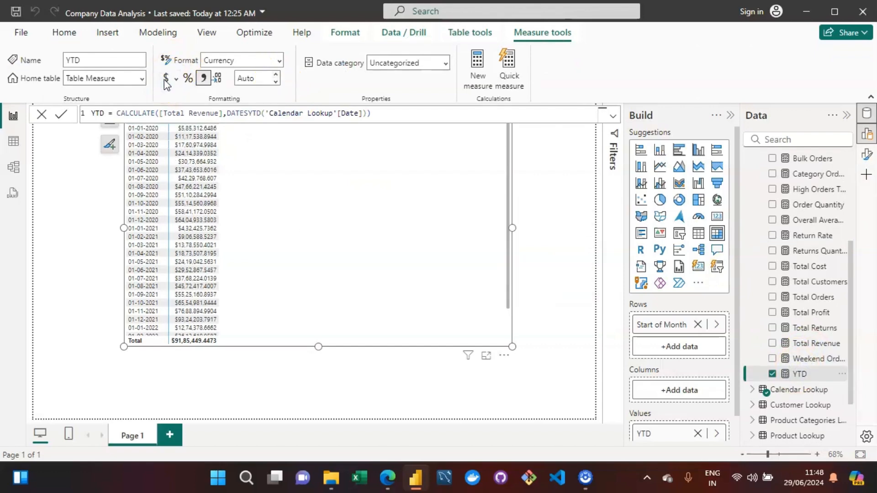
{"action": "left_click", "coordinate": [253, 78]}
{"action": "double_click", "coordinate": [256, 79]}
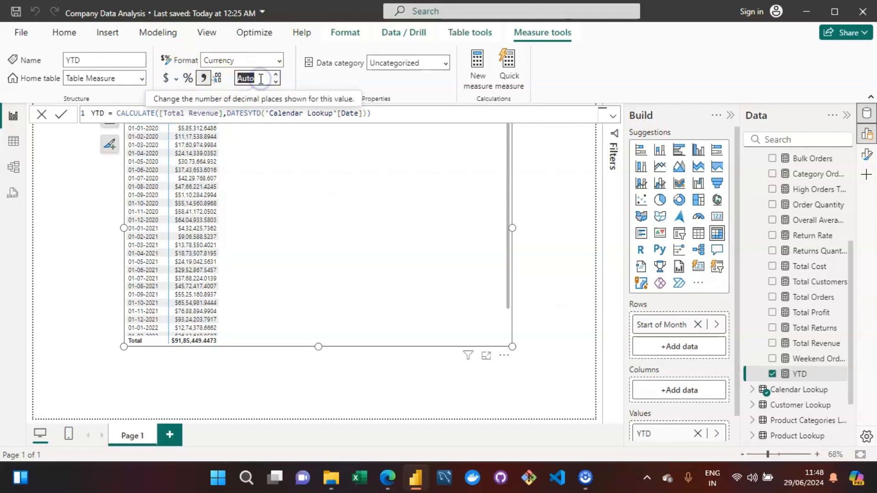
{"action": "left_click", "coordinate": [260, 78]}
{"action": "key", "text": "Up"}
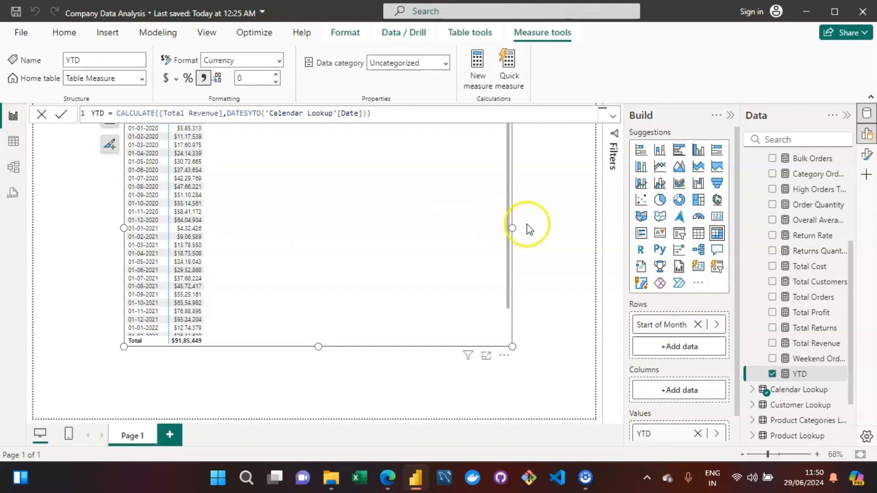
Scroll through the monthly YTD values in the table.
{"action": "left_click_drag", "start_coordinate": [508, 219], "coordinate": [509, 298]}
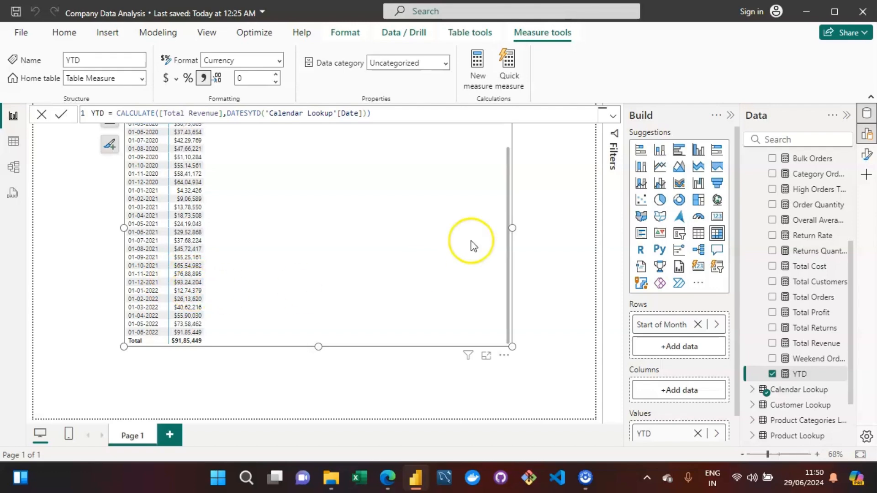
{"action": "left_click_drag", "start_coordinate": [508, 207], "coordinate": [510, 166]}
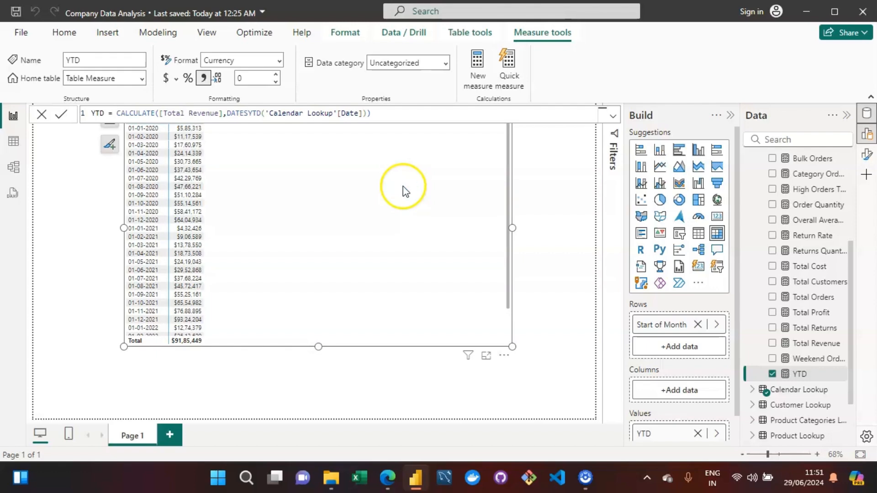
{"action": "left_click", "coordinate": [542, 202]}
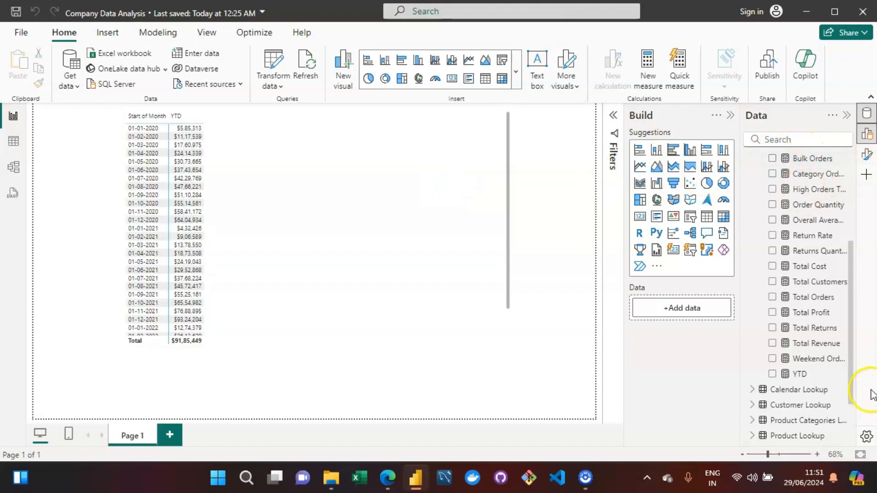
Create a new measure in Table Measure and name it Previous Month Revenue.
{"action": "left_click_drag", "start_coordinate": [852, 392], "coordinate": [854, 258]}
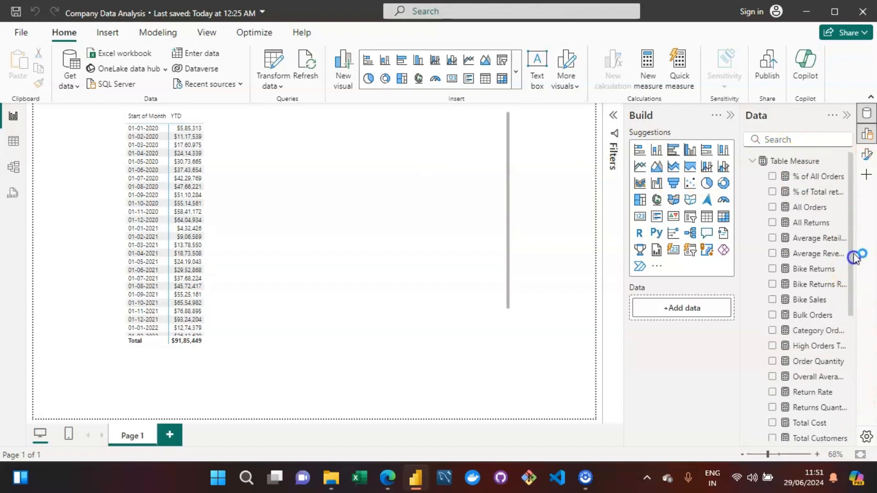
{"action": "left_click", "coordinate": [776, 162]}
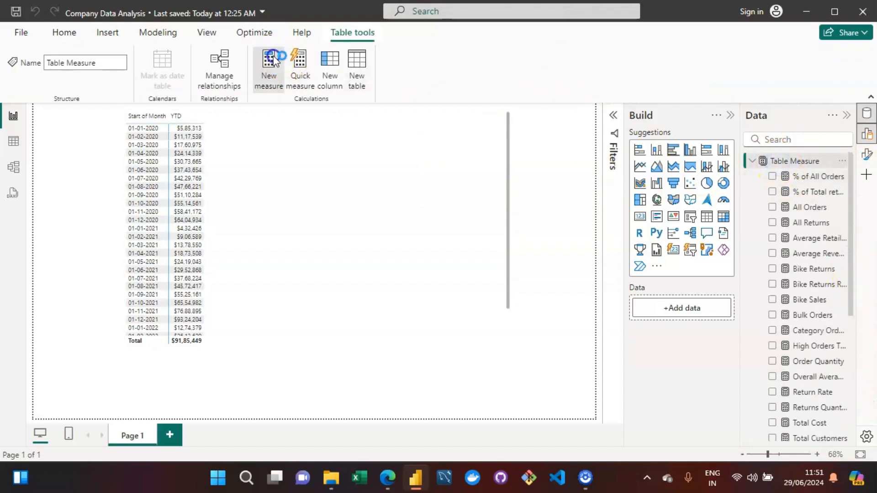
{"action": "left_click", "coordinate": [274, 61]}
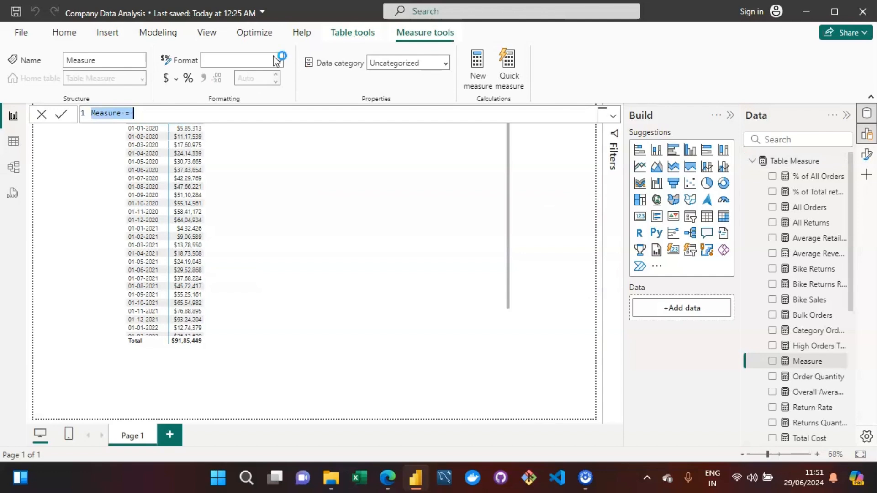
{"action": "left_click", "coordinate": [99, 113]}
{"action": "double_click", "coordinate": [99, 113]}
{"action": "key", "text": "BackSpace"}
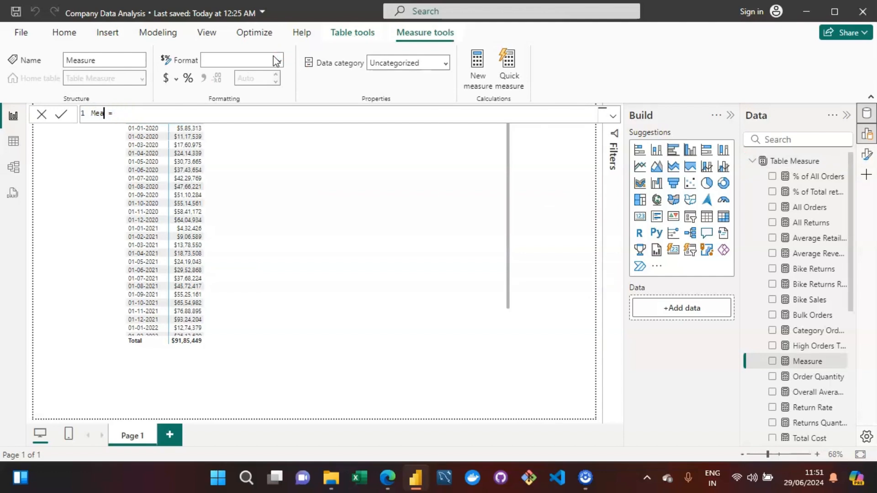
{"action": "type", "text": "Previous Month Revenue"}
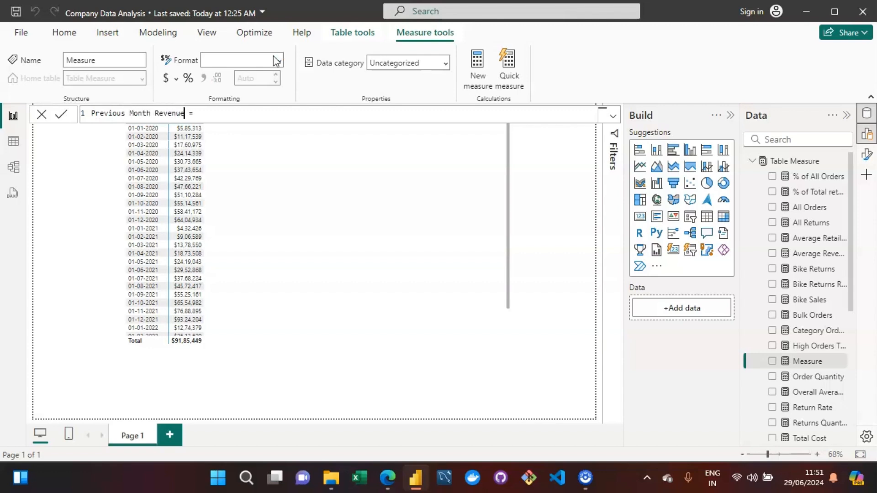
Start the Previous Month Revenue formula as CALCULATE over the [Total Revenue] measure.
{"action": "key", "text": "Right"}
{"action": "key", "text": "Right"}
{"action": "type", "text": "CALC"}
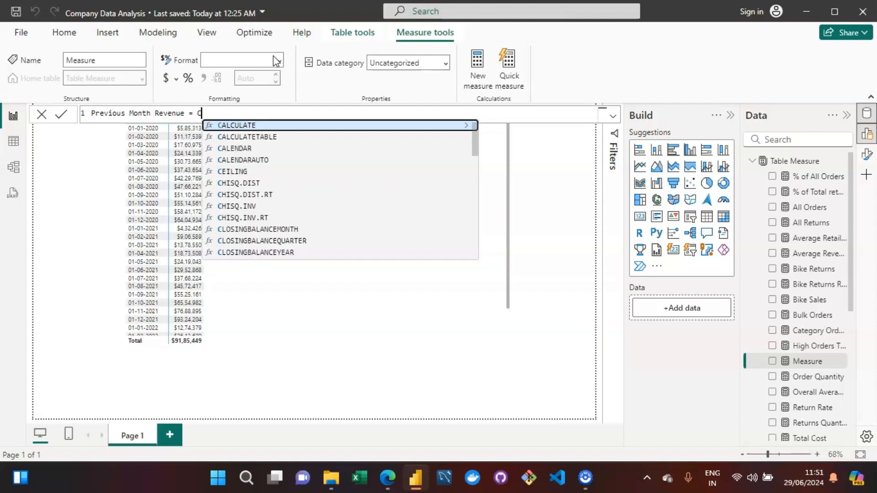
{"action": "key", "text": "Tab"}
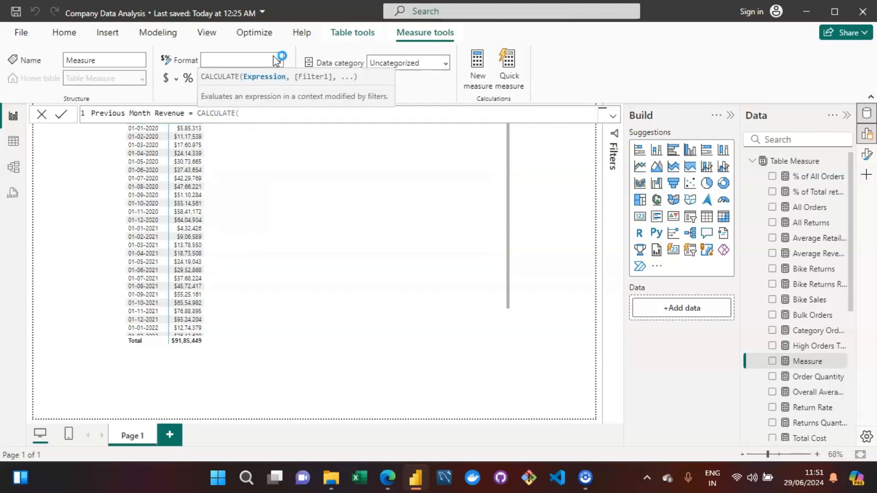
{"action": "type", "text": "[total"}
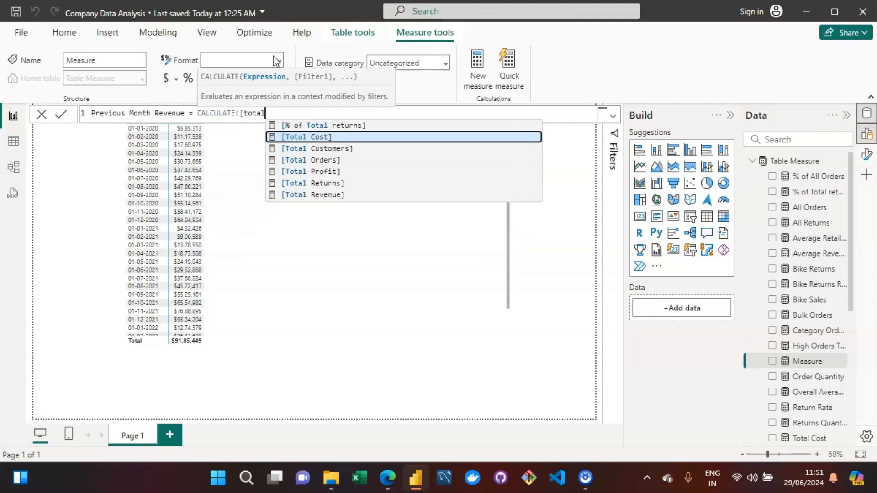
{"action": "key", "text": "Down"}
{"action": "key", "text": "Down"}
{"action": "key", "text": "Down"}
{"action": "key", "text": "Down"}
{"action": "key", "text": "Tab"}
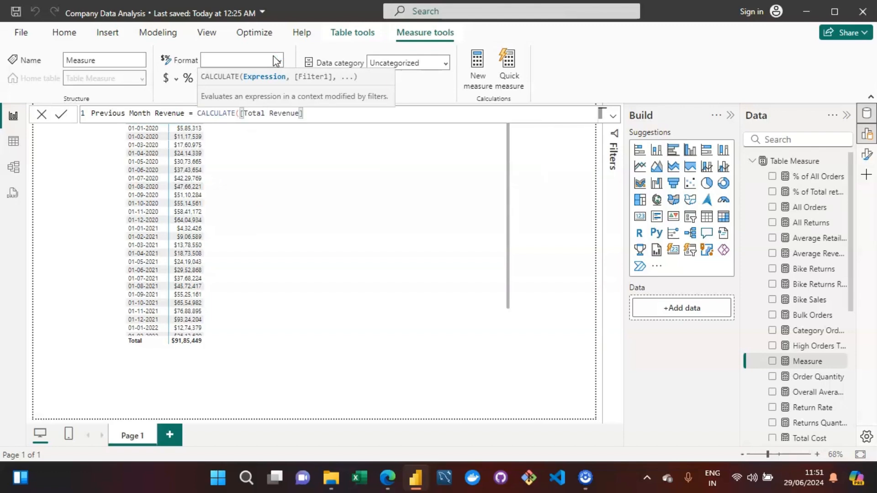
Add a DATEADD filter argument to the formula using the 'Calendar Lookup'[Date] column as its dates.
{"action": "type", "text": ","}
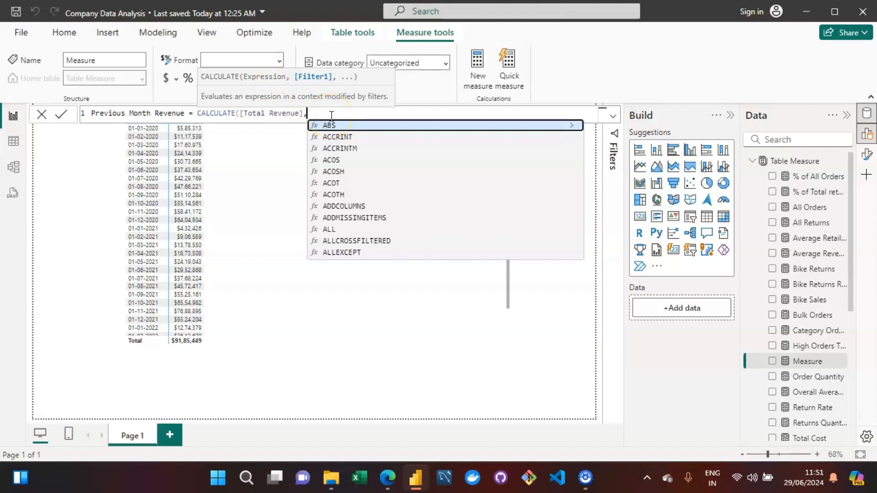
{"action": "type", "text": "DATE"}
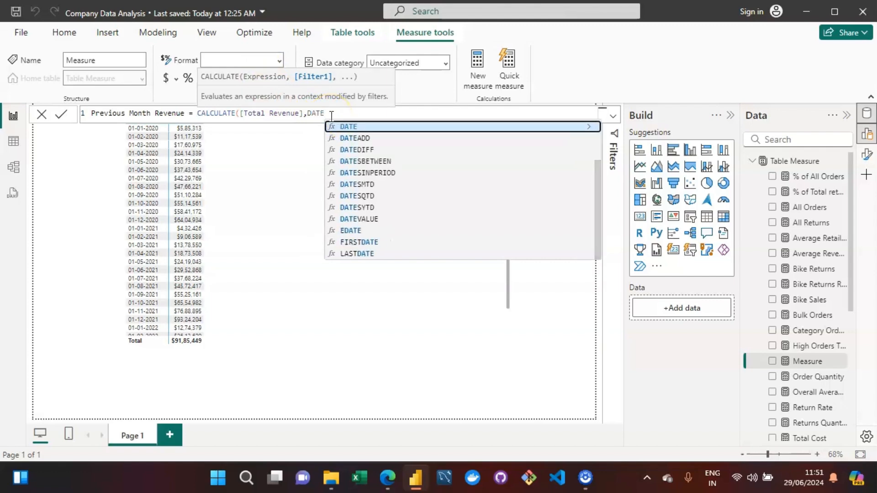
{"action": "type", "text": "A"}
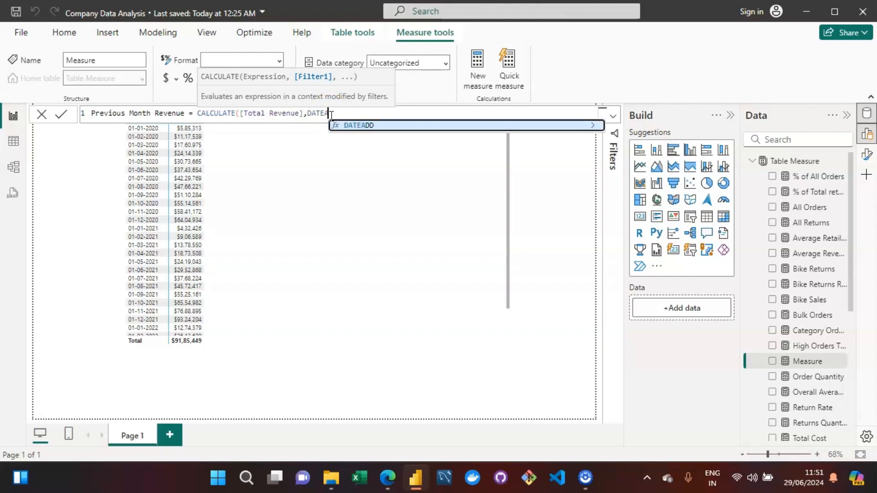
{"action": "key", "text": "Tab"}
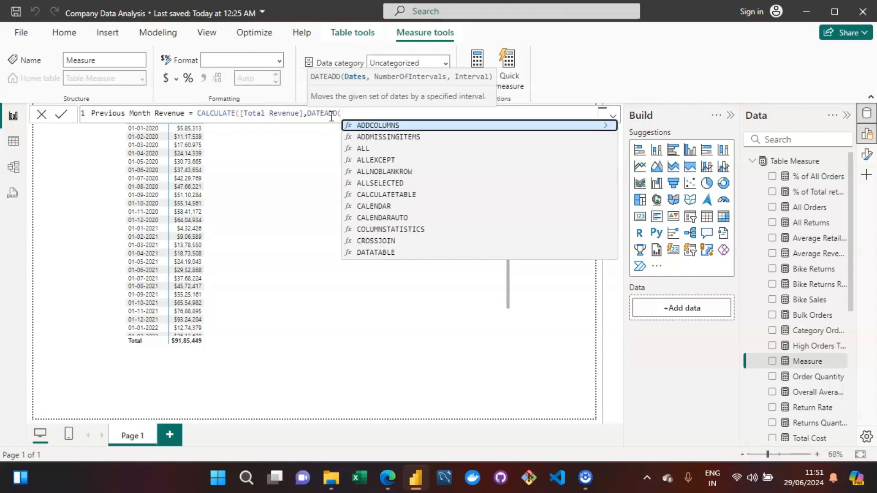
{"action": "type", "text": "da"}
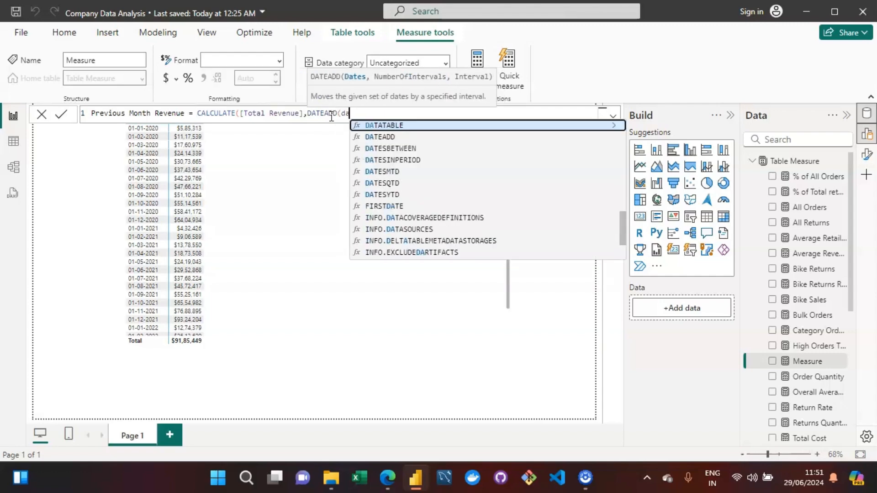
{"action": "key", "text": "BackSpace"}
{"action": "key", "text": "BackSpace"}
{"action": "type", "text": "cale"}
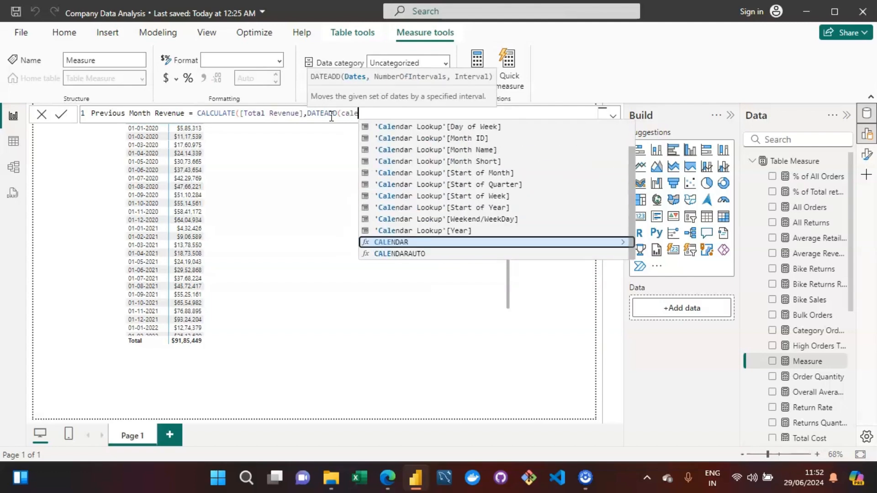
{"action": "key", "text": "Up"}
{"action": "key", "text": "Up"}
{"action": "key", "text": "Up"}
{"action": "key", "text": "Up"}
{"action": "key", "text": "Up"}
{"action": "key", "text": "Up"}
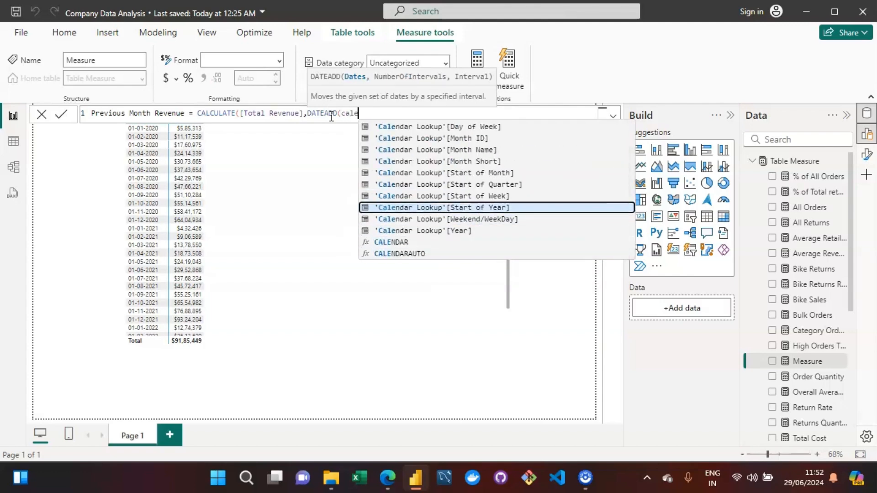
{"action": "key", "text": "Up"}
{"action": "key", "text": "Down"}
{"action": "key", "text": "Down"}
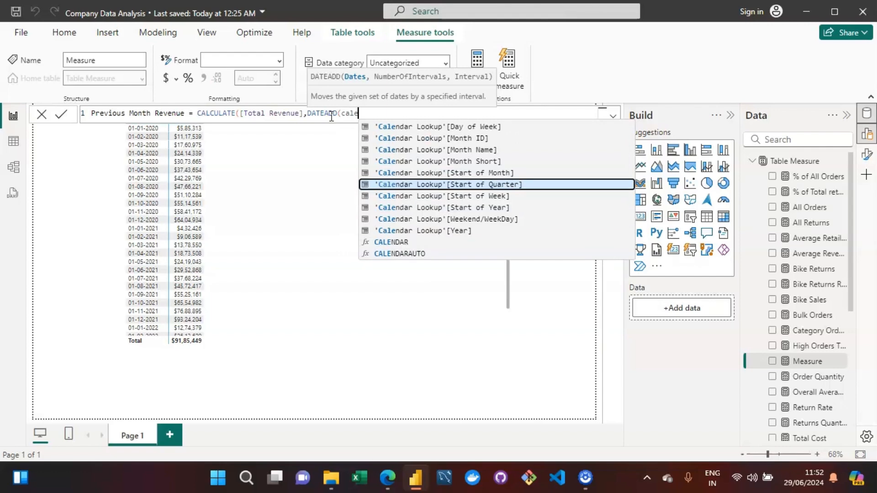
{"action": "type", "text": "ndar"}
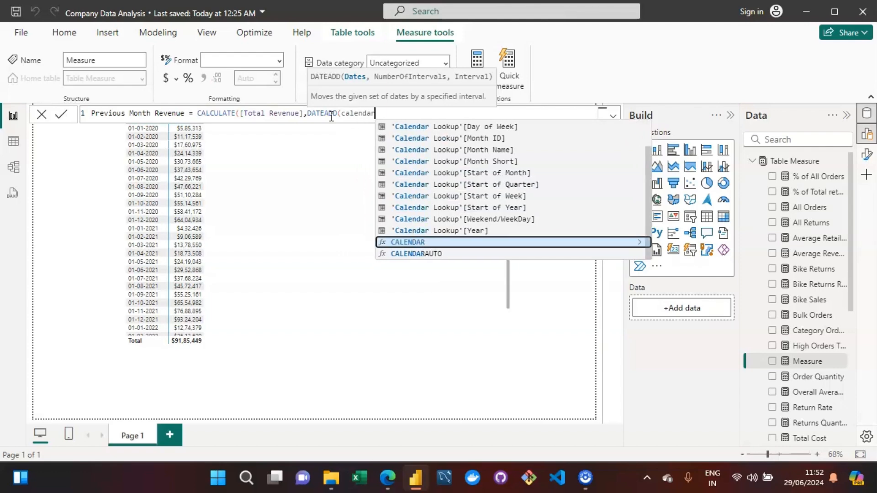
{"action": "type", "text": " look"}
{"action": "key", "text": "Down"}
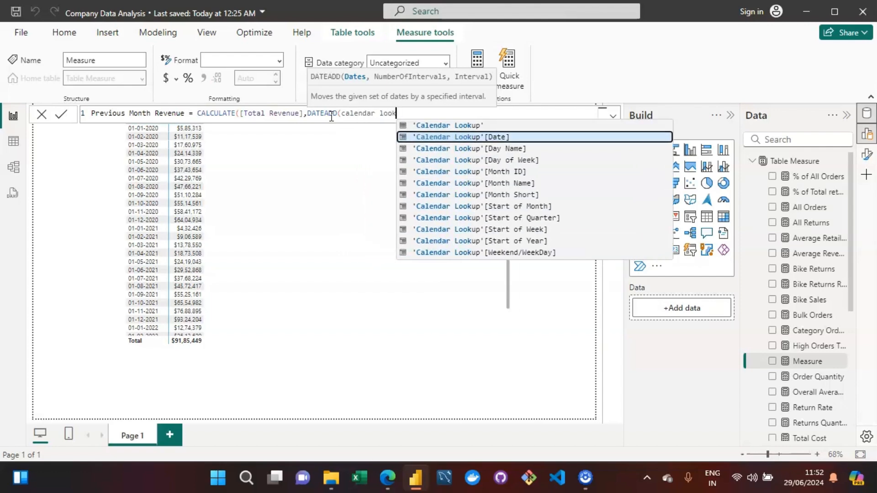
{"action": "key", "text": "Tab"}
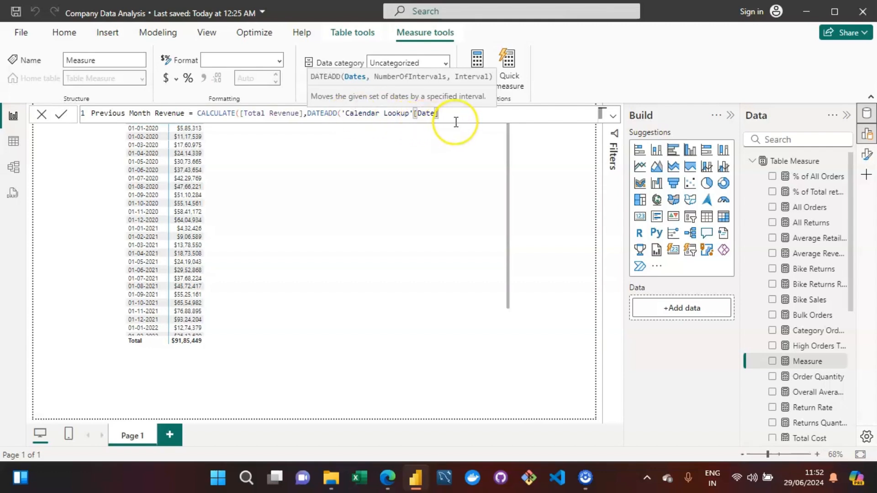
Shift the dates by -1 MONTH, close both parentheses and commit the Previous Month Revenue measure.
{"action": "type", "text": ","}
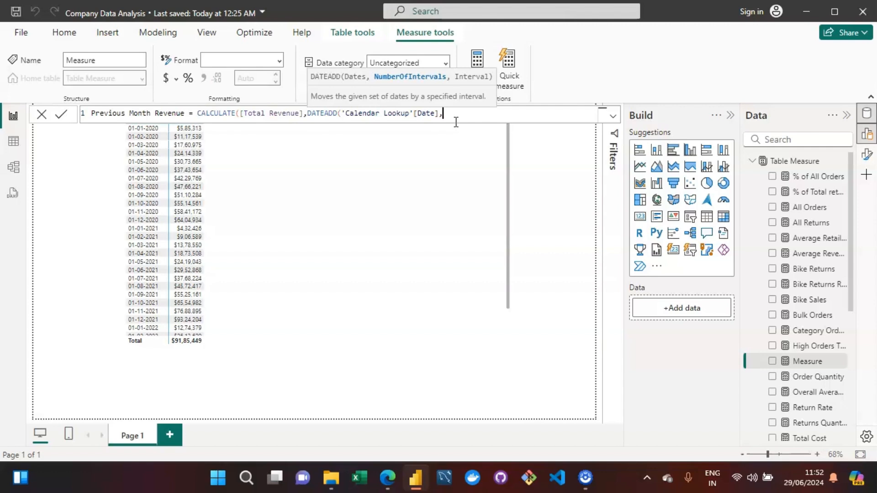
{"action": "type", "text": "-1,"}
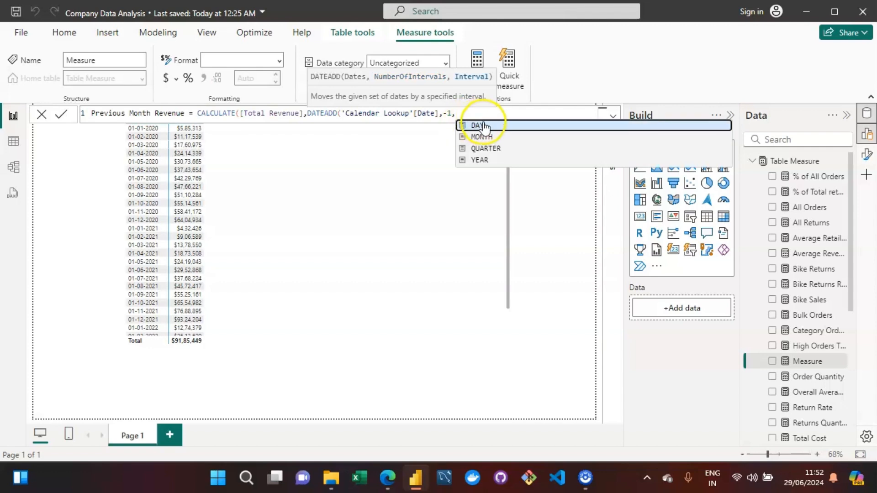
{"action": "key", "text": "Down"}
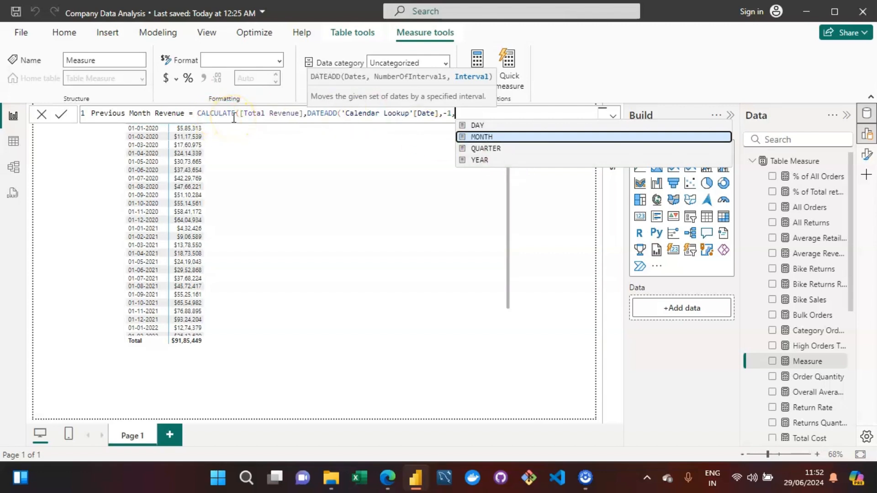
{"action": "key", "text": "Tab"}
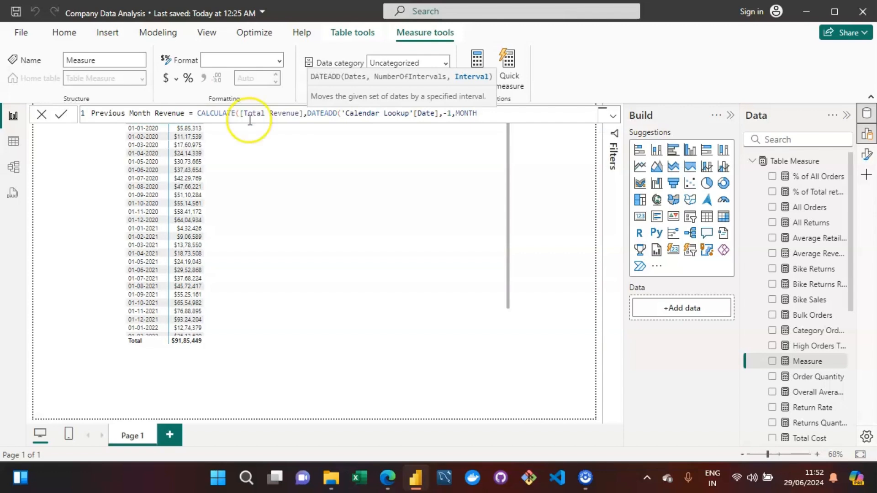
{"action": "type", "text": "))"}
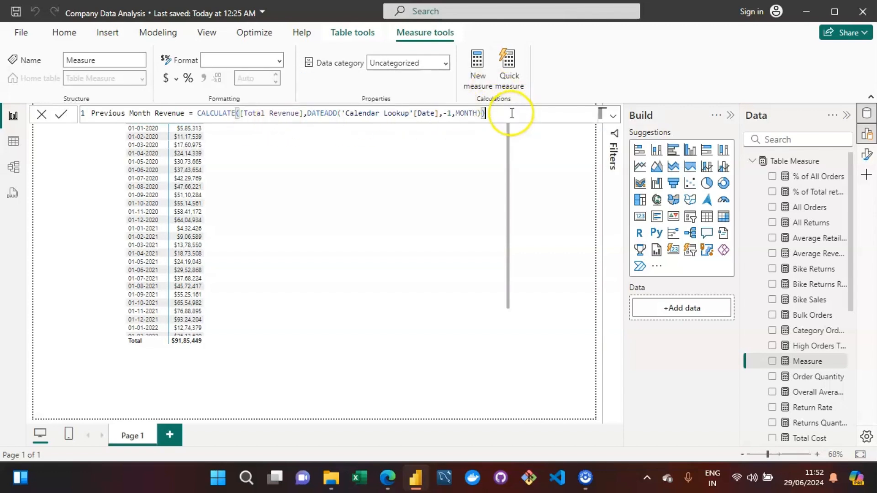
{"action": "key", "text": "Return"}
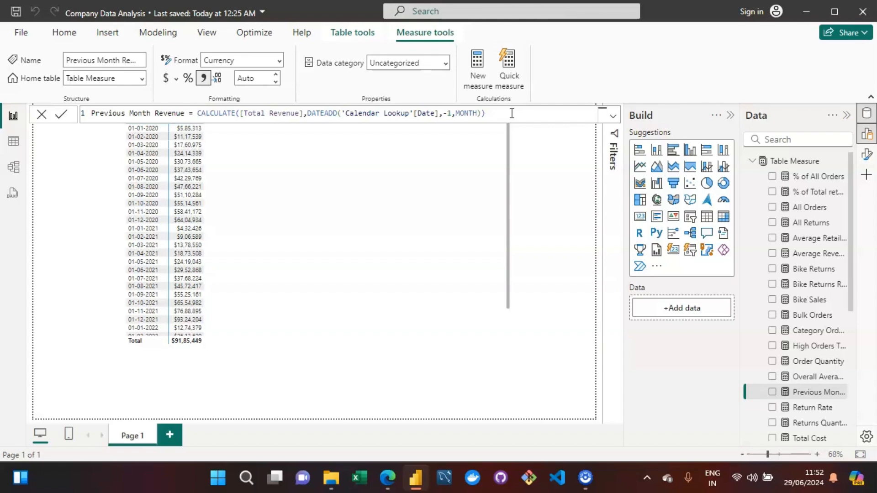
Add the Previous Month Revenue measure to the table visual's values next to YTD.
{"action": "left_click_drag", "start_coordinate": [814, 392], "coordinate": [345, 234]}
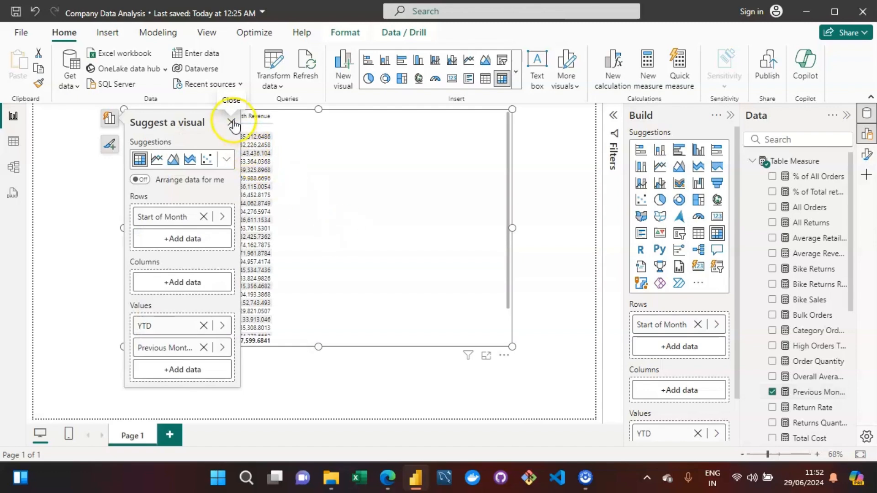
{"action": "left_click", "coordinate": [232, 122]}
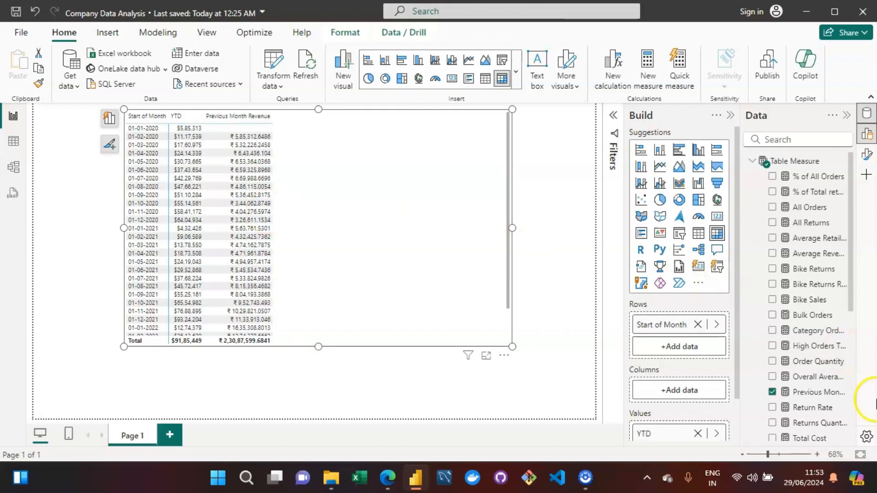
Format Previous Month Revenue as dollar currency with 0 decimal places, then deselect and compare its values in the table.
{"action": "left_click", "coordinate": [813, 391]}
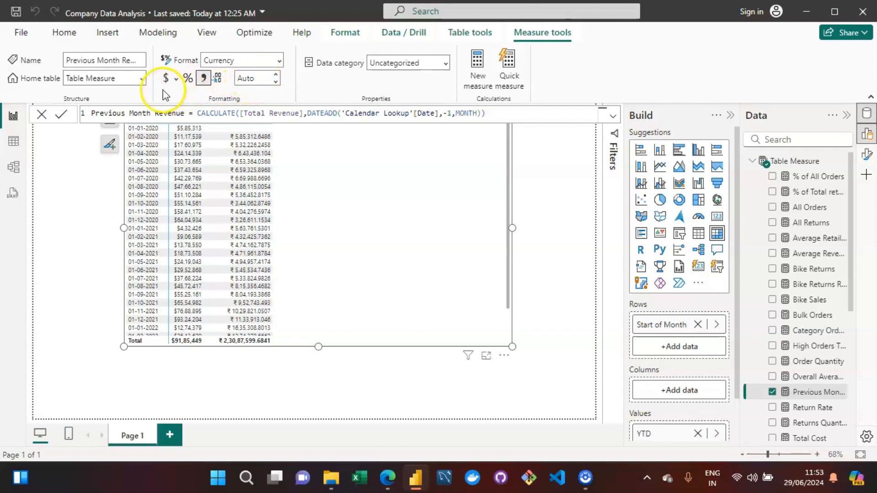
{"action": "left_click", "coordinate": [256, 78]}
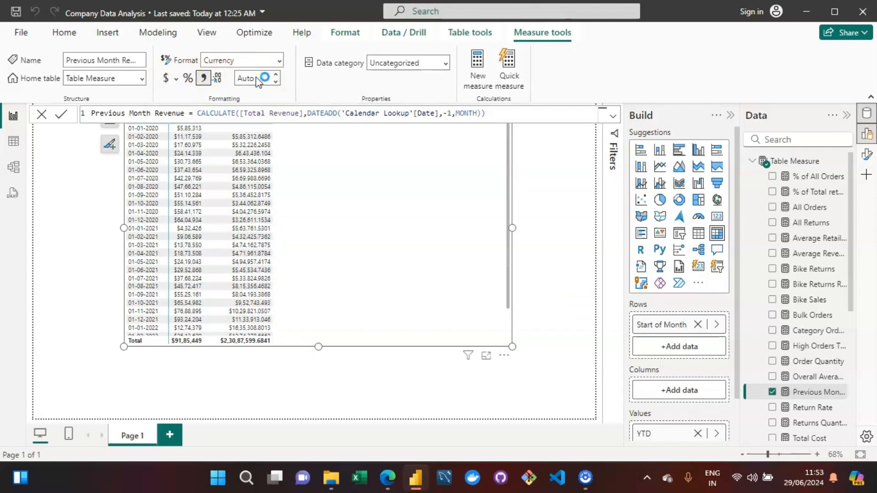
{"action": "type", "text": "0"}
{"action": "key", "text": "Return"}
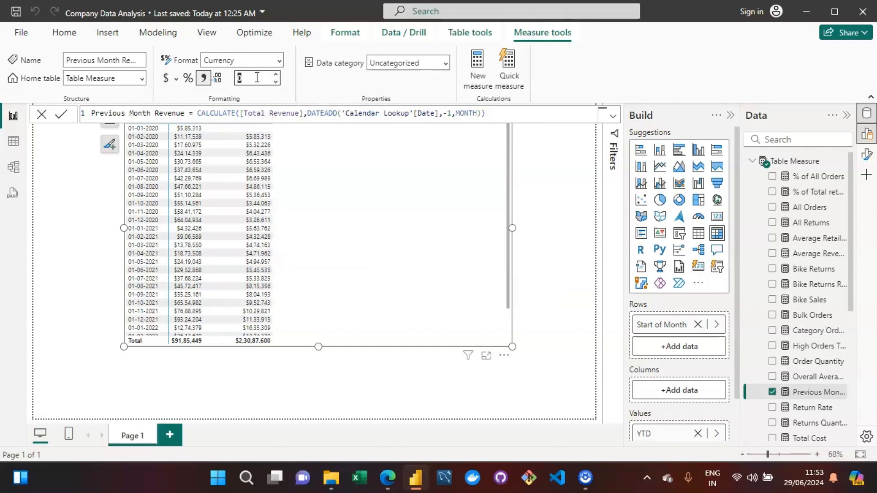
{"action": "left_click", "coordinate": [570, 207]}
{"action": "left_click", "coordinate": [553, 168]}
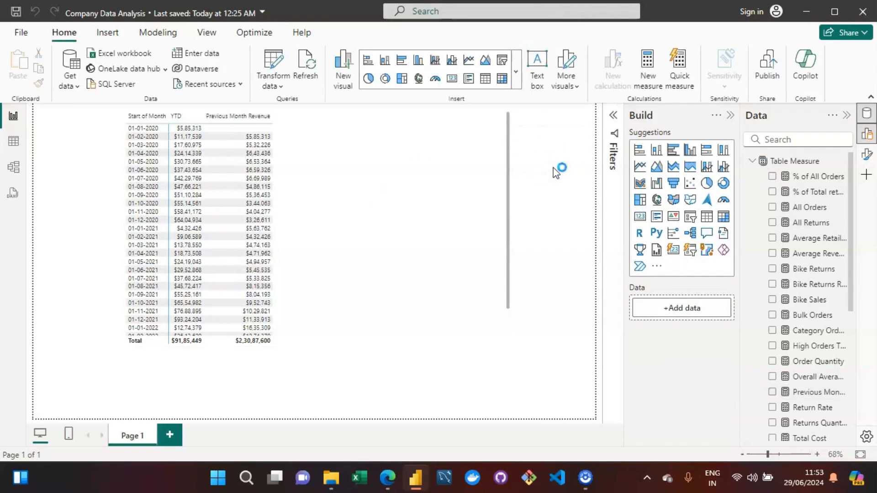
{"action": "left_click", "coordinate": [155, 145]}
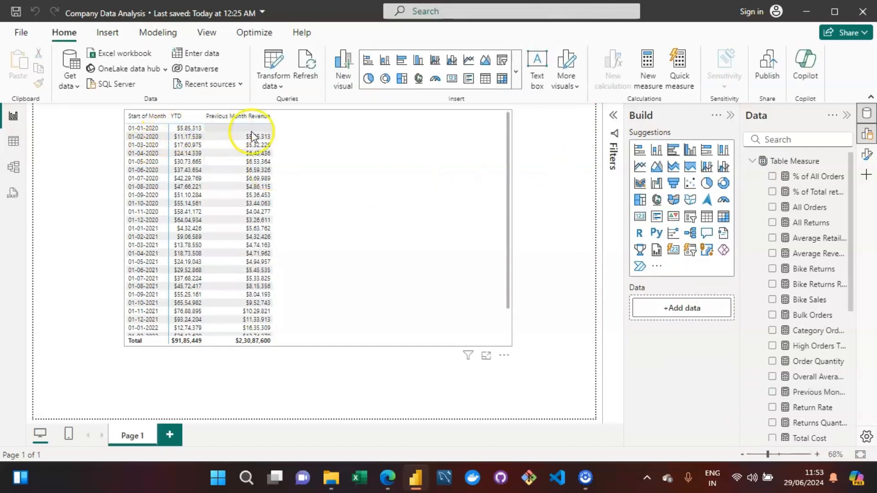
{"action": "left_click", "coordinate": [220, 128]}
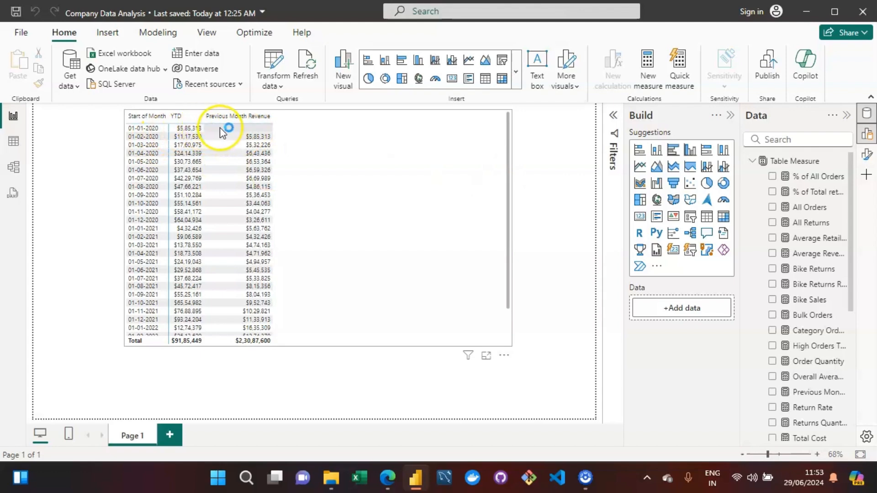
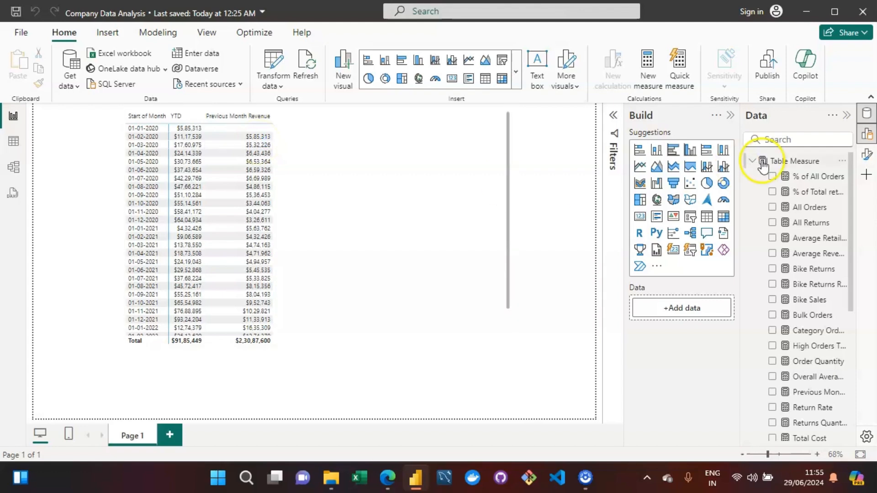
Create a new measure in Table Measure and name it Target Revenue.
{"action": "left_click", "coordinate": [794, 162]}
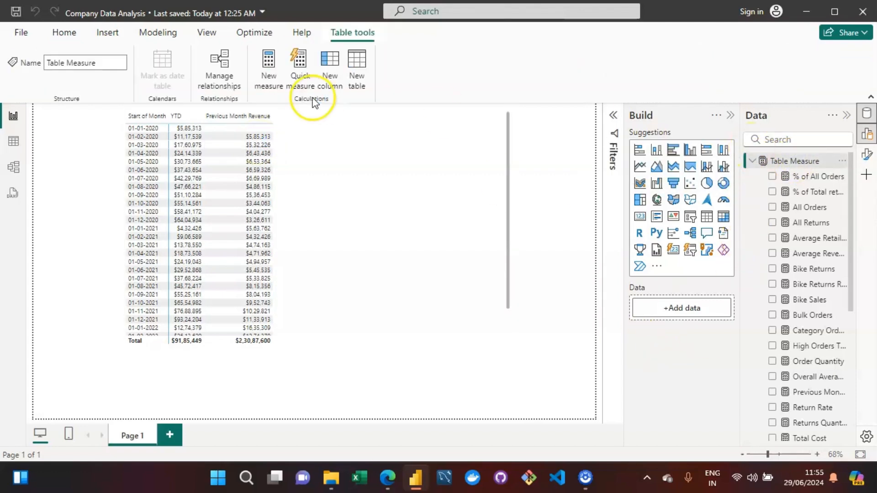
{"action": "left_click", "coordinate": [271, 75]}
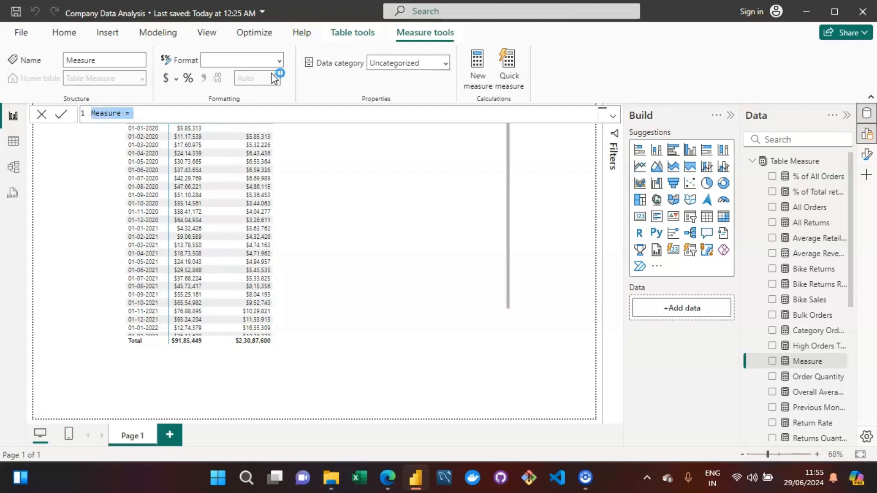
{"action": "key", "text": "Home"}
{"action": "key", "text": "Right"}
{"action": "key", "text": "Right"}
{"action": "key", "text": "Right"}
{"action": "key", "text": "Right"}
{"action": "key", "text": "Right"}
{"action": "key", "text": "Right"}
{"action": "key", "text": "Right"}
{"action": "key", "text": "BackSpace"}
{"action": "key", "text": "BackSpace"}
{"action": "key", "text": "BackSpace"}
{"action": "key", "text": "BackSpace"}
{"action": "key", "text": "BackSpace"}
{"action": "key", "text": "BackSpace"}
{"action": "key", "text": "BackSpace"}
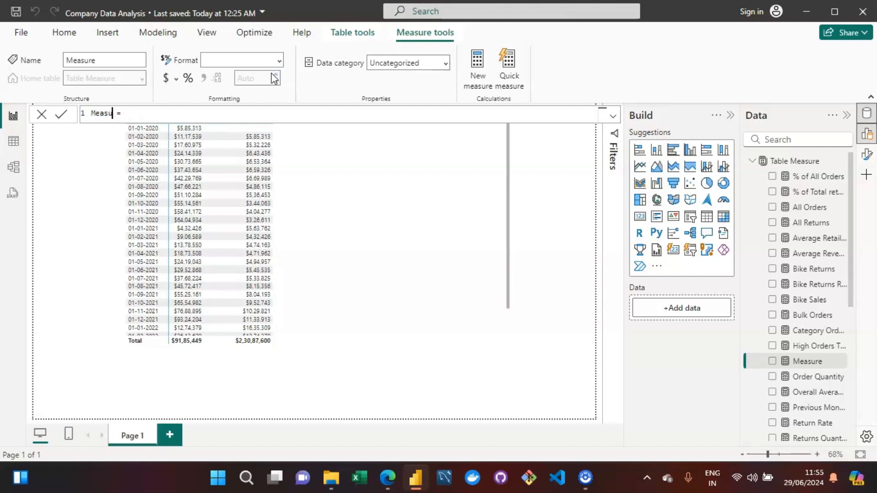
{"action": "type", "text": "Target Revenue"}
{"action": "key", "text": "Right"}
{"action": "key", "text": "Right"}
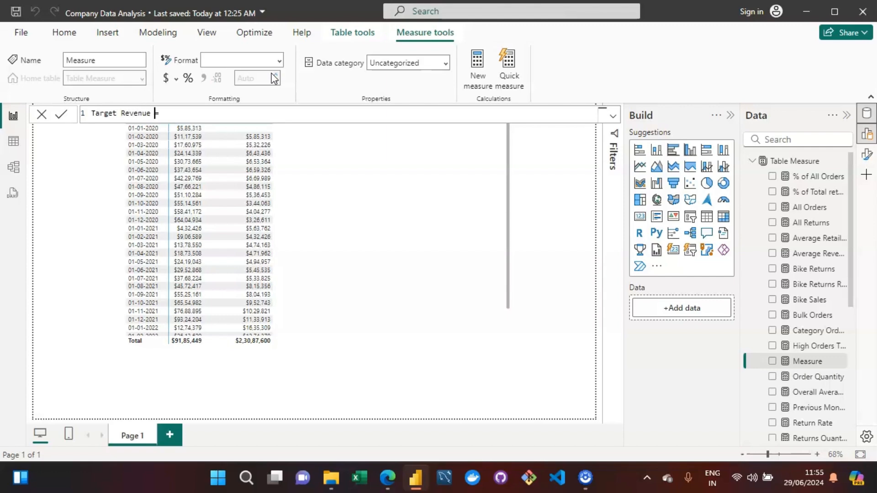
Define Target Revenue as the Previous Month Revenue measure multiplied by 1.1.
{"action": "type", "text": "["}
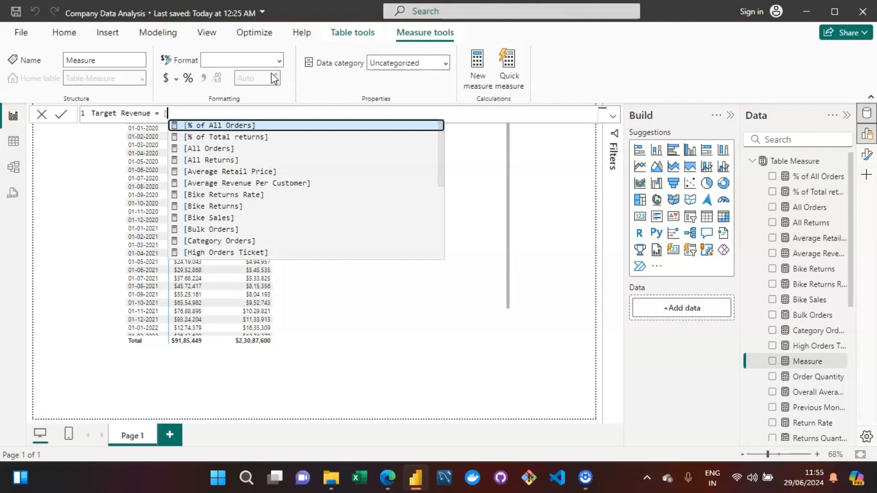
{"action": "type", "text": "prev"}
{"action": "key", "text": "Tab"}
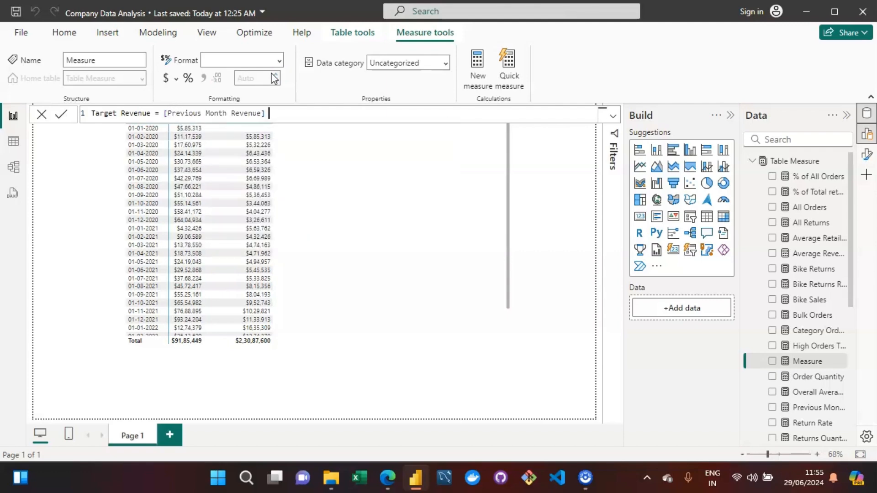
{"action": "type", "text": "*1.1"}
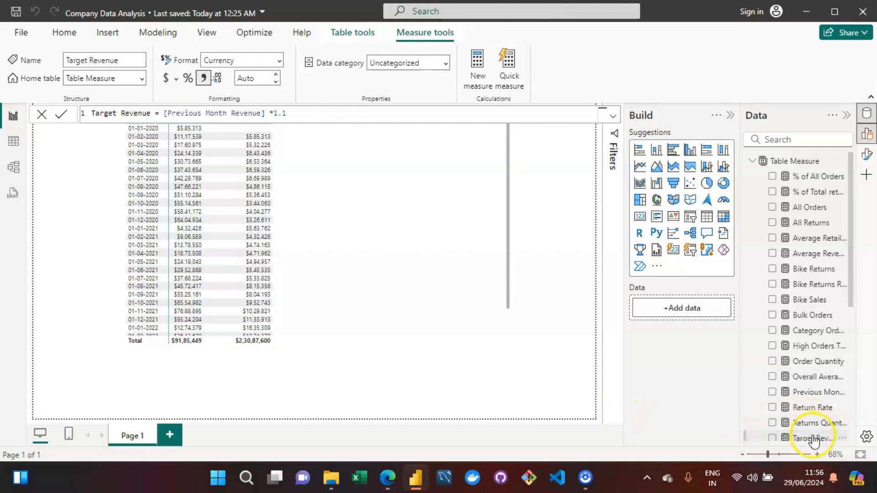
Add Target Revenue to the table visual and set its currency format to 0 decimal places.
{"action": "left_click_drag", "start_coordinate": [813, 436], "coordinate": [368, 251]}
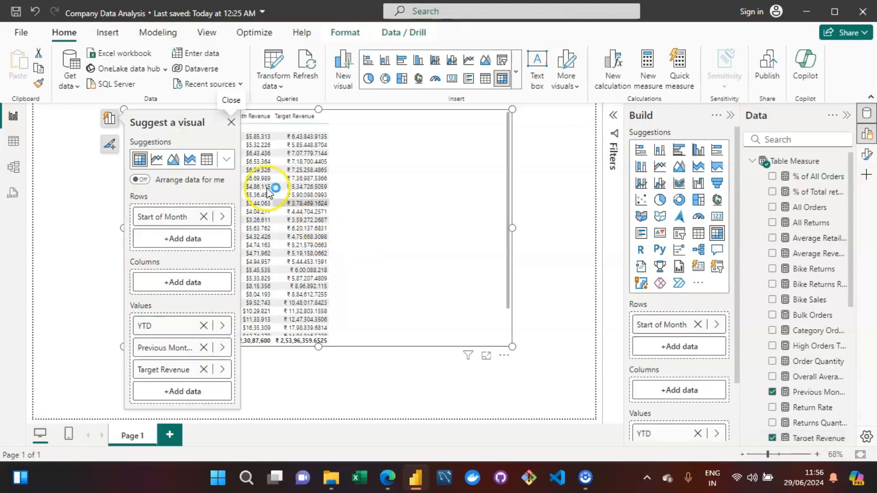
{"action": "left_click", "coordinate": [824, 439]}
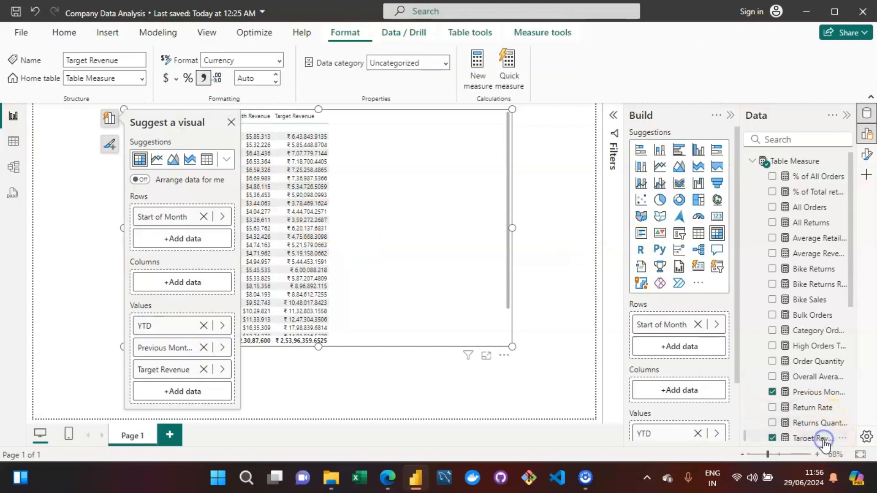
{"action": "left_click", "coordinate": [165, 84]}
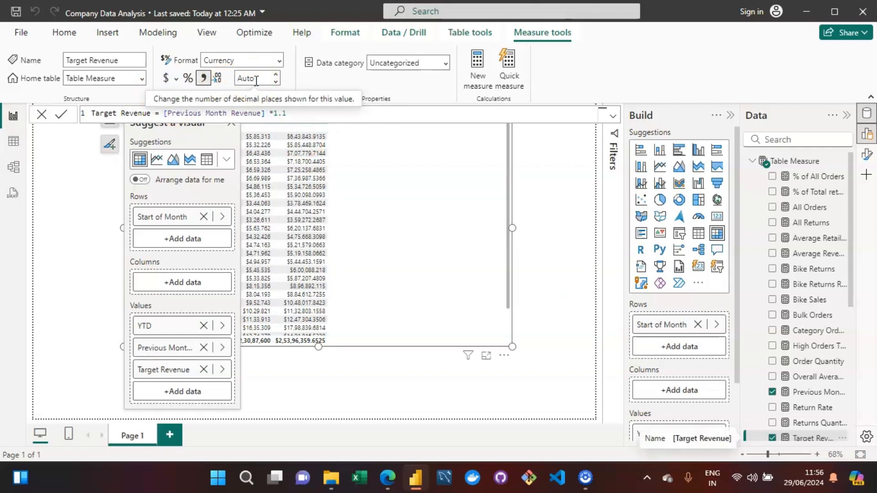
{"action": "key", "text": "Up"}
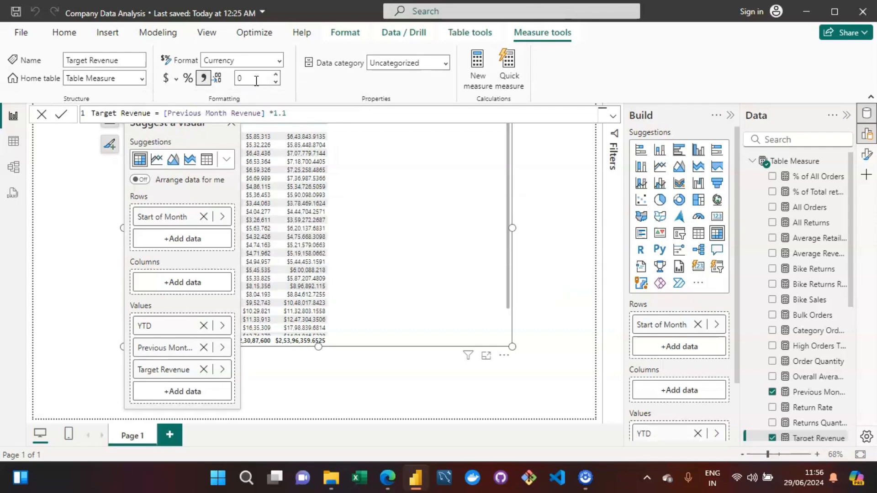
{"action": "left_click", "coordinate": [550, 211]}
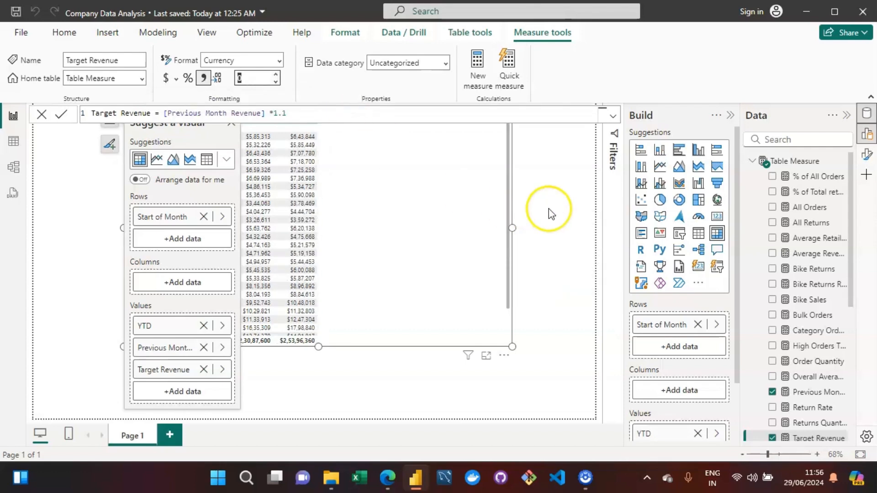
{"action": "left_click", "coordinate": [542, 182]}
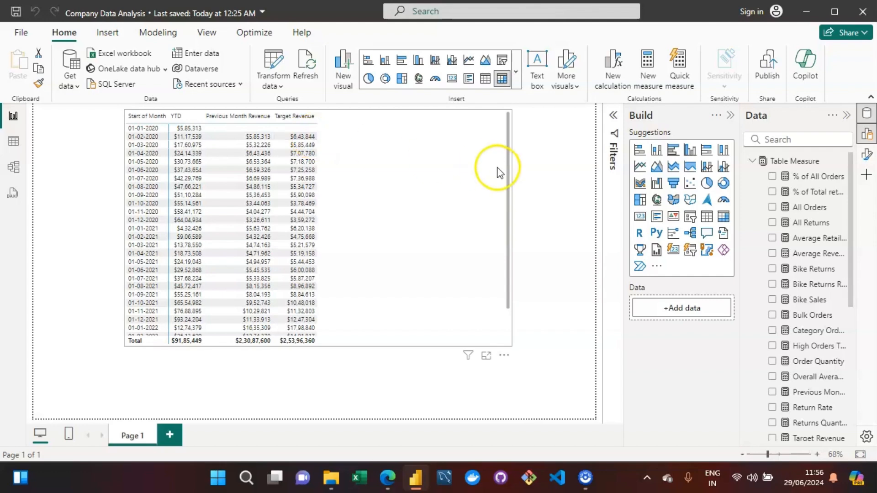
Create another new measure in Table Measure named 10 days Rolling Period.
{"action": "left_click", "coordinate": [576, 177]}
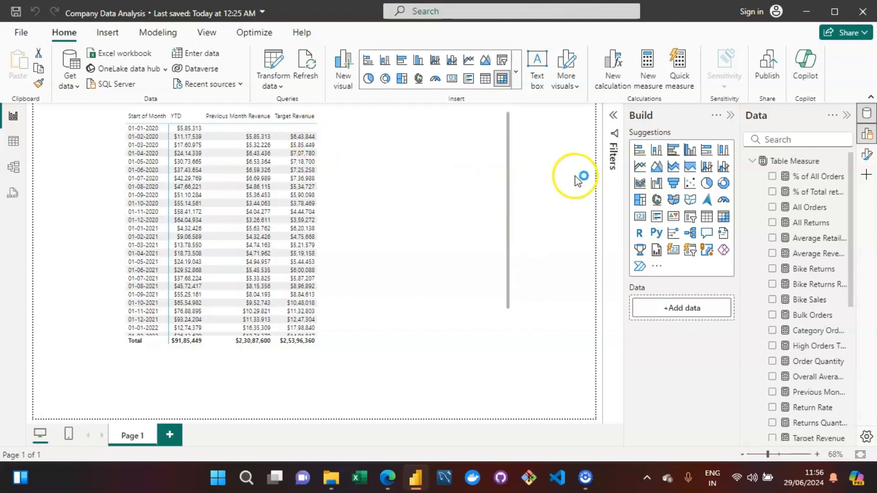
{"action": "left_click", "coordinate": [794, 162]}
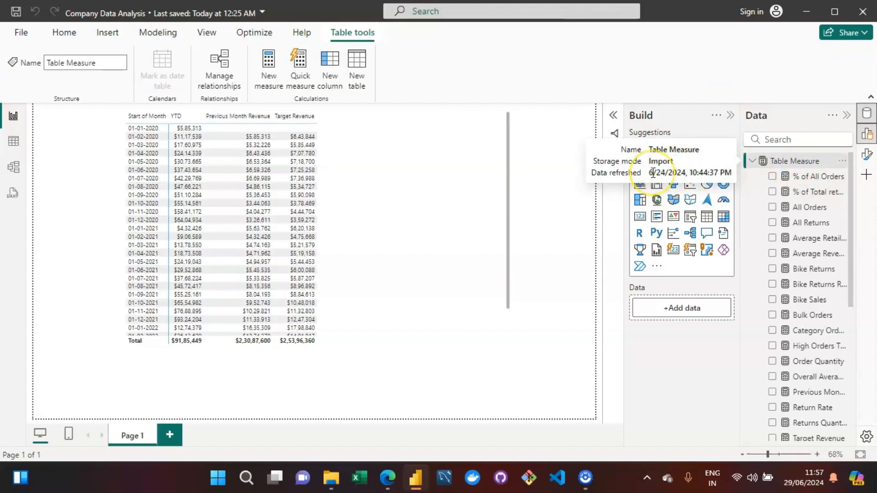
{"action": "left_click", "coordinate": [511, 206]}
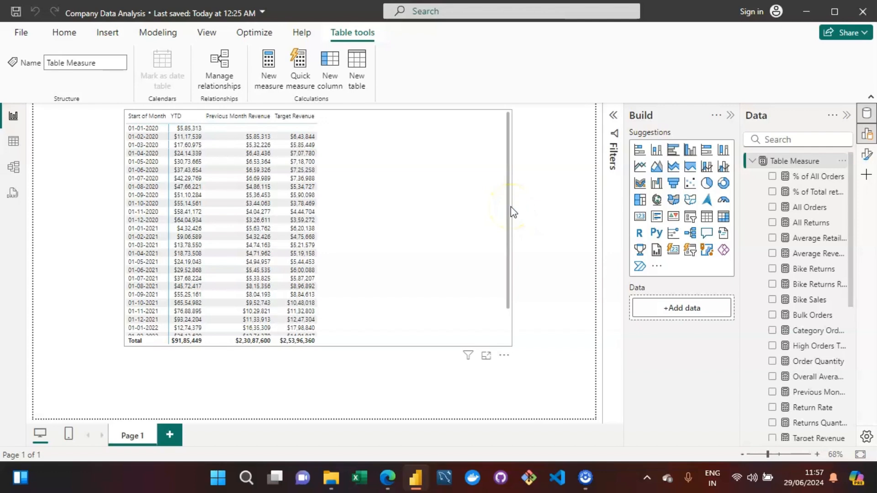
{"action": "left_click", "coordinate": [270, 62]}
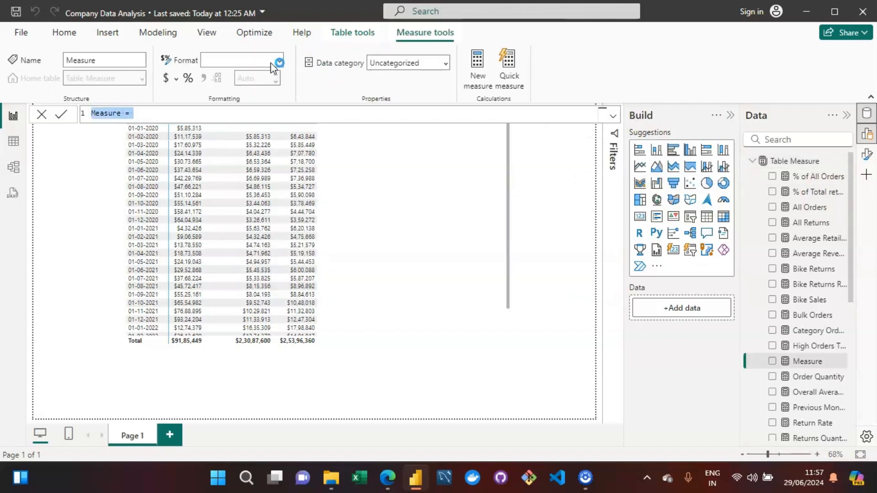
{"action": "key", "text": "Home"}
{"action": "type", "text": "00"}
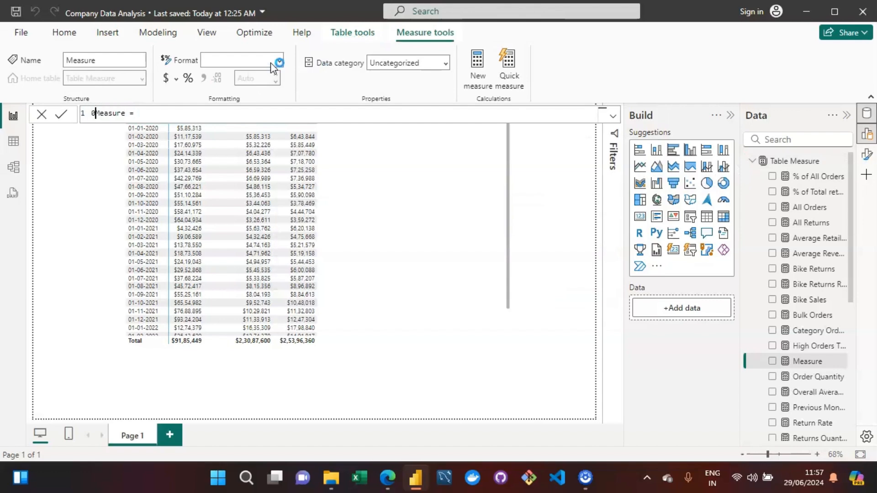
{"action": "key", "text": "Right"}
{"action": "key", "text": "Right"}
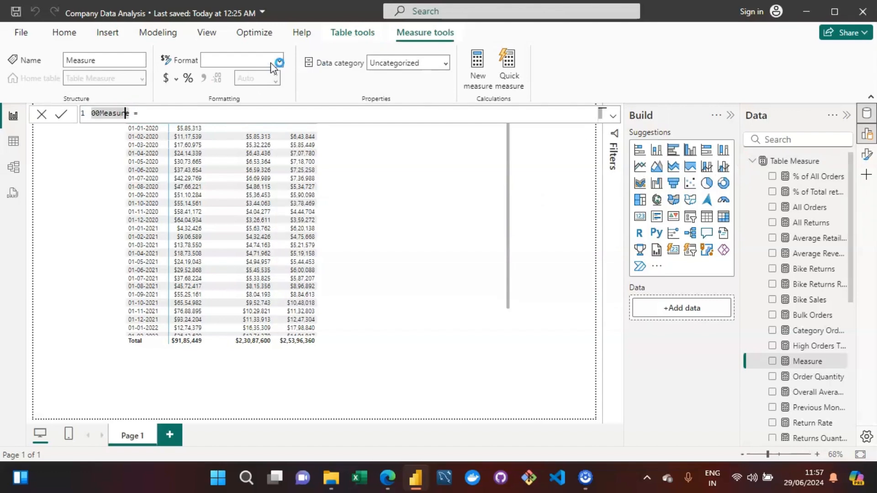
{"action": "key", "text": "BackSpace"}
{"action": "key", "text": "BackSpace"}
{"action": "key", "text": "BackSpace"}
{"action": "key", "text": "BackSpace"}
{"action": "key", "text": "BackSpace"}
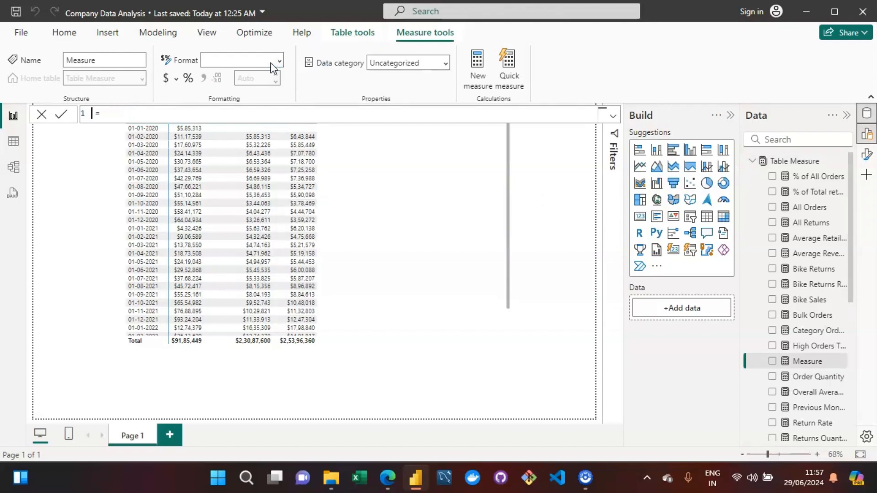
{"action": "type", "text": "10 days"}
{"action": "type", "text": " Rolling"}
{"action": "type", "text": " Peri"}
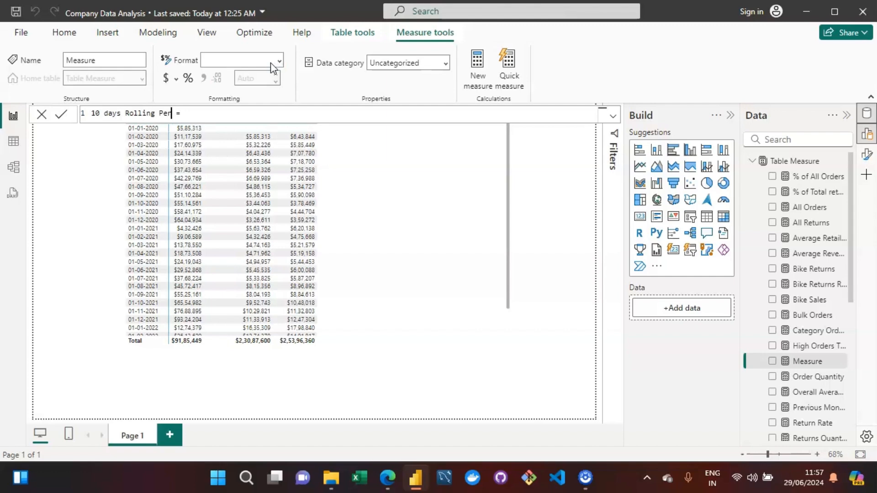
{"action": "type", "text": "od"}
Begin the formula with CALCULATE using the Total Revenue measure as its expression.
{"action": "key", "text": "End"}
{"action": "type", "text": "CALCULATE"}
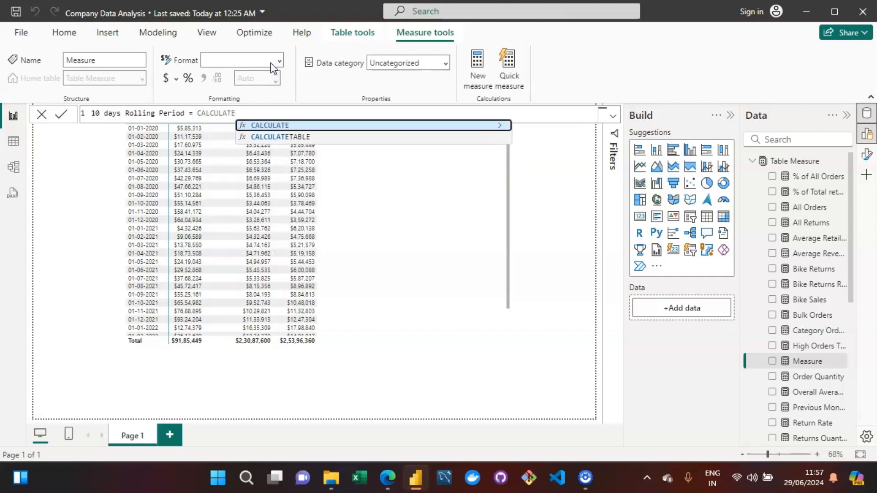
{"action": "type", "text": "(["}
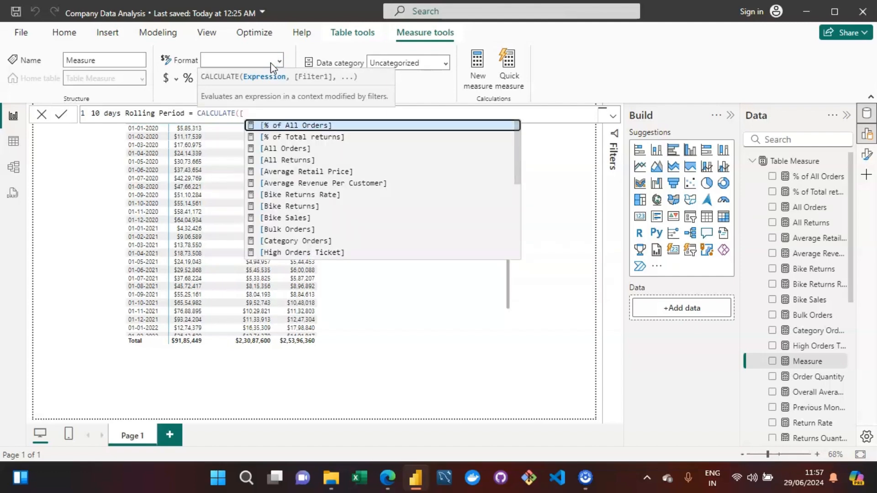
{"action": "type", "text": "tot"}
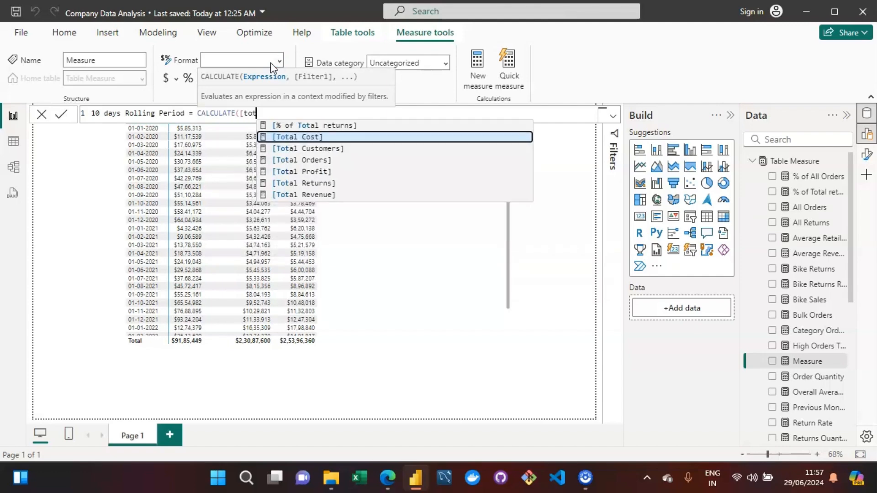
{"action": "key", "text": "Down"}
{"action": "key", "text": "Down"}
{"action": "key", "text": "Down"}
{"action": "key", "text": "Down"}
{"action": "key", "text": "Down"}
{"action": "key", "text": "Tab"}
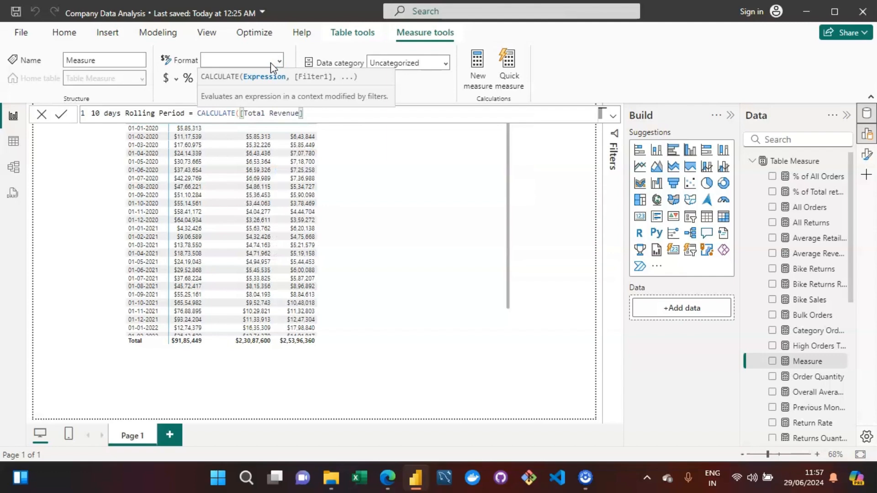
Add DATESINPERIOD as the CALCULATE filter, using the Calendar Lookup Date column as its dates argument.
{"action": "type", "text": ",DATE"}
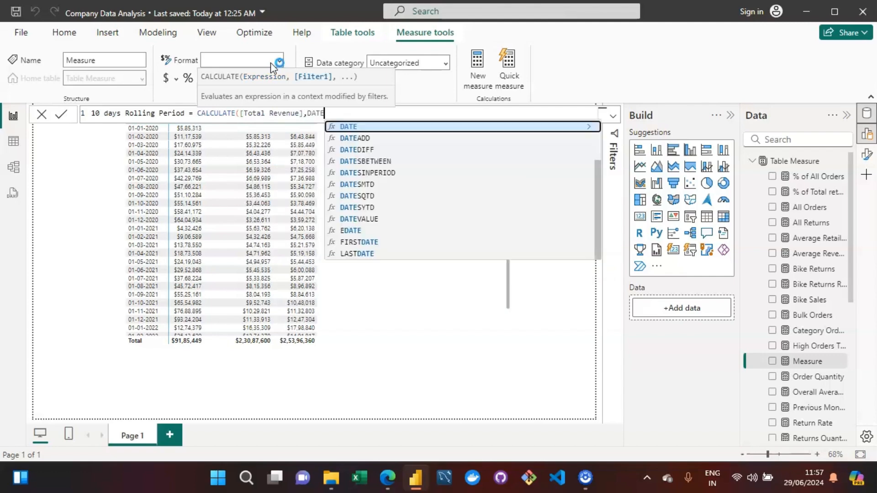
{"action": "type", "text": "S"}
{"action": "key", "text": "Down"}
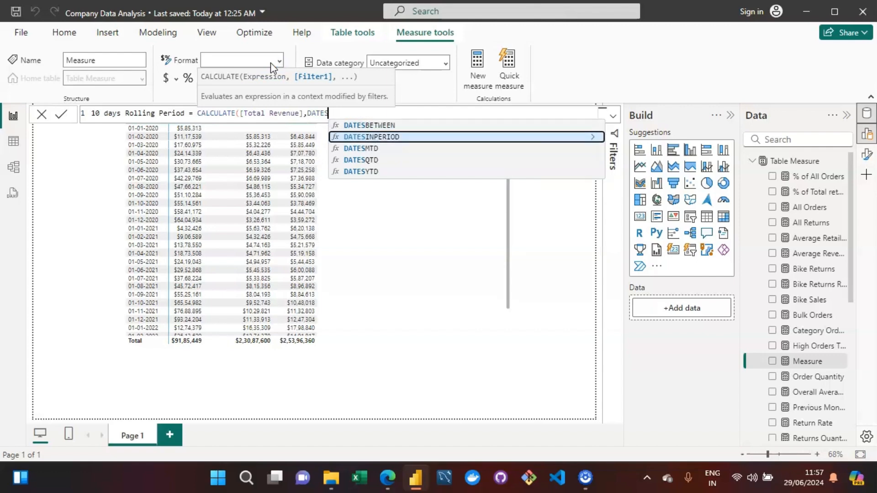
{"action": "key", "text": "Tab"}
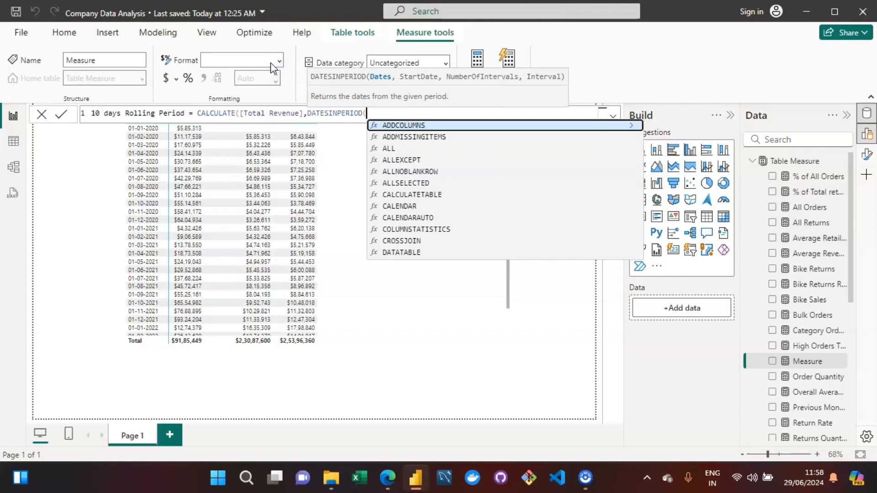
{"action": "type", "text": "calend"}
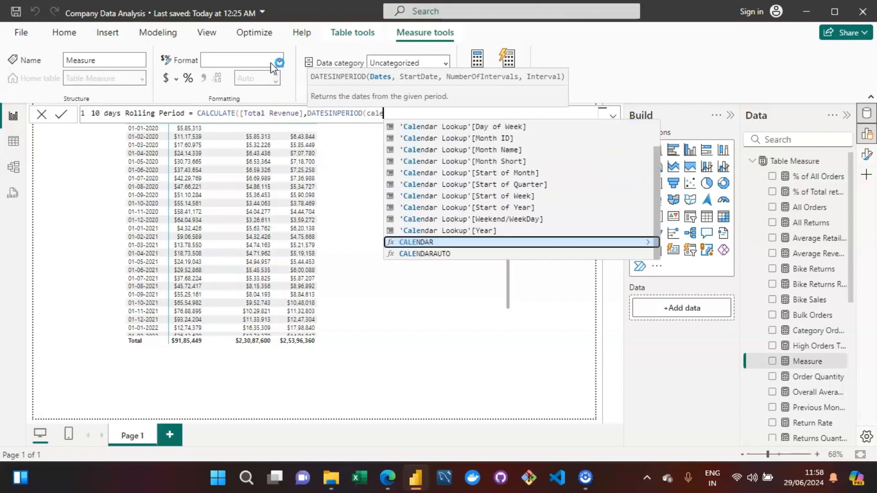
{"action": "key", "text": "Up"}
{"action": "key", "text": "Up"}
{"action": "key", "text": "Up"}
{"action": "key", "text": "Up"}
{"action": "key", "text": "Up"}
{"action": "key", "text": "Up"}
{"action": "key", "text": "Up"}
{"action": "key", "text": "Up"}
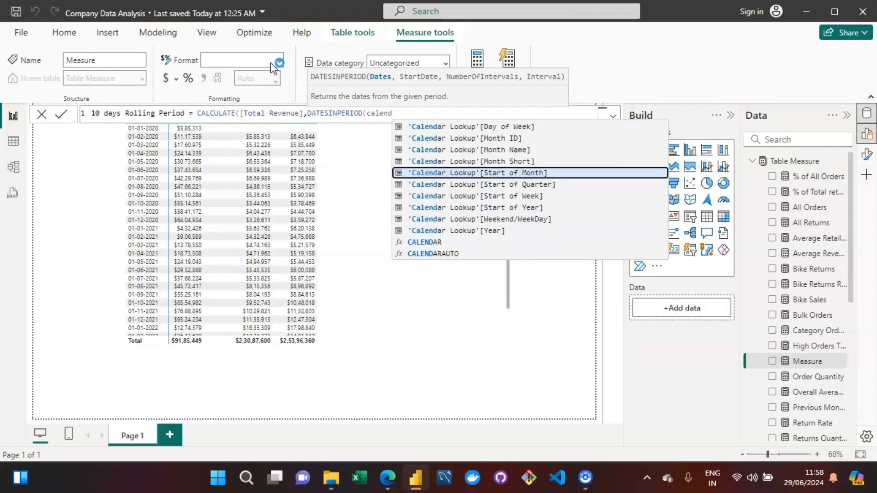
{"action": "key", "text": "Down"}
{"action": "key", "text": "Down"}
{"action": "key", "text": "Up"}
{"action": "key", "text": "Up"}
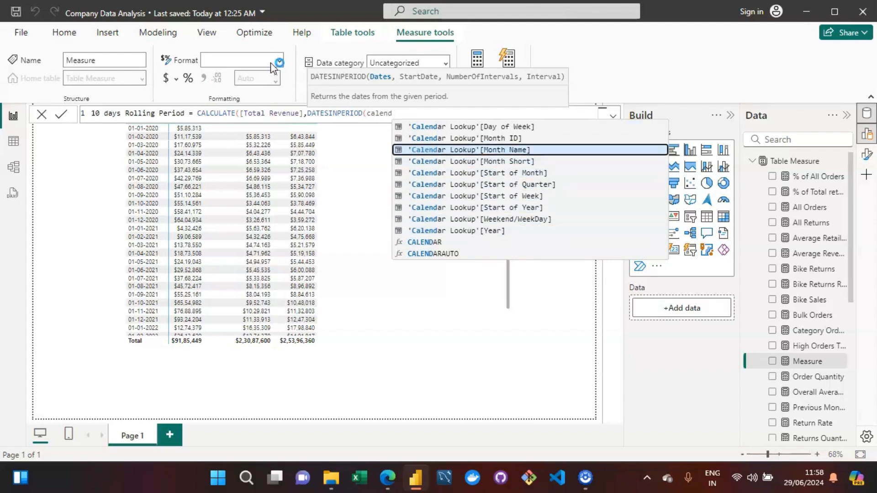
{"action": "type", "text": "ar look"}
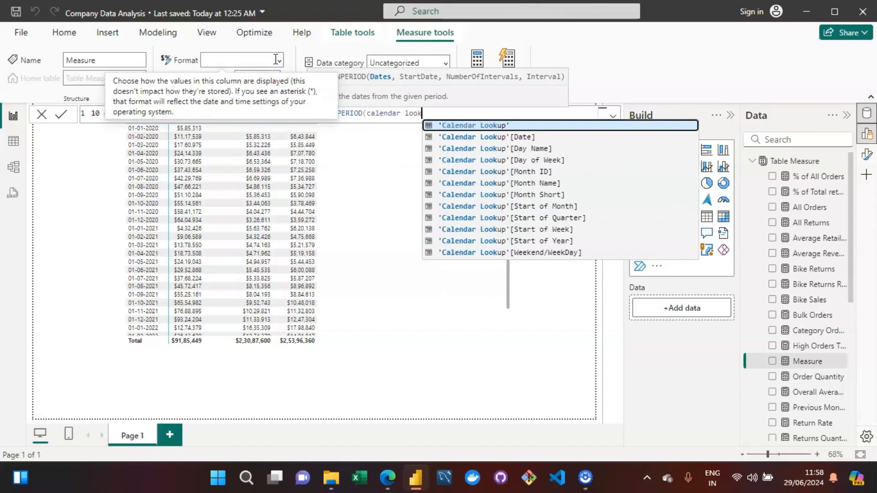
{"action": "key", "text": "Down"}
{"action": "key", "text": "Tab"}
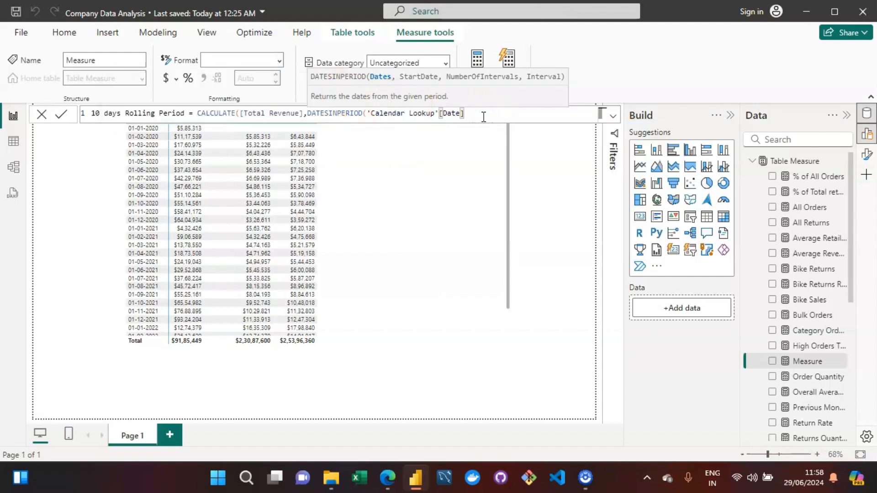
Complete DATESINPERIOD with MAX of the Calendar Lookup Date column as start date, -10 intervals and DAY, closing the formula.
{"action": "type", "text": ", "}
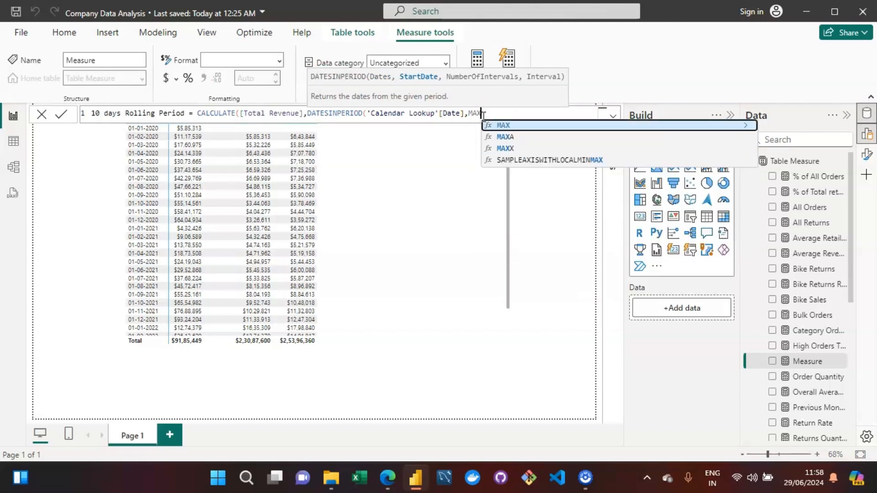
{"action": "type", "text": "MAX("}
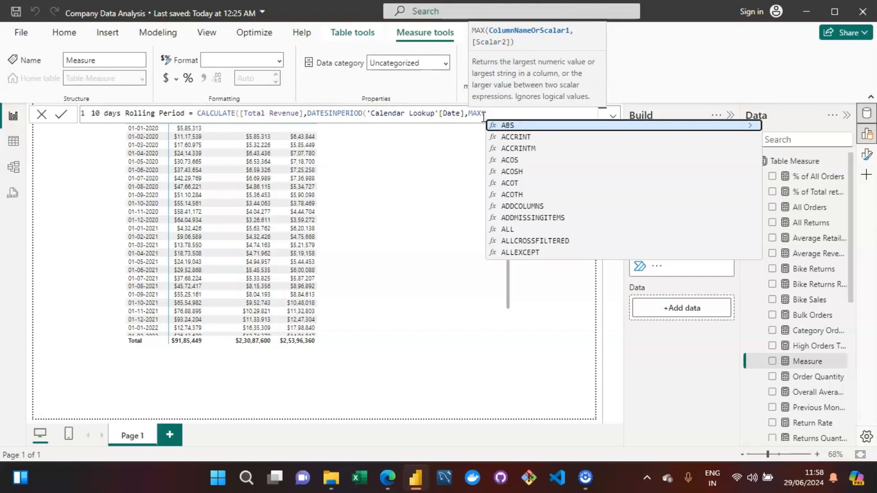
{"action": "type", "text": "calen"}
{"action": "key", "text": "Up"}
{"action": "key", "text": "Up"}
{"action": "key", "text": "Up"}
{"action": "key", "text": "Up"}
{"action": "key", "text": "Up"}
{"action": "key", "text": "Up"}
{"action": "key", "text": "Up"}
{"action": "key", "text": "Up"}
{"action": "key", "text": "Up"}
{"action": "key", "text": "Up"}
{"action": "key", "text": "Up"}
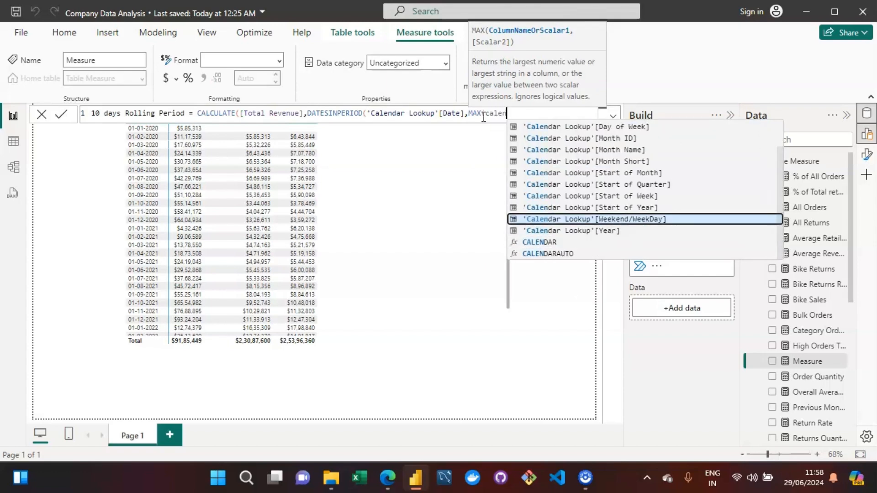
{"action": "key", "text": "Up"}
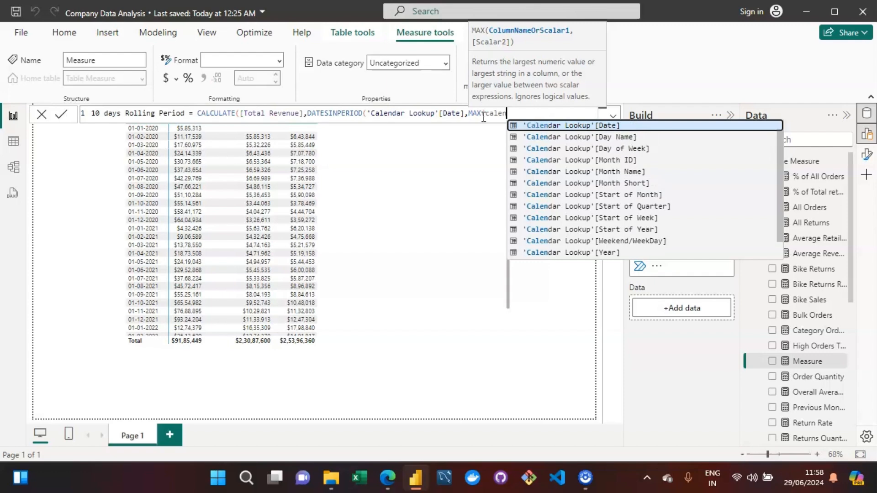
{"action": "key", "text": "Tab"}
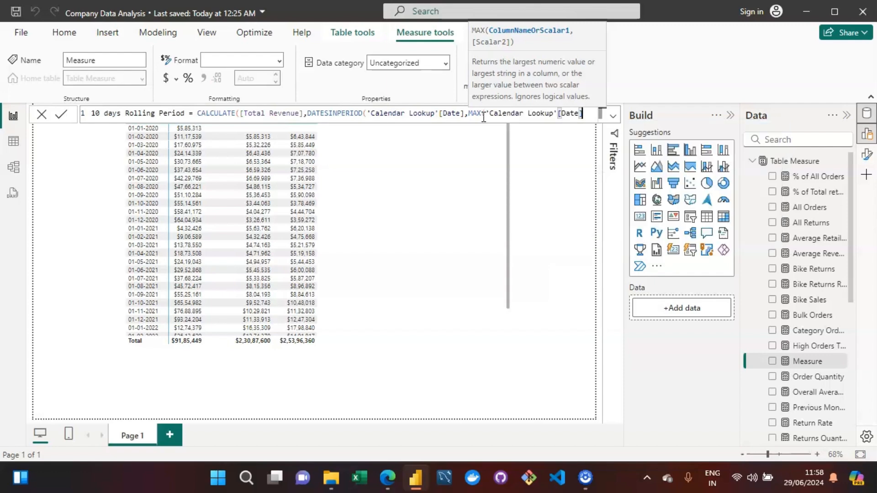
{"action": "type", "text": ","}
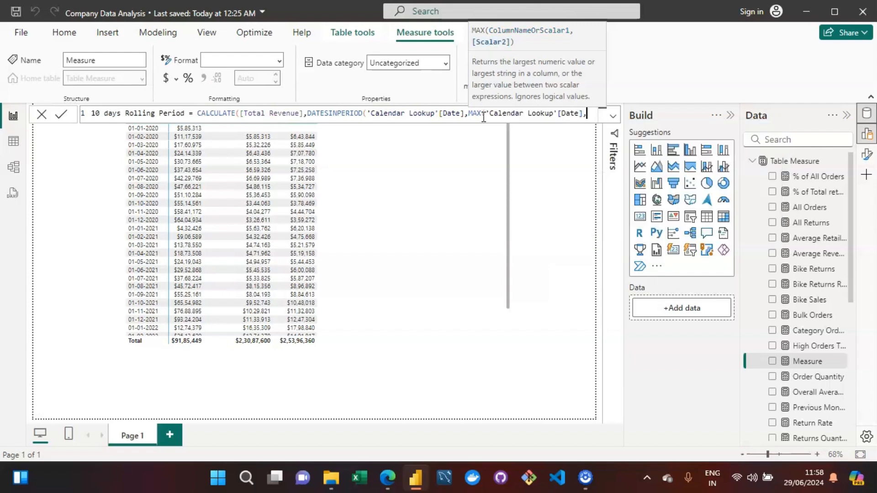
{"action": "type", "text": "-10,"}
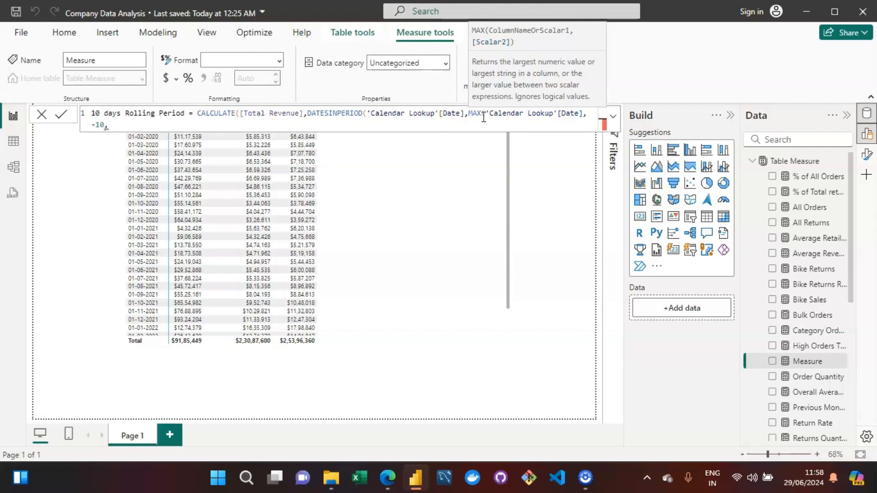
{"action": "type", "text": "DAY"}
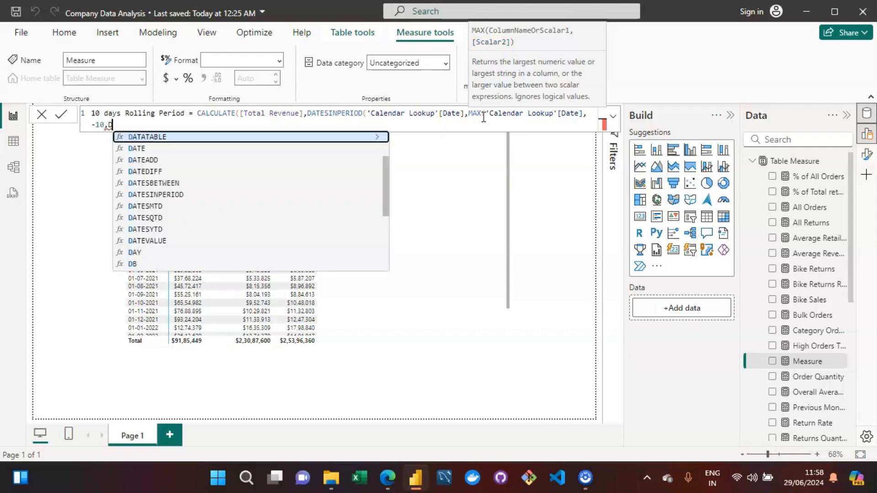
{"action": "key", "text": "Escape"}
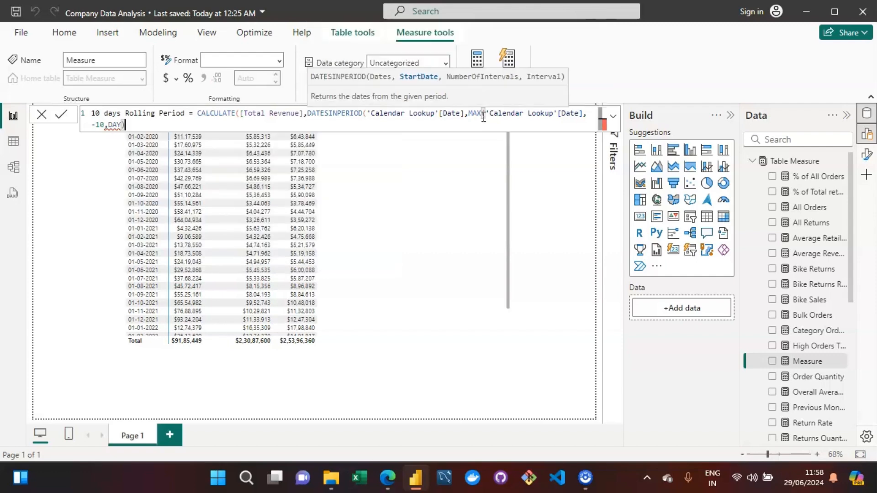
{"action": "type", "text": "))"}
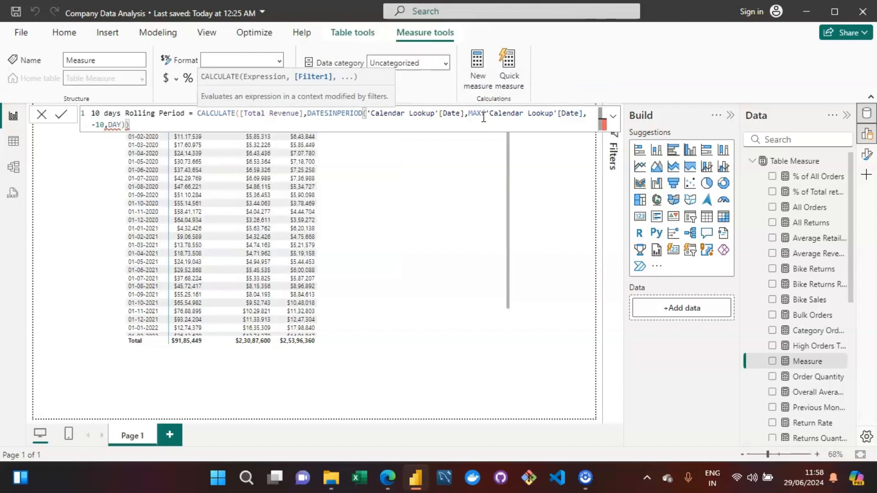
Fix the parentheses so MAX closes right after its date column, and commit the 10 days Rolling Period measure.
{"action": "double_click", "coordinate": [114, 125]}
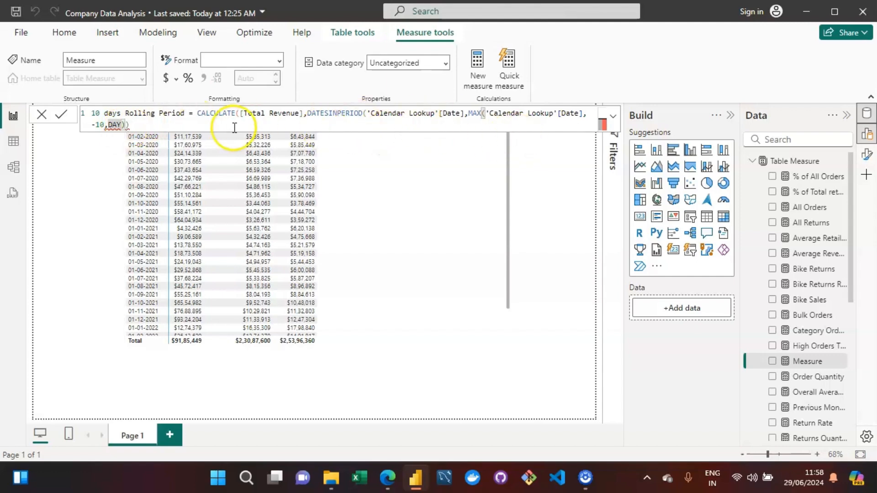
{"action": "left_click", "coordinate": [180, 125]}
{"action": "type", "text": ")"}
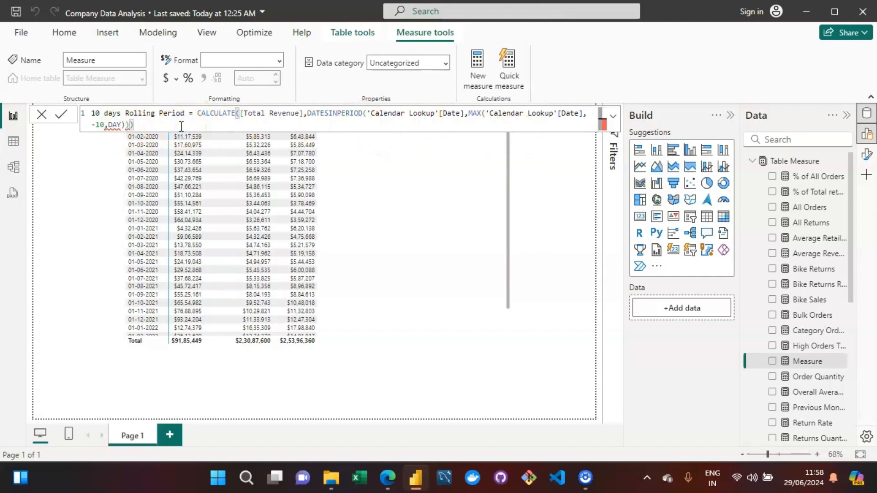
{"action": "left_click", "coordinate": [155, 126]}
{"action": "left_click", "coordinate": [585, 114]}
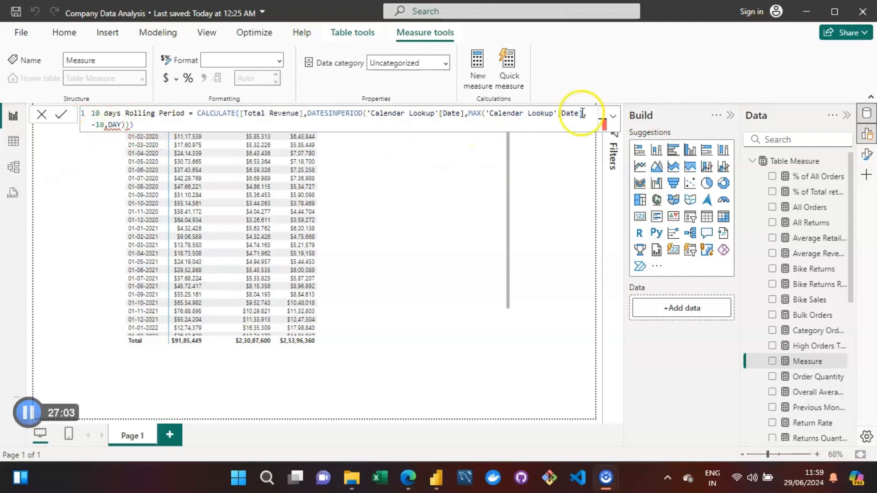
{"action": "key", "text": "Down"}
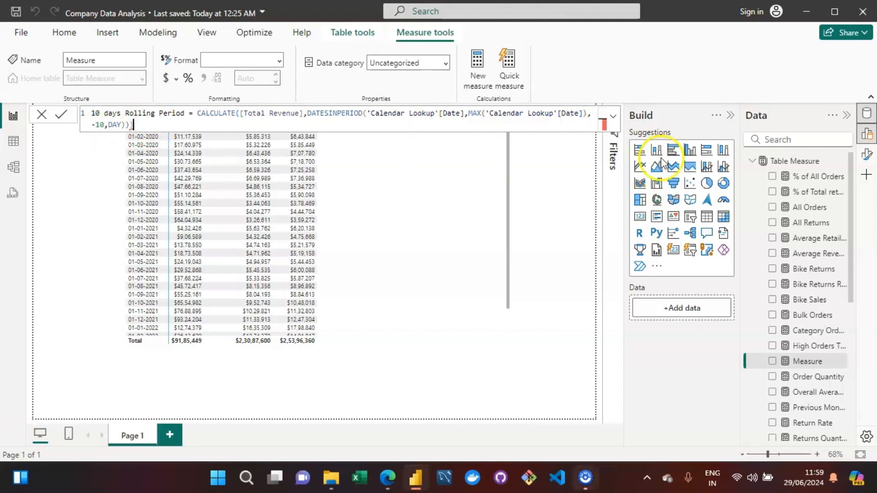
{"action": "key", "text": "BackSpace"}
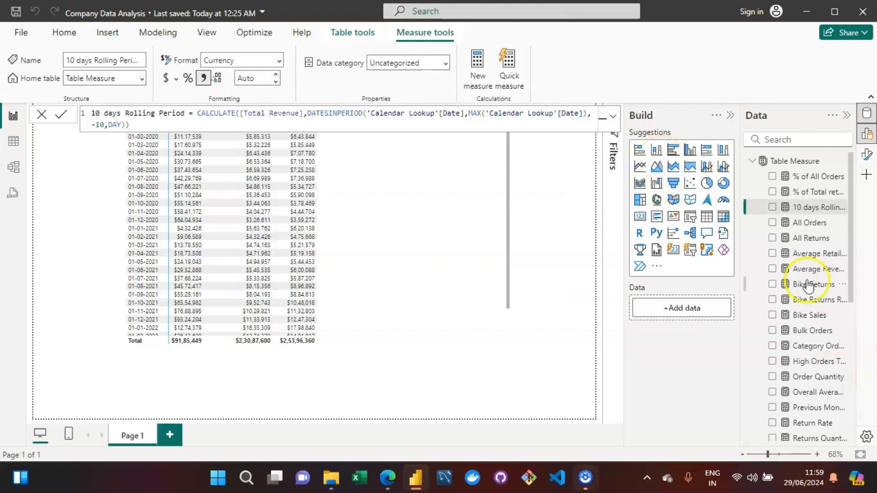
Add 10 days Rolling Period to the table visual and set its currency format to 0 decimal places.
{"action": "left_click", "coordinate": [396, 277]}
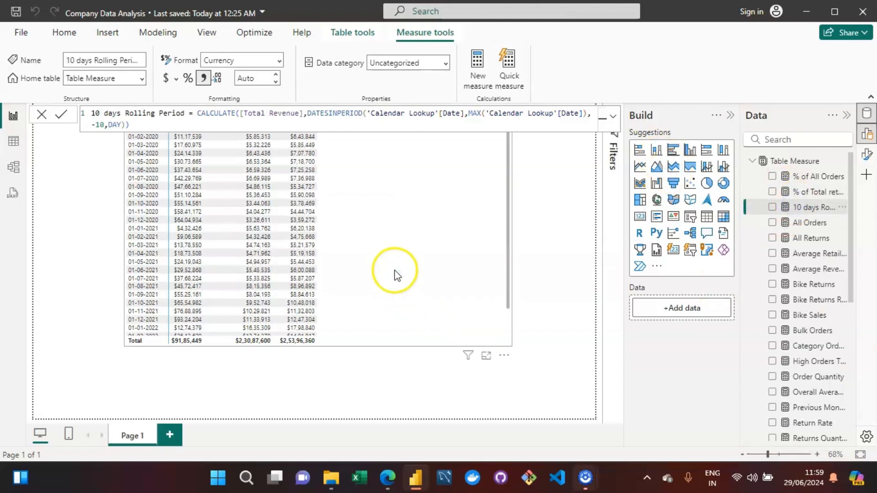
{"action": "left_click_drag", "start_coordinate": [809, 207], "coordinate": [372, 262]}
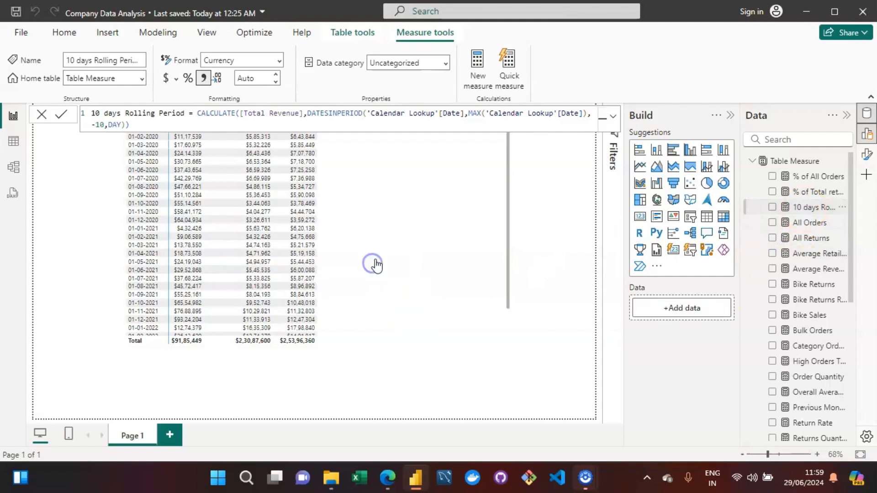
{"action": "left_click", "coordinate": [813, 208]}
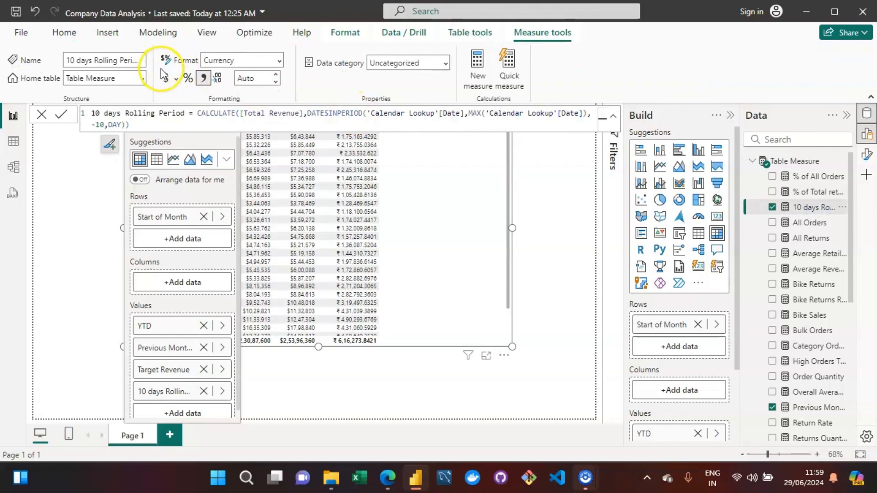
{"action": "left_click", "coordinate": [263, 82]}
{"action": "type", "text": "0"}
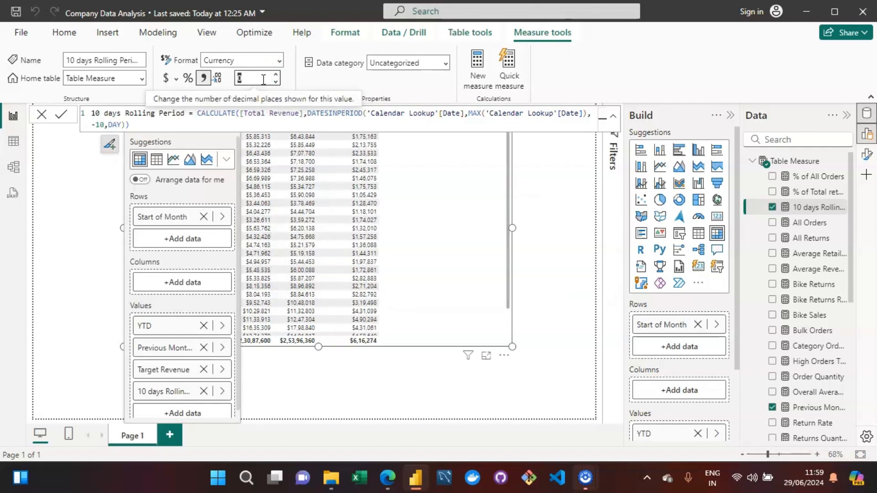
Replace Start of Month in the table's rows with the Date field from Calendar Lookup.
{"action": "left_click", "coordinate": [537, 188]}
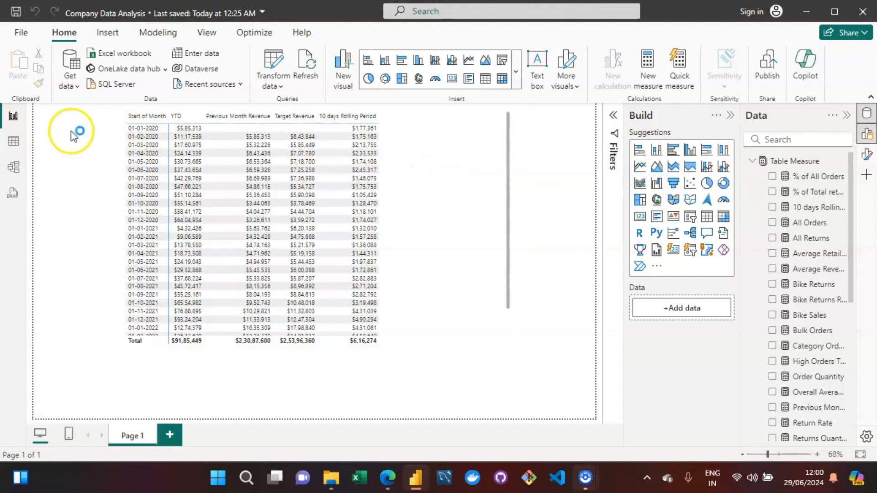
{"action": "left_click", "coordinate": [239, 278]}
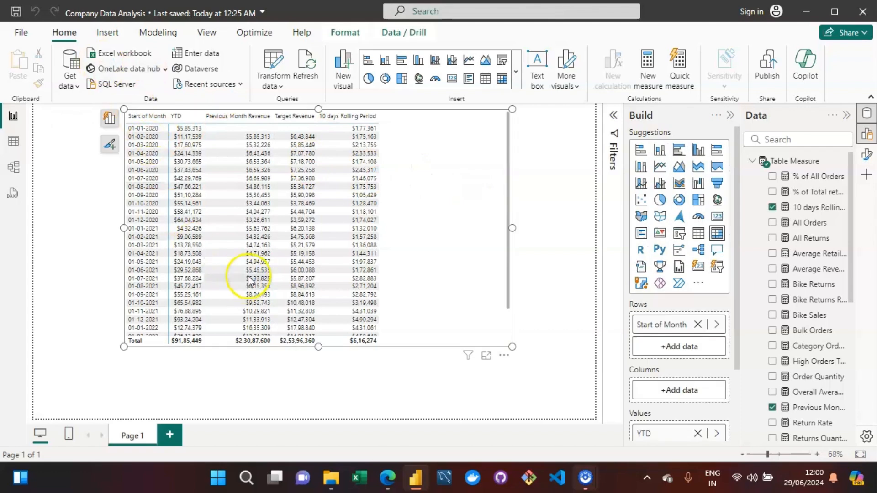
{"action": "left_click", "coordinate": [110, 120]}
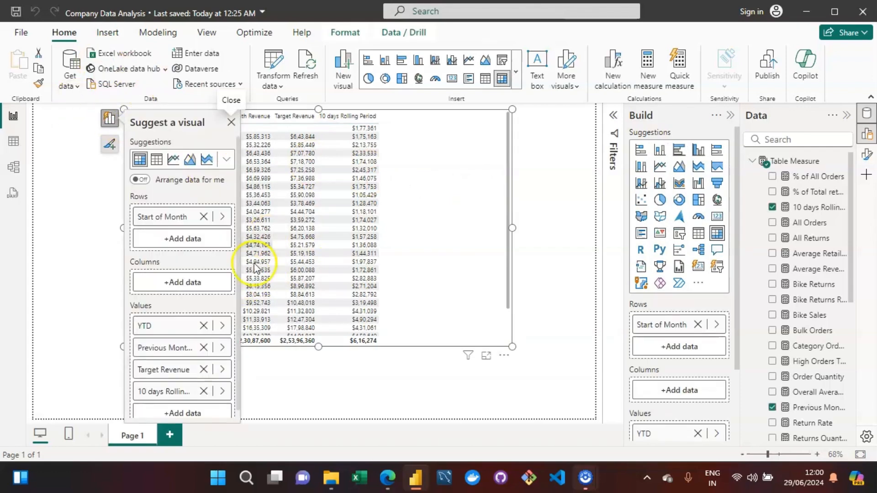
{"action": "left_click", "coordinate": [203, 216]}
{"action": "left_click", "coordinate": [181, 223]}
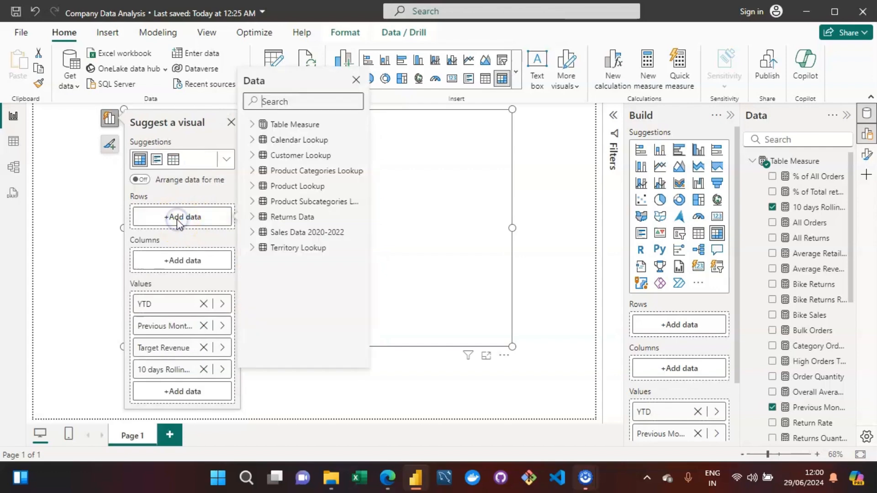
{"action": "left_click", "coordinate": [251, 125]}
{"action": "left_click", "coordinate": [251, 125]}
{"action": "left_click", "coordinate": [251, 140]}
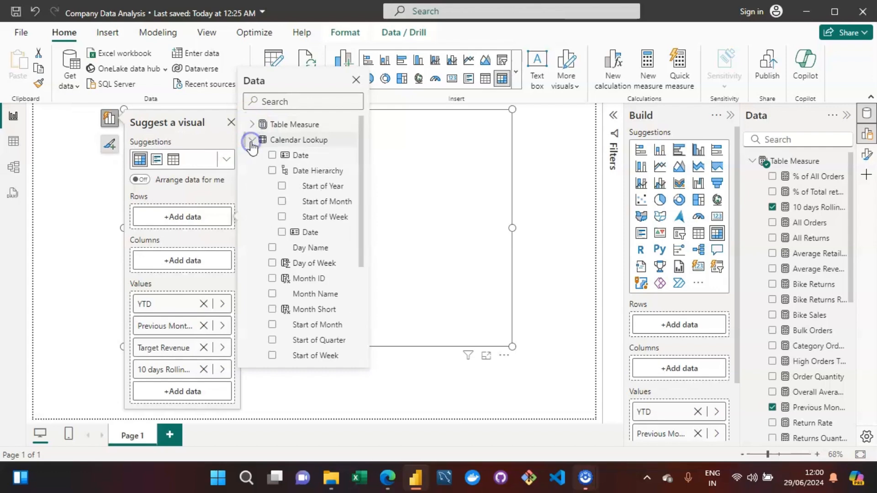
{"action": "left_click", "coordinate": [272, 155]}
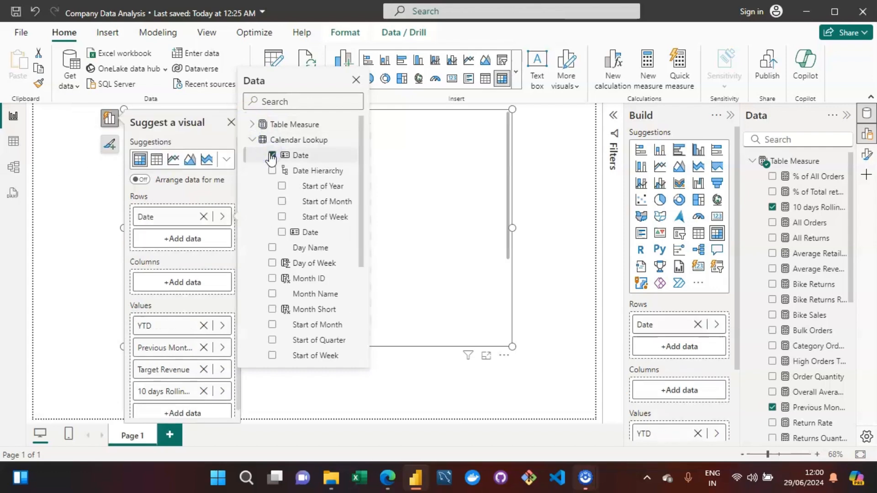
{"action": "left_click", "coordinate": [497, 207]}
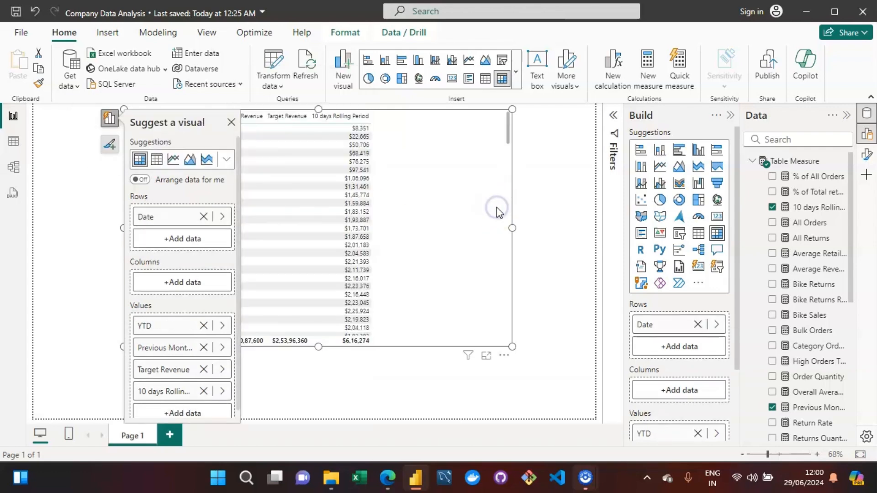
{"action": "left_click", "coordinate": [579, 240]}
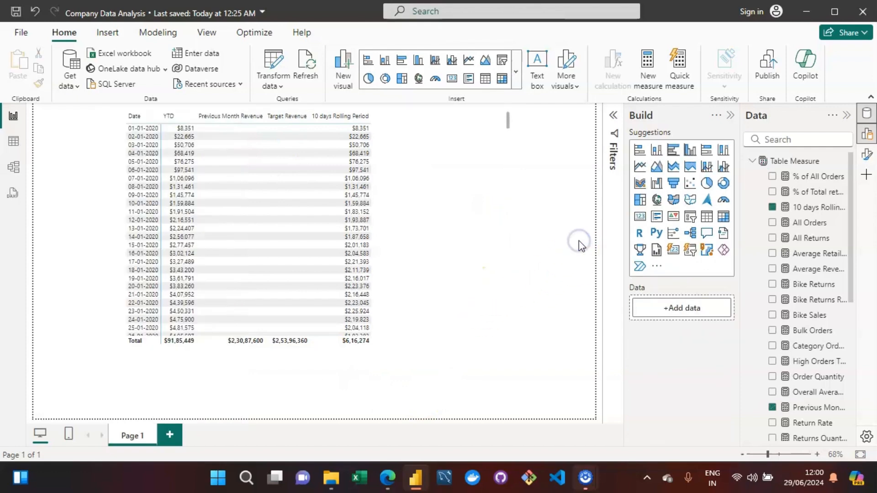
Scroll through the daily rows of the table to review the 10 days Rolling Period values.
{"action": "left_click", "coordinate": [466, 201]}
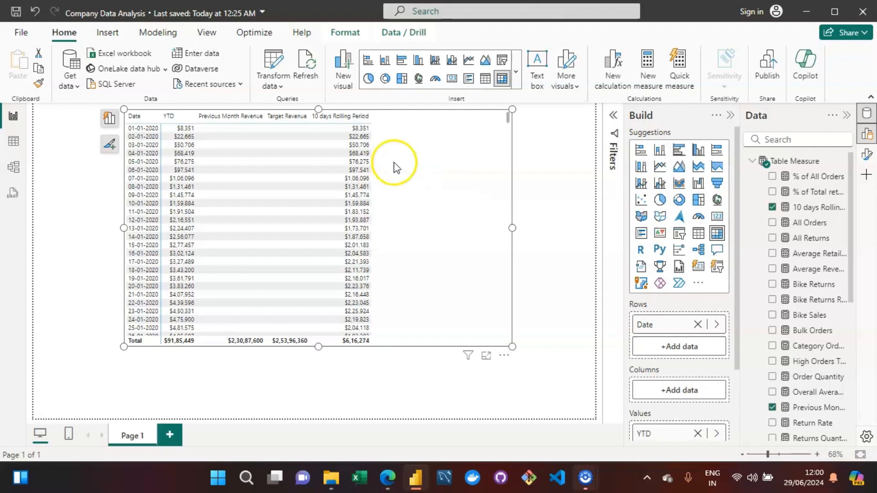
{"action": "left_click", "coordinate": [366, 136]}
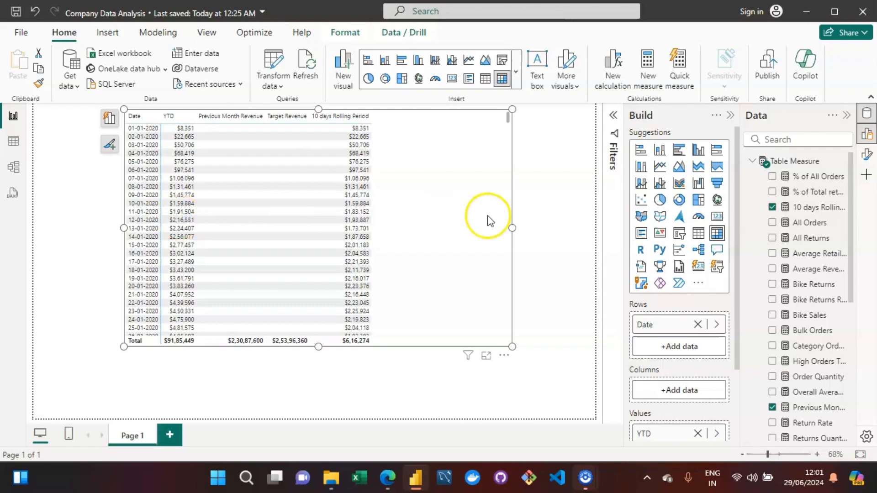
{"action": "left_click_drag", "start_coordinate": [508, 118], "coordinate": [505, 92]}
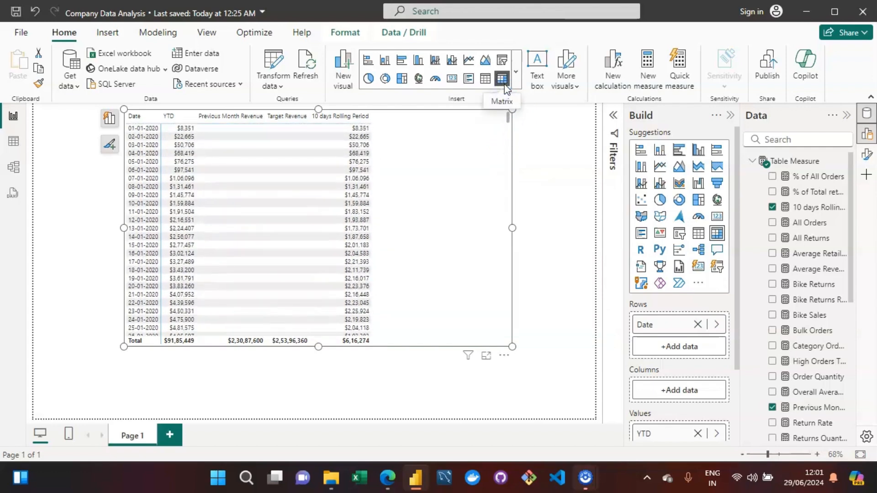
{"action": "left_click", "coordinate": [505, 84]}
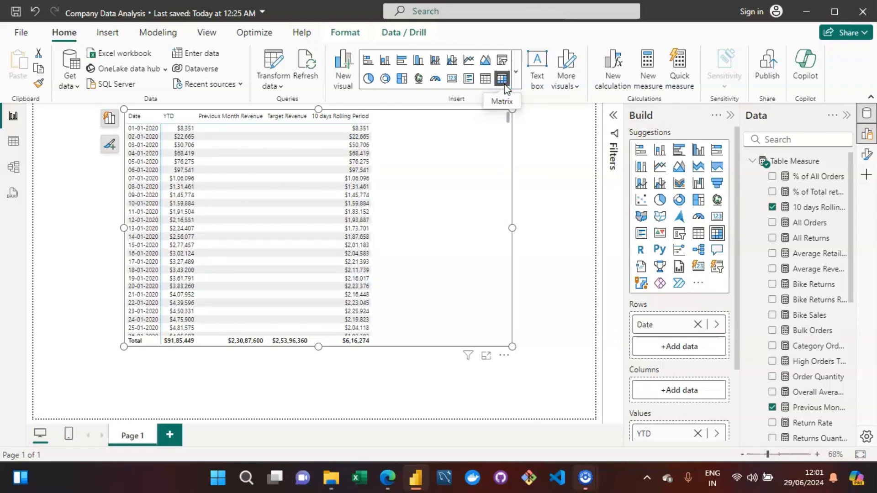
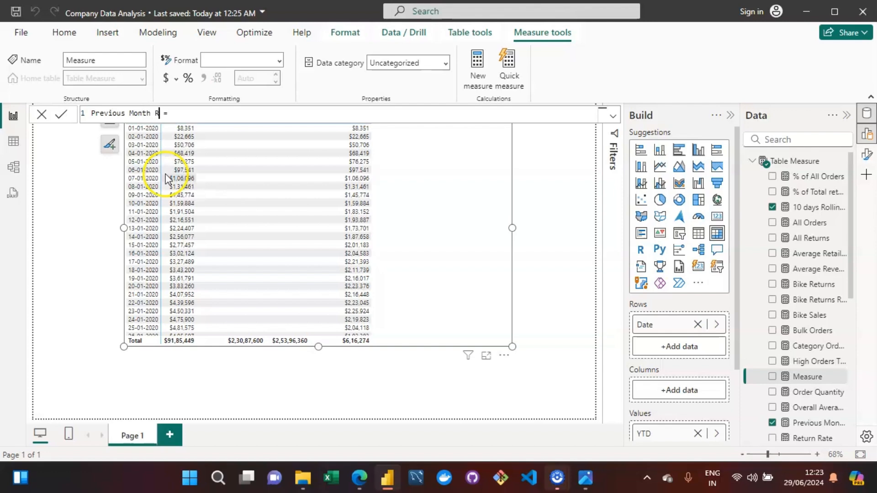
Start a new measure named Previous Month Returns using CALCULATE over the Total Returns measure.
{"action": "type", "text": "eturns = CAL"}
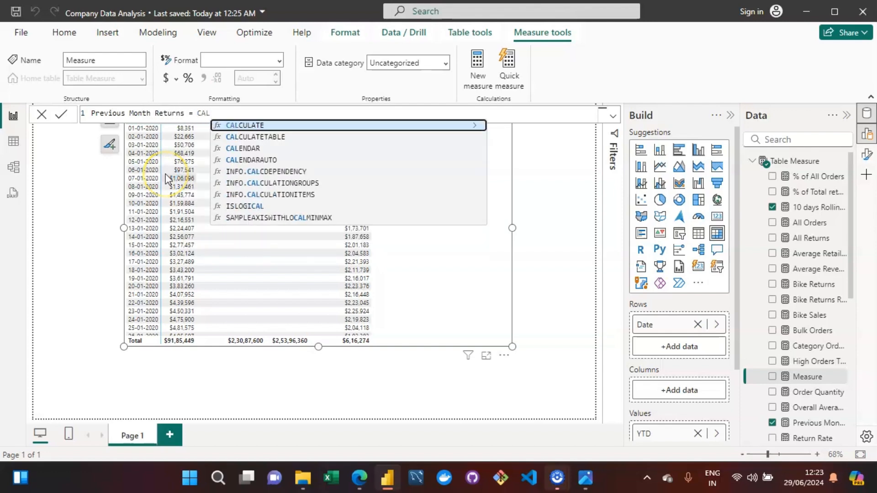
{"action": "key", "text": "Tab"}
{"action": "type", "text": "[Tot"}
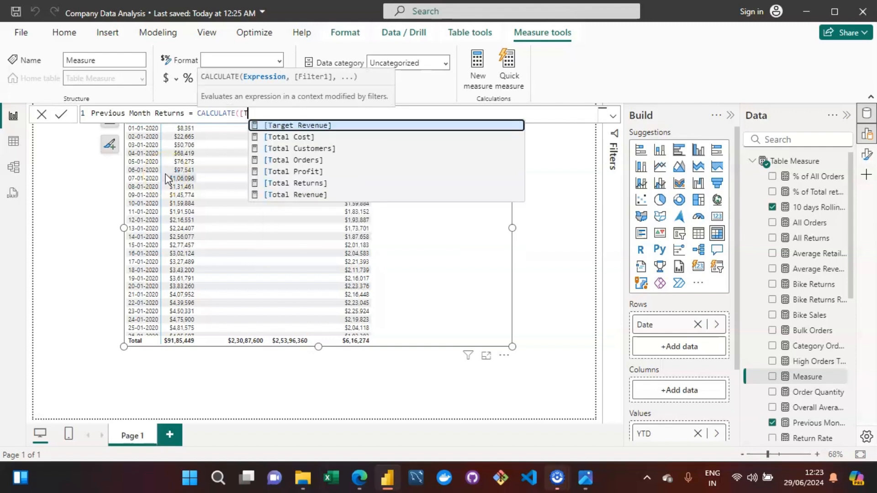
{"action": "key", "text": "Down"}
{"action": "key", "text": "Down"}
{"action": "key", "text": "Down"}
{"action": "key", "text": "Down"}
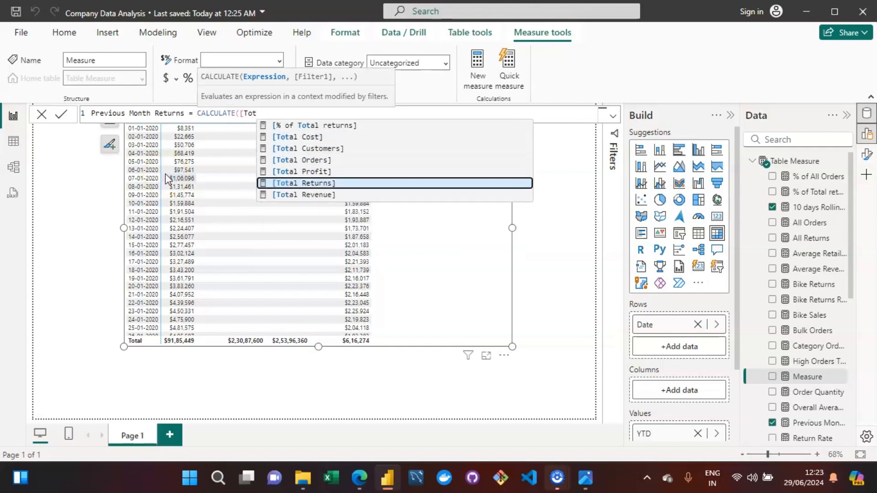
{"action": "key", "text": "Tab"}
{"action": "type", "text": ","}
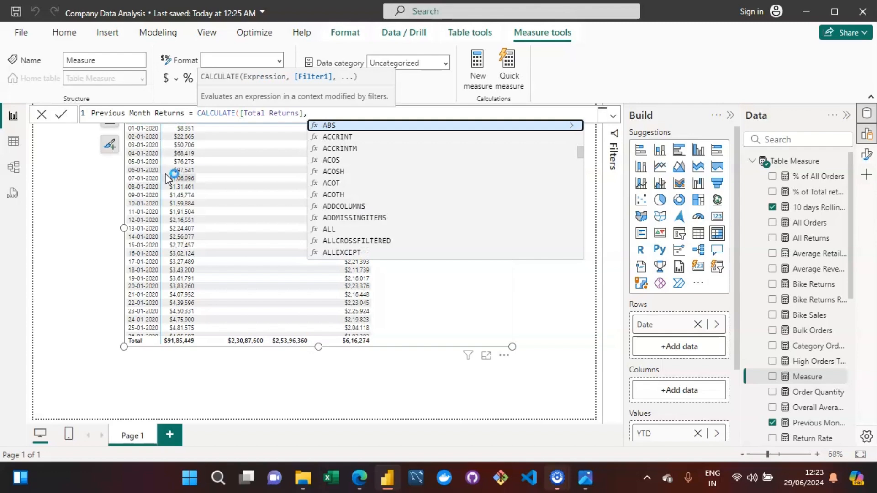
{"action": "type", "text": "DATEADD"}
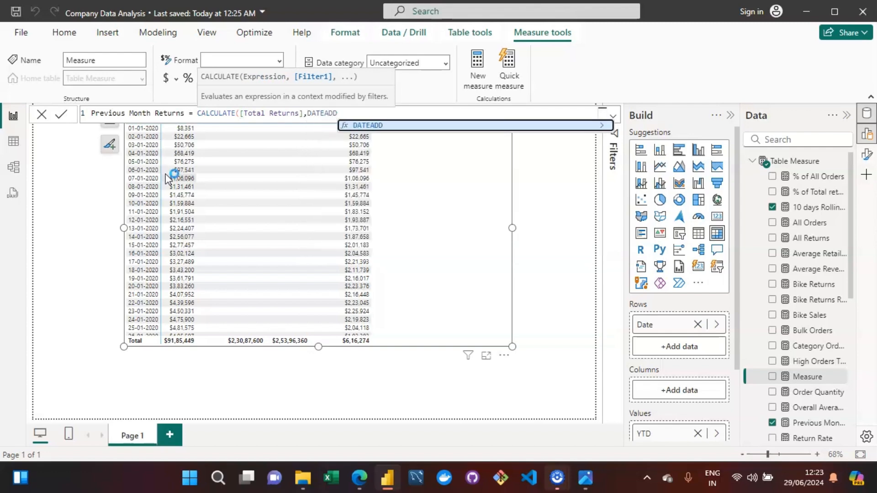
{"action": "type", "text": "("}
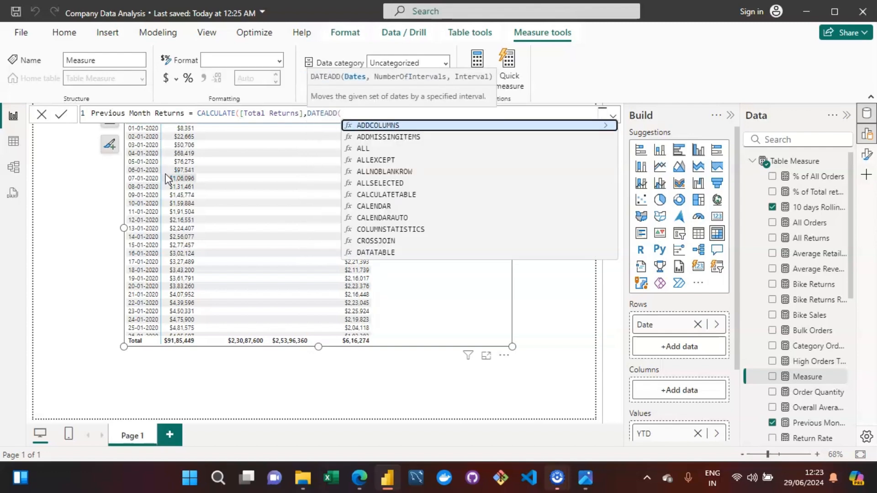
{"action": "type", "text": "cale"}
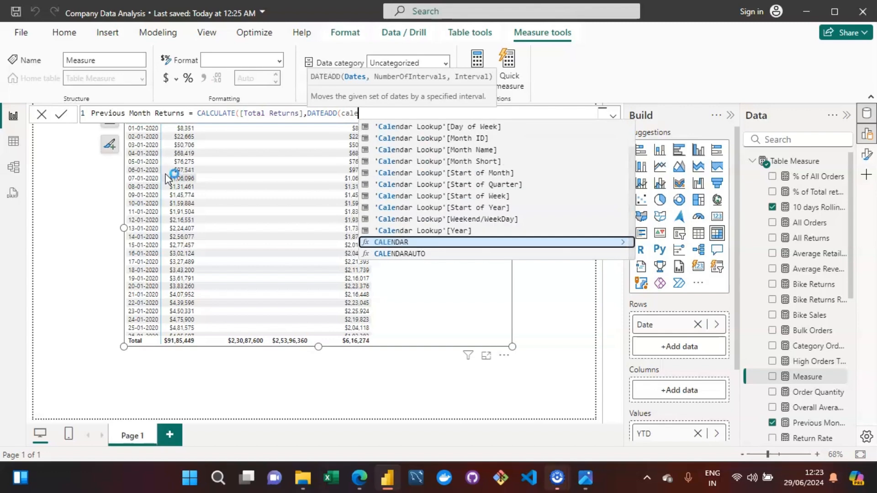
{"action": "type", "text": "nd"}
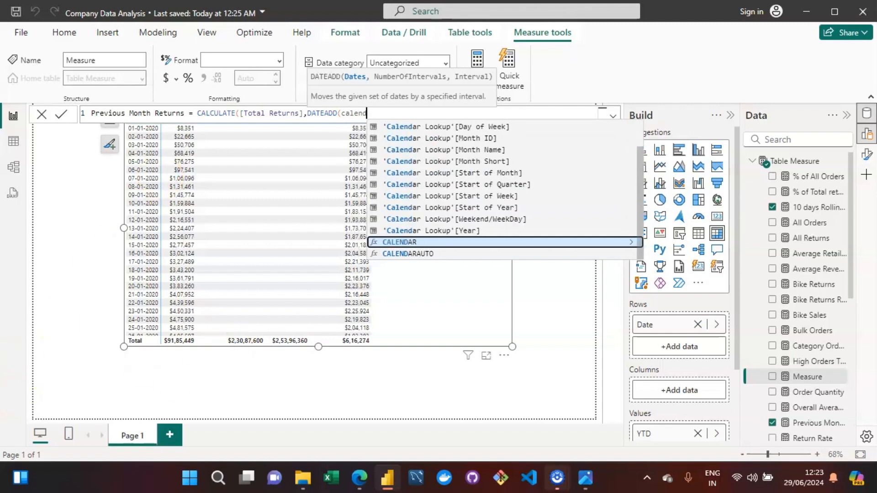
Add a DATEADD filter shifting 'Calendar Lookup'[Date] by -1 MONTH, close the formula and commit the measure.
{"action": "left_click", "coordinate": [370, 113]}
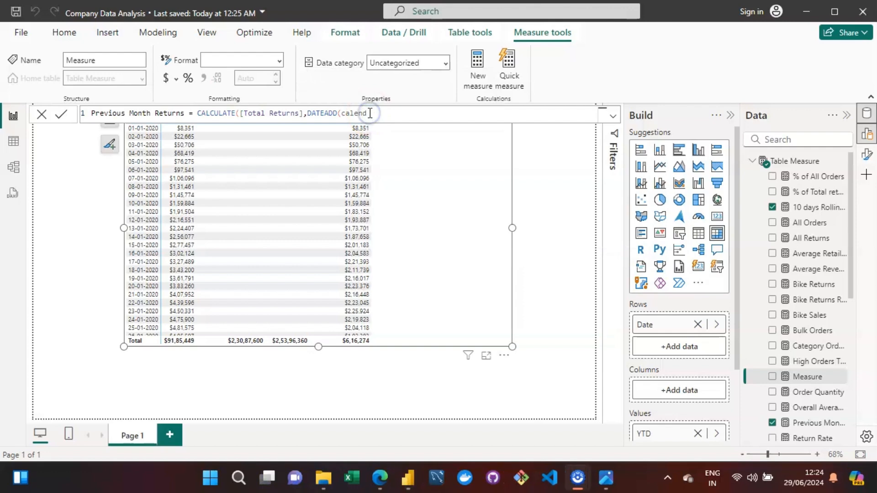
{"action": "type", "text": "ar"}
{"action": "key", "text": "Up"}
{"action": "key", "text": "Up"}
{"action": "key", "text": "Up"}
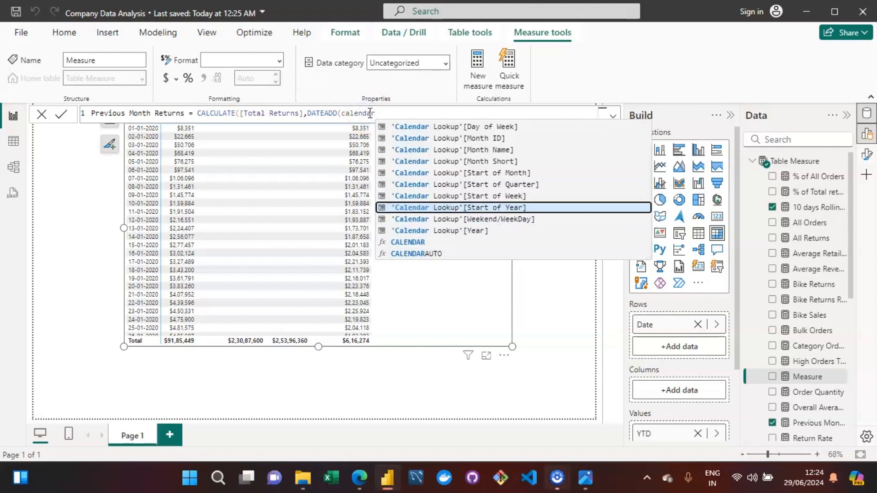
{"action": "key", "text": "Up"}
{"action": "key", "text": "Up"}
{"action": "key", "text": "Up"}
{"action": "key", "text": "Up"}
{"action": "type", "text": "loo"}
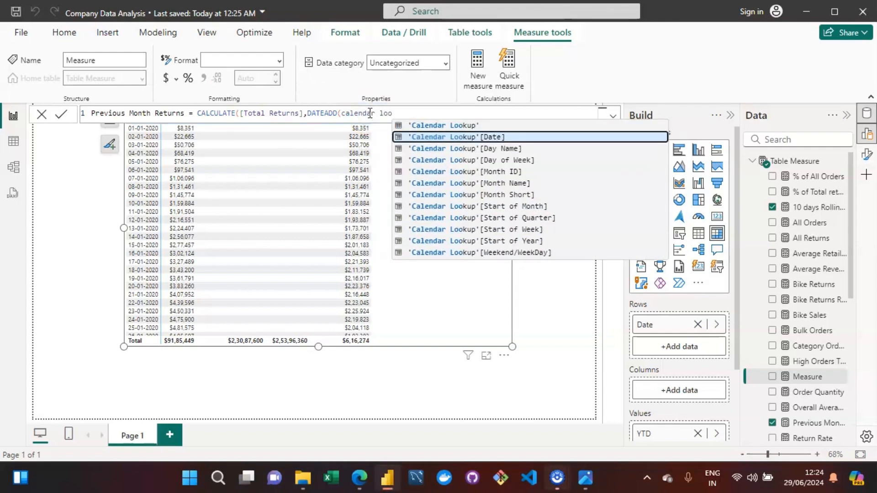
{"action": "key", "text": "Tab"}
{"action": "left_click", "coordinate": [453, 113]}
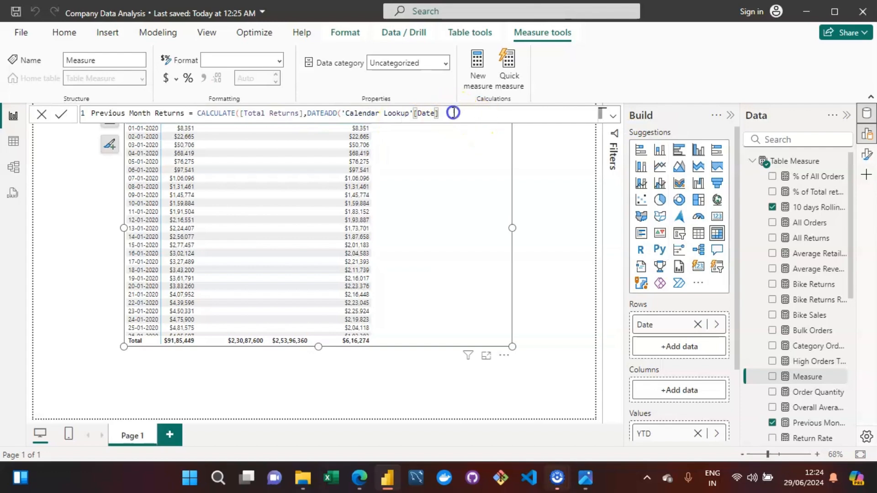
{"action": "type", "text": ","}
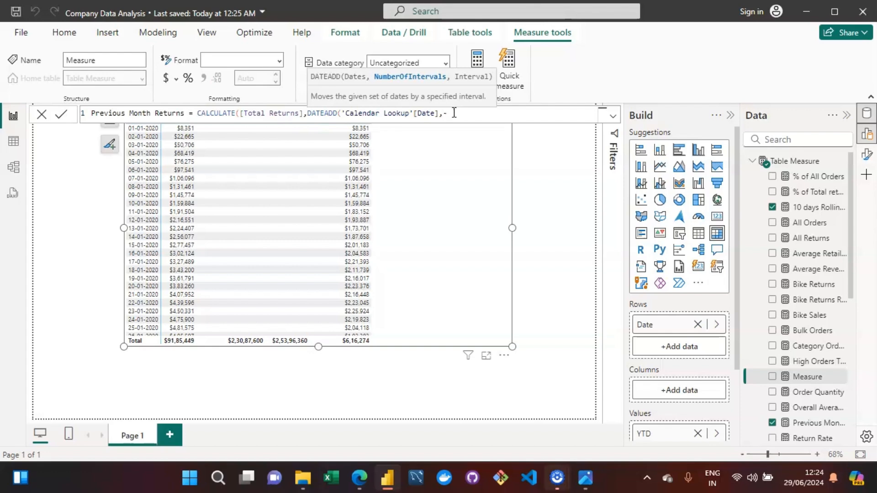
{"action": "type", "text": "-1,"}
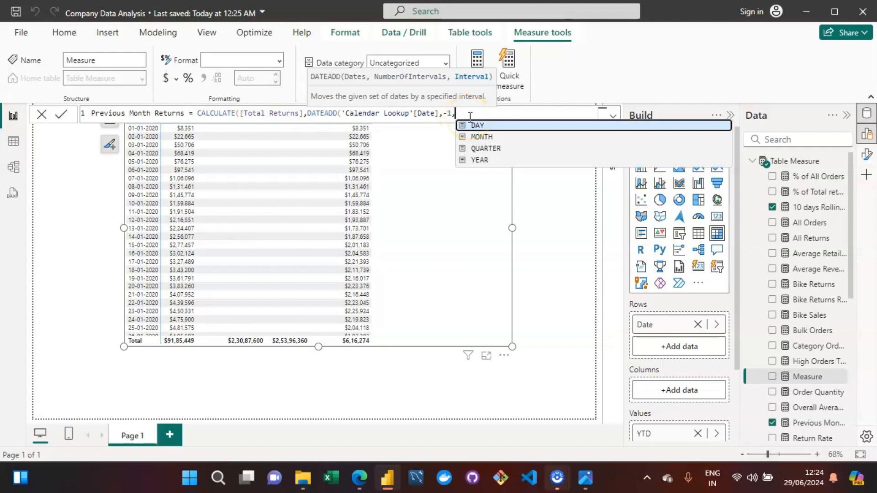
{"action": "type", "text": "M"}
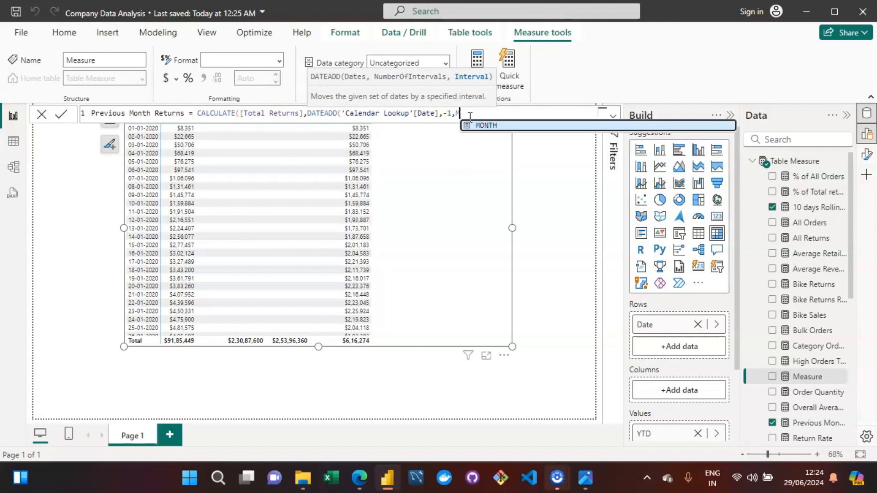
{"action": "type", "text": "ONTH"}
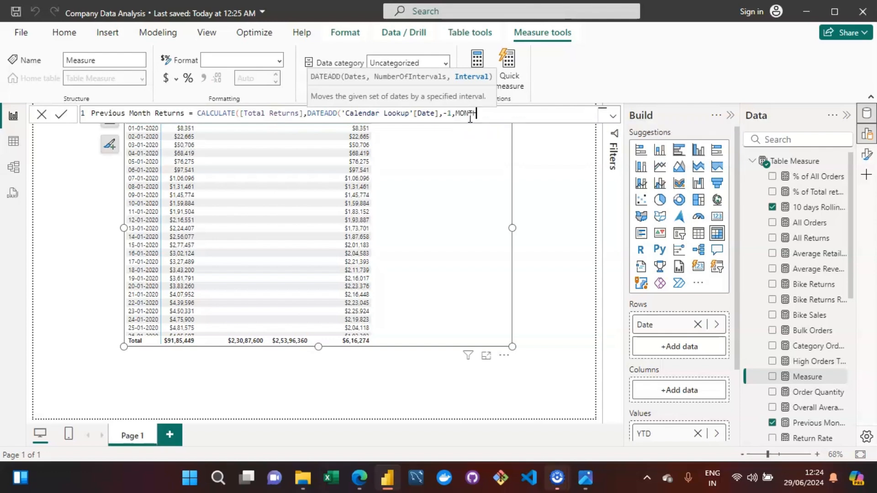
{"action": "type", "text": ")"}
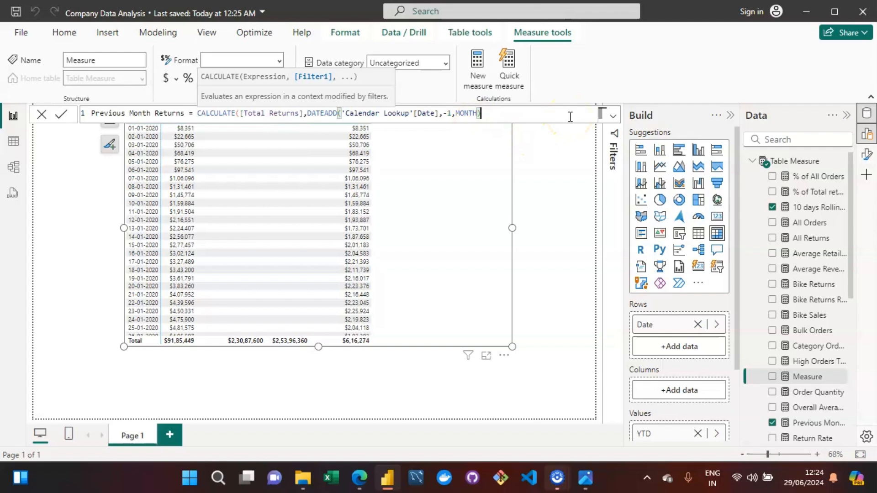
{"action": "type", "text": ")"}
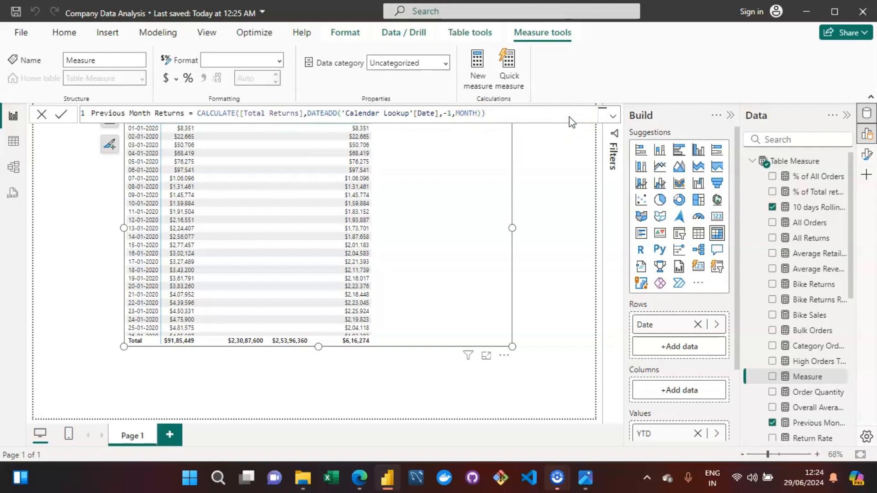
{"action": "key", "text": "Return"}
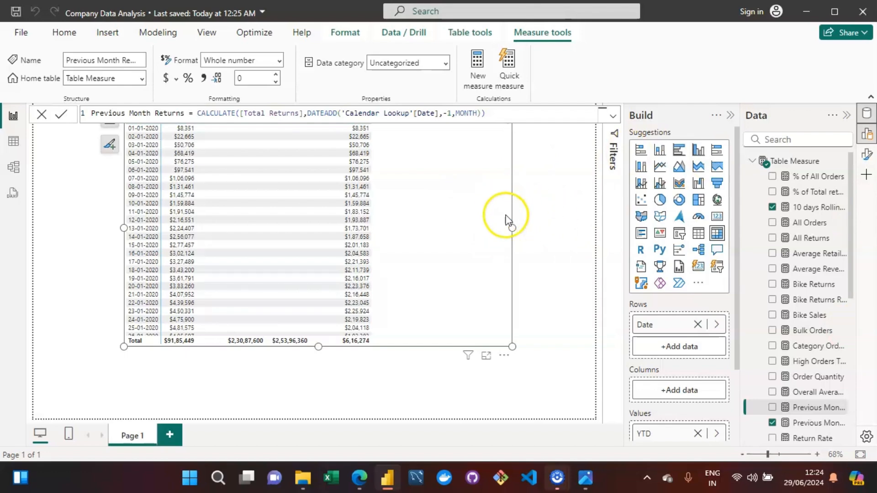
Delete the table visual and insert a new matrix visual in its place, enlarging it.
{"action": "key", "text": "Delete"}
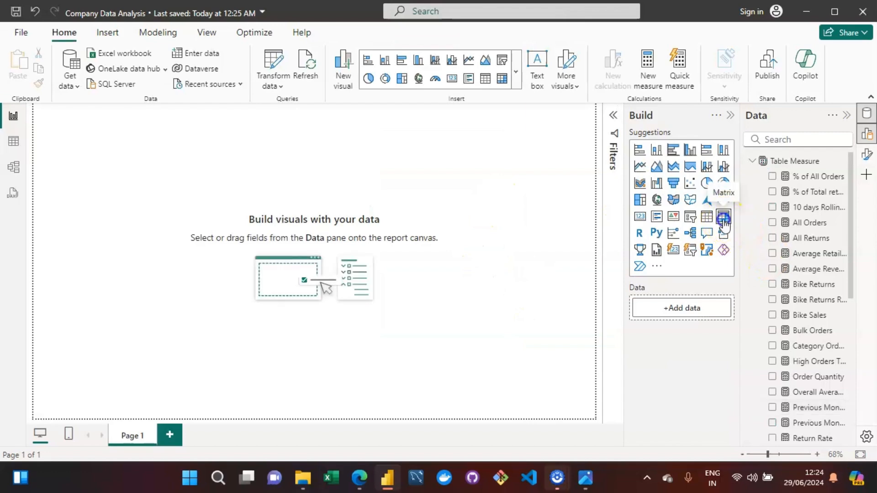
{"action": "left_click", "coordinate": [723, 217]}
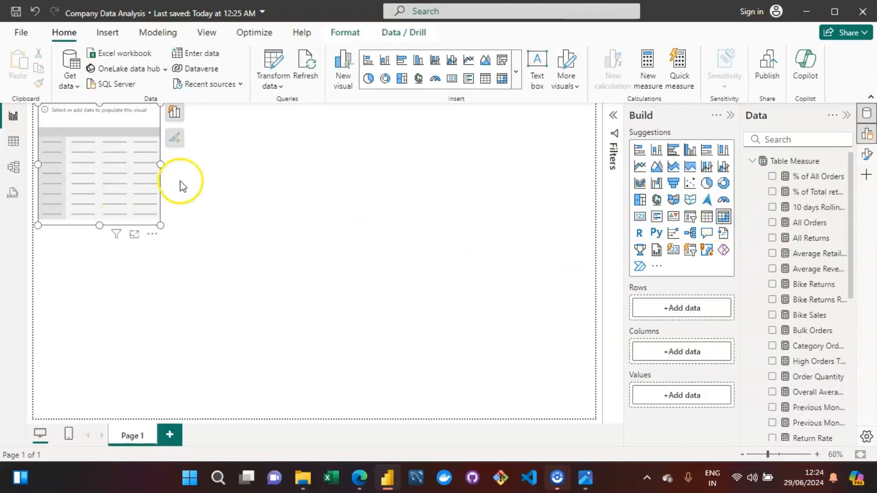
{"action": "left_click_drag", "start_coordinate": [160, 225], "coordinate": [300, 282]}
Add Start of Month from Calendar Lookup to the matrix's rows.
{"action": "left_click", "coordinate": [315, 115]}
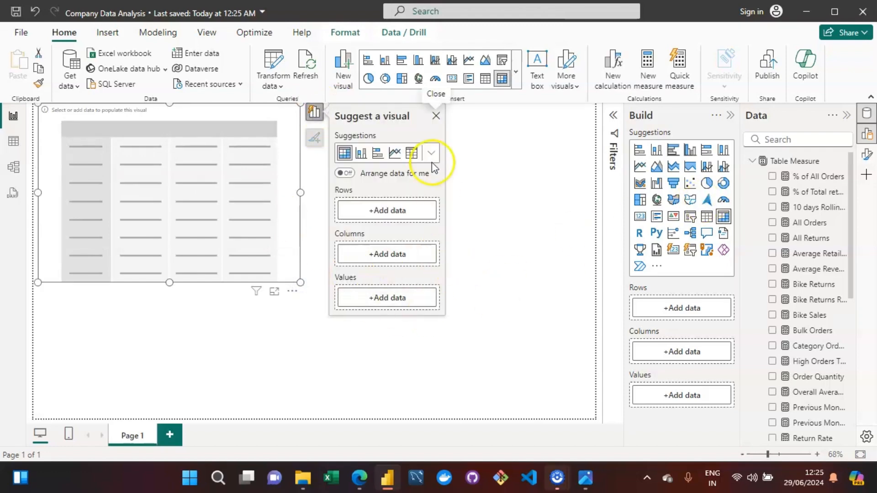
{"action": "left_click", "coordinate": [380, 213]}
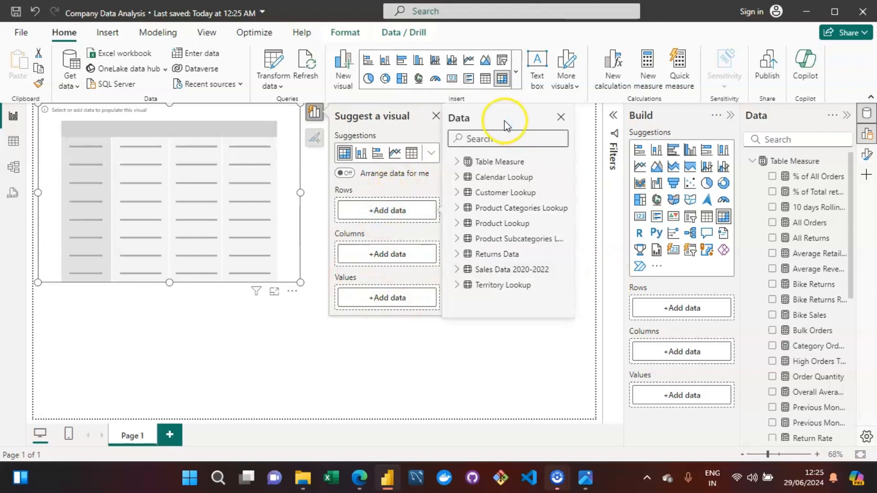
{"action": "left_click", "coordinate": [457, 162]}
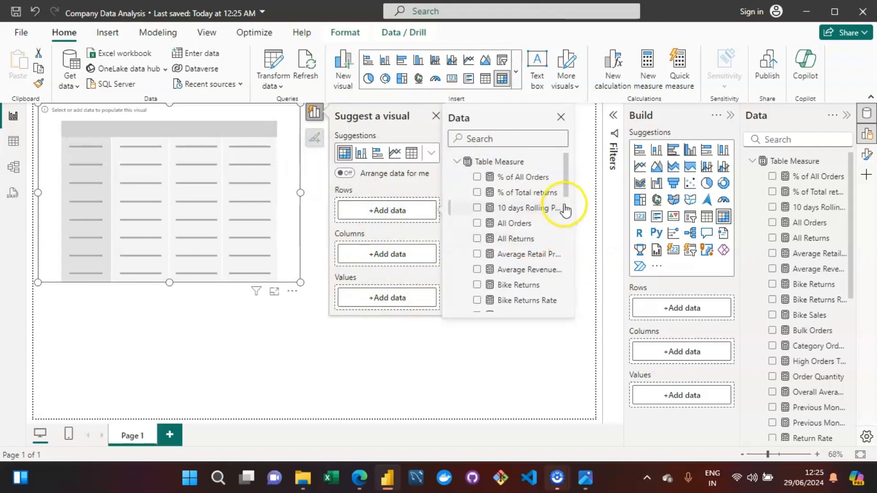
{"action": "left_click", "coordinate": [458, 164]}
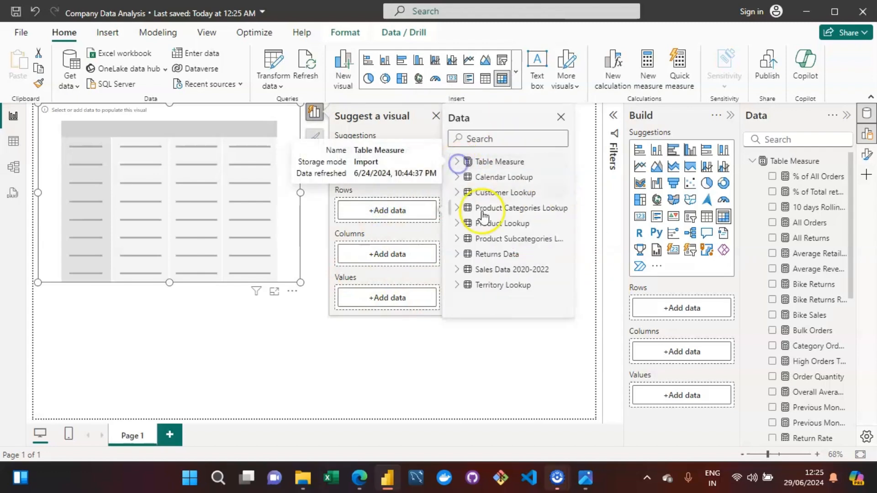
{"action": "left_click", "coordinate": [398, 211]}
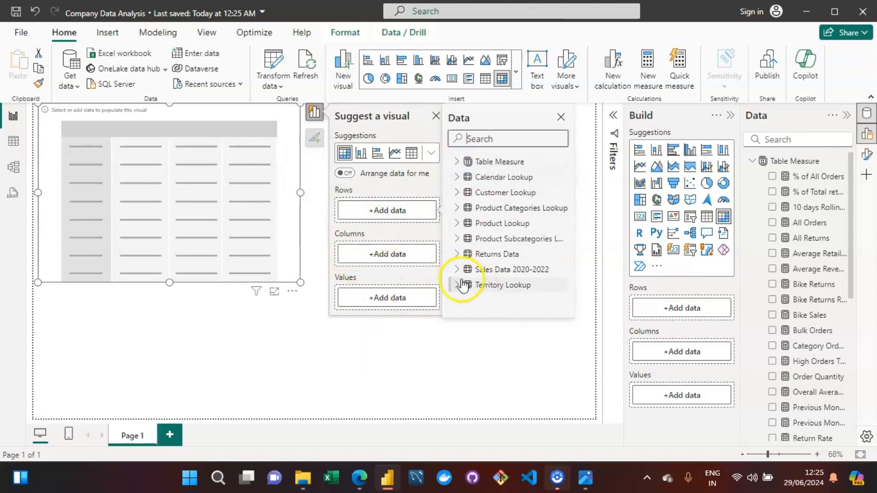
{"action": "left_click", "coordinate": [457, 177]}
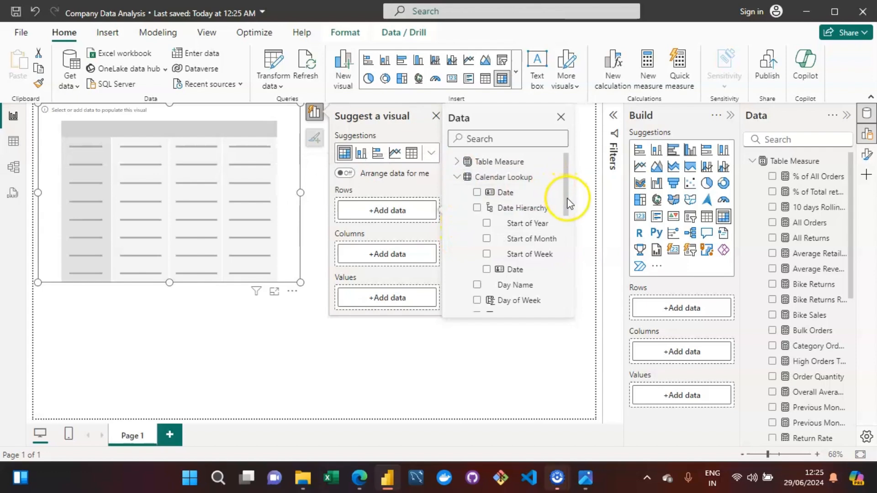
{"action": "left_click_drag", "start_coordinate": [567, 196], "coordinate": [563, 251]}
{"action": "left_click", "coordinate": [476, 230]}
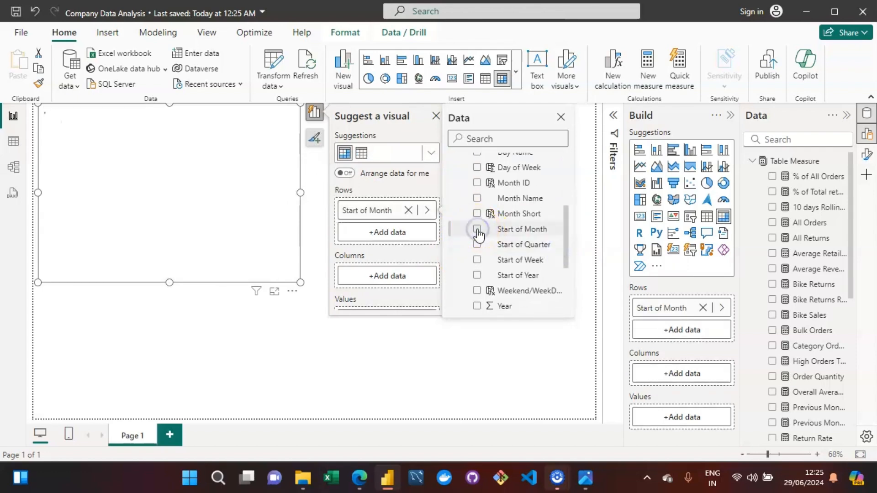
Add the Previous Month Returns measure to the matrix's values.
{"action": "left_click_drag", "start_coordinate": [566, 260], "coordinate": [566, 157]}
{"action": "left_click", "coordinate": [455, 178]}
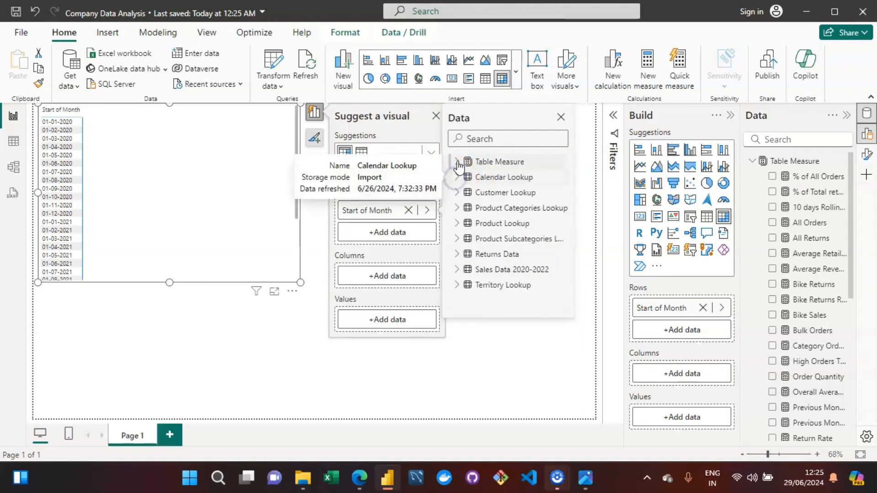
{"action": "left_click", "coordinate": [456, 163]}
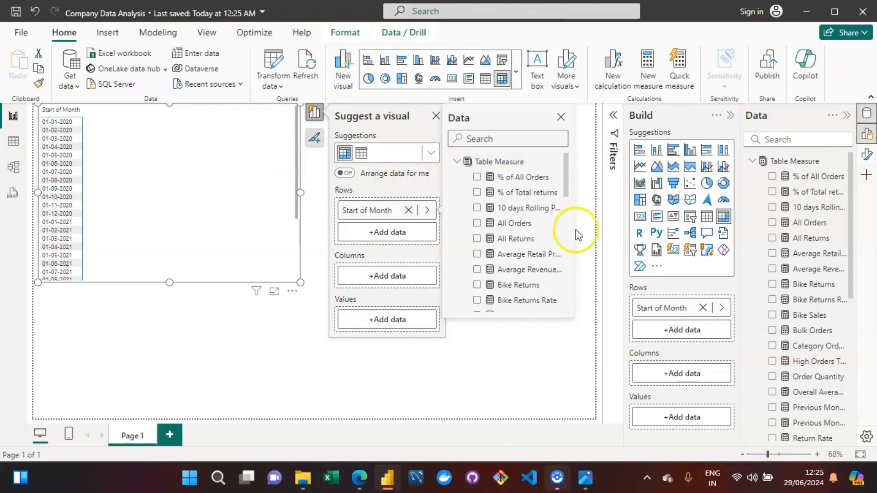
{"action": "left_click_drag", "start_coordinate": [568, 191], "coordinate": [563, 254]}
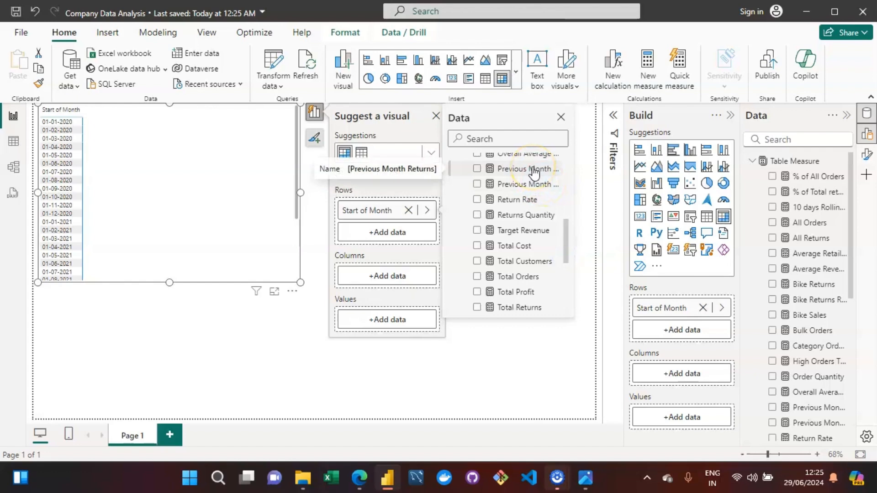
{"action": "left_click", "coordinate": [477, 169]}
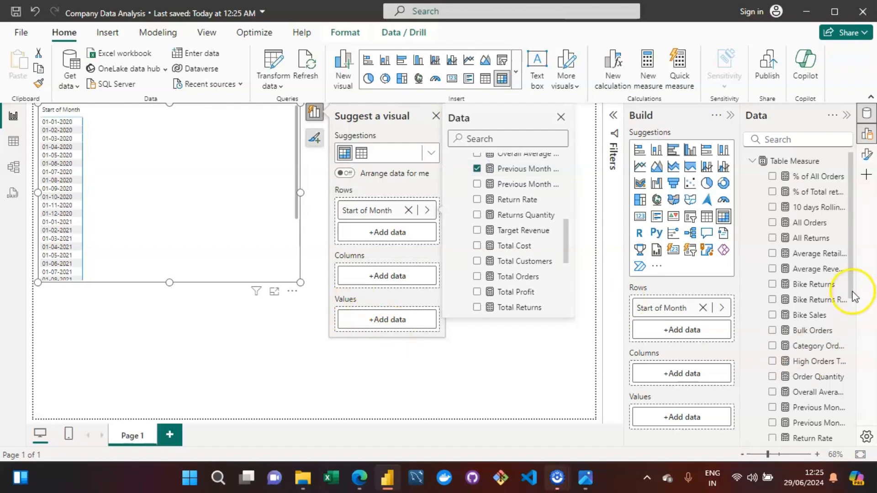
{"action": "left_click", "coordinate": [848, 315]}
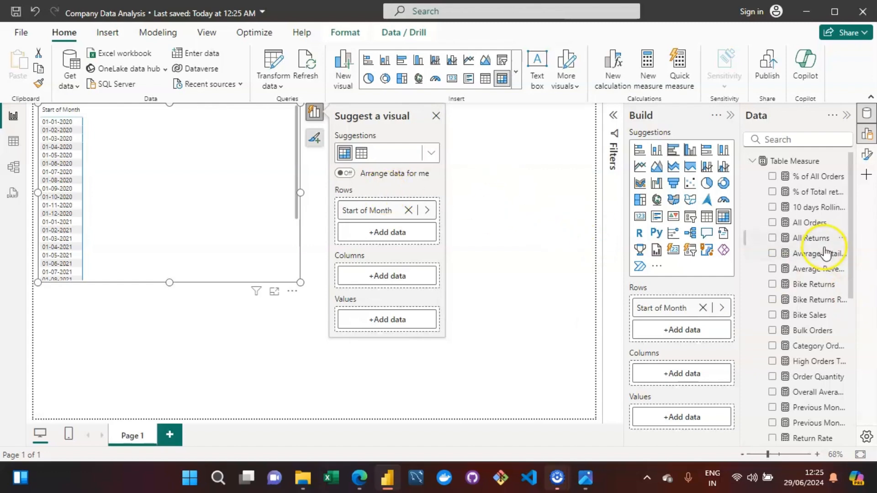
{"action": "left_click_drag", "start_coordinate": [852, 278], "coordinate": [844, 368]}
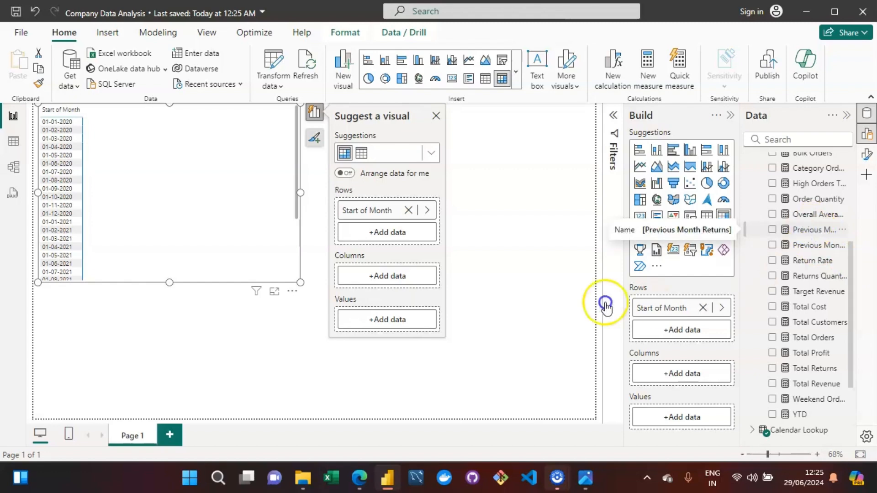
{"action": "left_click_drag", "start_coordinate": [605, 306], "coordinate": [124, 229]}
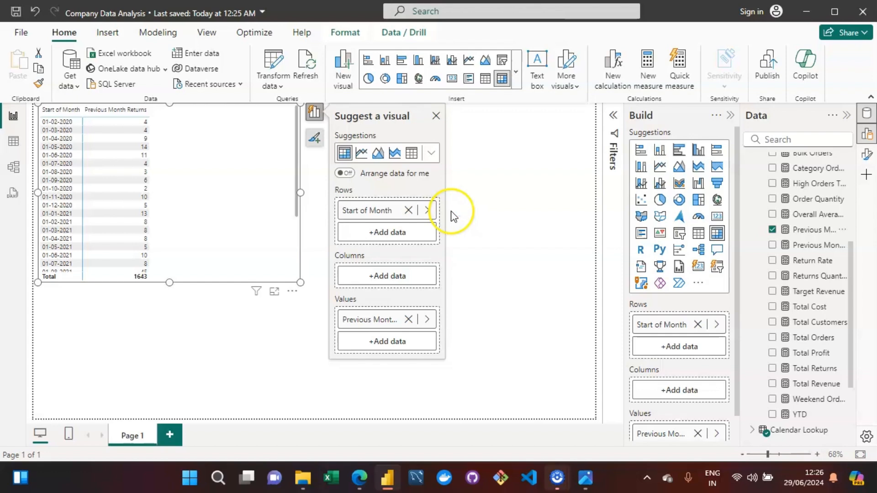
Review the assignment objectives image listing the time intelligence measures to add.
{"action": "left_click", "coordinate": [587, 478]}
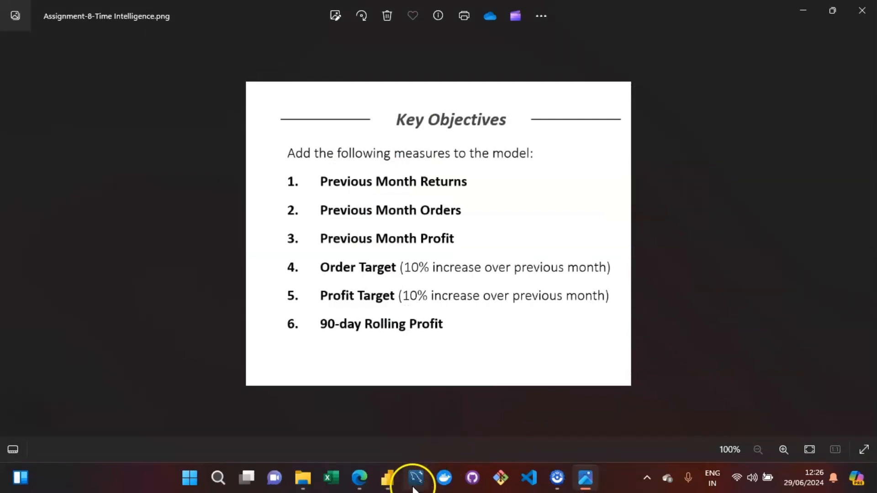
{"action": "left_click", "coordinate": [387, 478]}
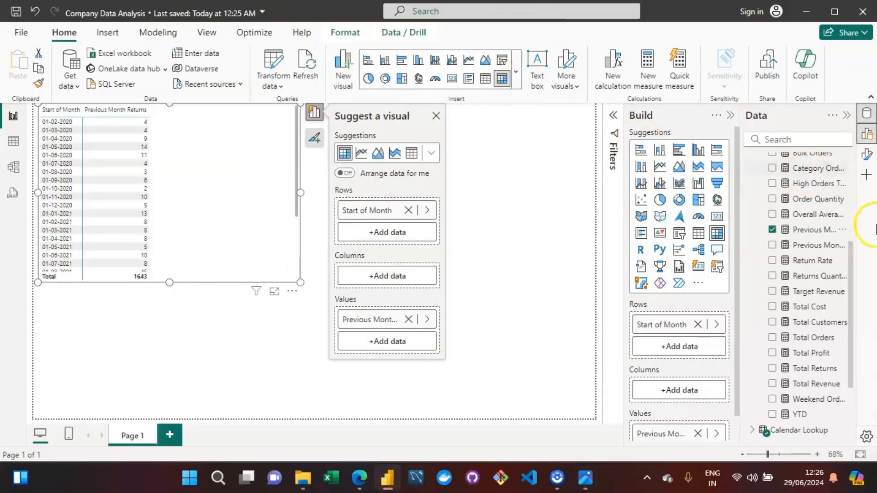
{"action": "left_click_drag", "start_coordinate": [853, 261], "coordinate": [862, 172]}
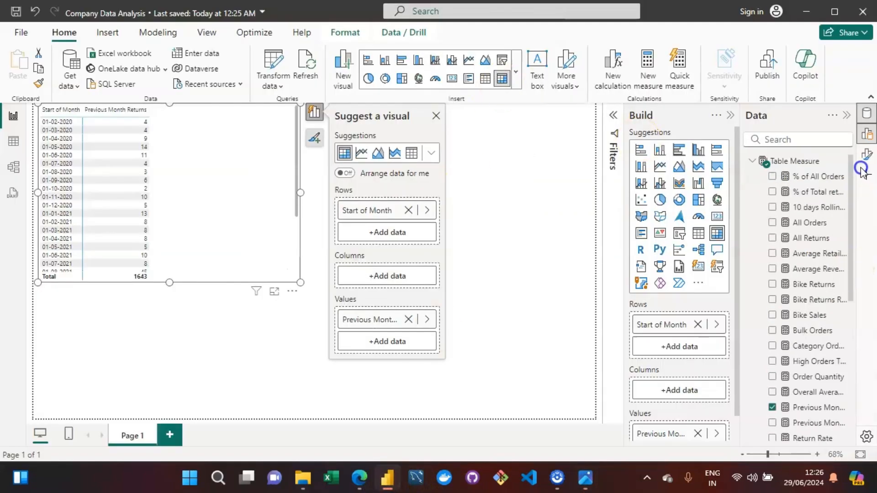
Create a new measure in Table Measure and name it Previous Month Orders.
{"action": "left_click", "coordinate": [790, 162]}
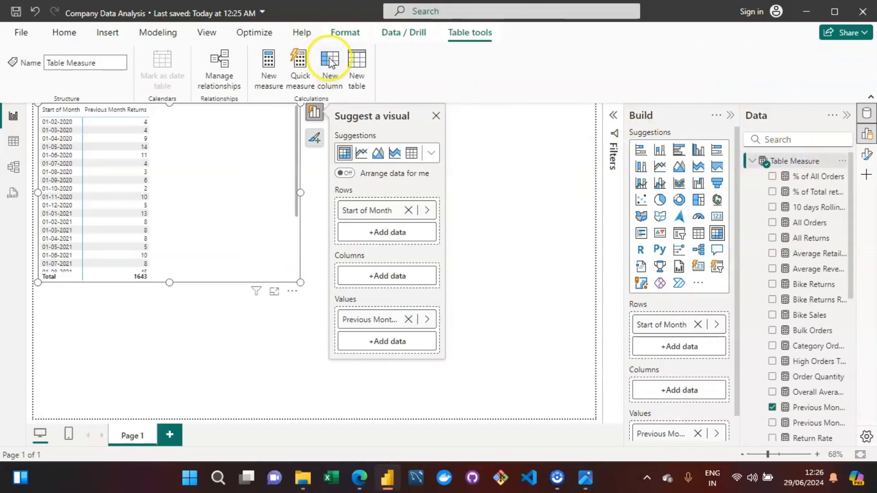
{"action": "left_click", "coordinate": [269, 73]}
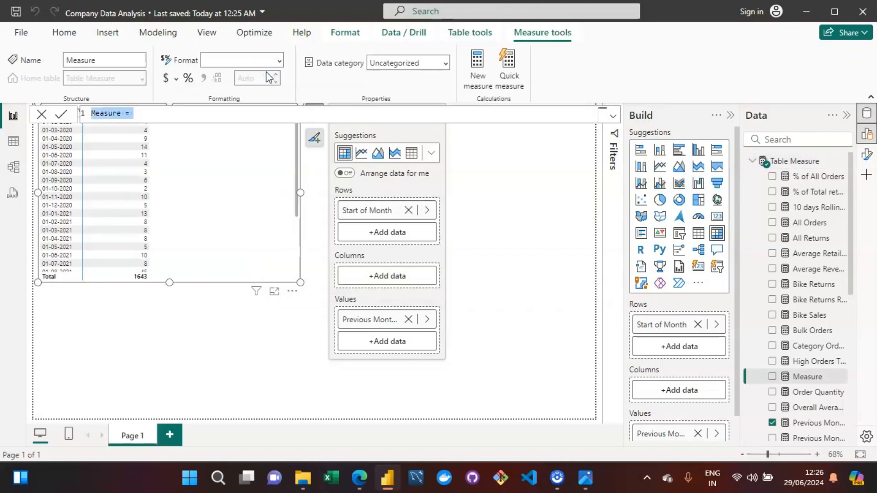
{"action": "key", "text": "Left"}
{"action": "key", "text": "Right"}
{"action": "key", "text": "Right"}
{"action": "key", "text": "Right"}
{"action": "key", "text": "Right"}
{"action": "key", "text": "Right"}
{"action": "key", "text": "Right"}
{"action": "key", "text": "Right"}
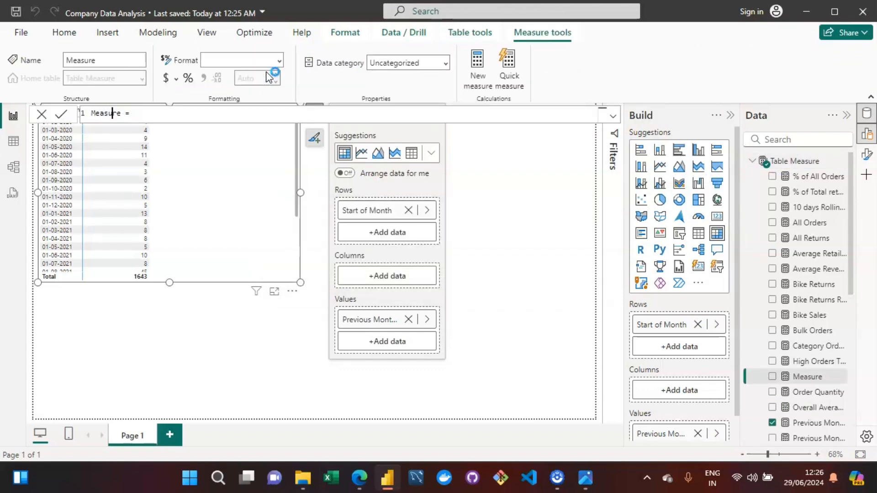
{"action": "key", "text": "BackSpace"}
{"action": "key", "text": "BackSpace"}
{"action": "key", "text": "BackSpace"}
{"action": "key", "text": "BackSpace"}
{"action": "key", "text": "BackSpace"}
{"action": "key", "text": "BackSpace"}
{"action": "key", "text": "BackSpace"}
{"action": "type", "text": "Previous Month"}
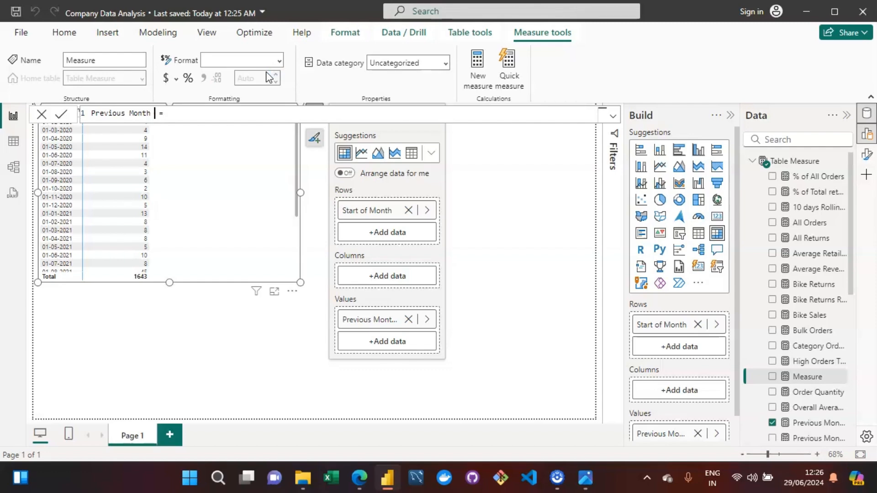
{"action": "type", "text": " Orders"}
Start the measure's formula with CALCULATE over the [Total Orders] measure.
{"action": "key", "text": "End"}
{"action": "type", "text": "CAL"}
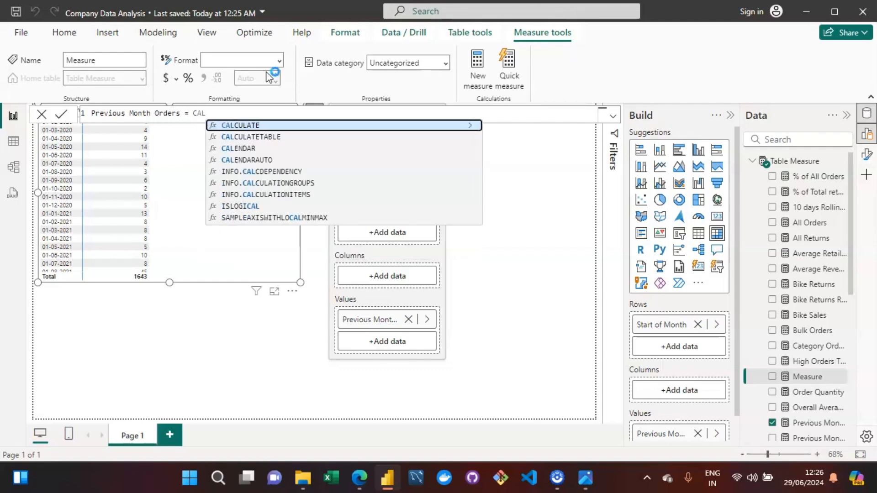
{"action": "key", "text": "Tab"}
{"action": "type", "text": "["}
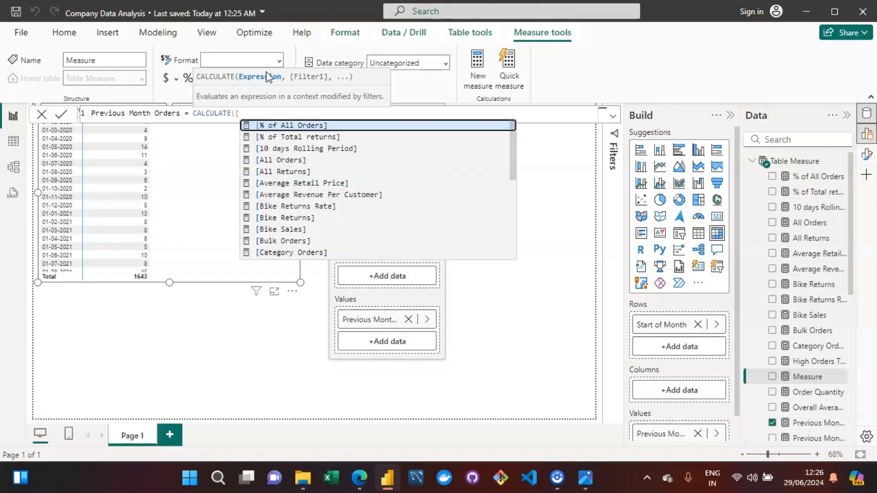
{"action": "type", "text": "totak"}
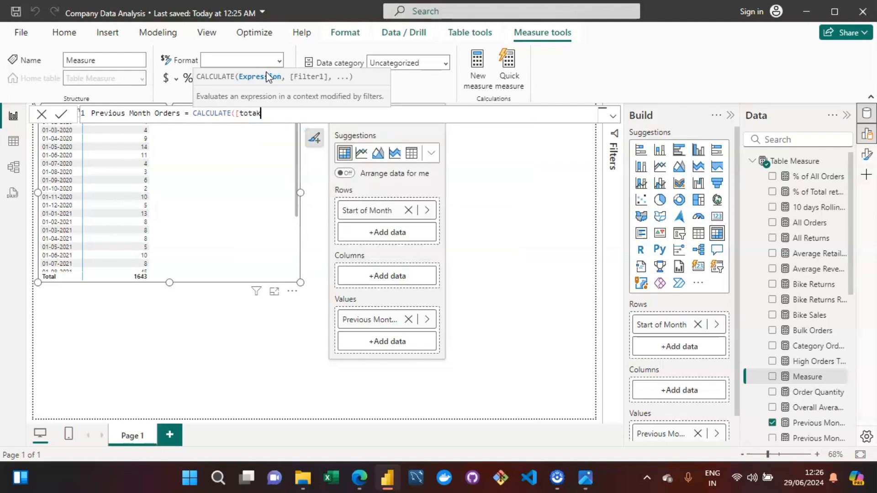
{"action": "key", "text": "BackSpace"}
{"action": "key", "text": "Down"}
{"action": "key", "text": "Down"}
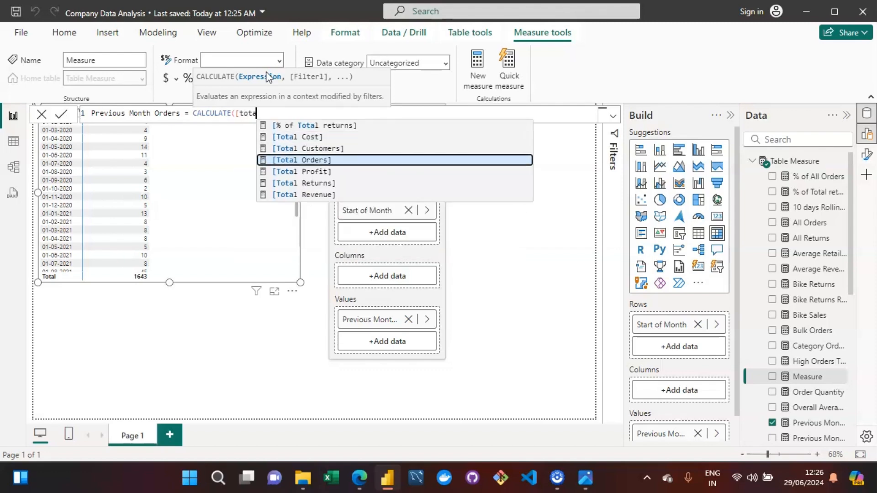
{"action": "key", "text": "Tab"}
{"action": "type", "text": ","}
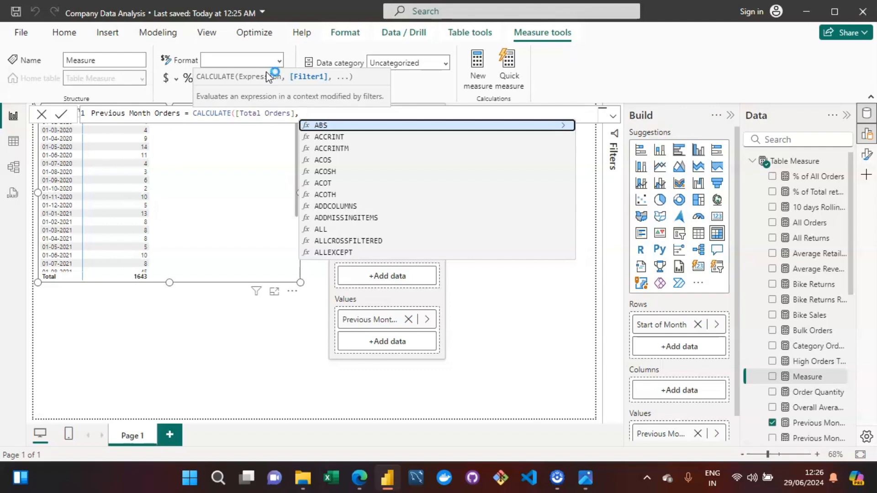
Add a DATEADD filter shifting 'Calendar Lookup'[Date] by -1 MONTH, close the formula and commit Previous Month Orders.
{"action": "type", "text": "DATEADD("}
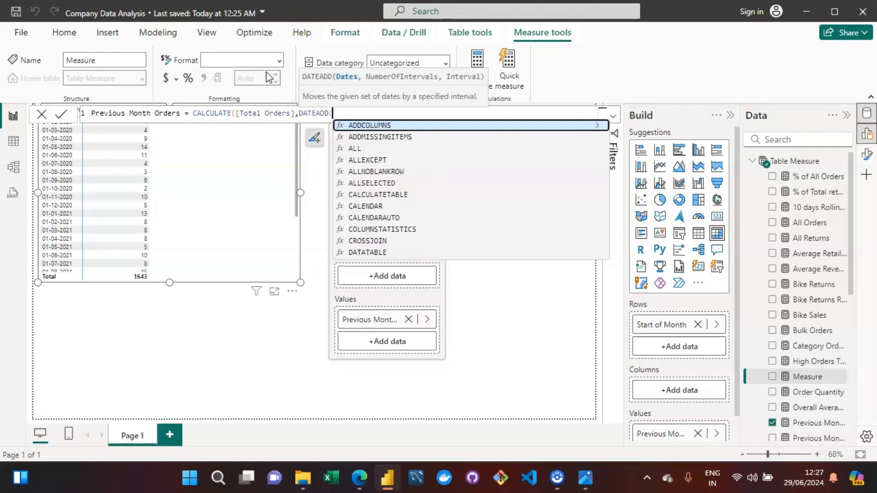
{"action": "type", "text": "calendar lo"}
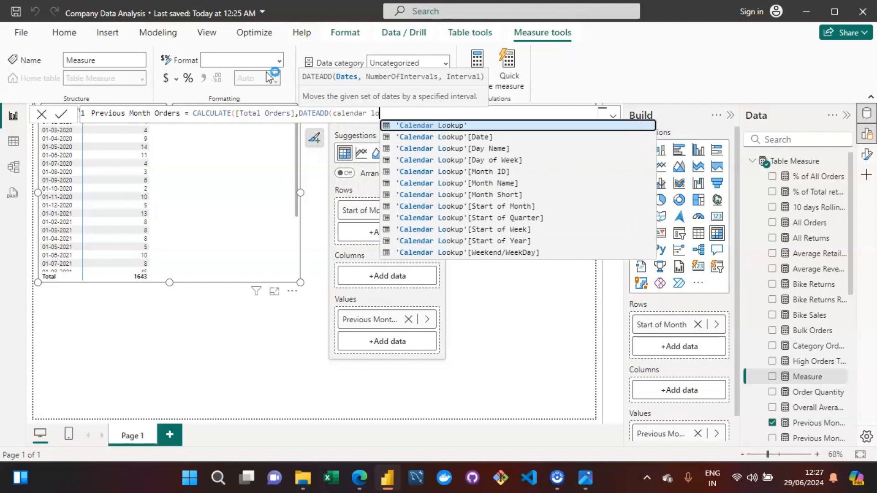
{"action": "key", "text": "Down"}
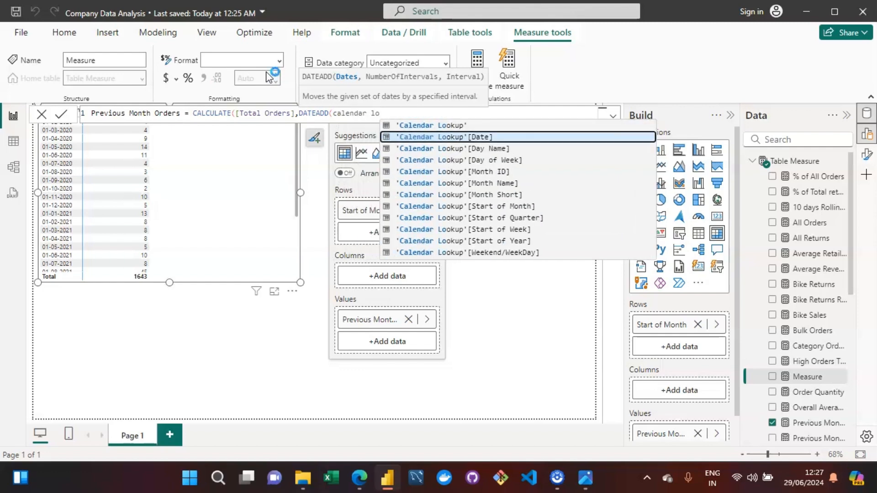
{"action": "key", "text": "Tab"}
{"action": "type", "text": ","}
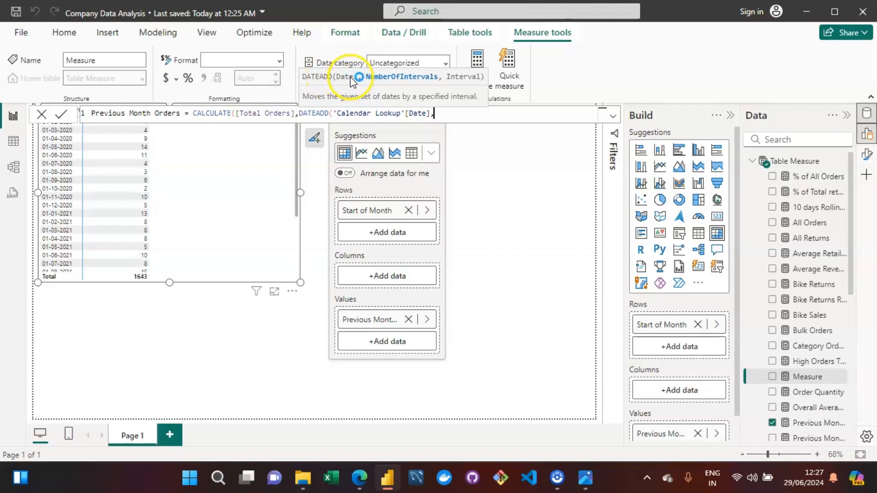
{"action": "left_click", "coordinate": [463, 114]}
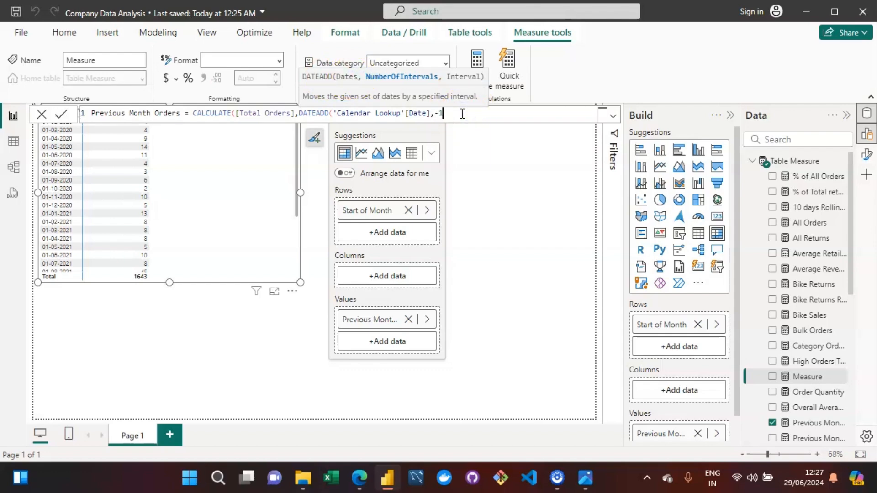
{"action": "type", "text": "-1,"}
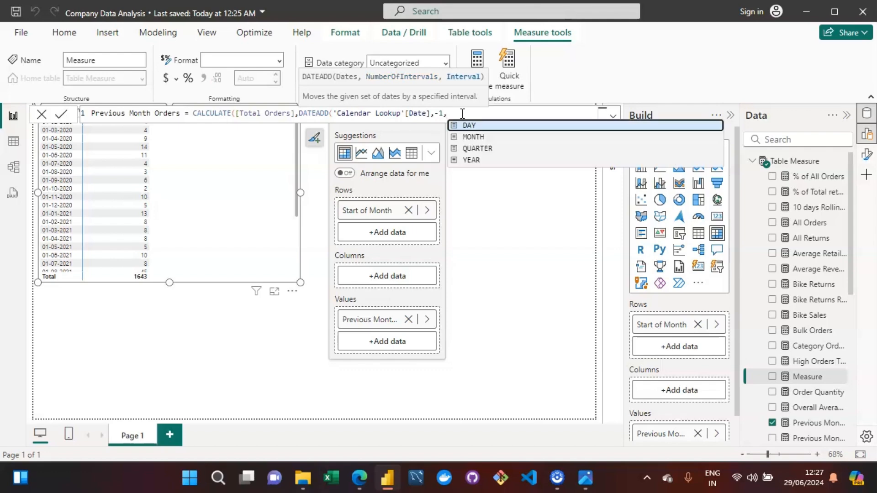
{"action": "key", "text": "Down"}
{"action": "key", "text": "Tab"}
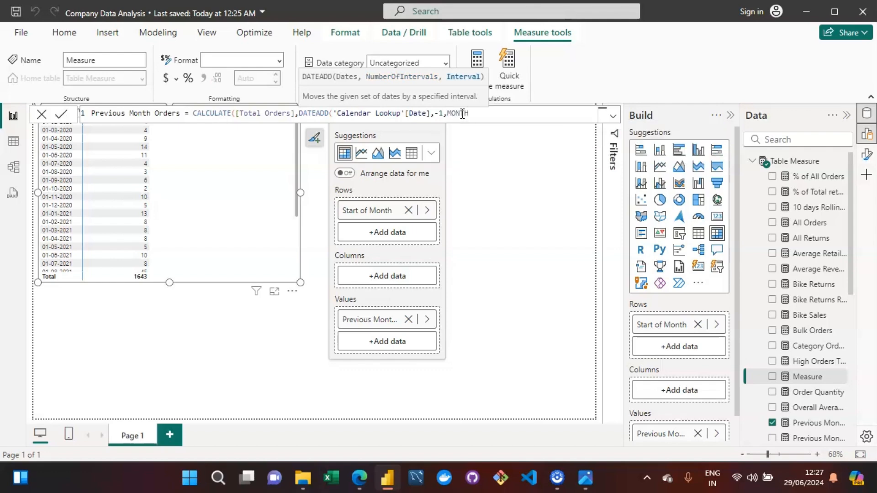
{"action": "type", "text": "))"}
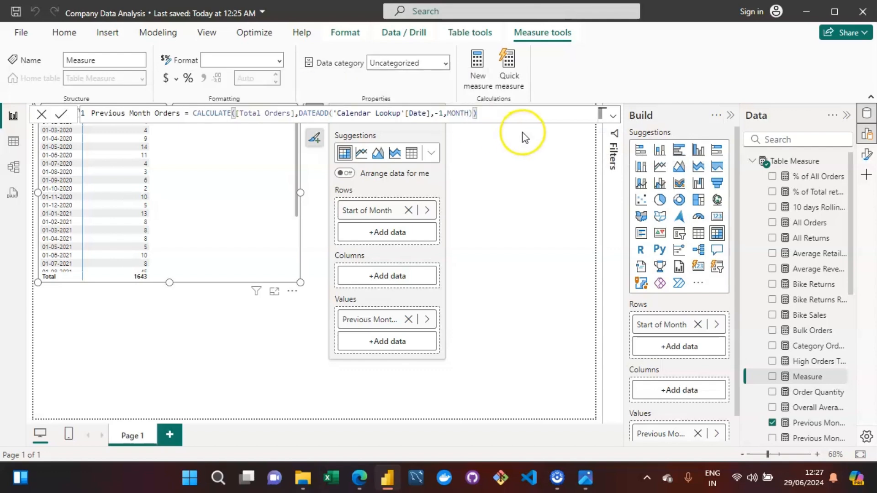
{"action": "key", "text": "Return"}
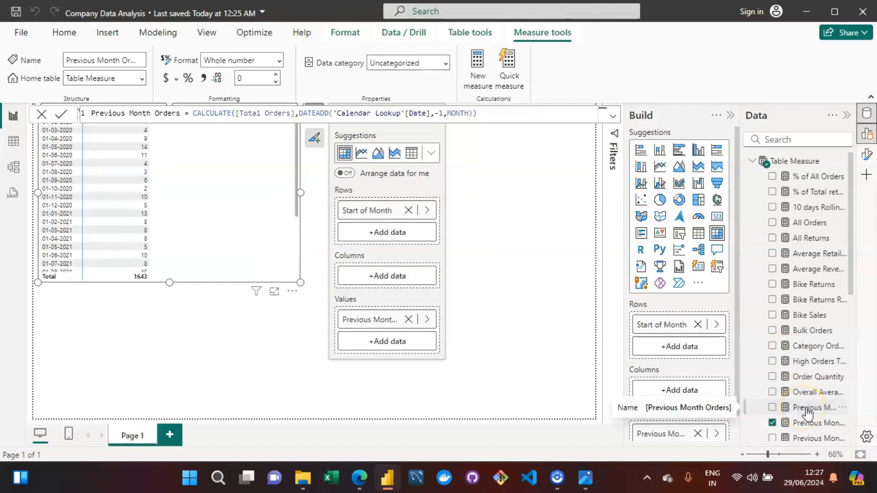
Add the Previous Month Orders measure to the matrix's values.
{"action": "left_click_drag", "start_coordinate": [804, 412], "coordinate": [222, 267]}
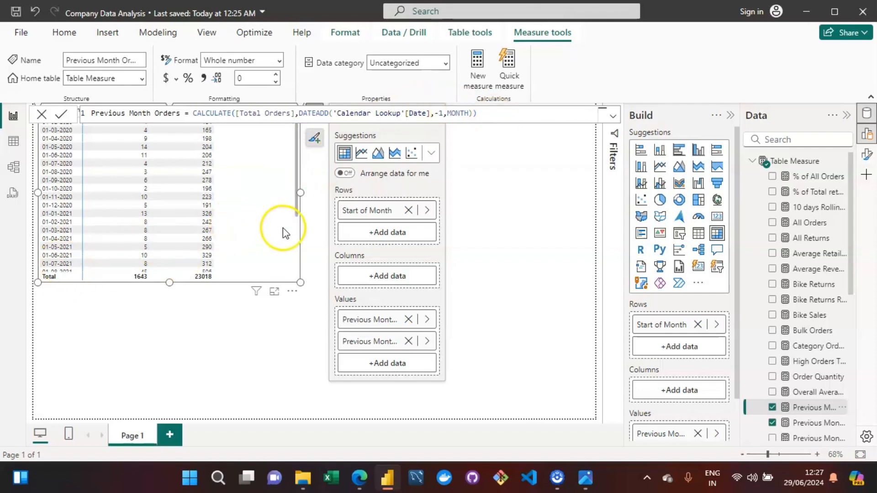
{"action": "left_click", "coordinate": [550, 240]}
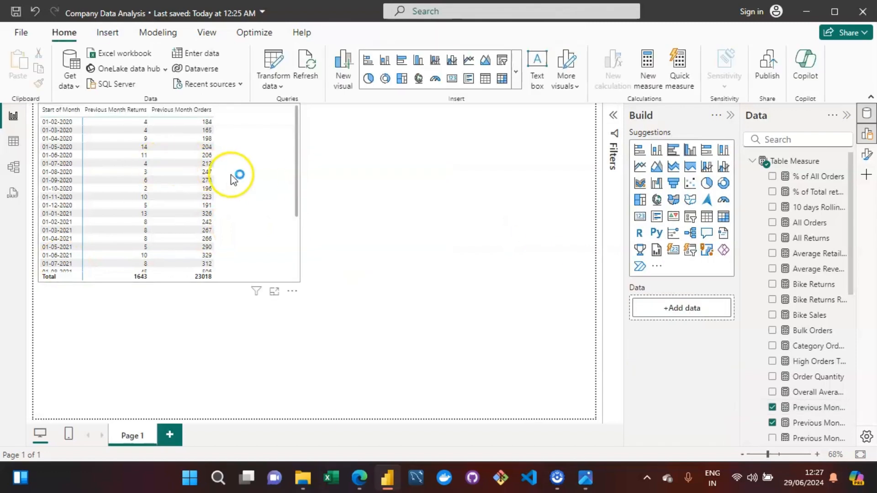
{"action": "left_click", "coordinate": [248, 183]}
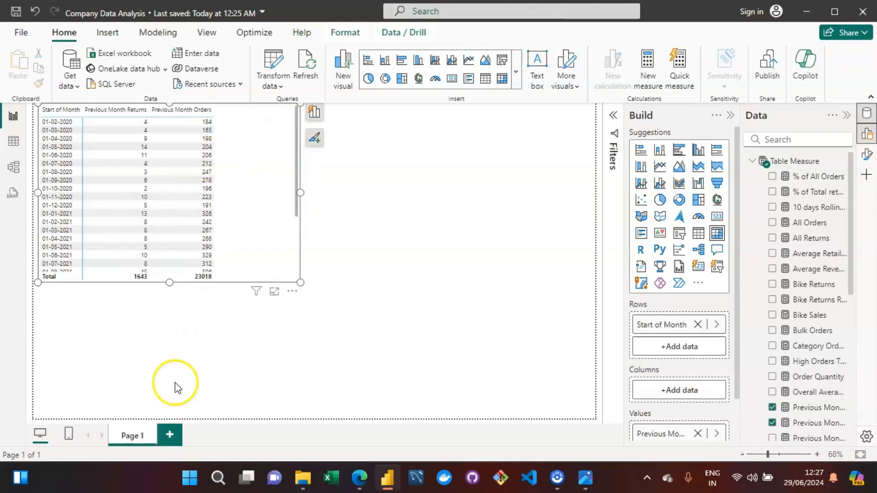
Check the objectives list, then create another new measure in Table Measure named Previous Month Profit.
{"action": "left_click", "coordinate": [592, 482]}
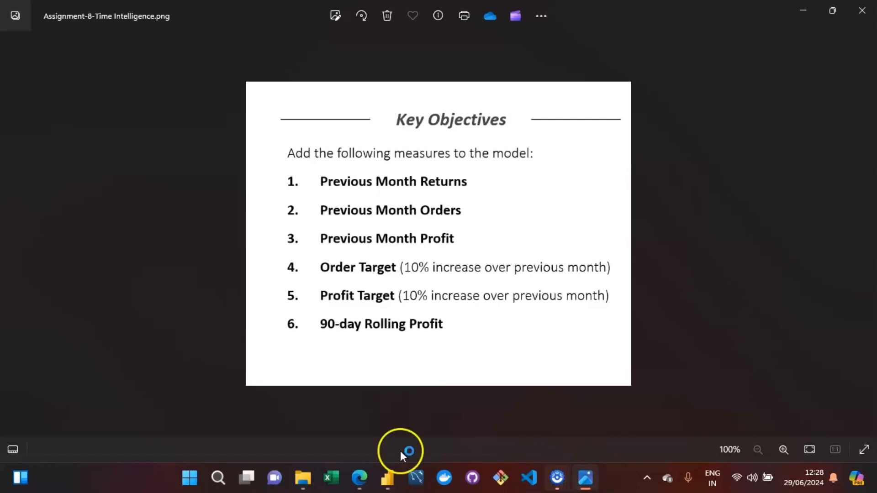
{"action": "left_click", "coordinate": [389, 478]}
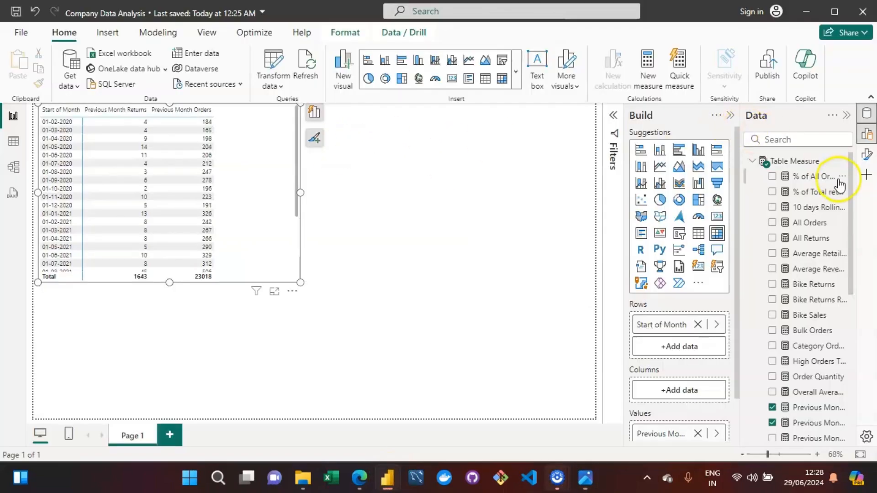
{"action": "left_click", "coordinate": [805, 165]}
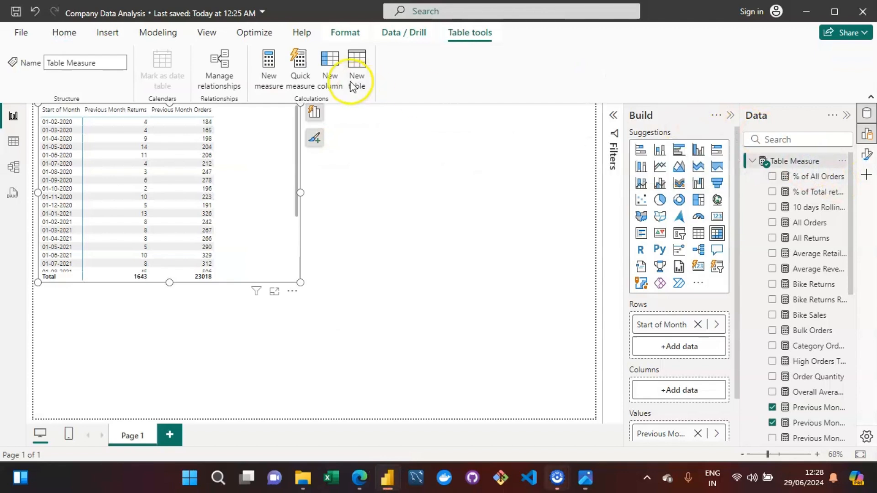
{"action": "left_click", "coordinate": [280, 69]}
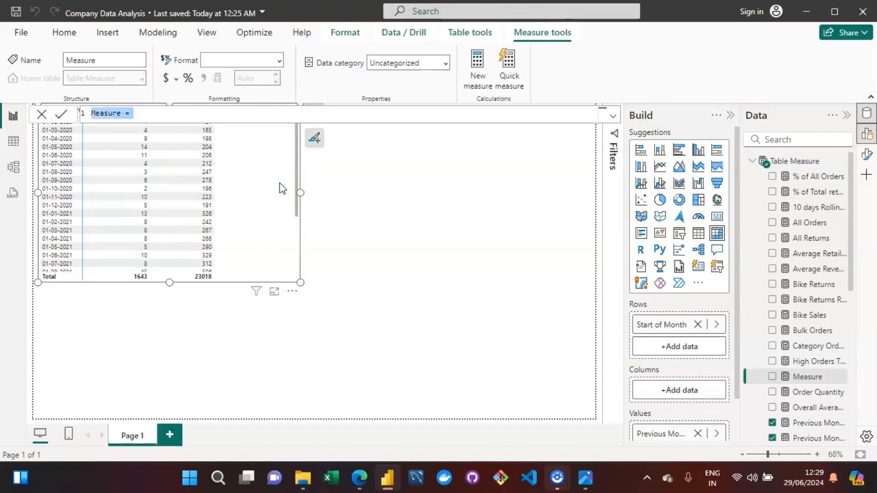
{"action": "key", "text": "Left"}
{"action": "key", "text": "Right"}
{"action": "key", "text": "Right"}
{"action": "key", "text": "Right"}
{"action": "key", "text": "Right"}
{"action": "key", "text": "Right"}
{"action": "key", "text": "Right"}
{"action": "key", "text": "BackSpace"}
{"action": "key", "text": "BackSpace"}
{"action": "key", "text": "BackSpace"}
{"action": "key", "text": "BackSpace"}
{"action": "key", "text": "BackSpace"}
{"action": "key", "text": "BackSpace"}
{"action": "key", "text": "BackSpace"}
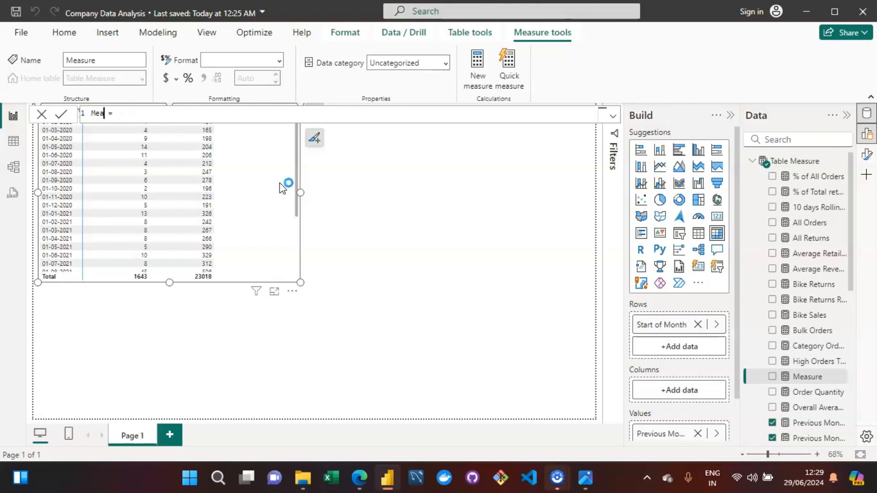
{"action": "type", "text": "Previous Month Profi"}
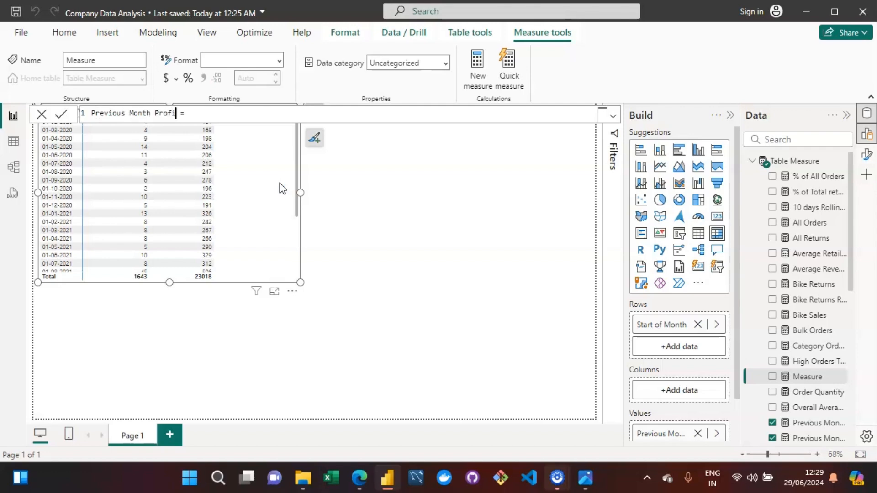
{"action": "type", "text": "t"}
Start Previous Month Profit's formula with CALCULATE over the [Total Profit] measure.
{"action": "key", "text": "Right"}
{"action": "key", "text": "Right"}
{"action": "type", "text": "XA"}
{"action": "key", "text": "BackSpace"}
{"action": "key", "text": "BackSpace"}
{"action": "type", "text": "CAL"}
{"action": "key", "text": "Tab"}
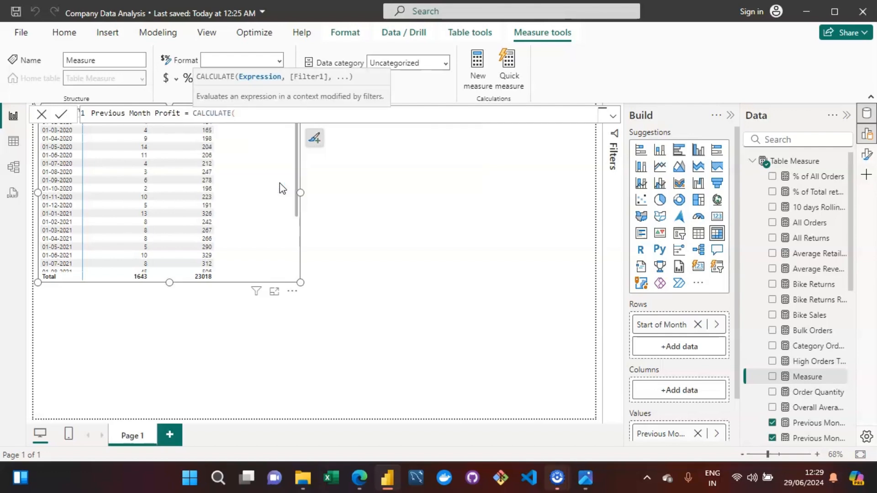
{"action": "type", "text": "["}
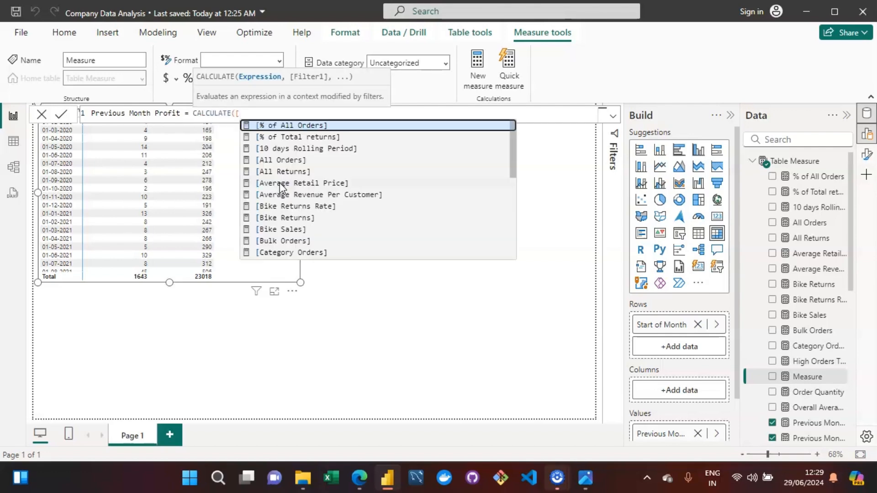
{"action": "type", "text": "tota"}
{"action": "key", "text": "Down"}
{"action": "key", "text": "Down"}
{"action": "key", "text": "Down"}
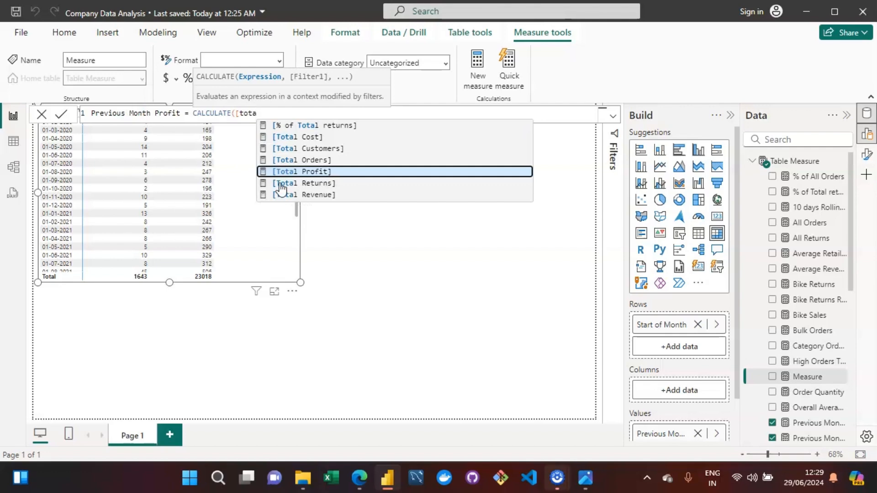
{"action": "key", "text": "Tab"}
{"action": "type", "text": ","}
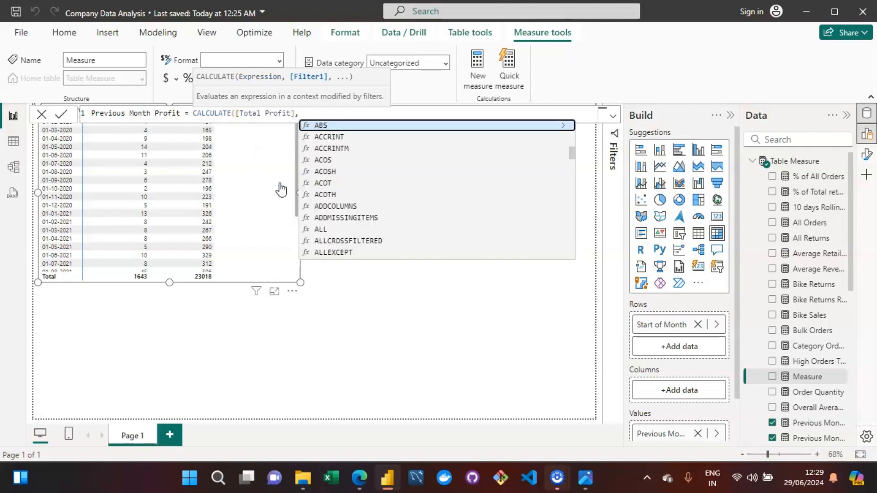
{"action": "type", "text": "DATEADD"}
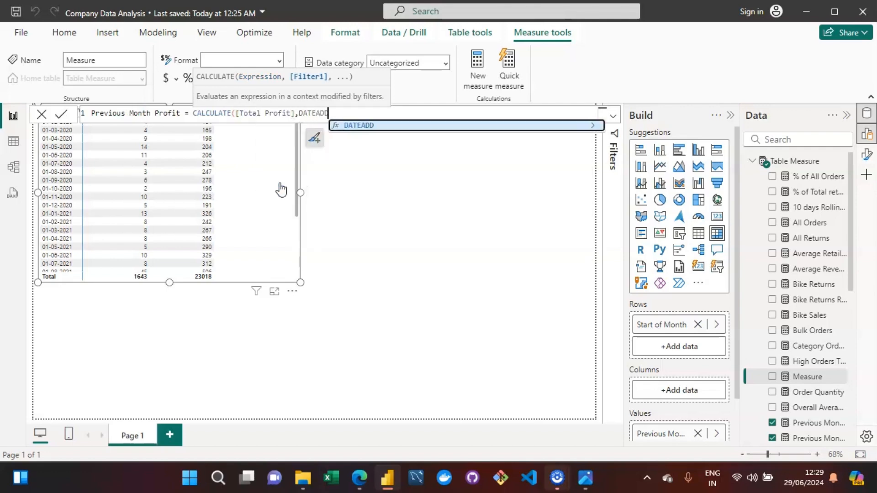
{"action": "type", "text": "(c"}
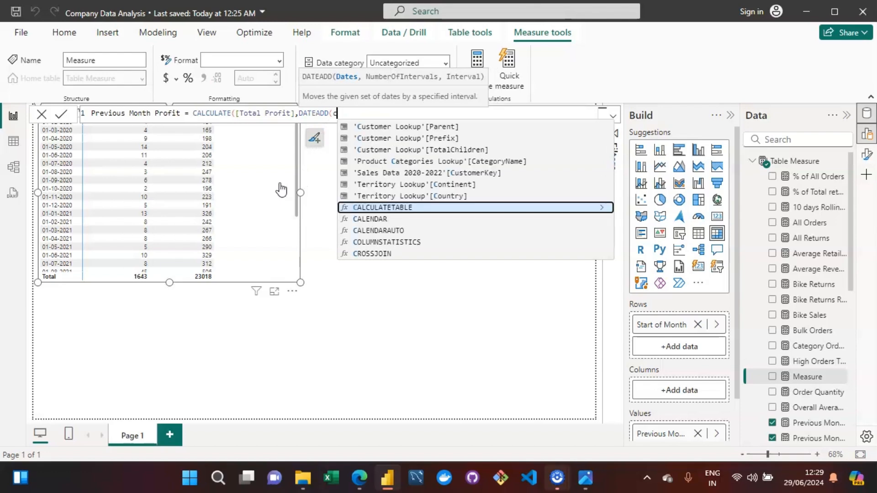
{"action": "type", "text": "alend"}
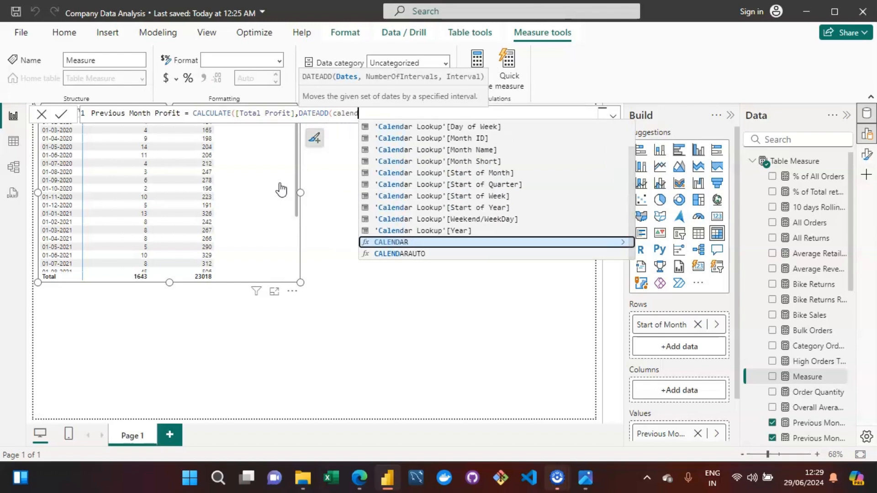
{"action": "type", "text": "a"}
{"action": "type", "text": "r look"}
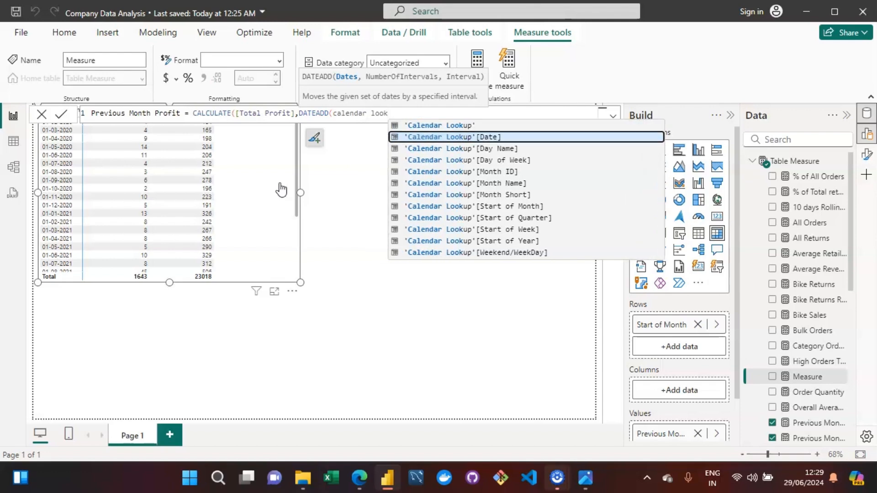
Add a DATEADD filter shifting 'Calendar Lookup'[Date] by -1 MONTH, close the formula and commit Previous Month Profit.
{"action": "key", "text": "Tab"}
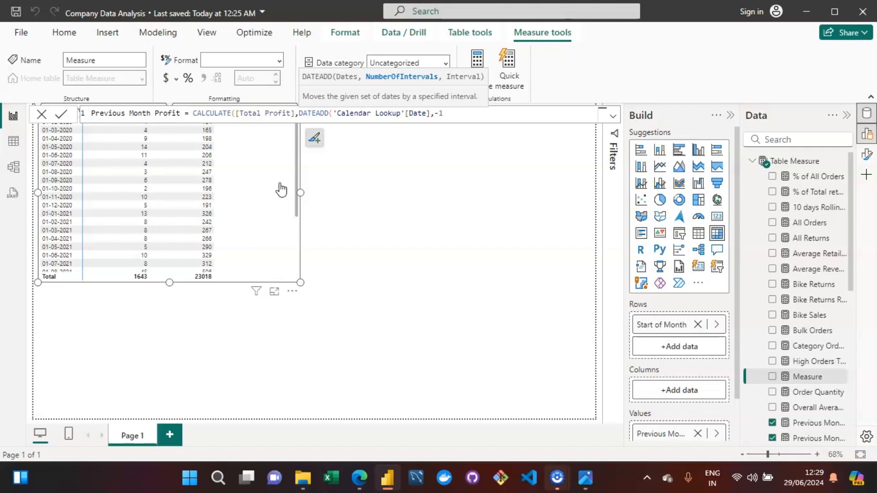
{"action": "type", "text": ",MONTH"}
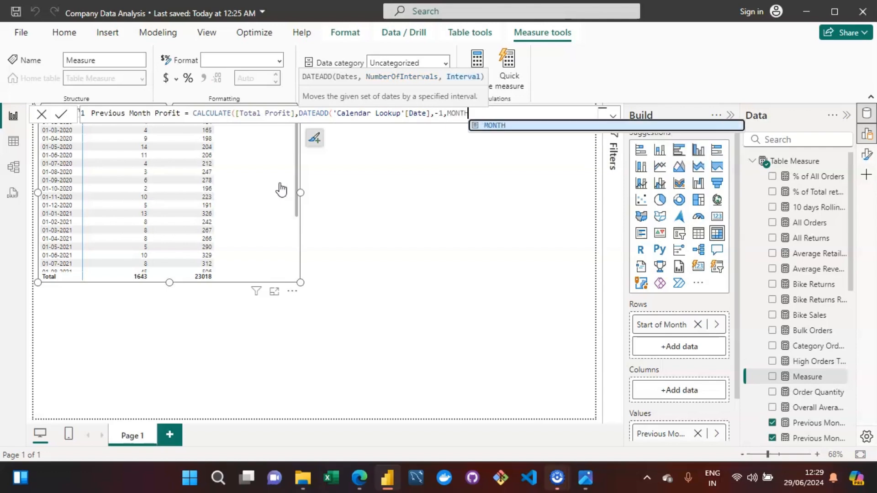
{"action": "type", "text": "))"}
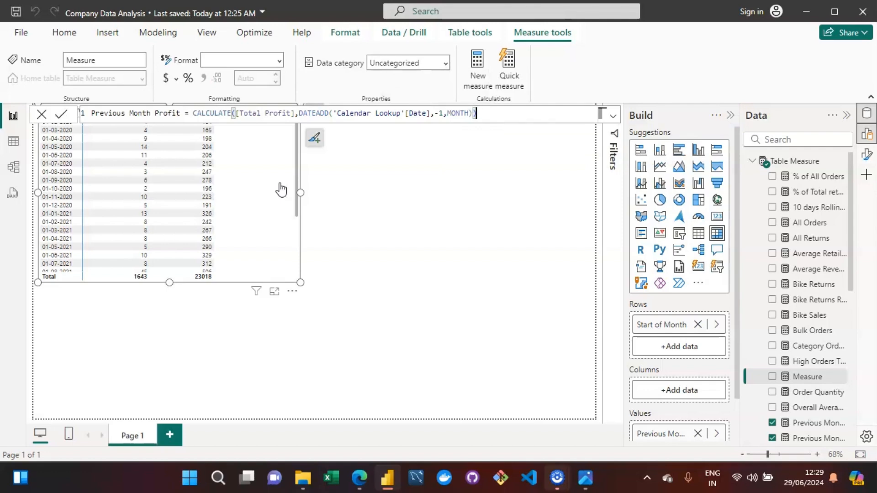
{"action": "left_click", "coordinate": [482, 115]}
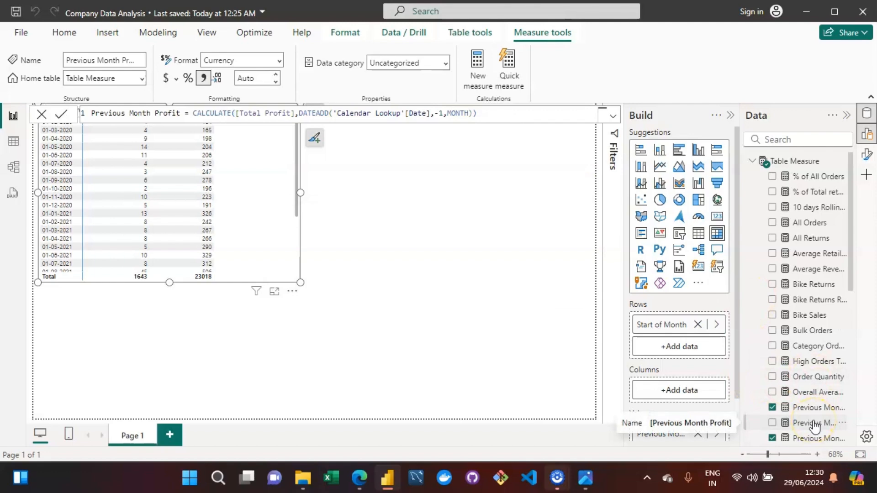
Add Previous Month Profit to the matrix's values and set its decimal places to 0.
{"action": "left_click_drag", "start_coordinate": [815, 424], "coordinate": [261, 227]}
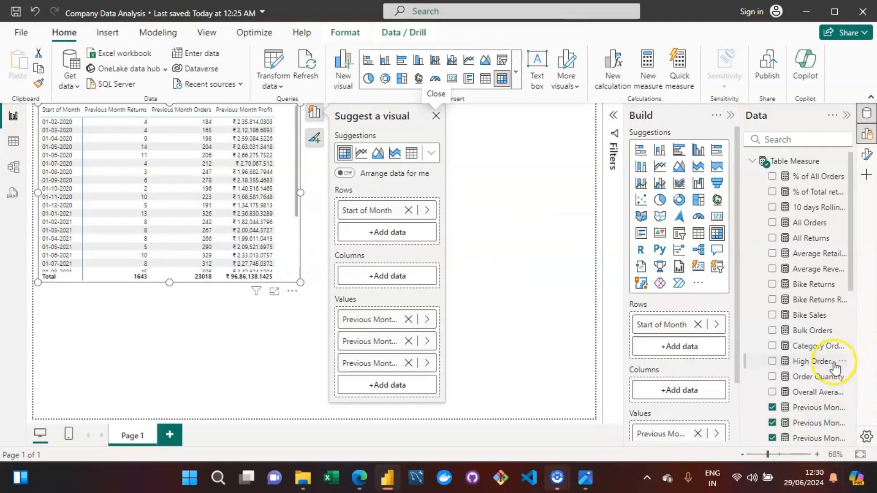
{"action": "left_click", "coordinate": [808, 425]}
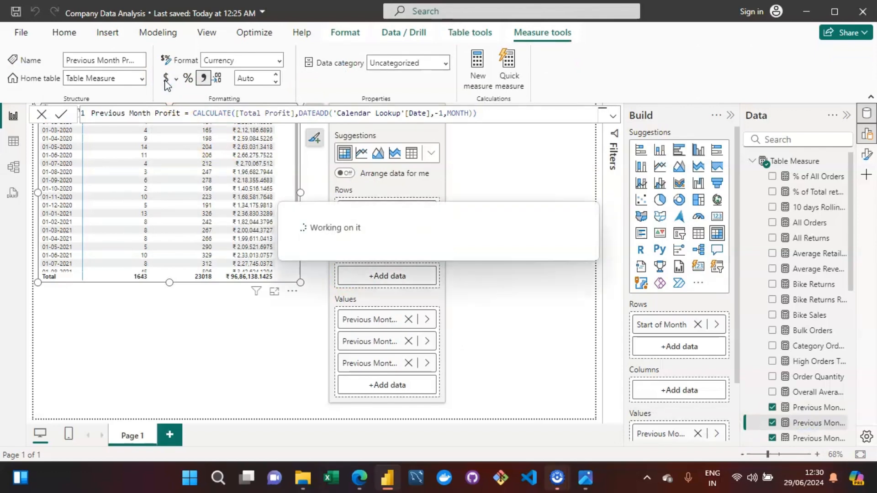
{"action": "left_click", "coordinate": [256, 80]}
{"action": "type", "text": "0"}
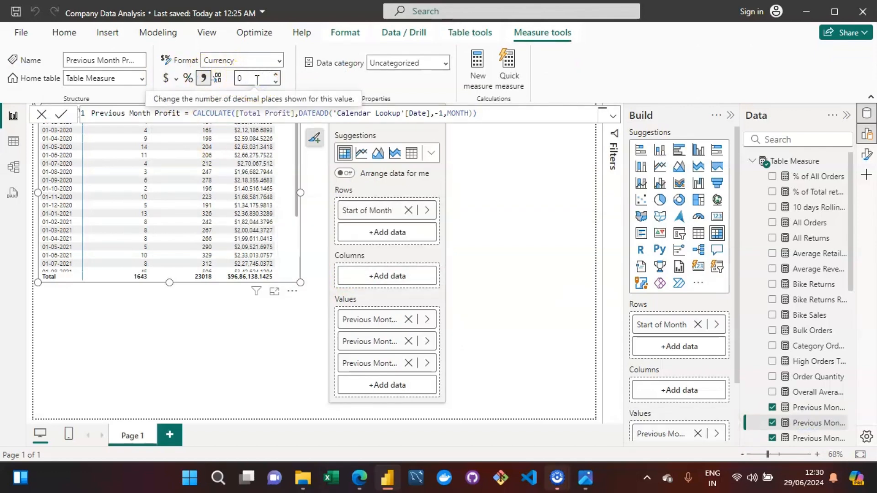
{"action": "key", "text": "Return"}
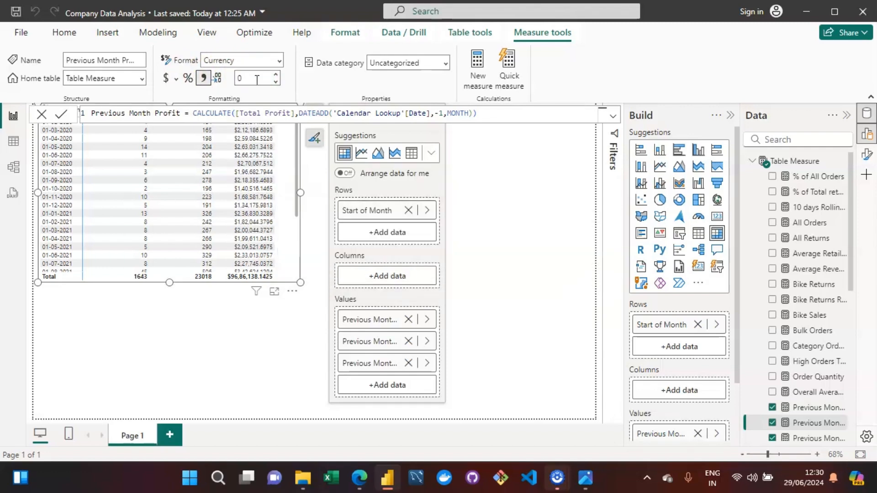
Review the key objectives list in the assignment image.
{"action": "left_click", "coordinate": [528, 222]}
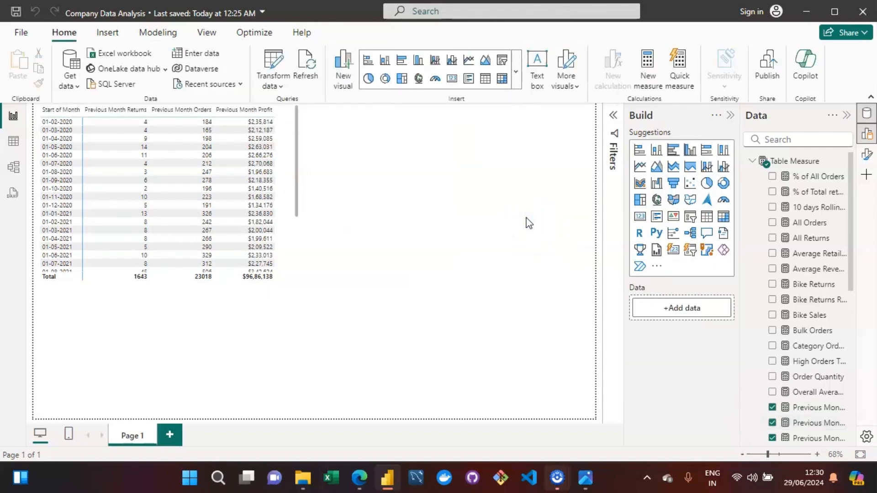
{"action": "left_click", "coordinate": [584, 478]}
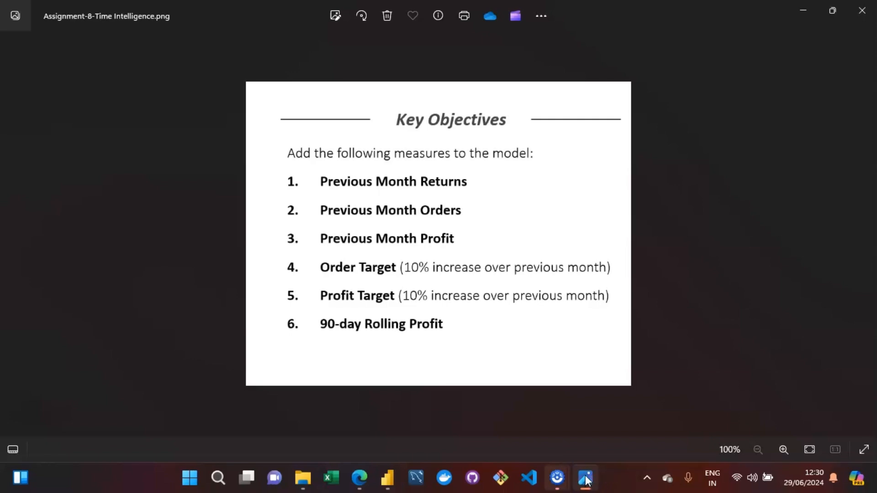
{"action": "left_click", "coordinate": [428, 413]}
{"action": "left_click", "coordinate": [387, 477]}
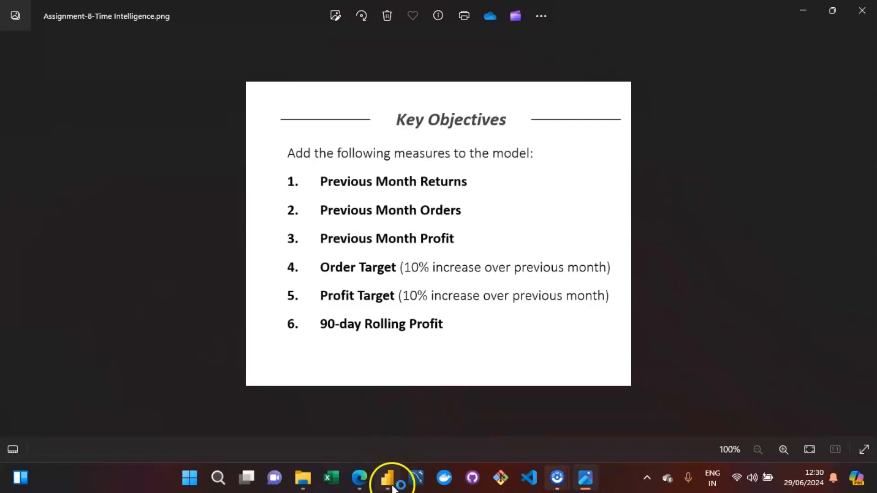
{"action": "left_click", "coordinate": [511, 163]}
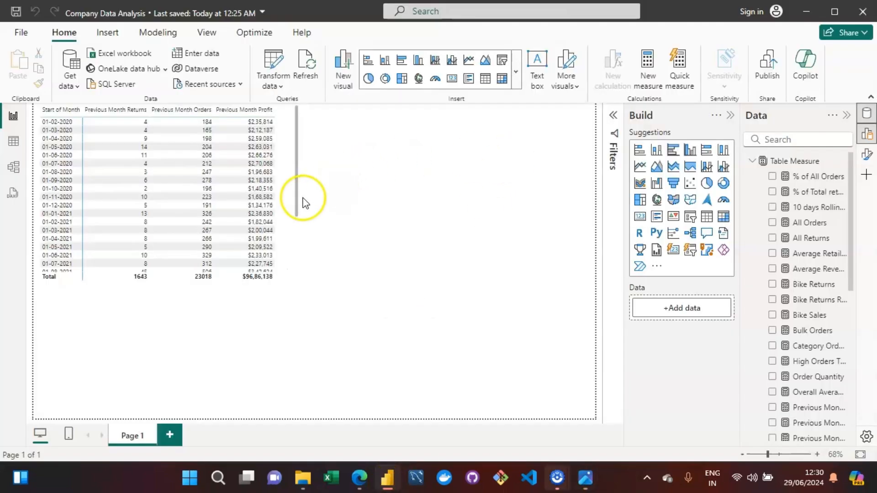
{"action": "left_click", "coordinate": [288, 189]}
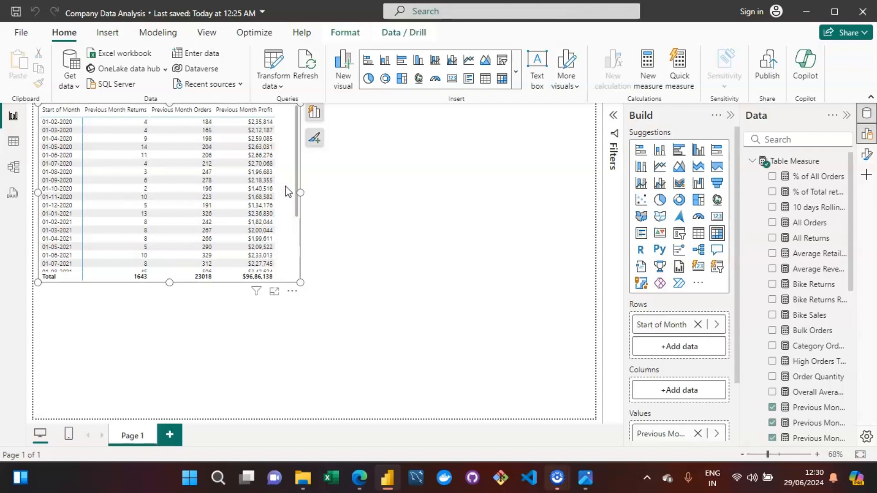
{"action": "left_click", "coordinate": [587, 480]}
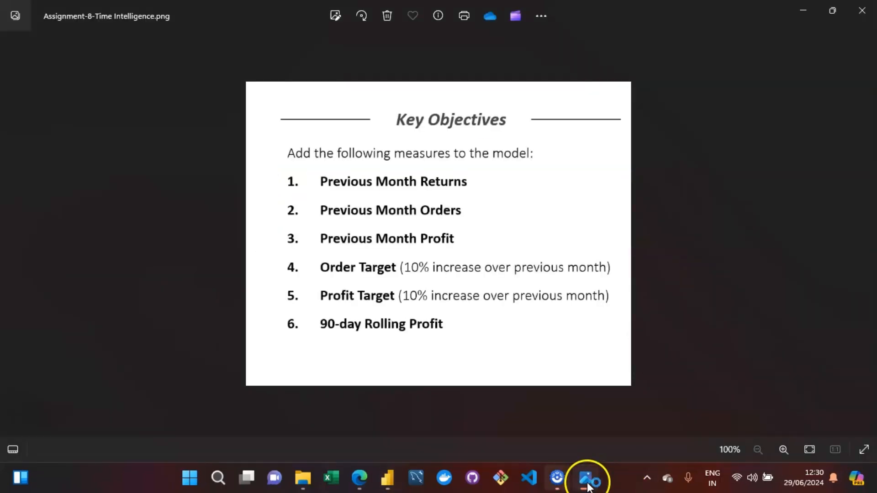
{"action": "left_click", "coordinate": [386, 477]}
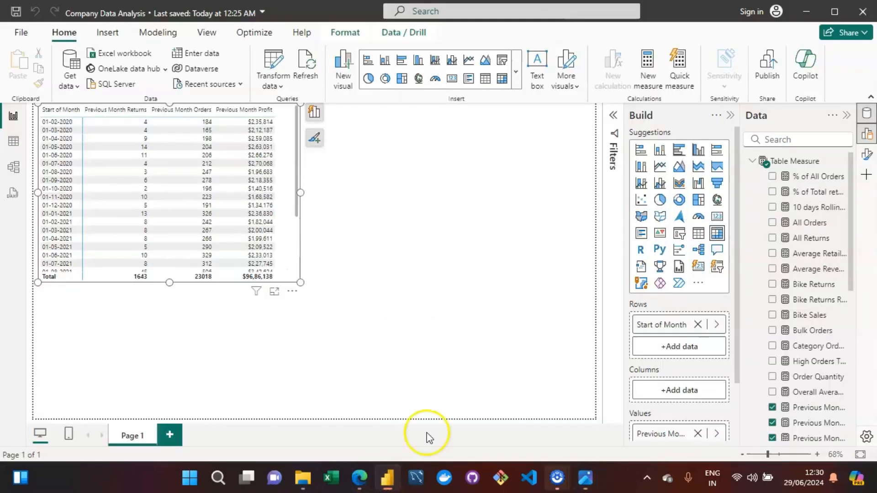
Create a new measure in Table Measure named Order Target.
{"action": "left_click", "coordinate": [796, 162]}
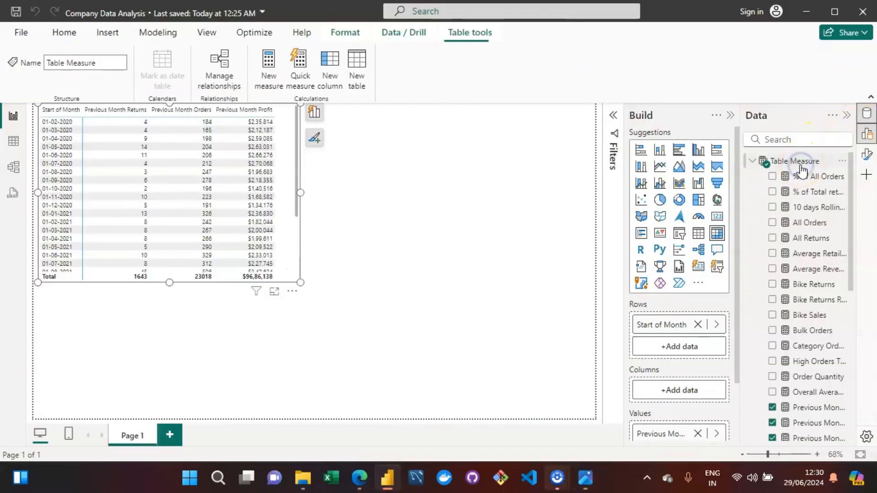
{"action": "left_click", "coordinate": [272, 73]}
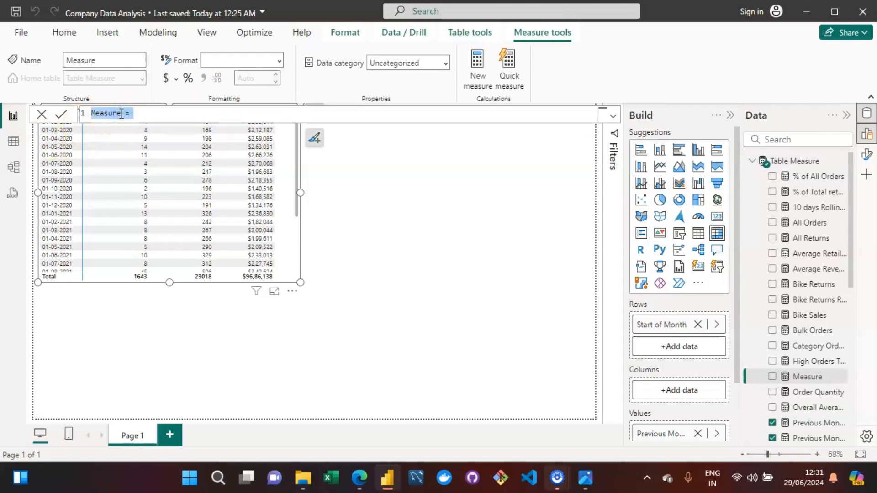
{"action": "key", "text": "Left"}
{"action": "key", "text": "Right"}
{"action": "key", "text": "Right"}
{"action": "key", "text": "Right"}
{"action": "key", "text": "BackSpace"}
{"action": "key", "text": "BackSpace"}
{"action": "key", "text": "BackSpace"}
{"action": "key", "text": "BackSpace"}
{"action": "key", "text": "BackSpace"}
{"action": "key", "text": "BackSpace"}
{"action": "type", "text": "Order Target = "}
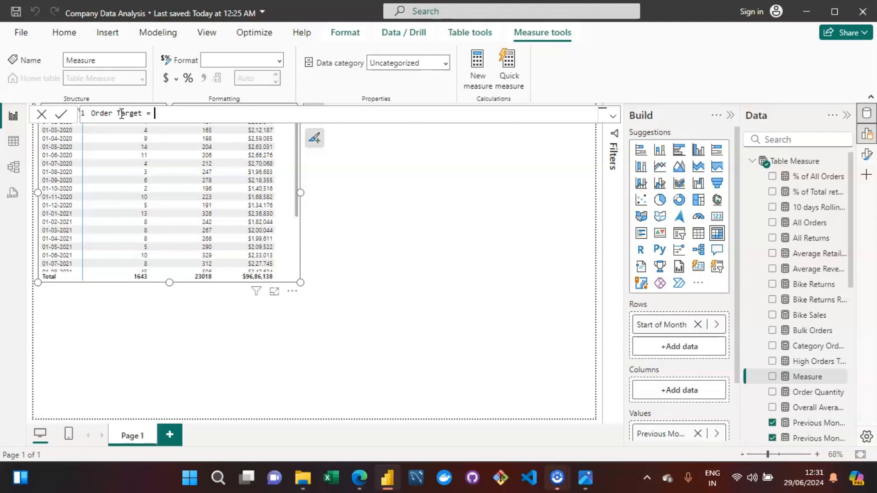
{"action": "type", "text": "["}
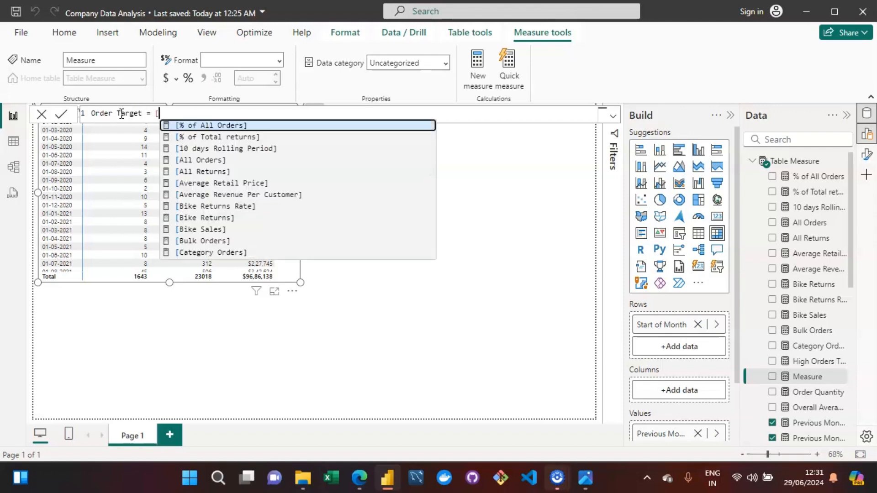
{"action": "type", "text": "pre"}
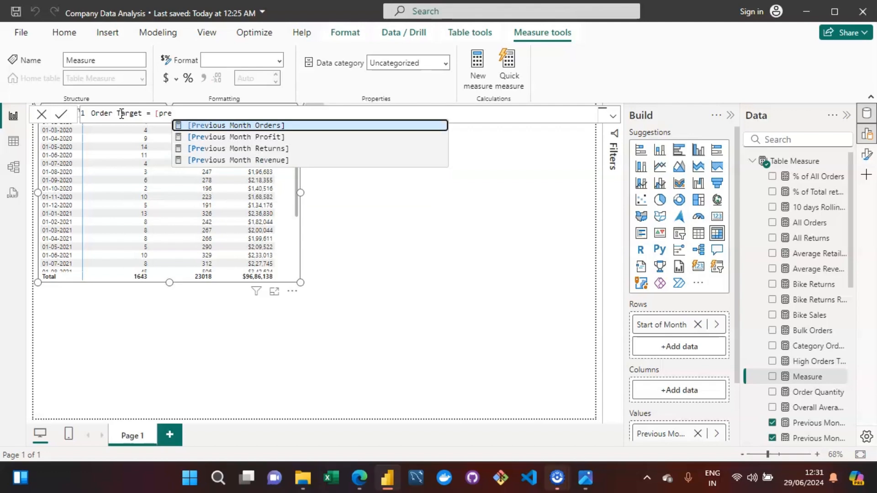
Define Order Target as [Previous Month Orders] multiplied by 1.1 and commit the measure.
{"action": "key", "text": "Down"}
{"action": "key", "text": "Up"}
{"action": "key", "text": "Tab"}
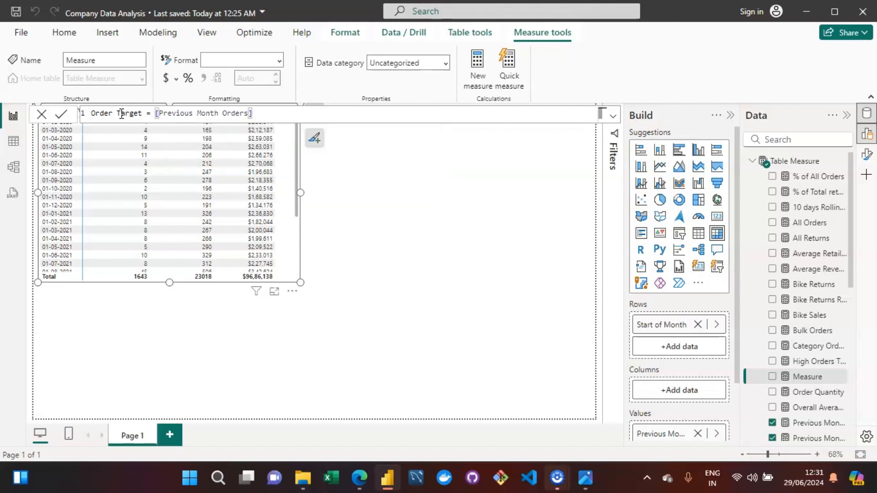
{"action": "type", "text": "*1.1"}
{"action": "key", "text": "Return"}
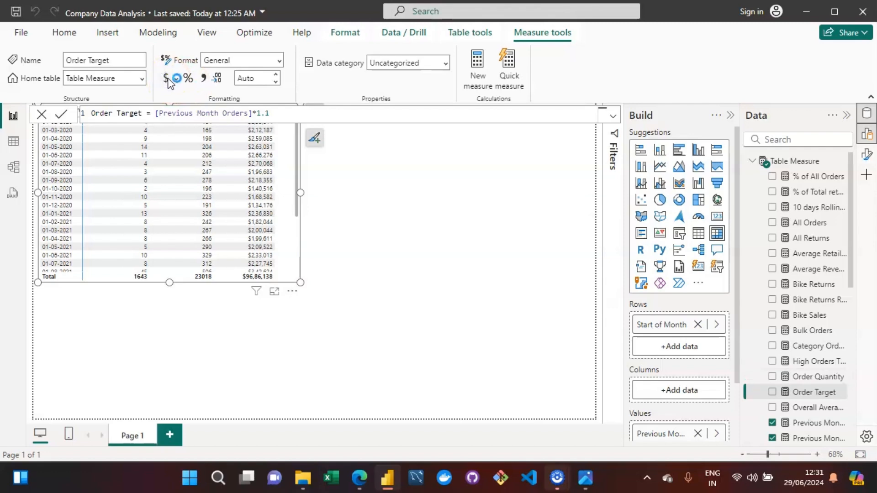
Set Order Target's decimal places to 0.
{"action": "left_click", "coordinate": [249, 79]}
{"action": "type", "text": "0"}
{"action": "key", "text": "Return"}
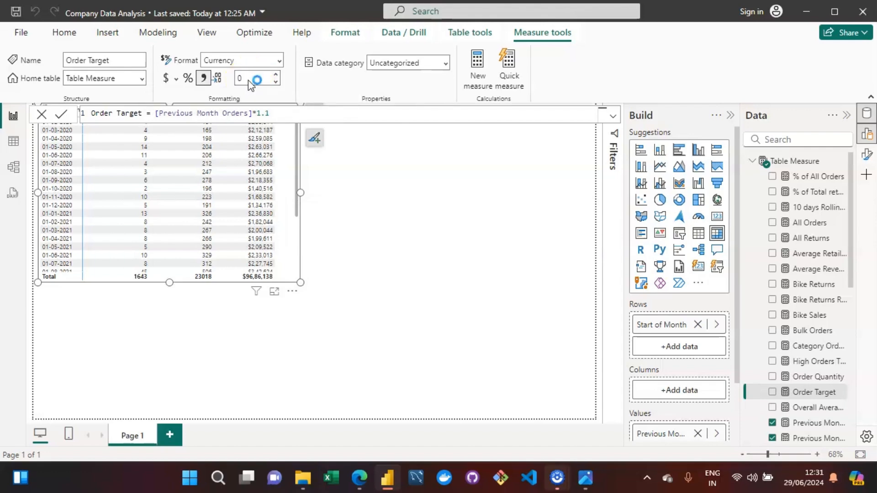
{"action": "left_click", "coordinate": [201, 81]}
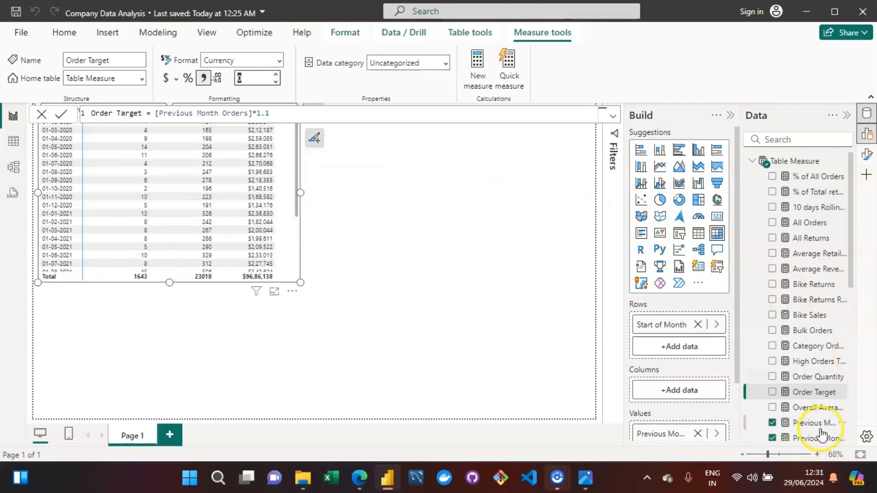
Add Order Target to the matrix's values, widen the matrix visual, and select the Order Target measure.
{"action": "left_click", "coordinate": [775, 403]}
{"action": "left_click_drag", "start_coordinate": [776, 404], "coordinate": [274, 232]}
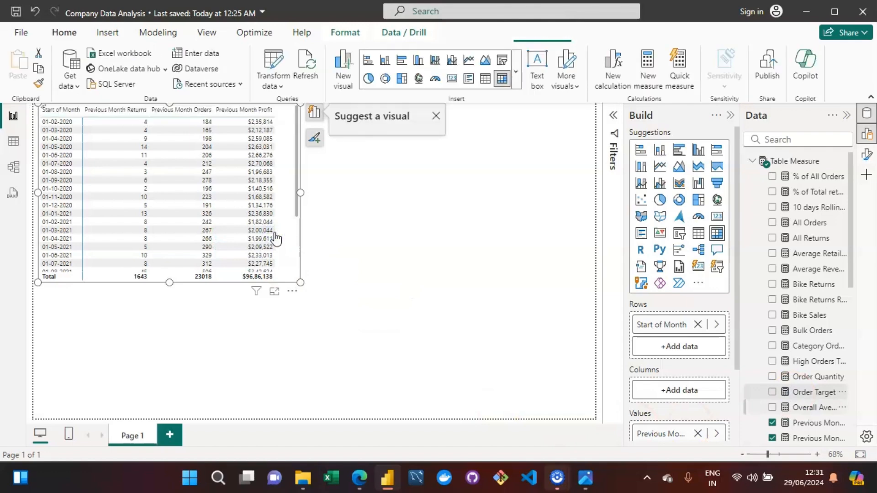
{"action": "left_click_drag", "start_coordinate": [301, 192], "coordinate": [533, 192]}
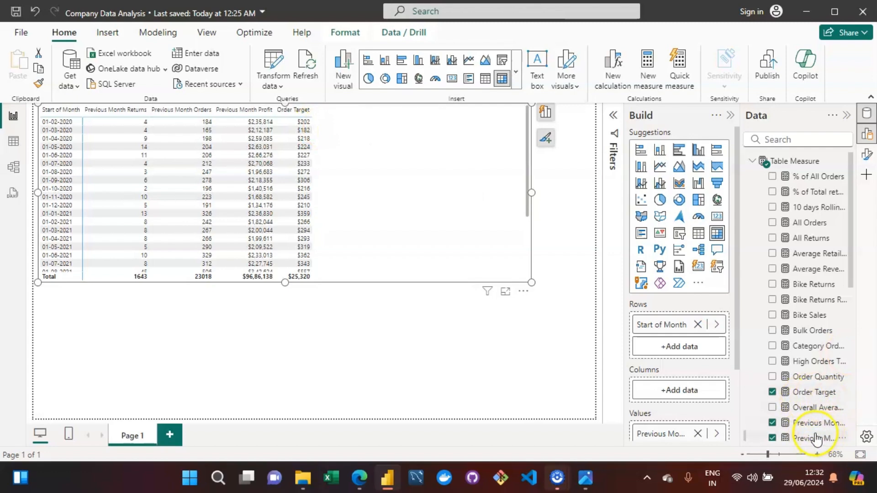
{"action": "left_click", "coordinate": [809, 393]}
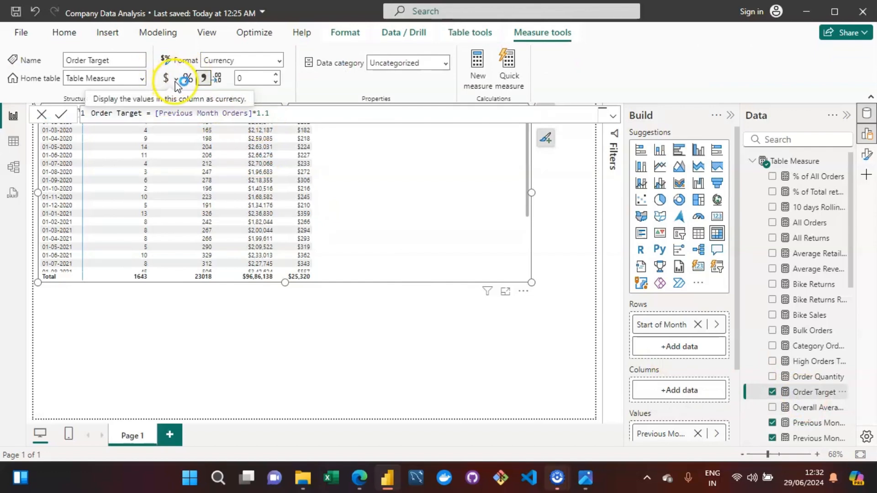
Change the Order Target measure's format from Currency to Whole number.
{"action": "left_click", "coordinate": [259, 67]}
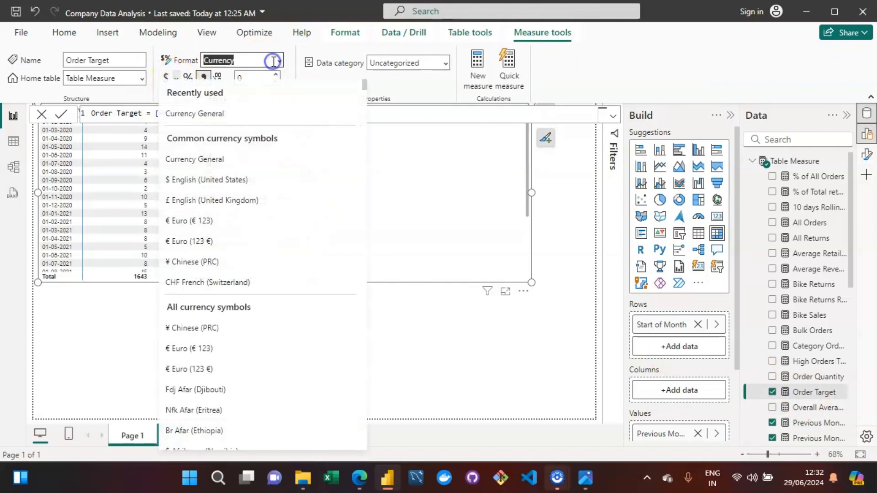
{"action": "left_click", "coordinate": [280, 61]}
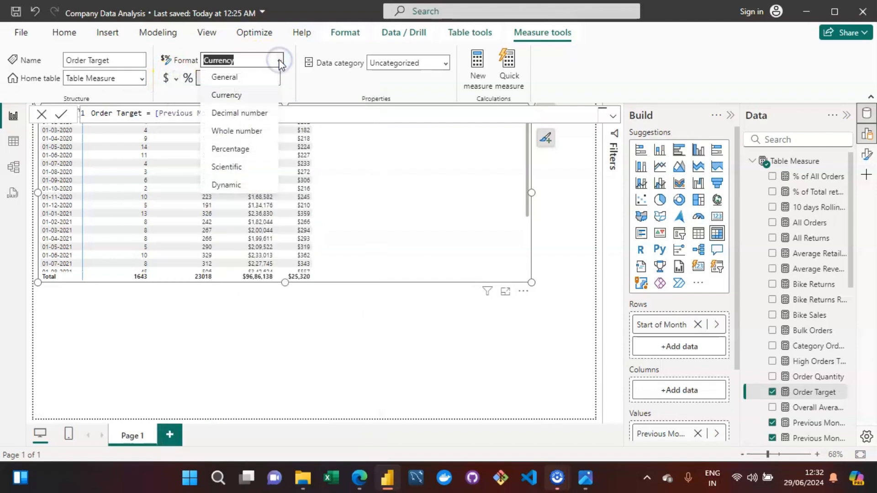
{"action": "left_click", "coordinate": [225, 131]}
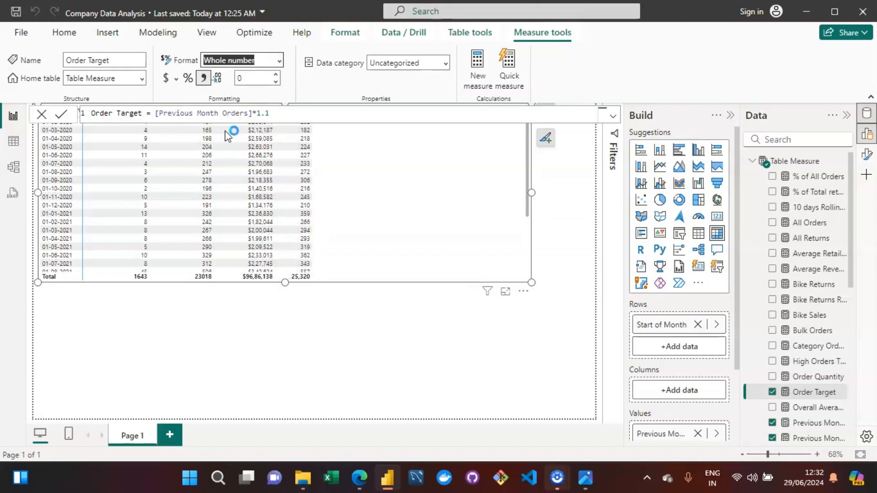
{"action": "left_click", "coordinate": [434, 323]}
{"action": "left_click", "coordinate": [425, 337]}
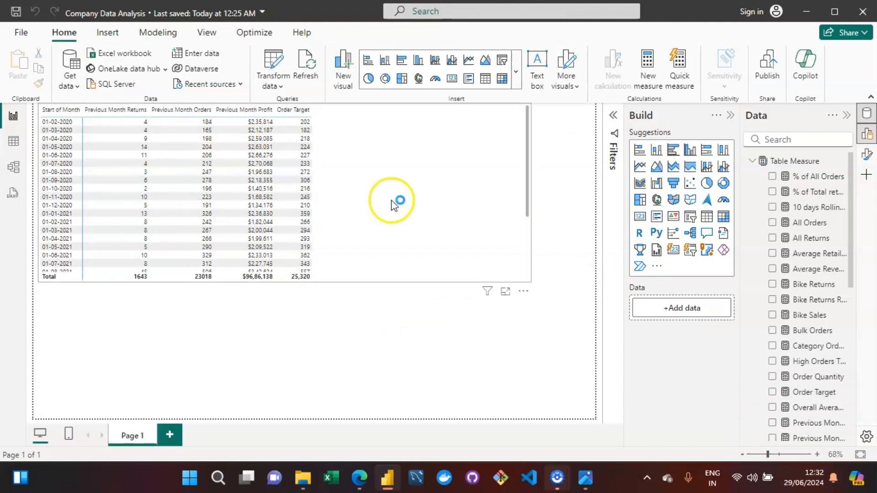
Review the assignment's key objectives image, then return to the Power BI report.
{"action": "left_click", "coordinate": [585, 478]}
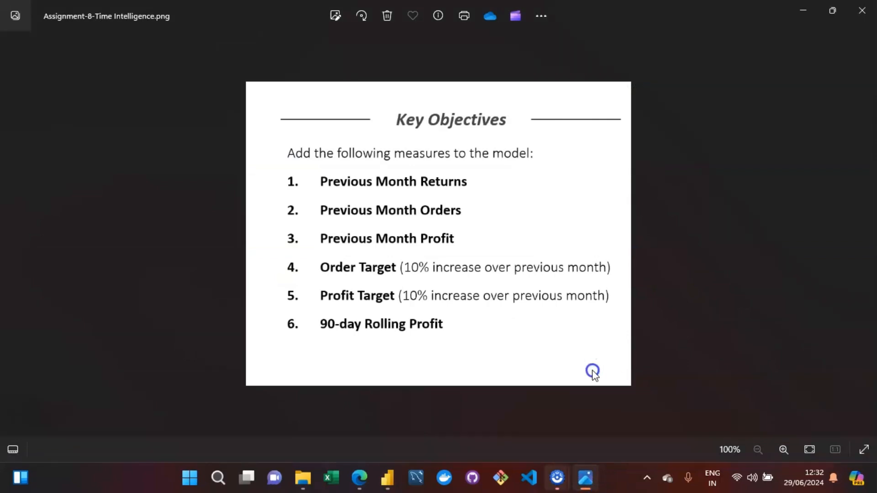
{"action": "left_click", "coordinate": [393, 466]}
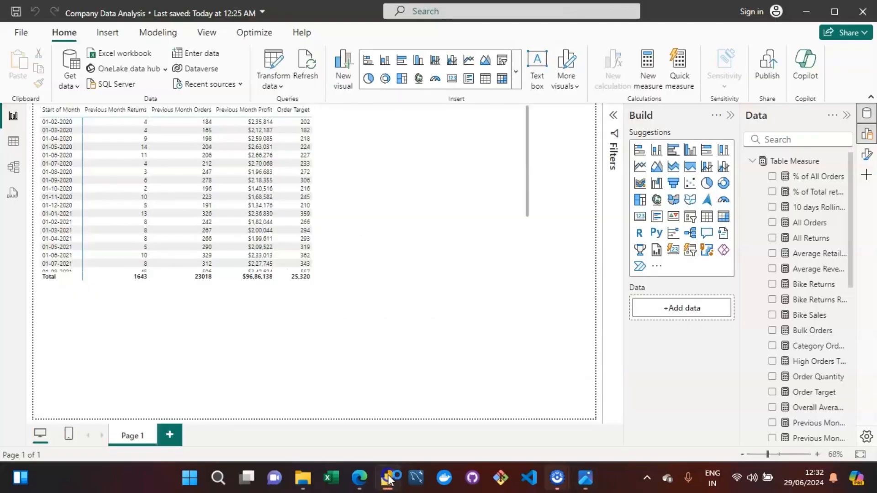
Create a new measure in Table Measure named Profit Target.
{"action": "left_click", "coordinate": [780, 161]}
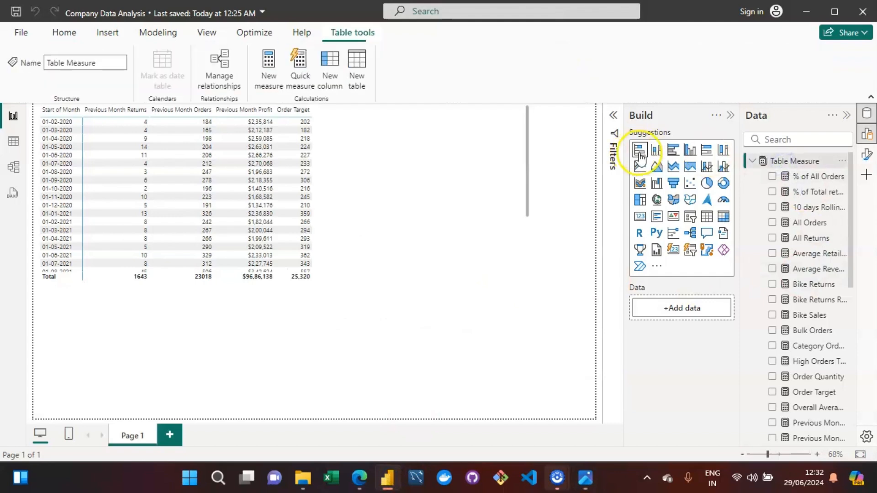
{"action": "left_click", "coordinate": [272, 73]}
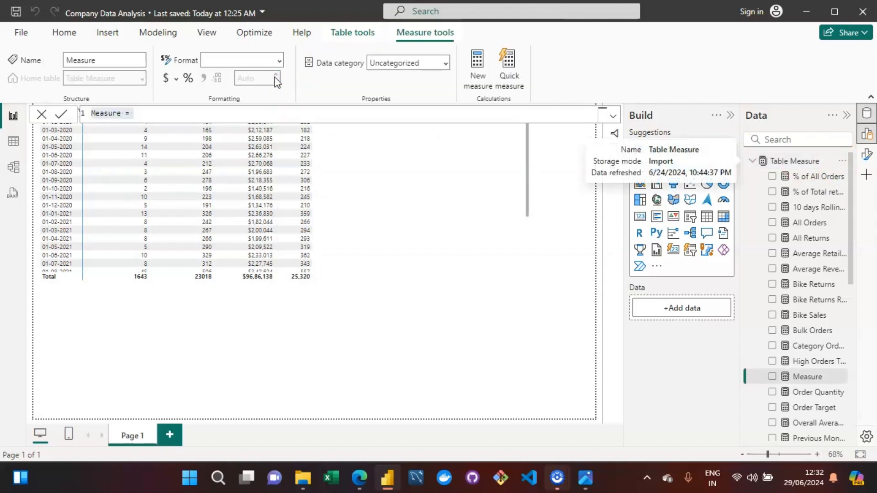
{"action": "key", "text": "Left"}
{"action": "key", "text": "Right"}
{"action": "key", "text": "Right"}
{"action": "key", "text": "Right"}
{"action": "key", "text": "Right"}
{"action": "key", "text": "Right"}
{"action": "key", "text": "Right"}
{"action": "key", "text": "Right"}
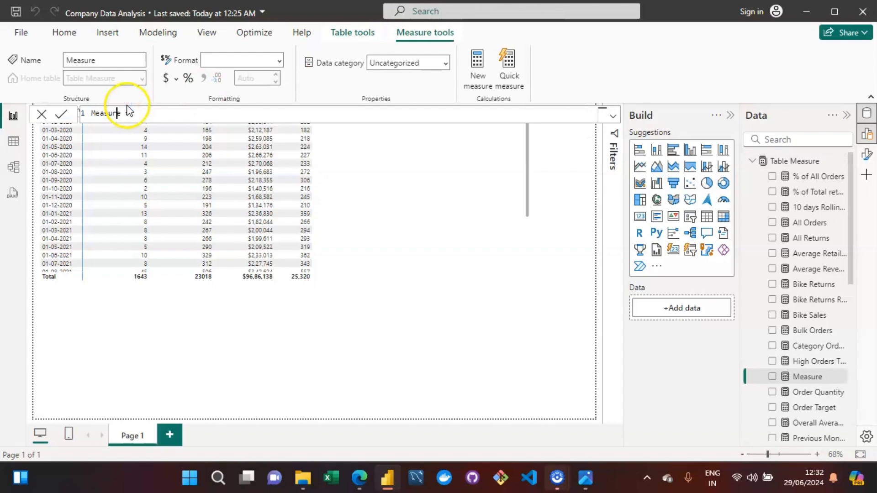
{"action": "key", "text": "BackSpace"}
{"action": "key", "text": "BackSpace"}
{"action": "key", "text": "BackSpace"}
{"action": "key", "text": "BackSpace"}
{"action": "key", "text": "BackSpace"}
{"action": "key", "text": "BackSpace"}
{"action": "key", "text": "BackSpace"}
{"action": "type", "text": "Profit"}
{"action": "type", "text": " Tar"}
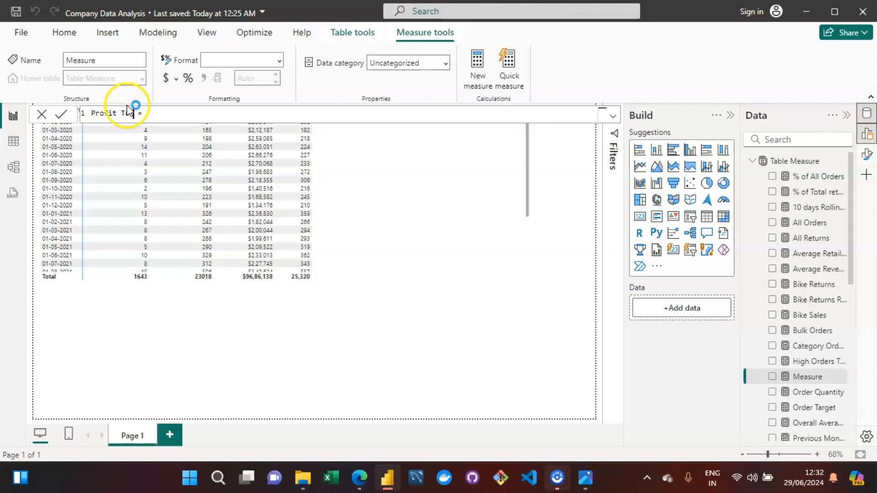
{"action": "type", "text": "get"}
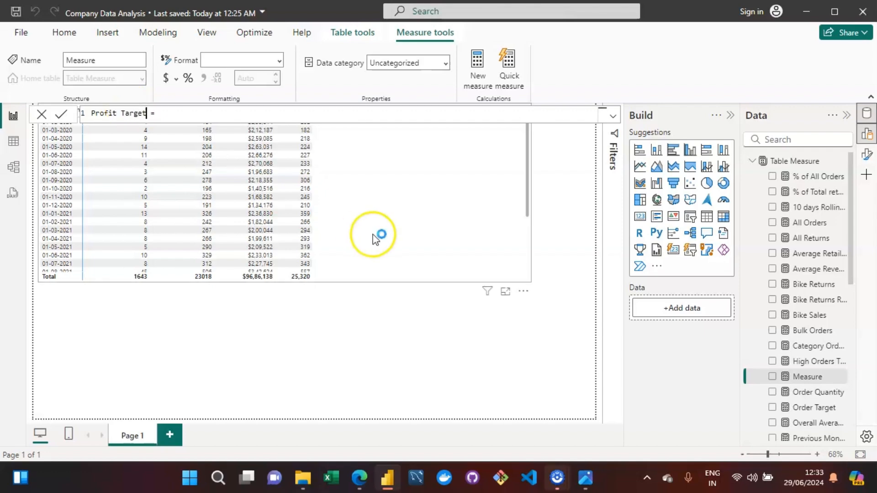
Define Profit Target as [Total Profit] multiplied by 1.1 and commit the measure.
{"action": "key", "text": "End"}
{"action": "type", "text": "["}
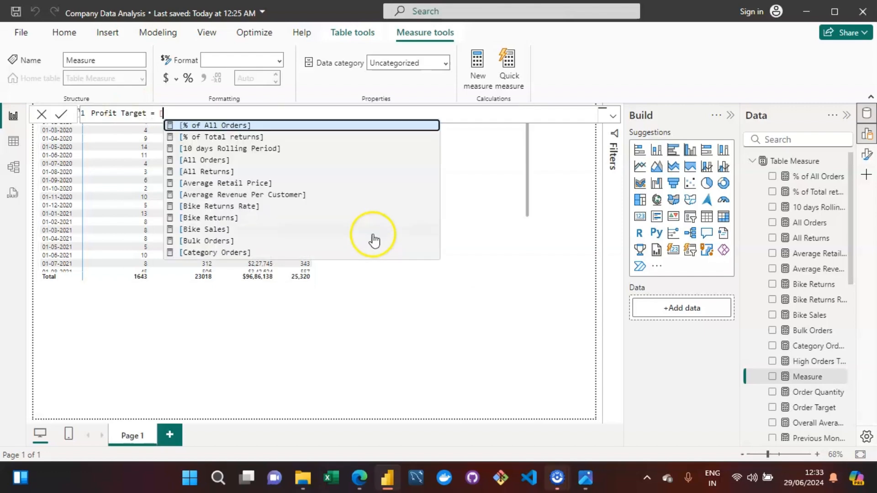
{"action": "type", "text": "tota"}
{"action": "key", "text": "Down"}
{"action": "key", "text": "Down"}
{"action": "key", "text": "Down"}
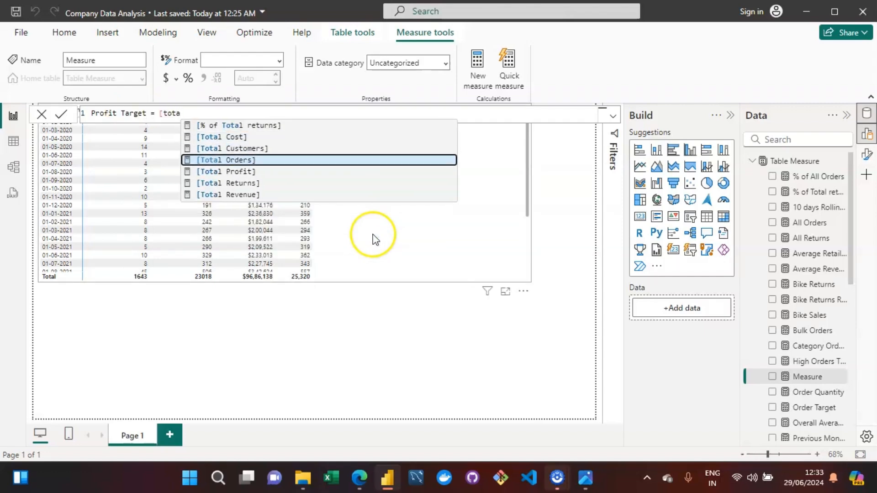
{"action": "key", "text": "Tab"}
{"action": "type", "text": "*"}
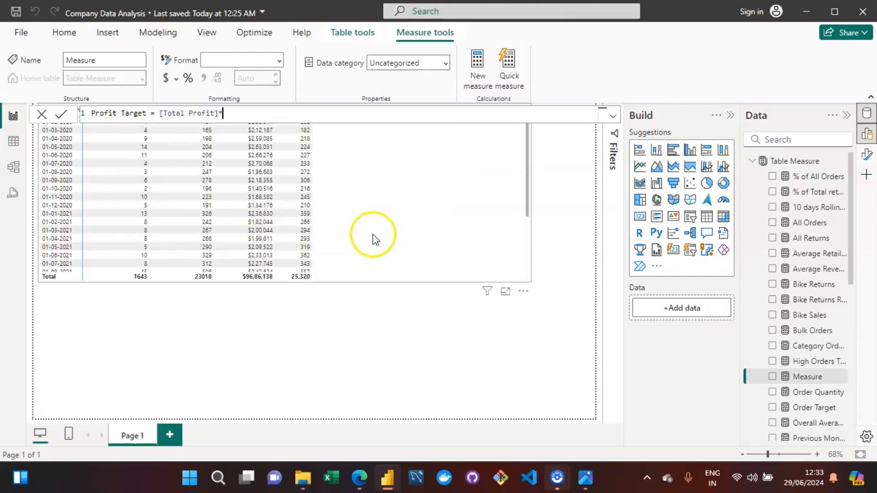
{"action": "type", "text": "1.1"}
{"action": "key", "text": "Return"}
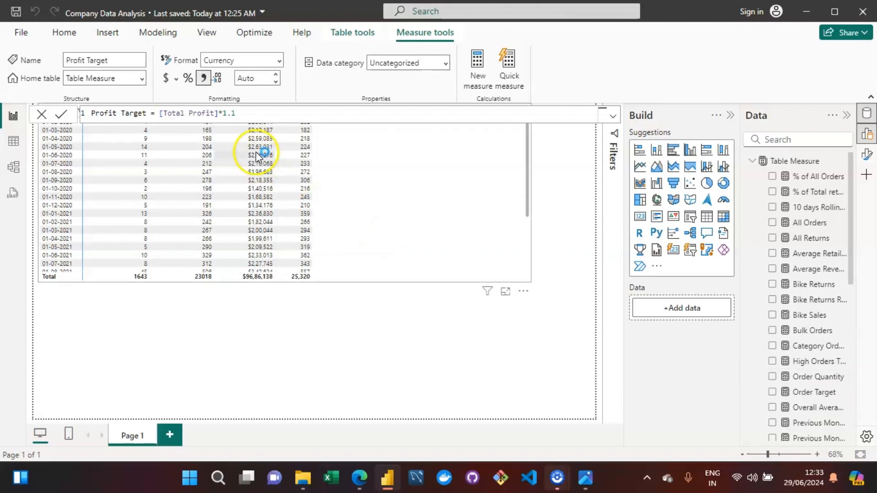
Replace [Total Profit] with [Previous Month Profit] in the Profit Target formula and commit it.
{"action": "left_click", "coordinate": [213, 114]}
{"action": "key", "text": "BackSpace"}
{"action": "key", "text": "BackSpace"}
{"action": "key", "text": "BackSpace"}
{"action": "key", "text": "BackSpace"}
{"action": "key", "text": "BackSpace"}
{"action": "key", "text": "BackSpace"}
{"action": "key", "text": "BackSpace"}
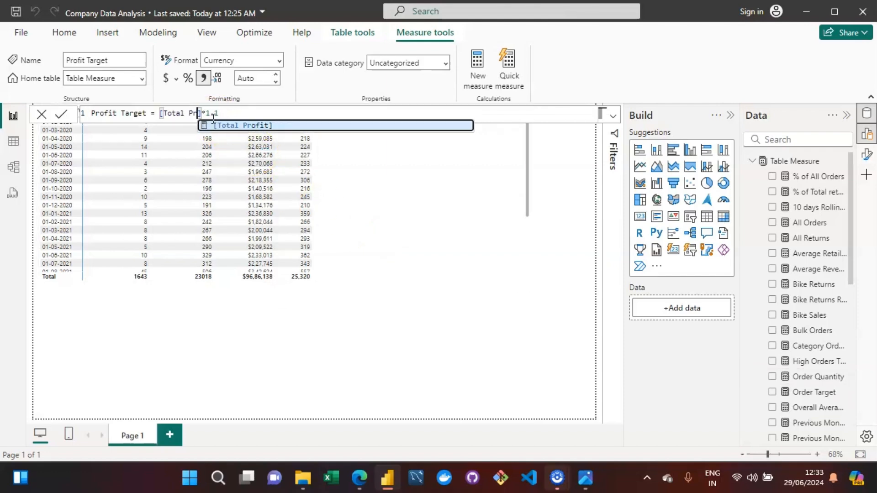
{"action": "key", "text": "BackSpace"}
{"action": "key", "text": "BackSpace"}
{"action": "key", "text": "BackSpace"}
{"action": "key", "text": "BackSpace"}
{"action": "key", "text": "BackSpace"}
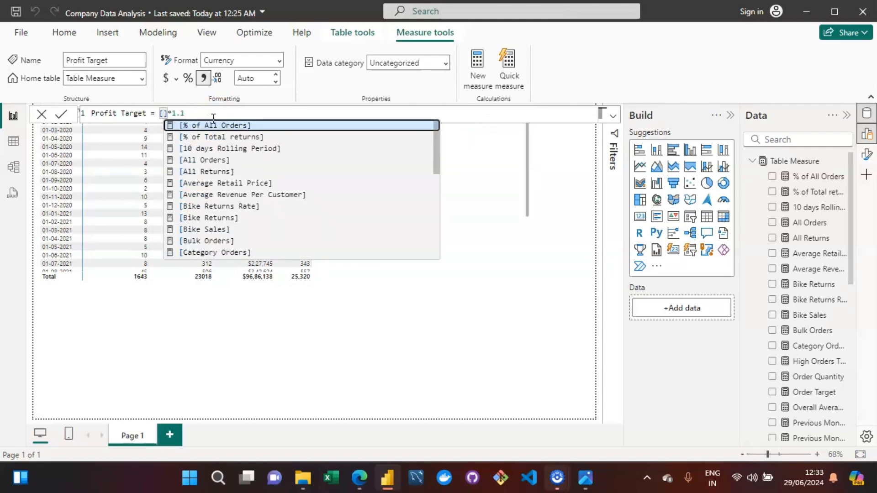
{"action": "type", "text": "Previ"}
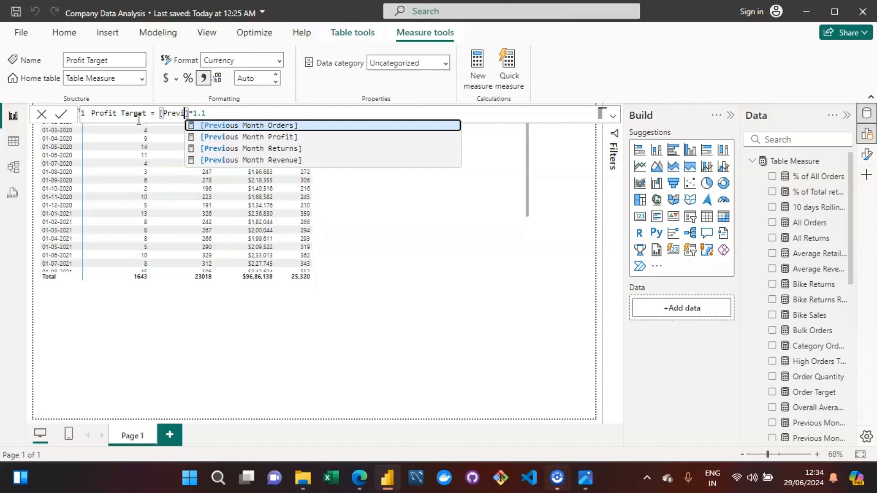
{"action": "key", "text": "Down"}
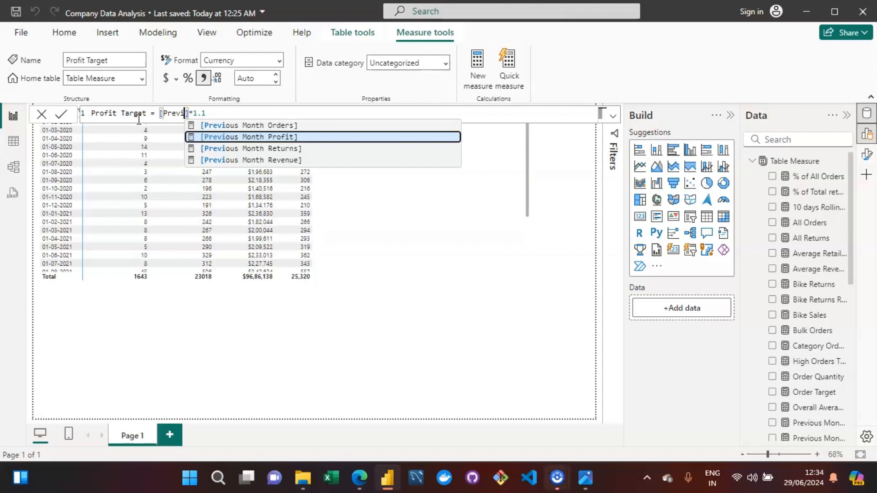
{"action": "key", "text": "Tab"}
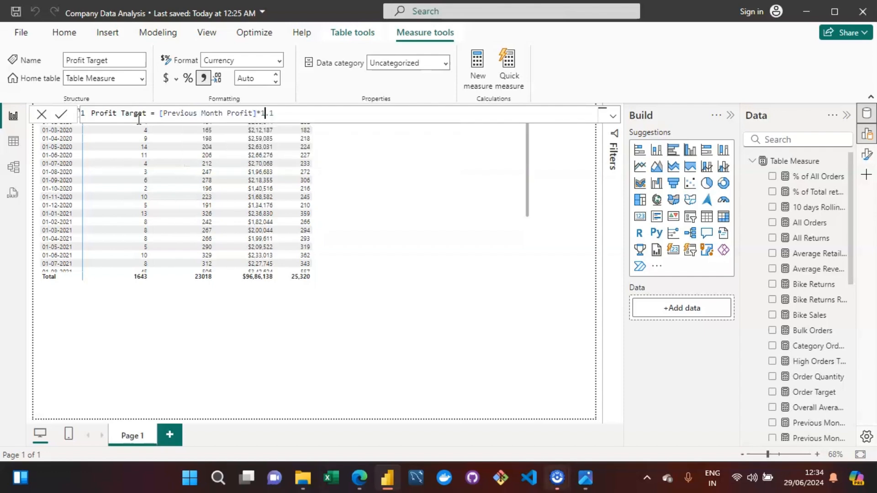
{"action": "left_click", "coordinate": [435, 282]}
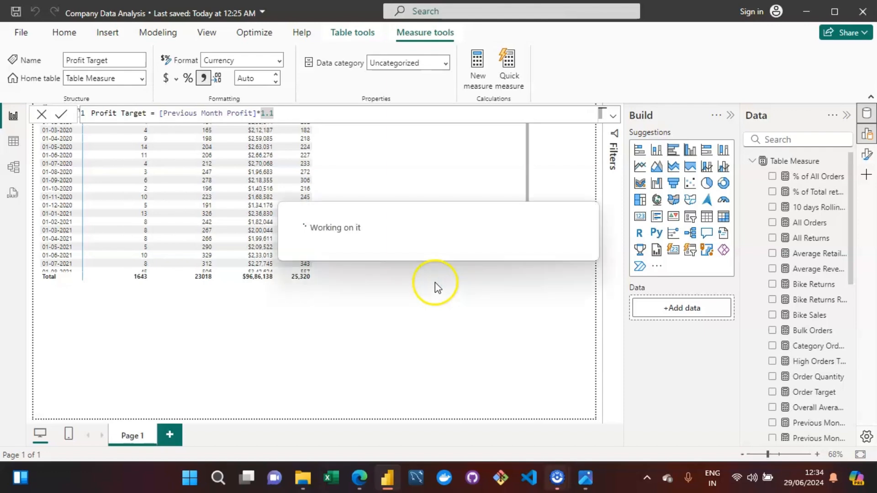
Format Profit Target as currency with 0 decimal places.
{"action": "left_click", "coordinate": [275, 114]}
{"action": "left_click", "coordinate": [165, 78]}
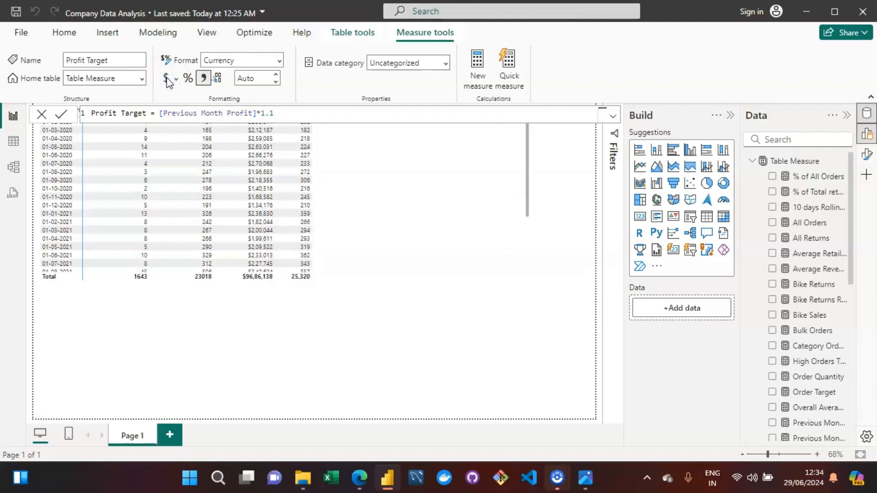
{"action": "double_click", "coordinate": [252, 79]}
{"action": "type", "text": "0"}
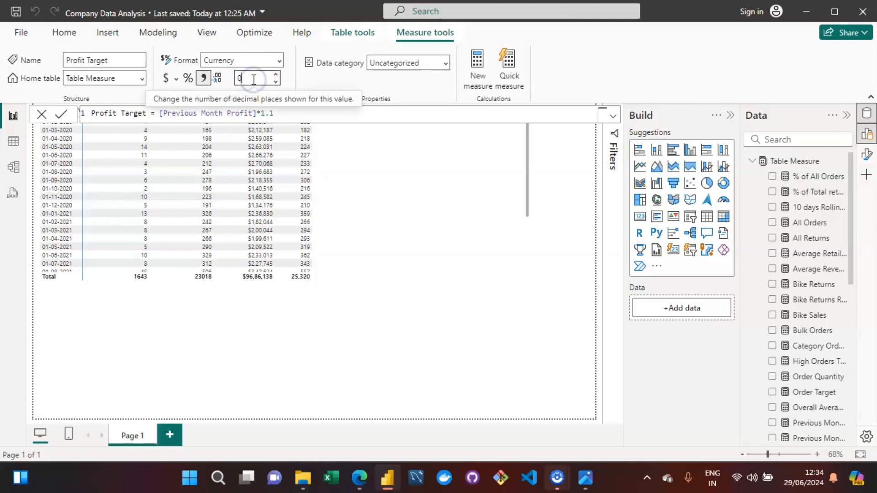
{"action": "key", "text": "Return"}
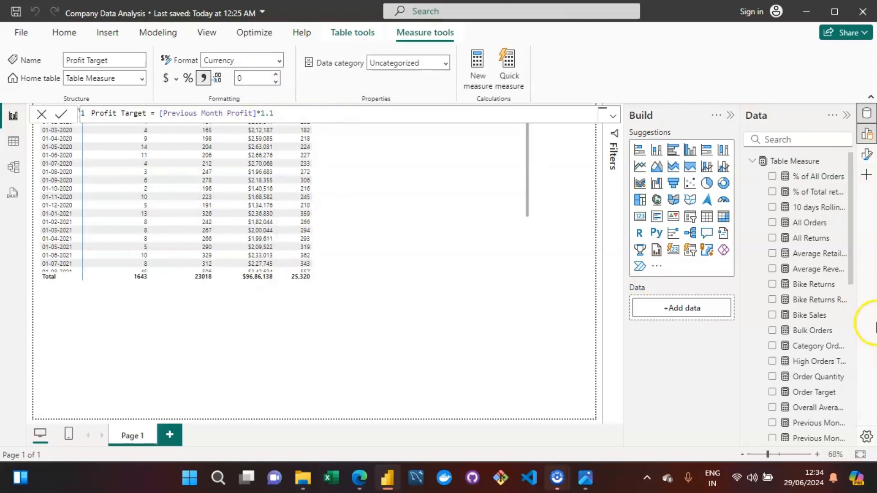
Add Profit Target to the matrix's values and switch to the assignment objectives image.
{"action": "left_click_drag", "start_coordinate": [851, 273], "coordinate": [400, 229]}
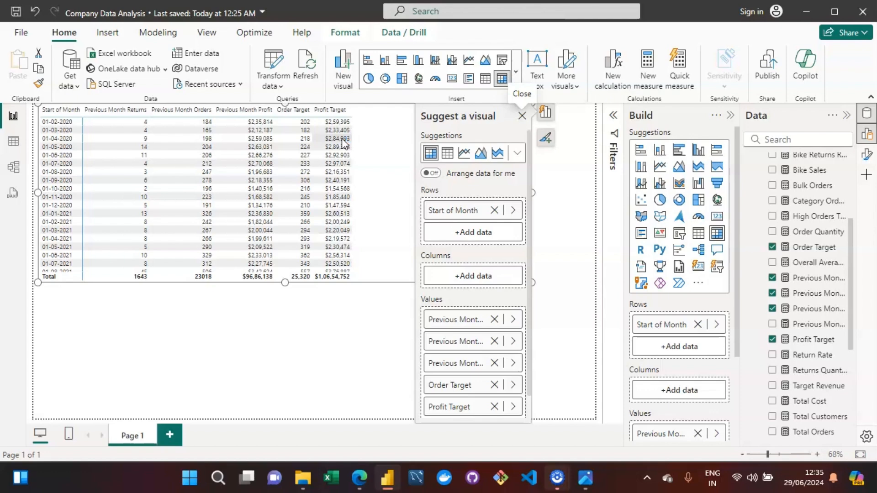
{"action": "left_click", "coordinate": [585, 478]}
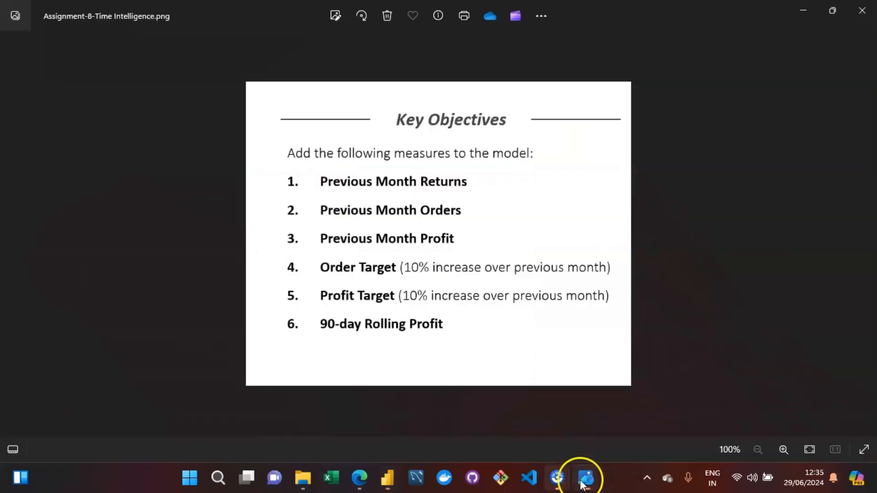
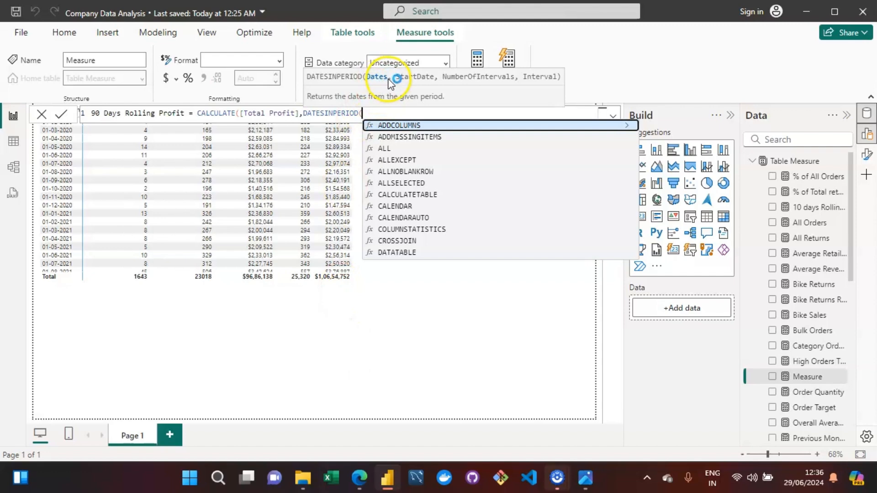
In the 90 Days Rolling Profit formula, pass 'Calendar Lookup'[Date] as the dates argument of DATESINPERIOD.
{"action": "type", "text": "cakenda"}
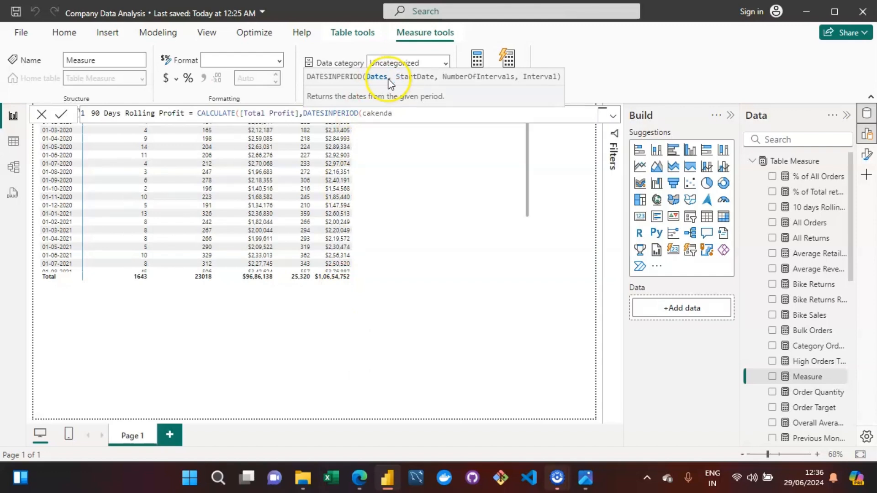
{"action": "key", "text": "BackSpace"}
{"action": "key", "text": "BackSpace"}
{"action": "key", "text": "BackSpace"}
{"action": "key", "text": "BackSpace"}
{"action": "key", "text": "BackSpace"}
{"action": "type", "text": "l"}
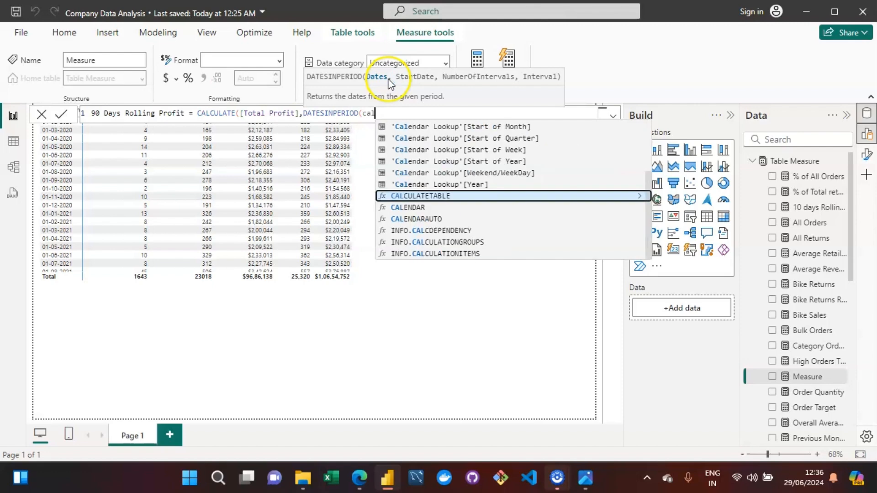
{"action": "type", "text": "endar"}
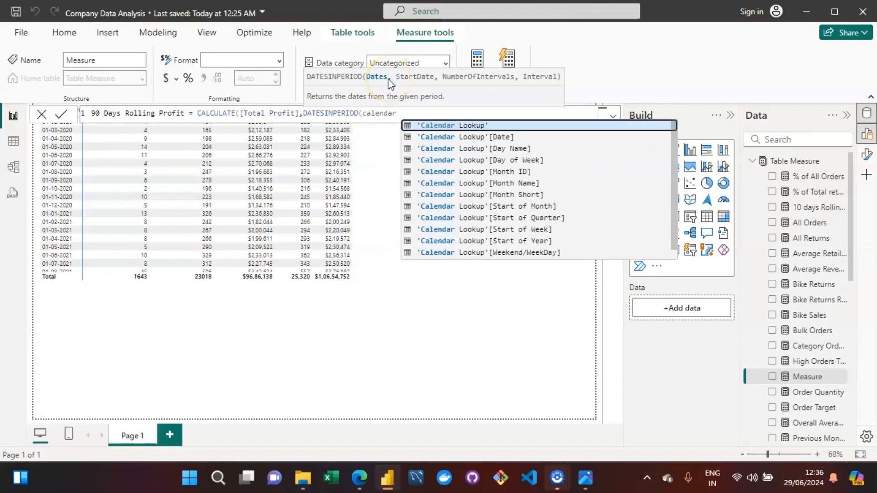
{"action": "key", "text": "Tab"}
{"action": "left_click", "coordinate": [541, 116]}
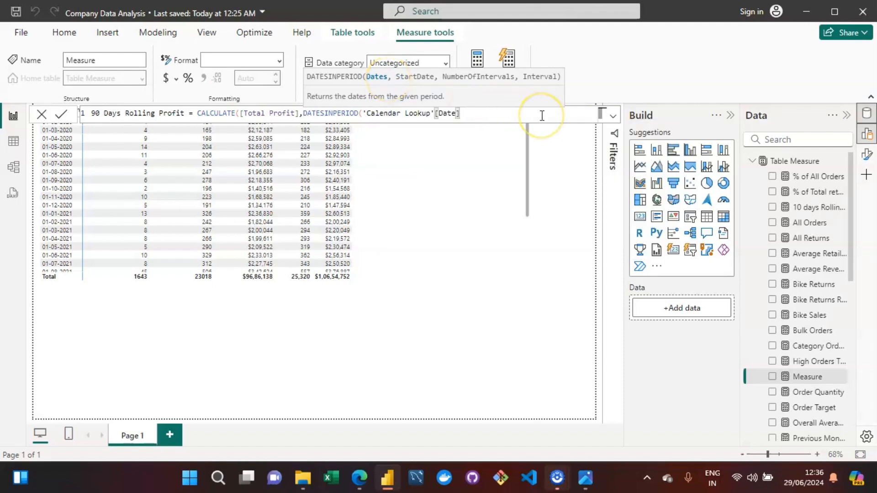
{"action": "type", "text": ","}
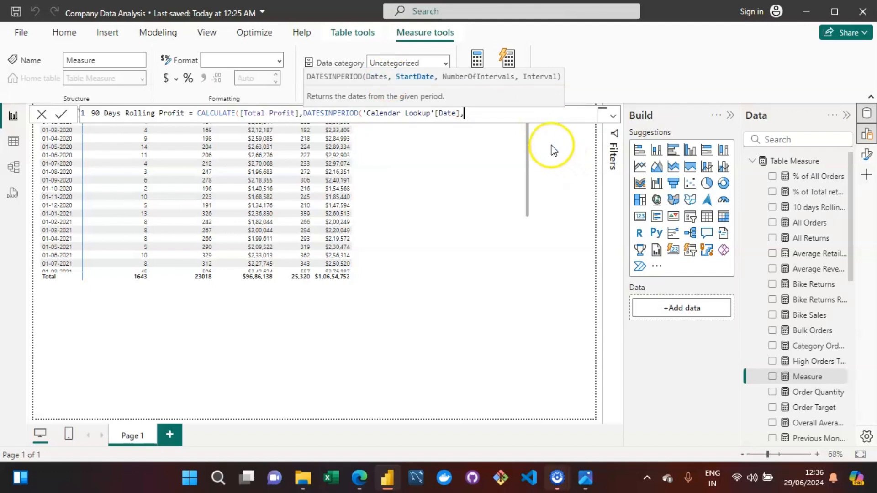
Set the DATESINPERIOD start date to MAX('Calendar Lookup'[Date]).
{"action": "type", "text": "MAX"}
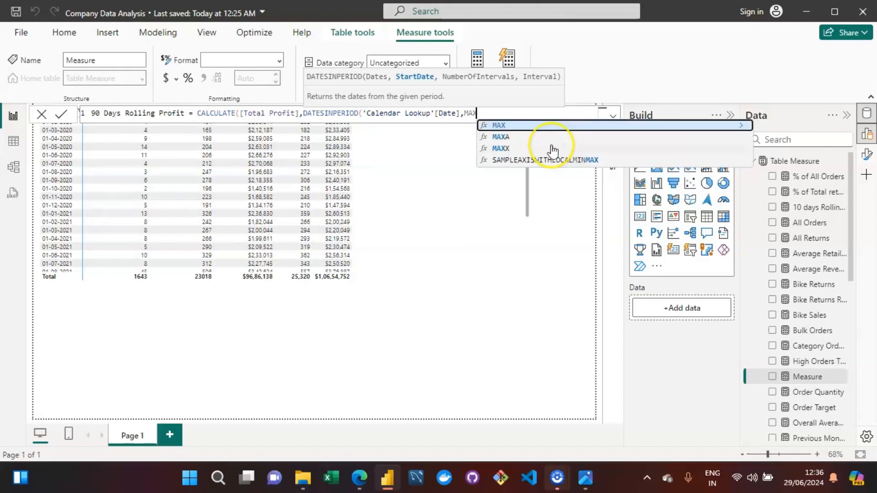
{"action": "type", "text": "(cal"}
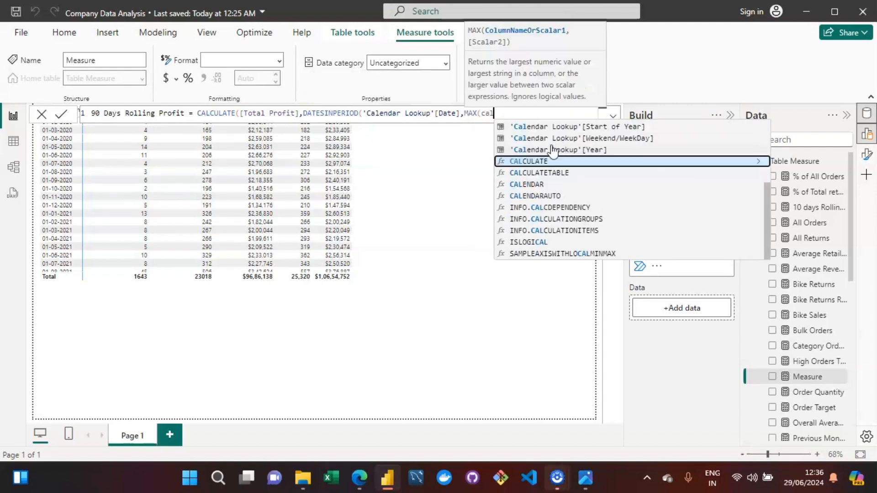
{"action": "type", "text": "endar"}
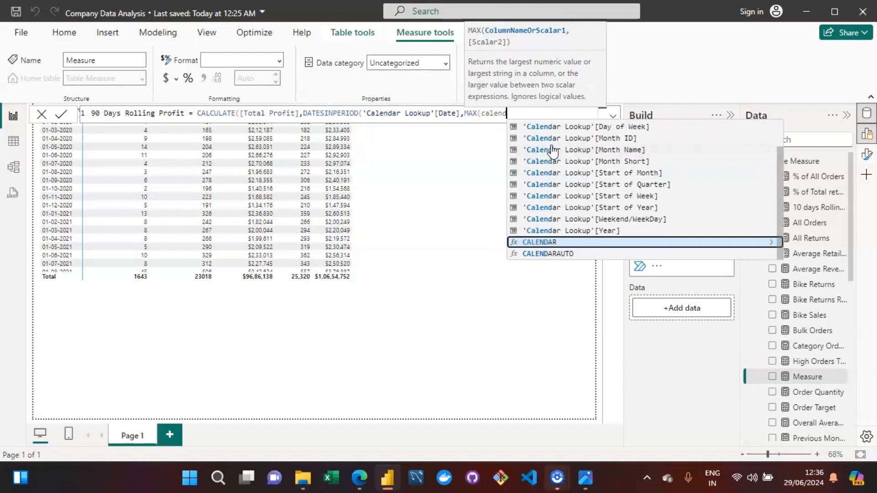
{"action": "key", "text": "Up"}
{"action": "key", "text": "Up"}
{"action": "key", "text": "Up"}
{"action": "key", "text": "Up"}
{"action": "key", "text": "Up"}
{"action": "key", "text": "Up"}
{"action": "key", "text": "Up"}
{"action": "key", "text": "Up"}
{"action": "key", "text": "Up"}
{"action": "key", "text": "Up"}
{"action": "key", "text": "Up"}
{"action": "key", "text": "Up"}
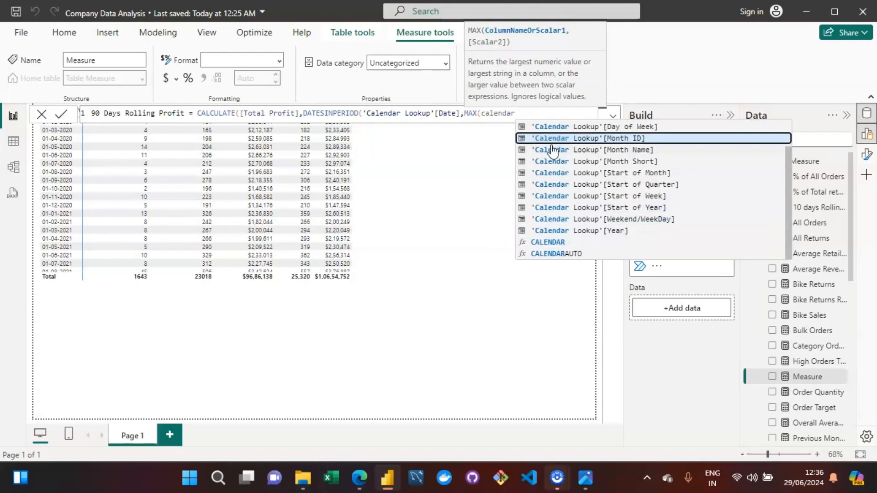
{"action": "key", "text": "Tab"}
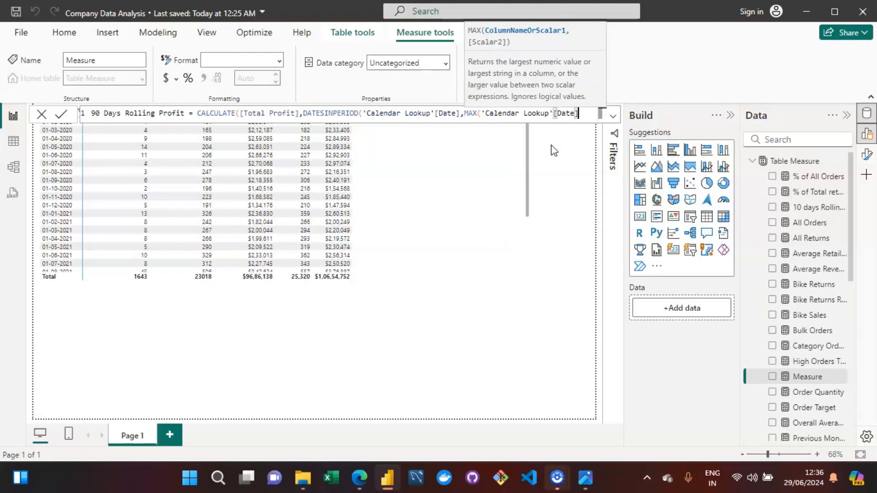
{"action": "type", "text": ","}
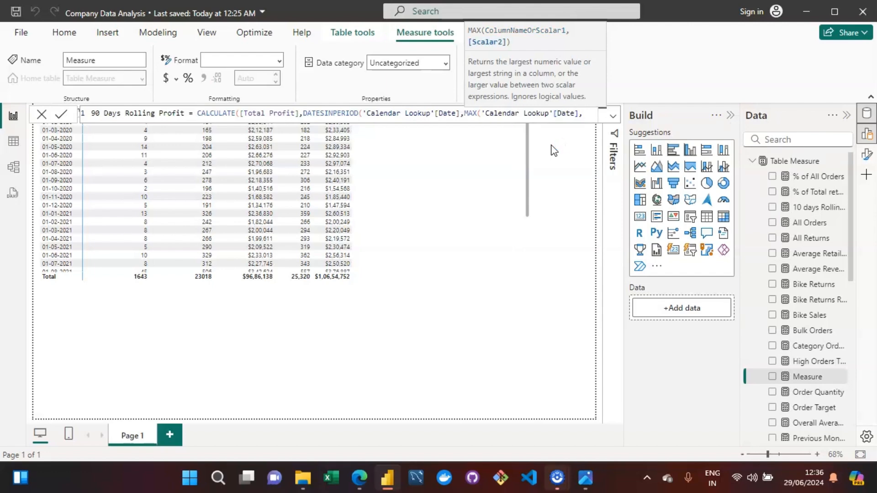
Finish the formula with -90 intervals of DAY, close the parentheses and commit the 90 Days Rolling Profit measure.
{"action": "left_click", "coordinate": [562, 114]}
{"action": "type", "text": ",DAY"}
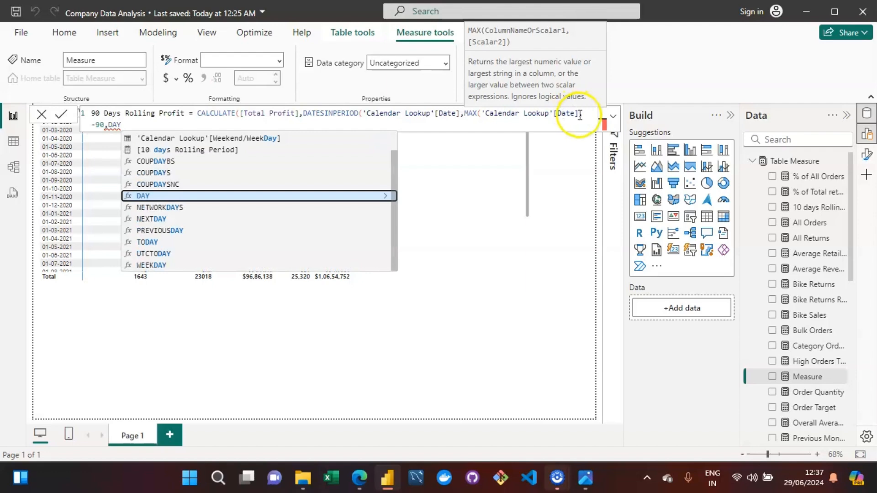
{"action": "left_click", "coordinate": [578, 116]}
{"action": "type", "text": ")"}
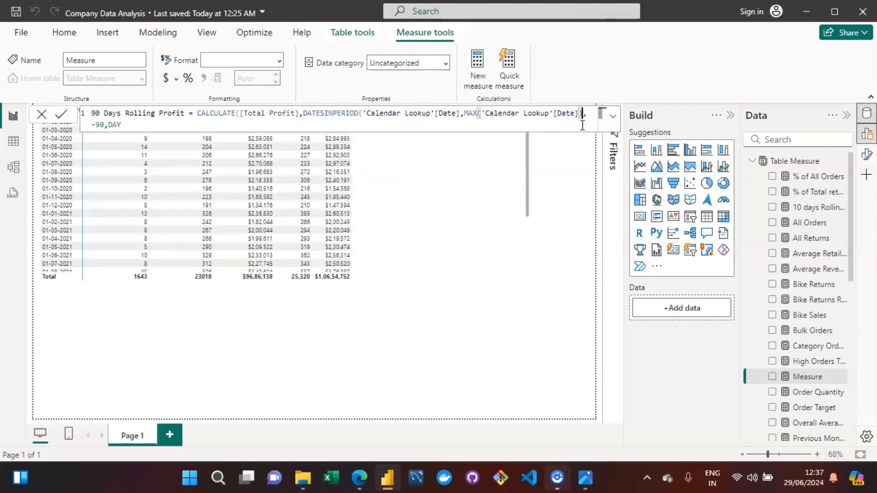
{"action": "key", "text": "Down"}
{"action": "type", "text": "))"}
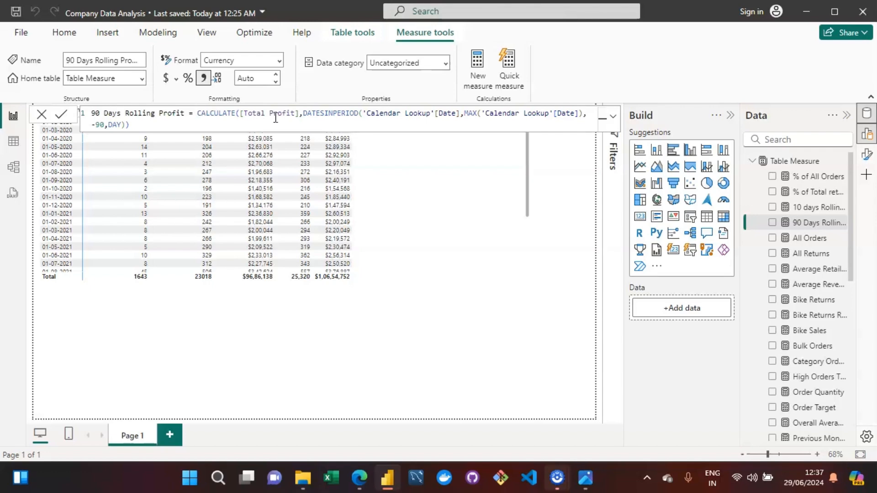
Shrink the existing matrix to free space below it on the page.
{"action": "left_click", "coordinate": [423, 184]}
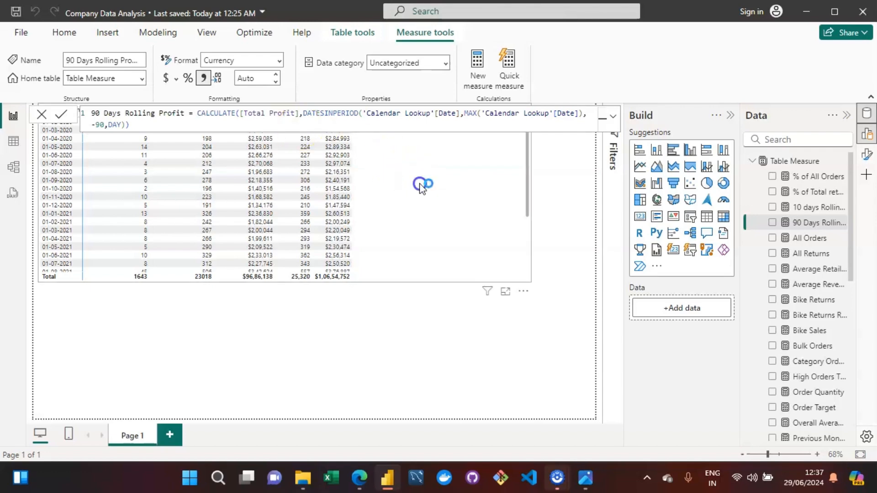
{"action": "left_click", "coordinate": [526, 278]}
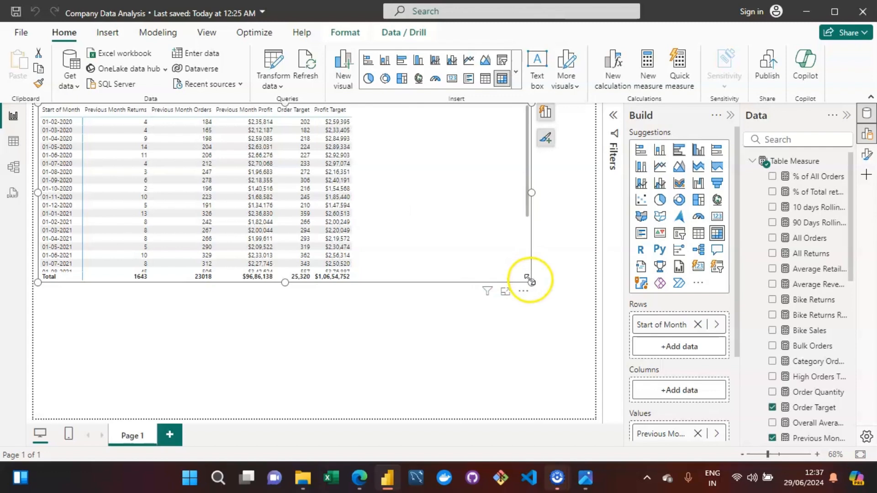
{"action": "left_click_drag", "start_coordinate": [528, 281], "coordinate": [390, 224]}
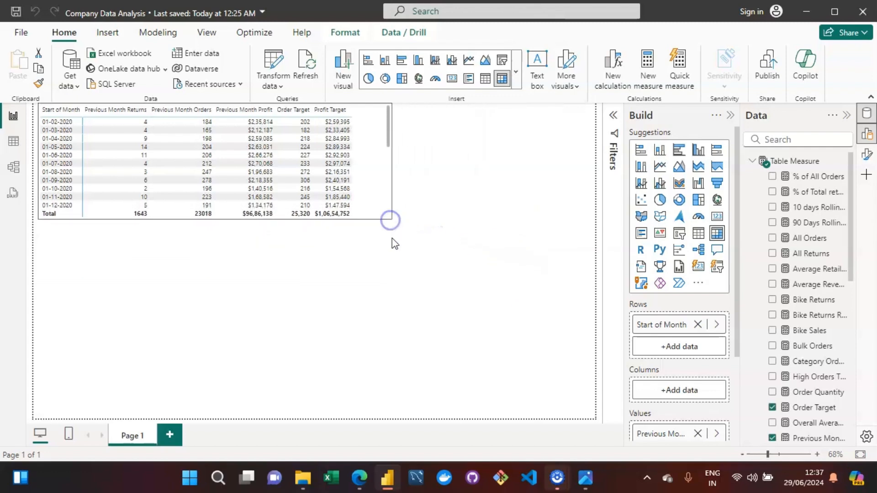
Insert a new matrix below the first one and add Calendar Lookup's Date to its rows.
{"action": "left_click", "coordinate": [402, 295]}
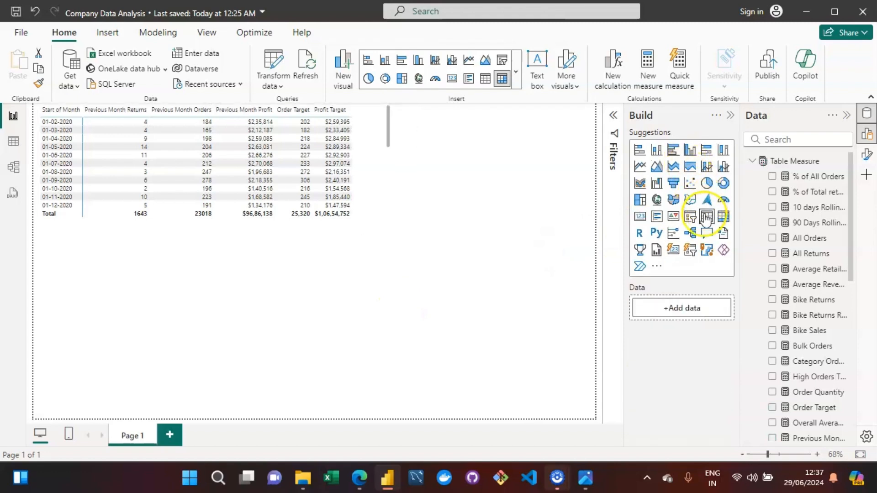
{"action": "left_click", "coordinate": [722, 218]}
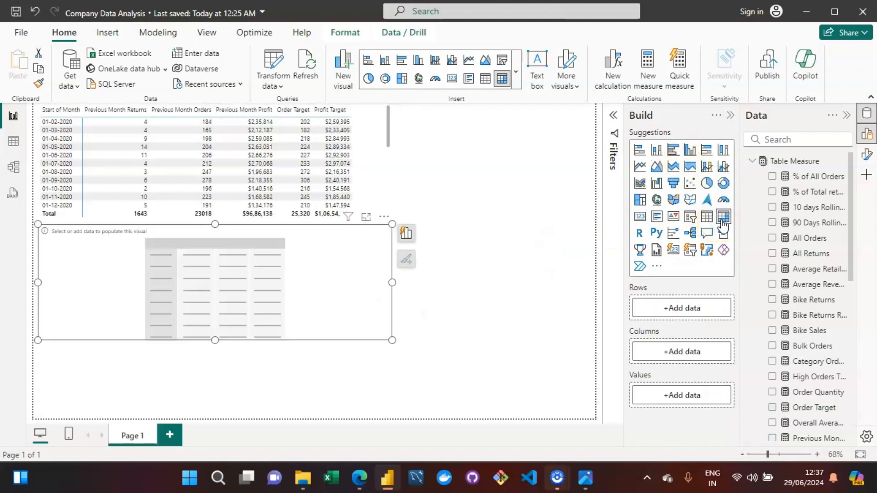
{"action": "left_click_drag", "start_coordinate": [293, 255], "coordinate": [305, 276]}
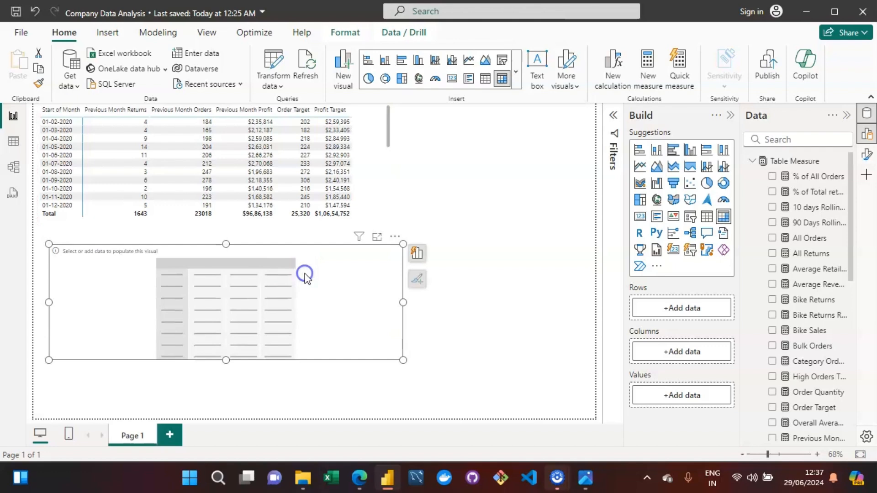
{"action": "left_click", "coordinate": [418, 253]}
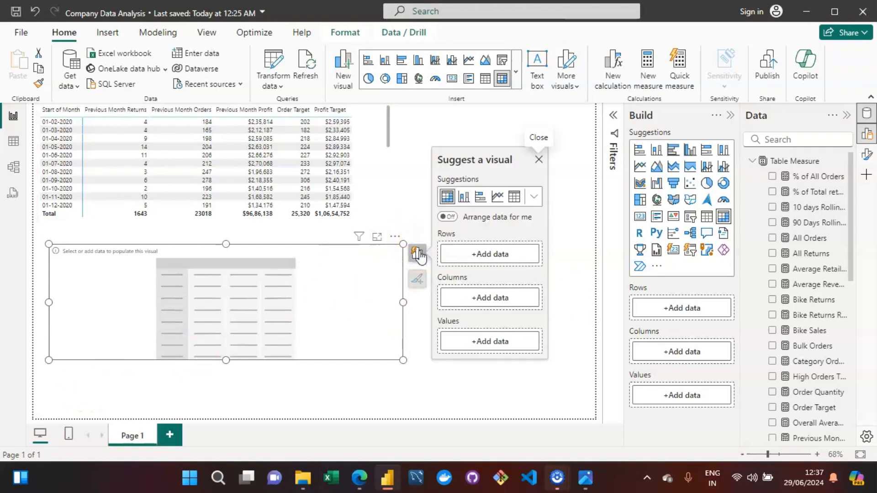
{"action": "left_click", "coordinate": [500, 255]}
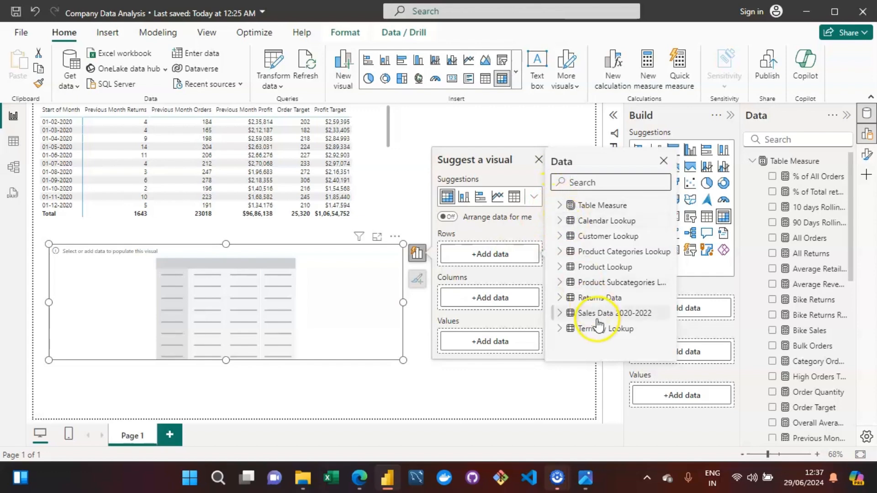
{"action": "left_click", "coordinate": [562, 222]}
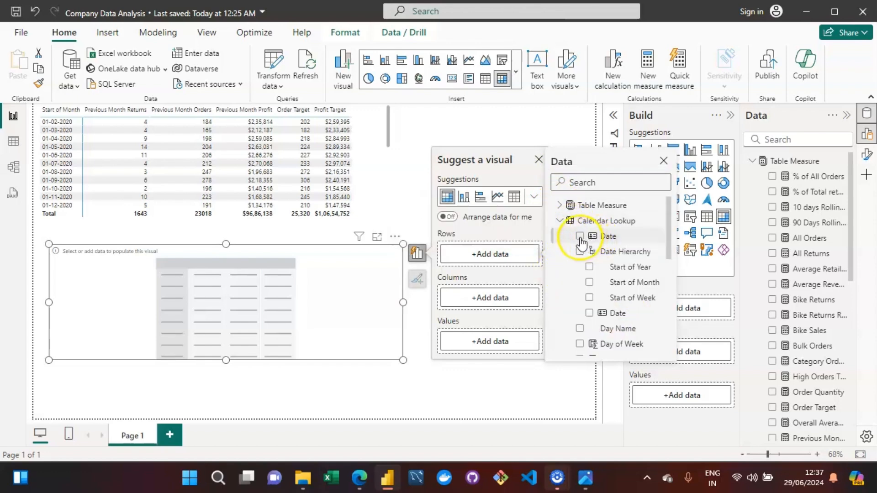
{"action": "left_click", "coordinate": [579, 237]}
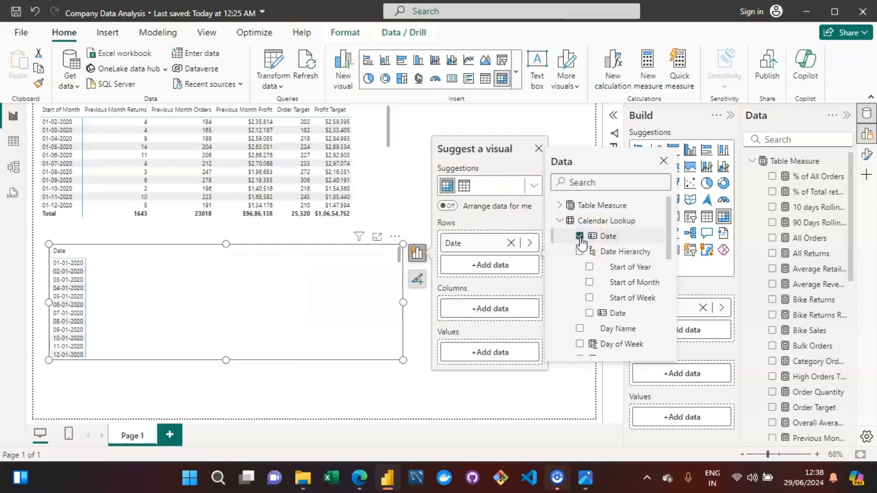
Add the 90 Days Rolling Profit measure to the new matrix's values.
{"action": "left_click", "coordinate": [502, 353]}
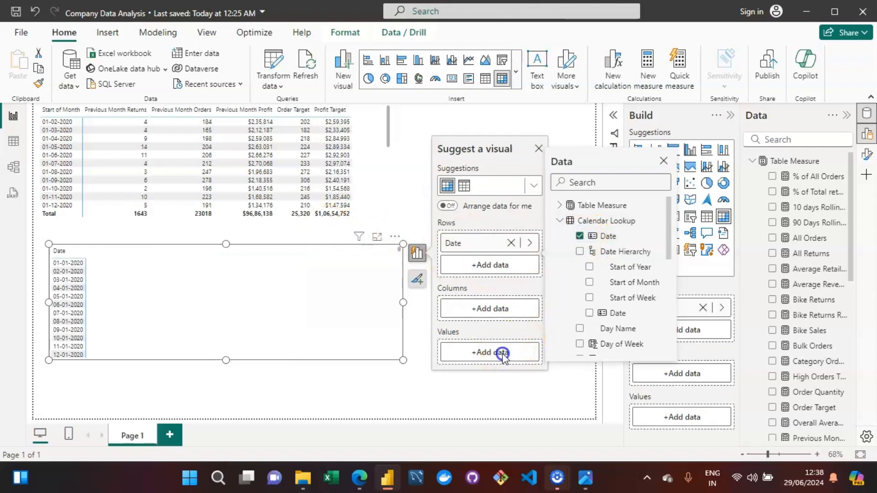
{"action": "left_click", "coordinate": [558, 194]}
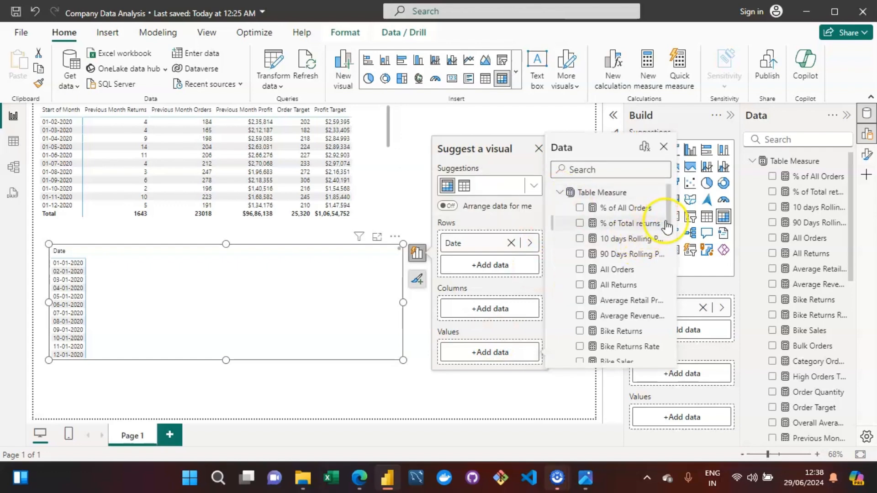
{"action": "scroll", "coordinate": [668, 223], "scroll_direction": "down", "scroll_amount": 2}
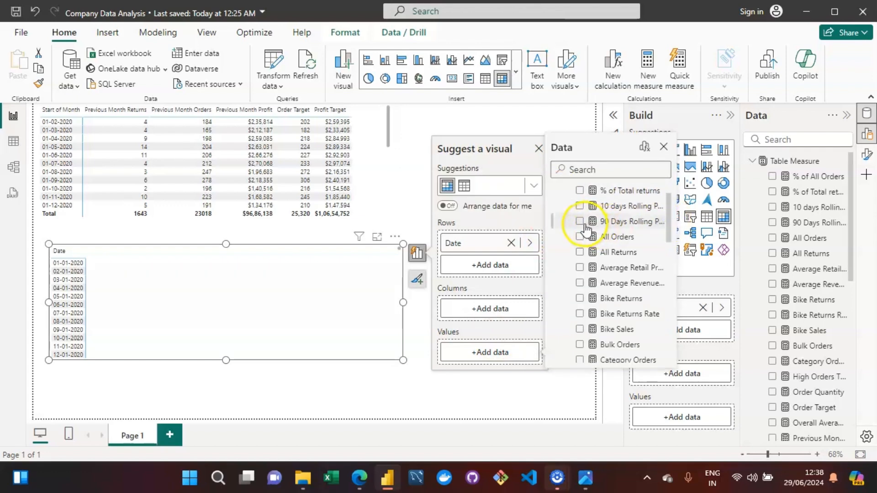
{"action": "left_click", "coordinate": [580, 222]}
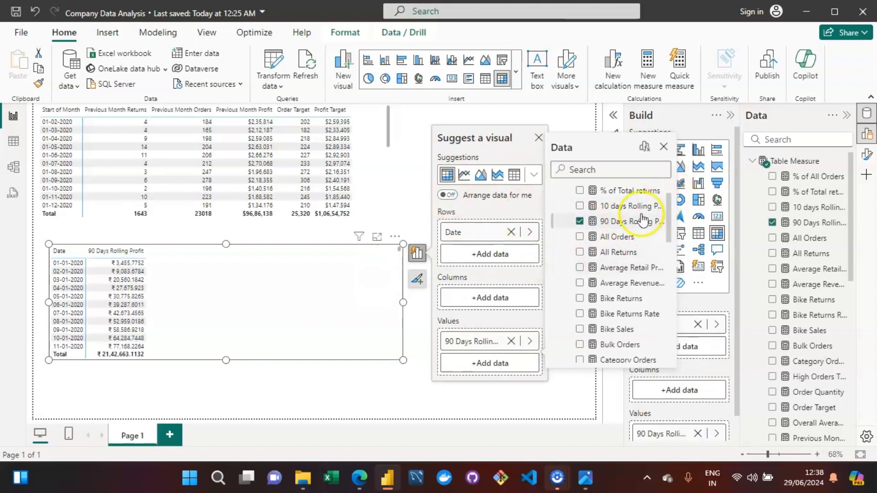
Format 90 Days Rolling Profit as dollar currency with 0 decimal places.
{"action": "left_click", "coordinate": [852, 291]}
{"action": "left_click_drag", "start_coordinate": [853, 293], "coordinate": [865, 149]}
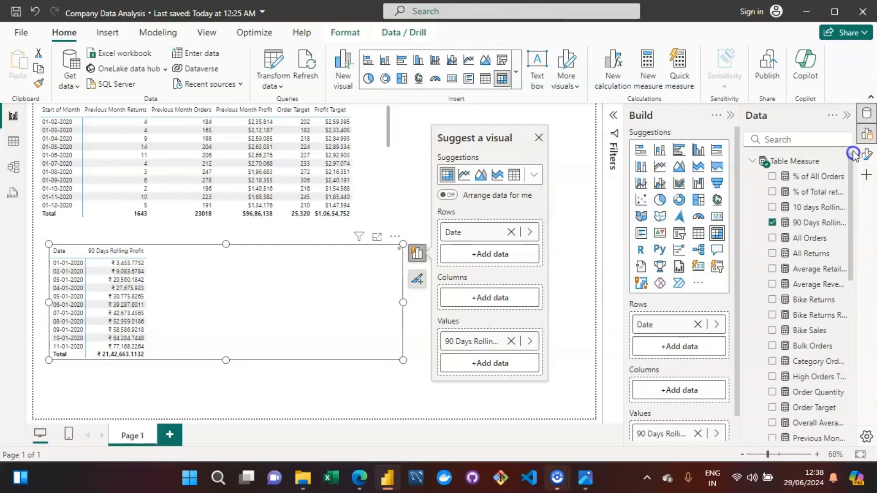
{"action": "left_click", "coordinate": [810, 222]}
{"action": "left_click", "coordinate": [165, 80]}
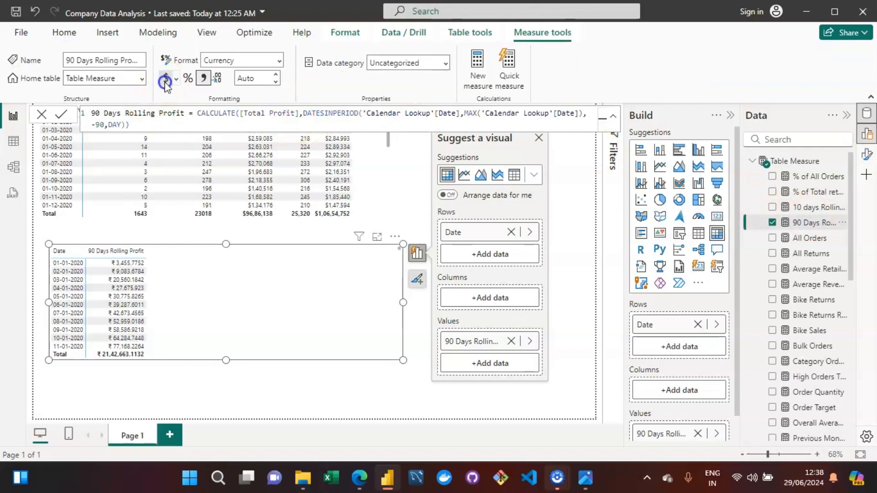
{"action": "left_click", "coordinate": [254, 78]}
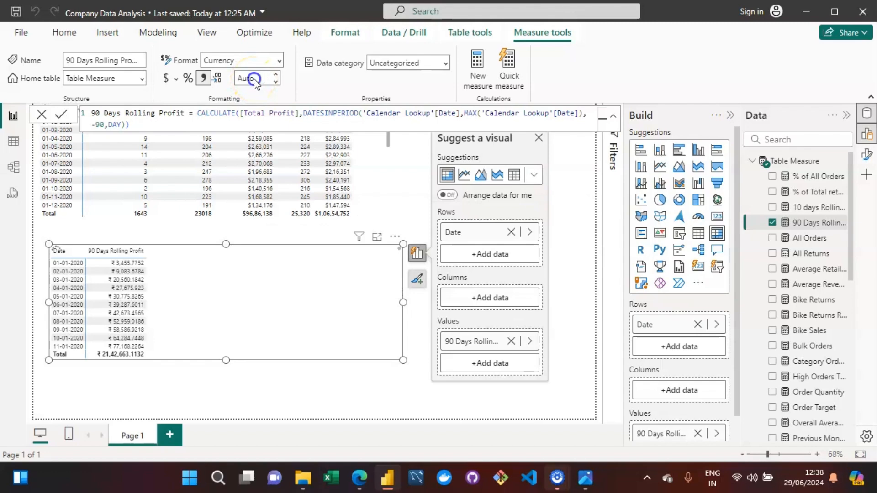
{"action": "type", "text": "0"}
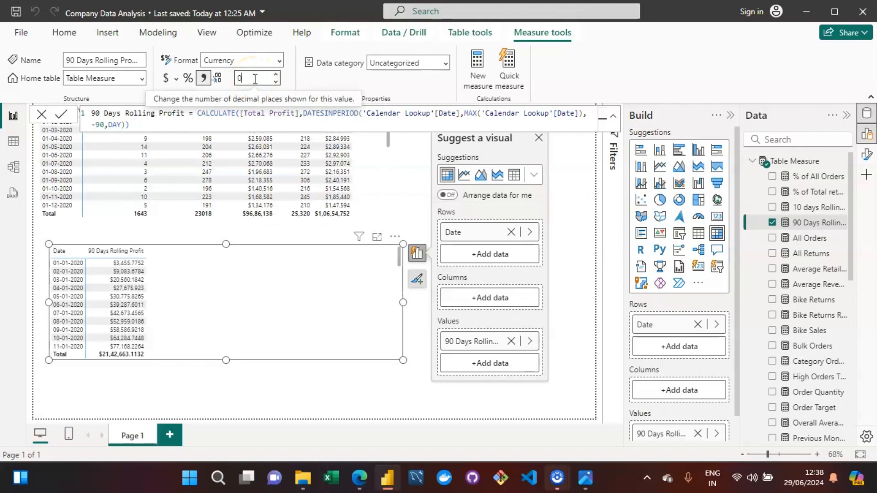
{"action": "key", "text": "BackSpace"}
{"action": "left_click", "coordinate": [284, 302]}
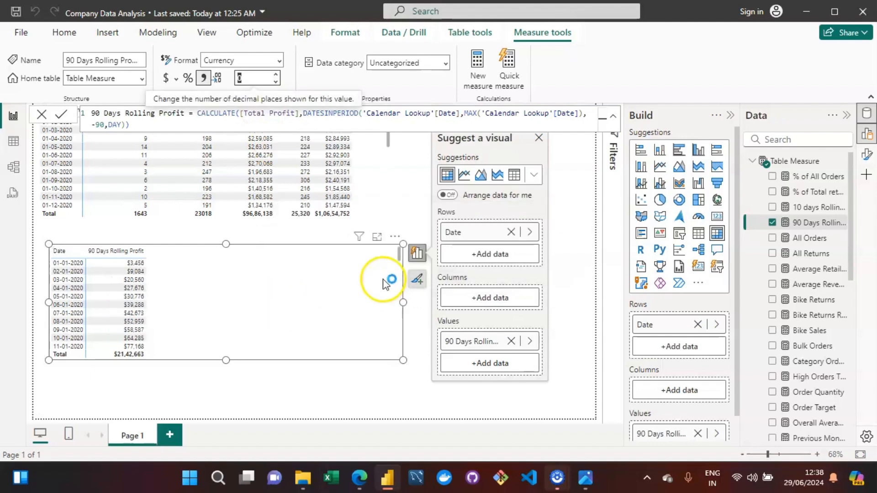
Enlarge the new matrix downward to show more date rows.
{"action": "left_click_drag", "start_coordinate": [402, 360], "coordinate": [420, 392]}
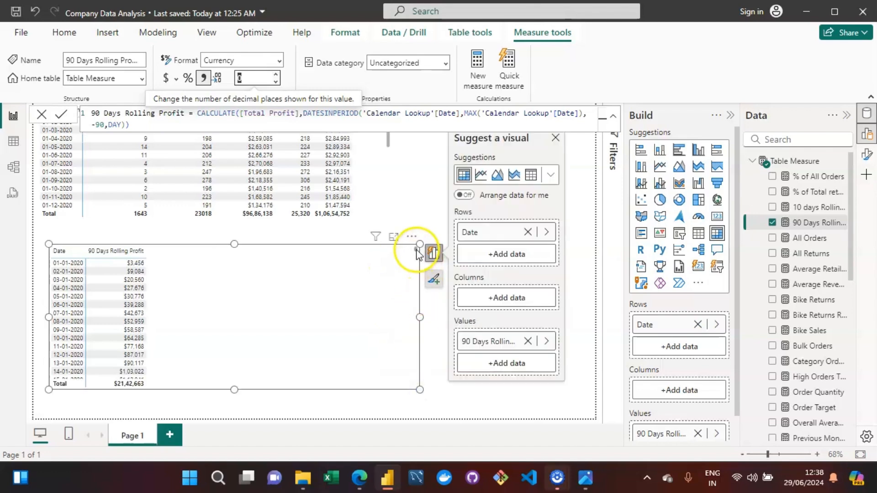
{"action": "left_click_drag", "start_coordinate": [416, 249], "coordinate": [416, 250]}
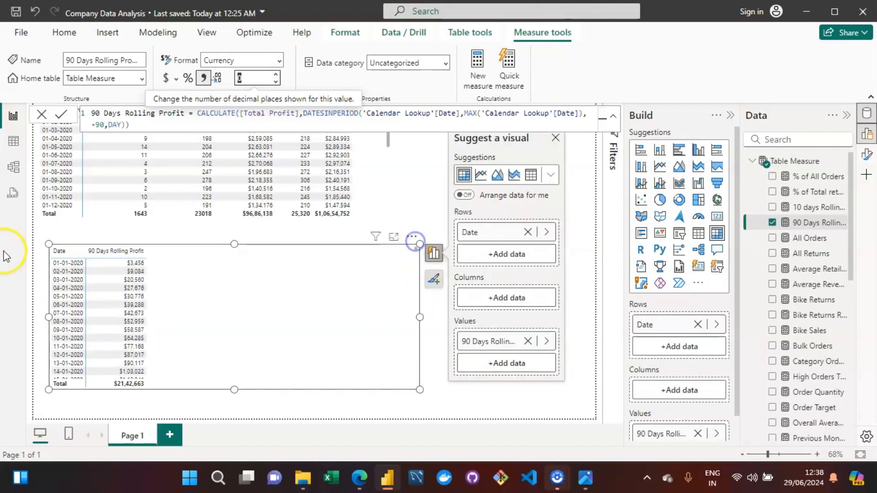
{"action": "left_click", "coordinate": [93, 268]}
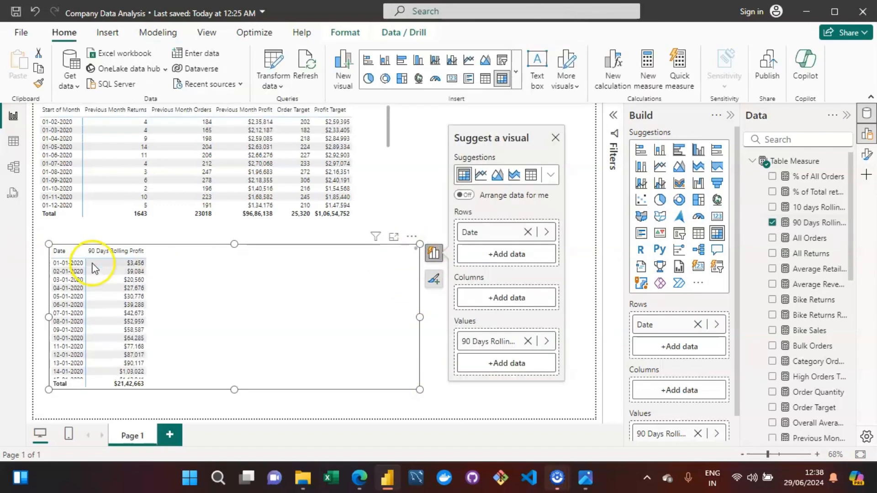
{"action": "left_click", "coordinate": [417, 249]}
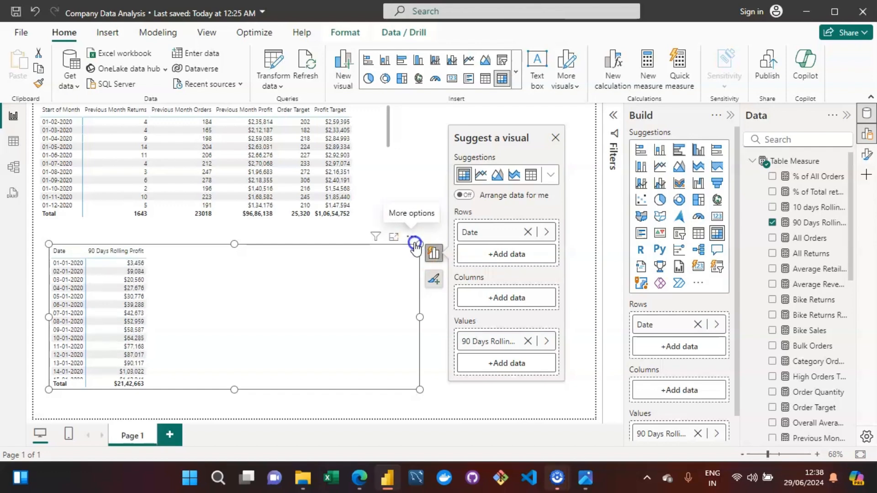
{"action": "scroll", "coordinate": [415, 259], "scroll_direction": "down", "scroll_amount": 8}
{"action": "scroll", "coordinate": [415, 258], "scroll_direction": "up", "scroll_amount": 8}
{"action": "left_click", "coordinate": [428, 152]}
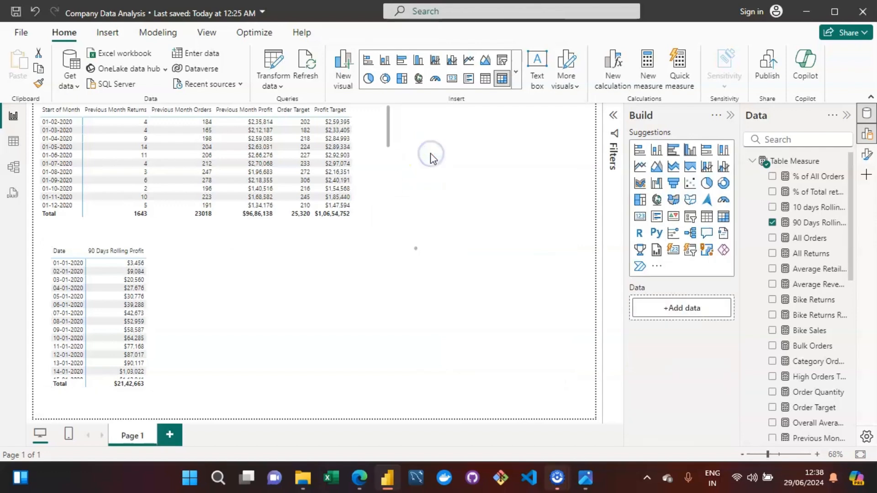